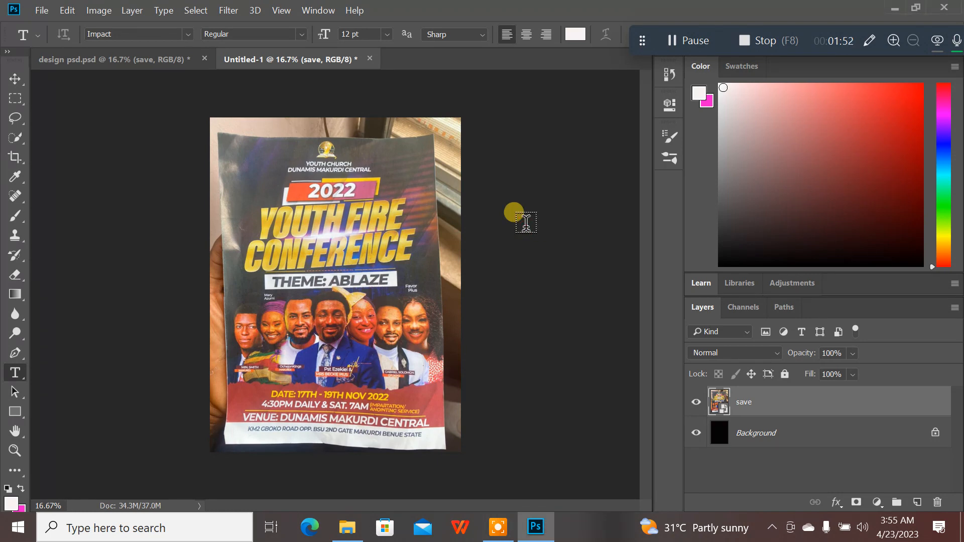
- Create a 3000 x 4000 px portrait document at 300 ppi with a black background and compare it with the flyer photo
key(ctrl+n)
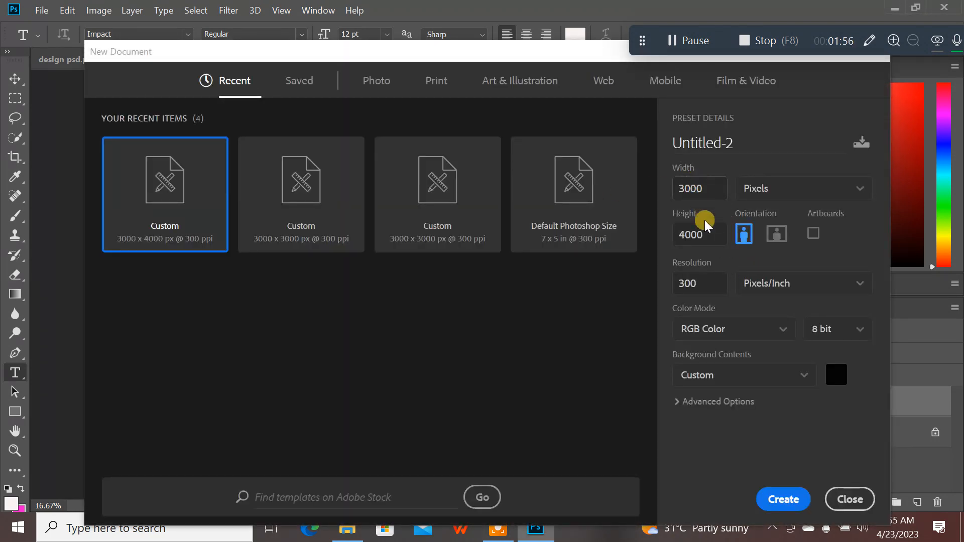
click(785, 500)
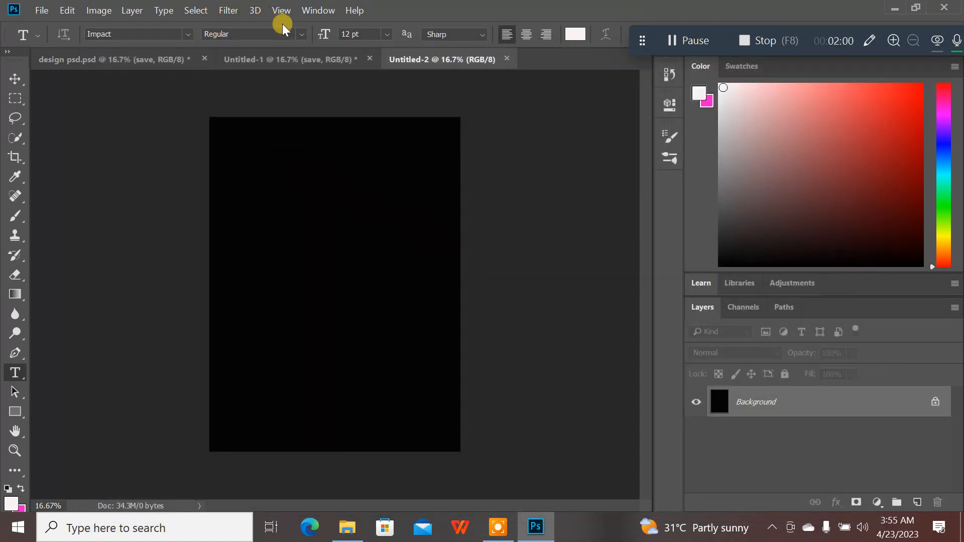
click(296, 58)
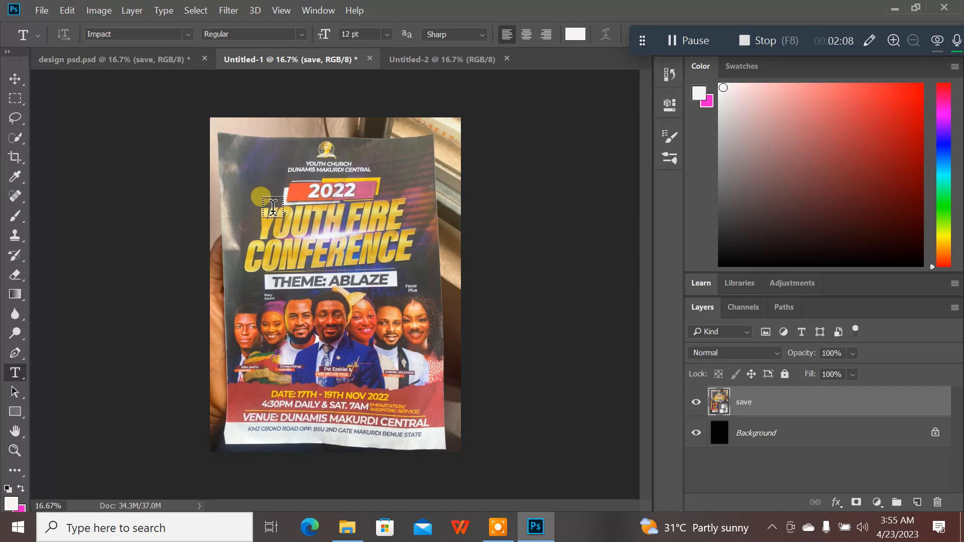
click(436, 58)
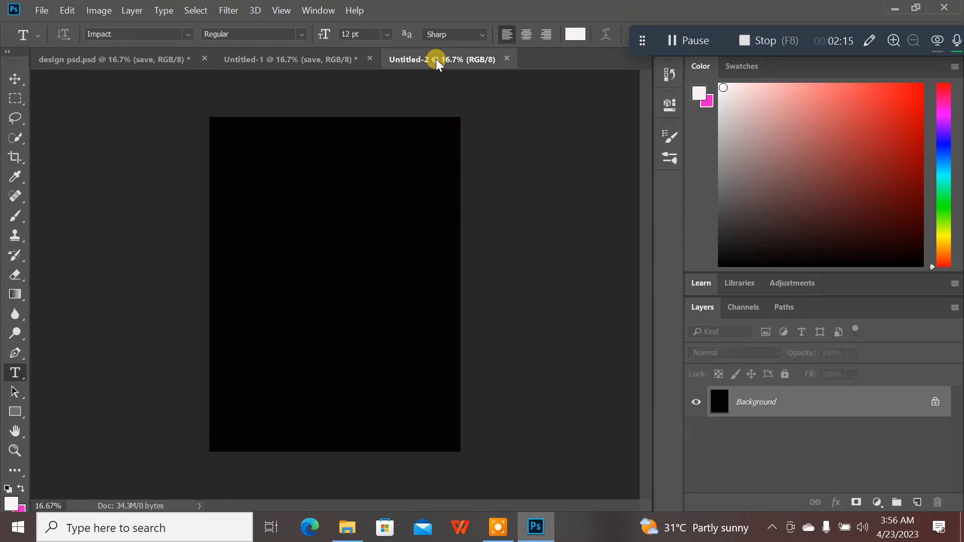
click(318, 65)
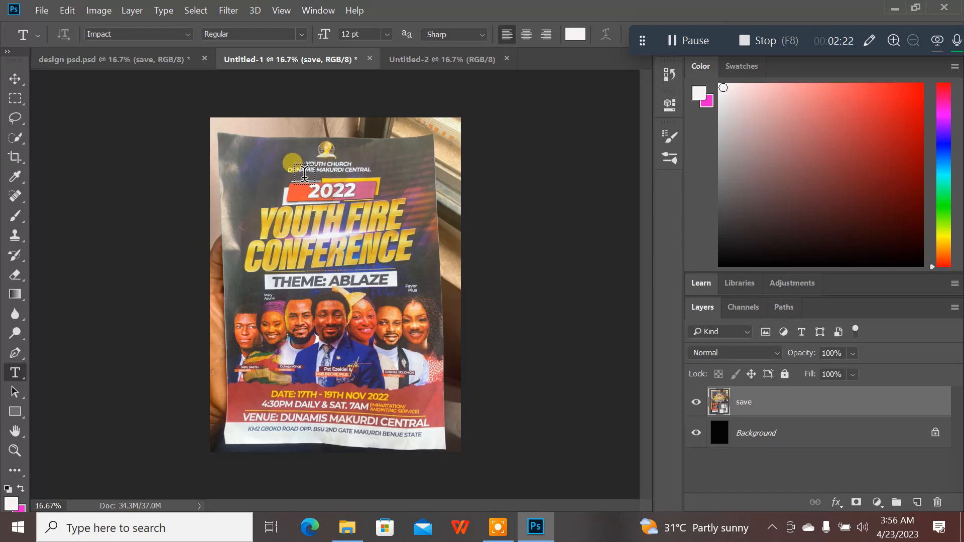
click(411, 68)
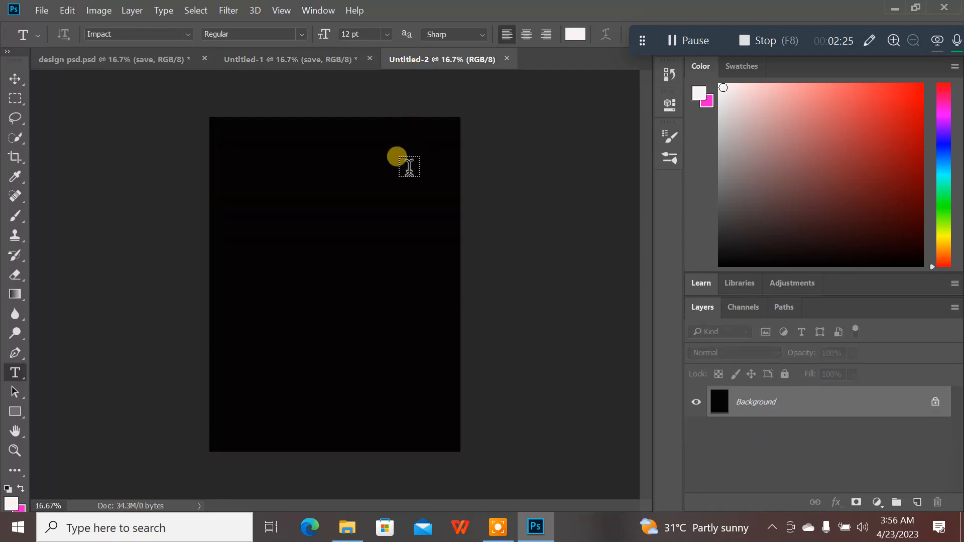
click(300, 172)
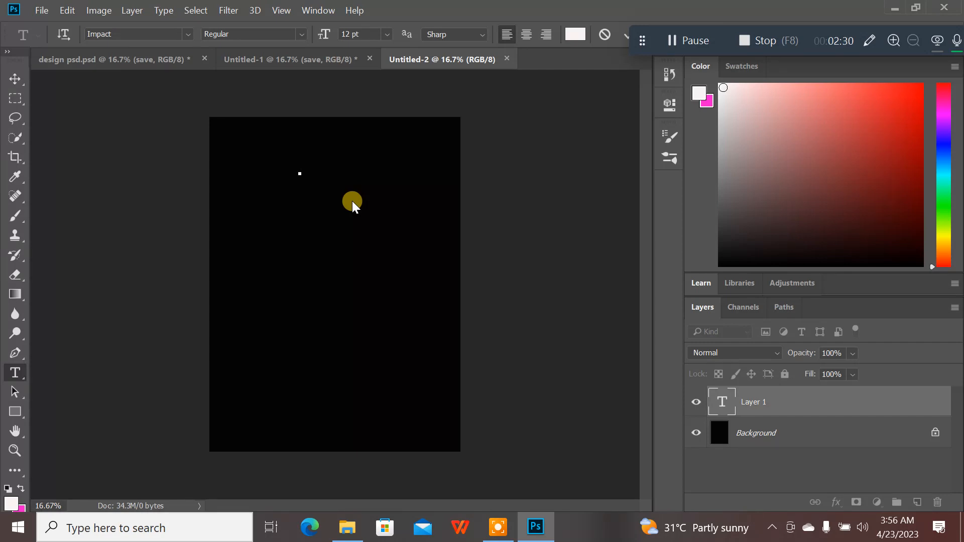
key(Escape)
key(u)
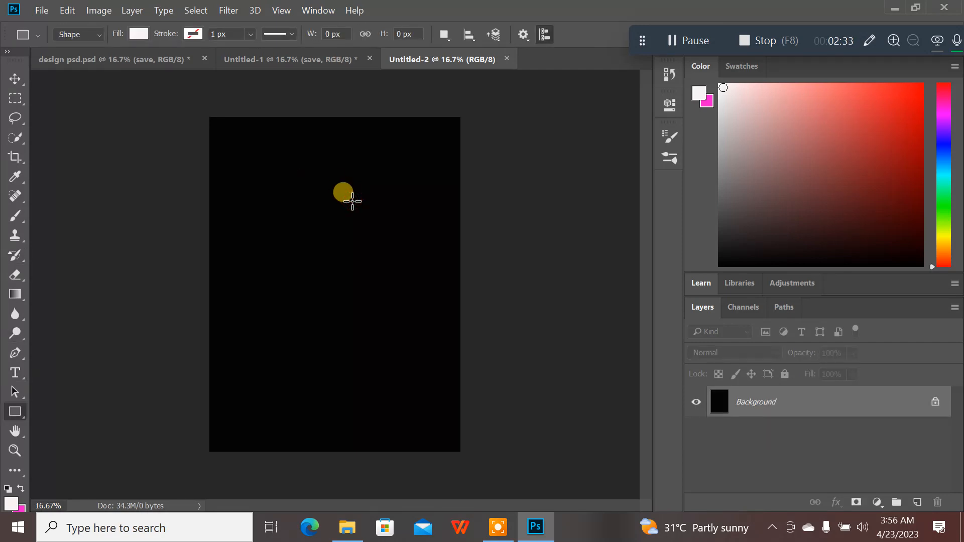
click(15, 373)
click(320, 169)
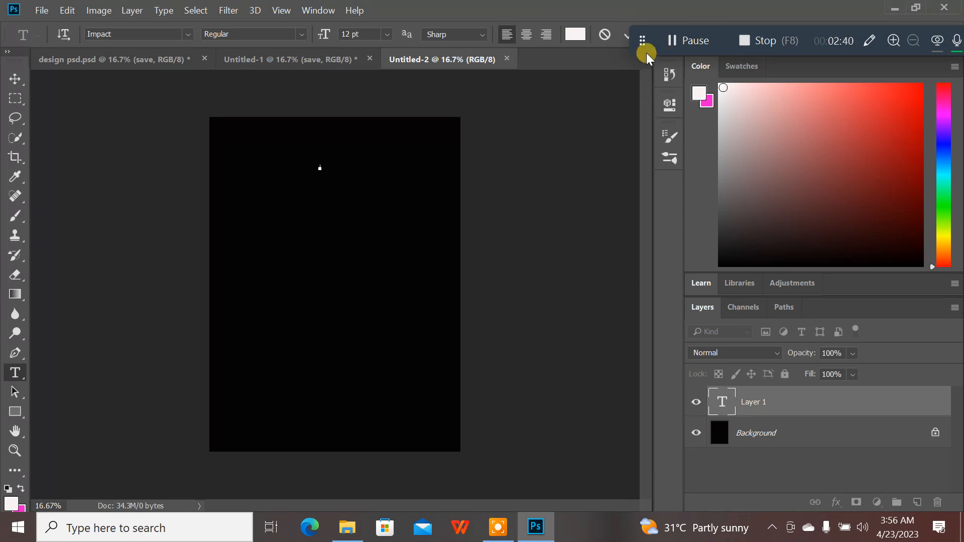
click(627, 35)
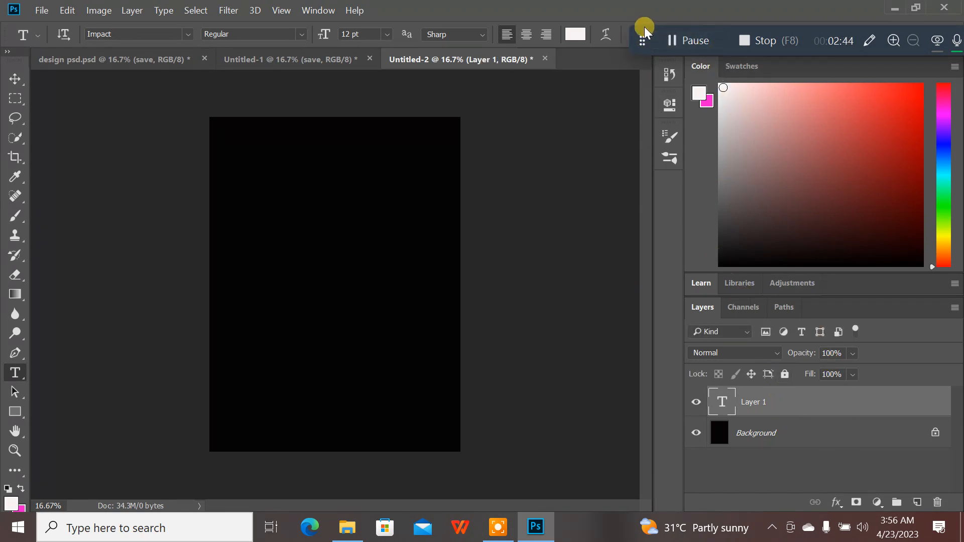
drag(643, 26, 786, 20)
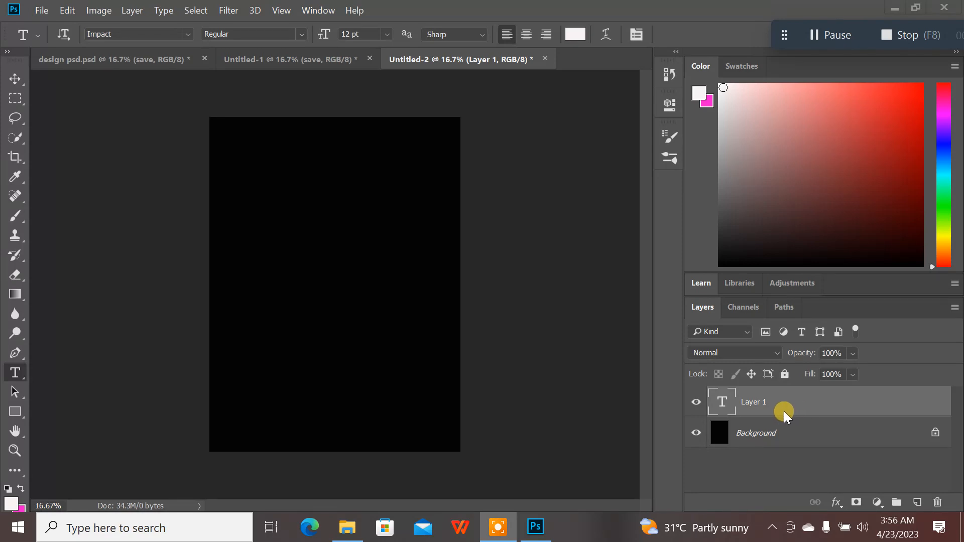
click(740, 399)
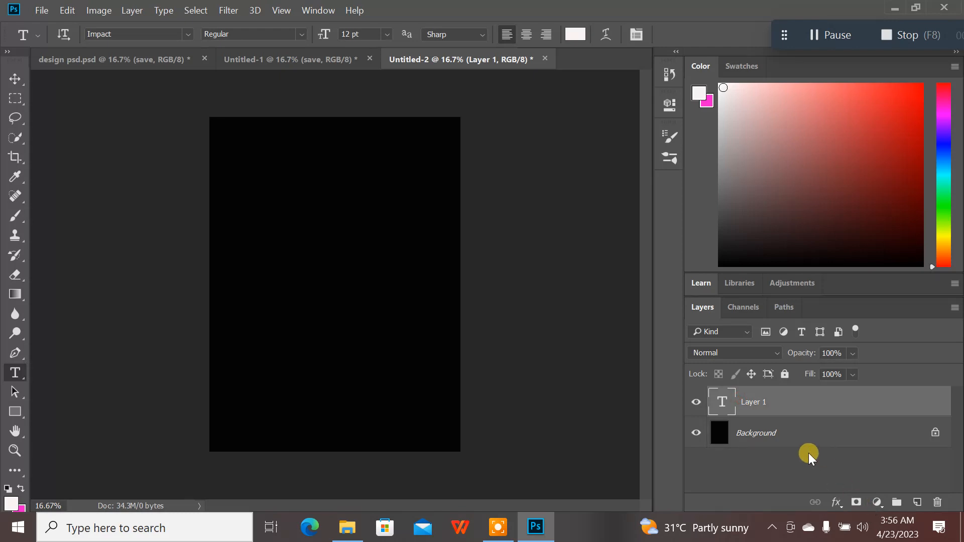
click(777, 425)
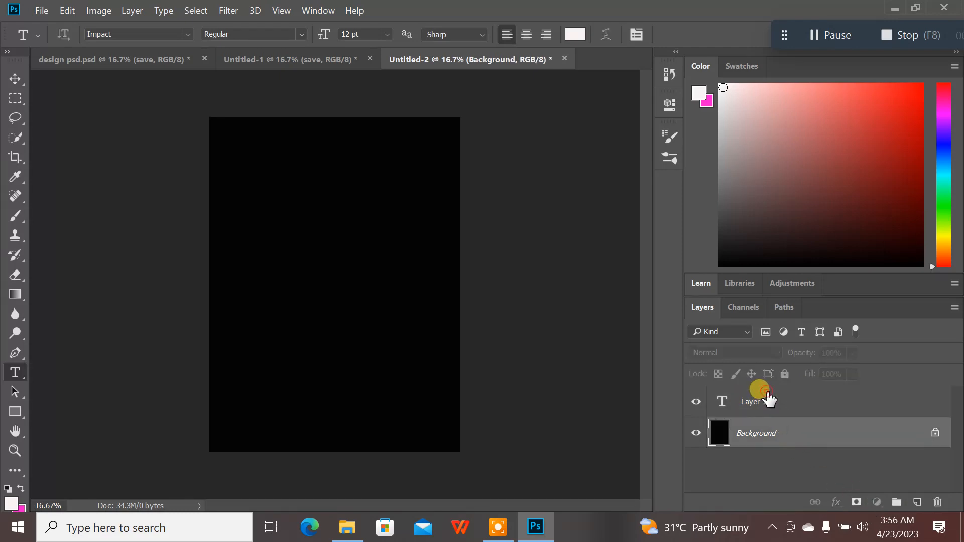
click(767, 399)
key(Delete)
key(ctrl+z)
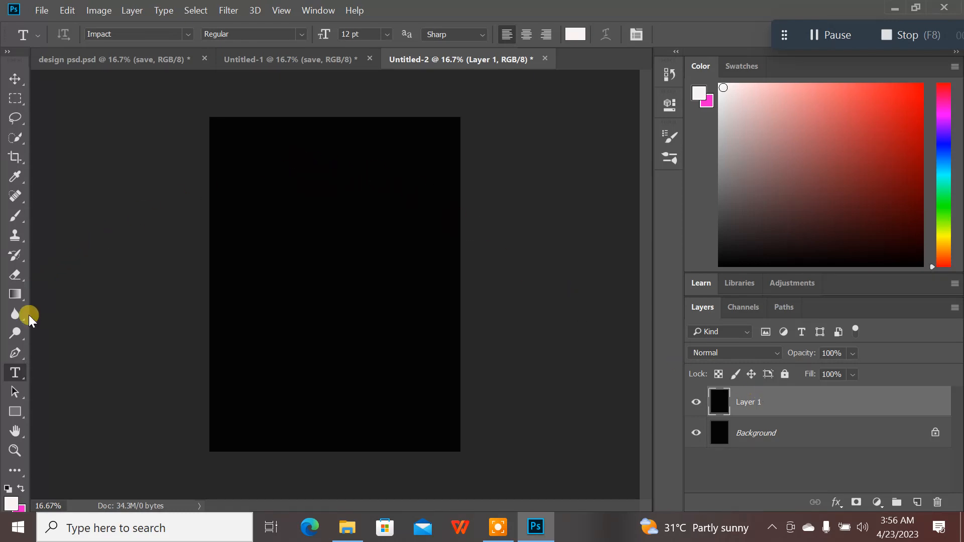
click(304, 167)
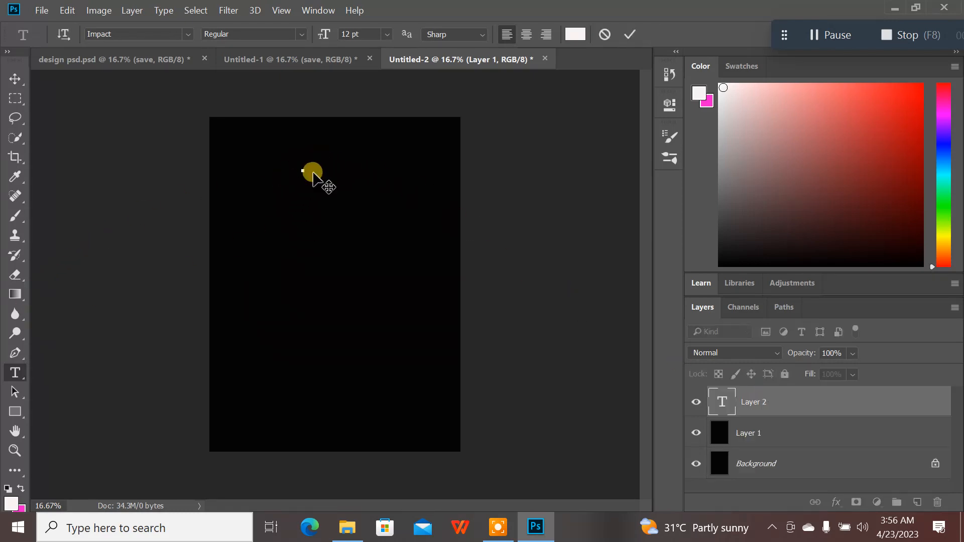
click(243, 63)
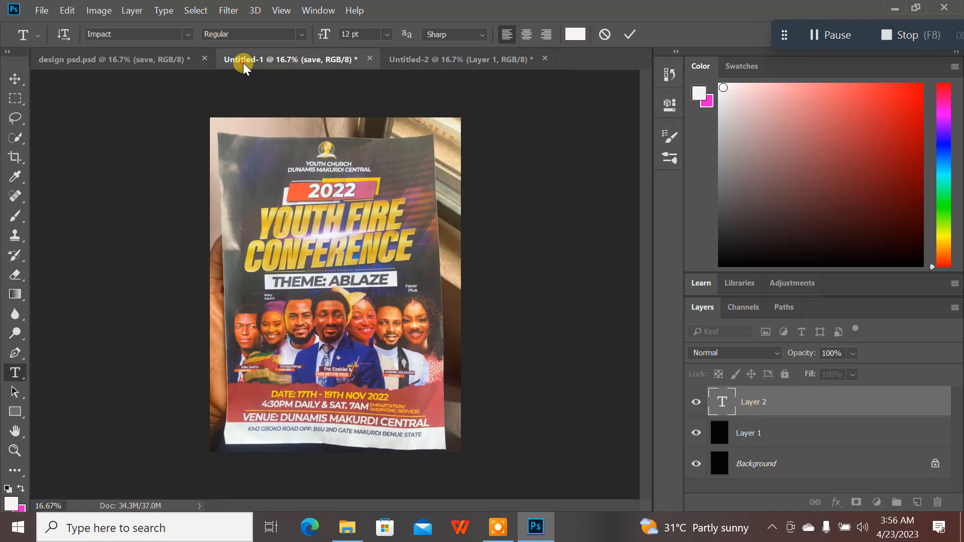
click(445, 62)
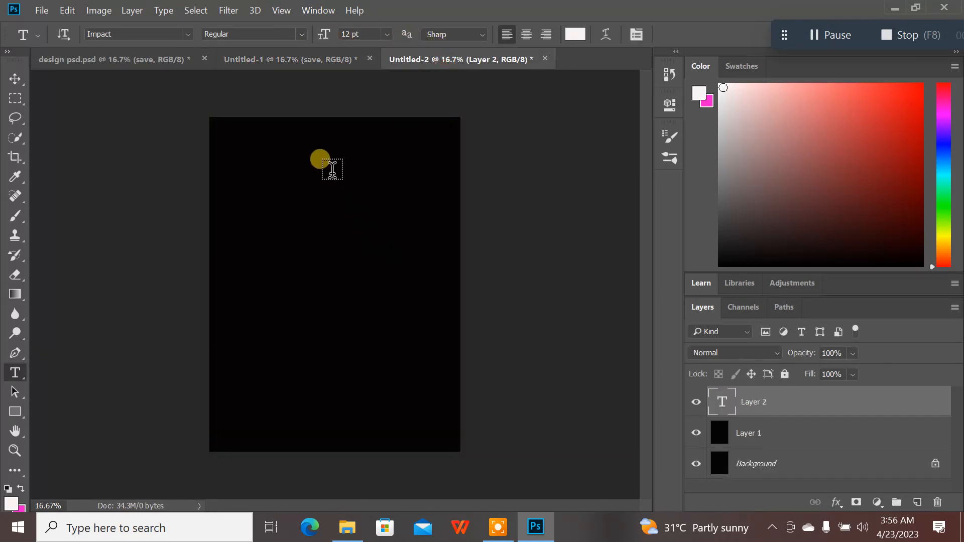
key(Escape)
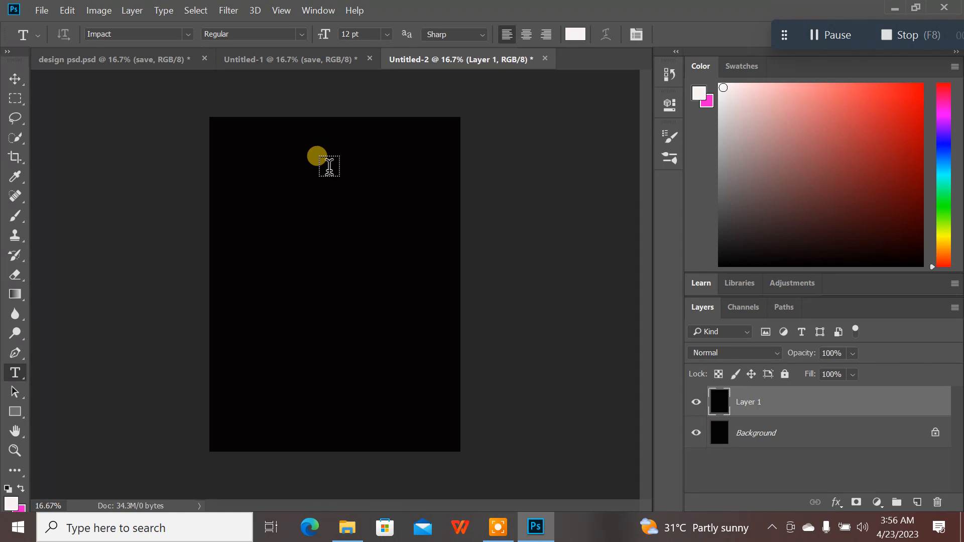
- Add the white text "YOUTH CHURCH" near the upper edge of the black canvas
click(285, 145)
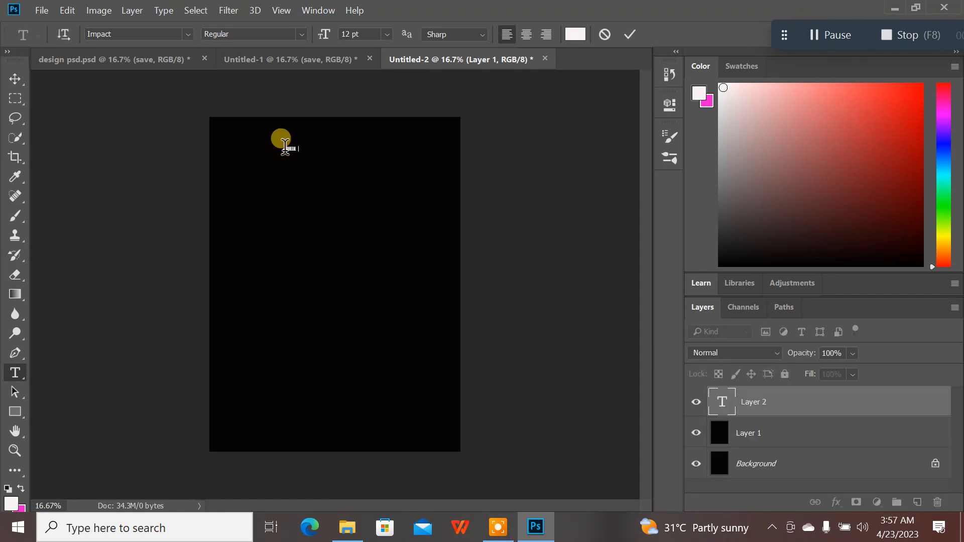
text(YOUTH CHURCH)
drag(338, 150, 428, 157)
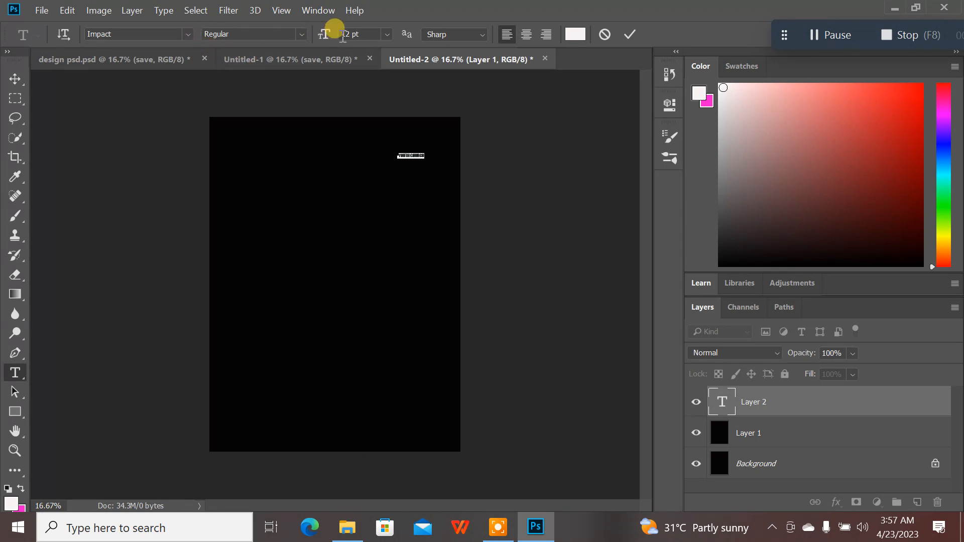
- Format the "YOUTH CHURCH" text as 16 pt Aler Bold and place it at the top centre of the canvas
click(385, 33)
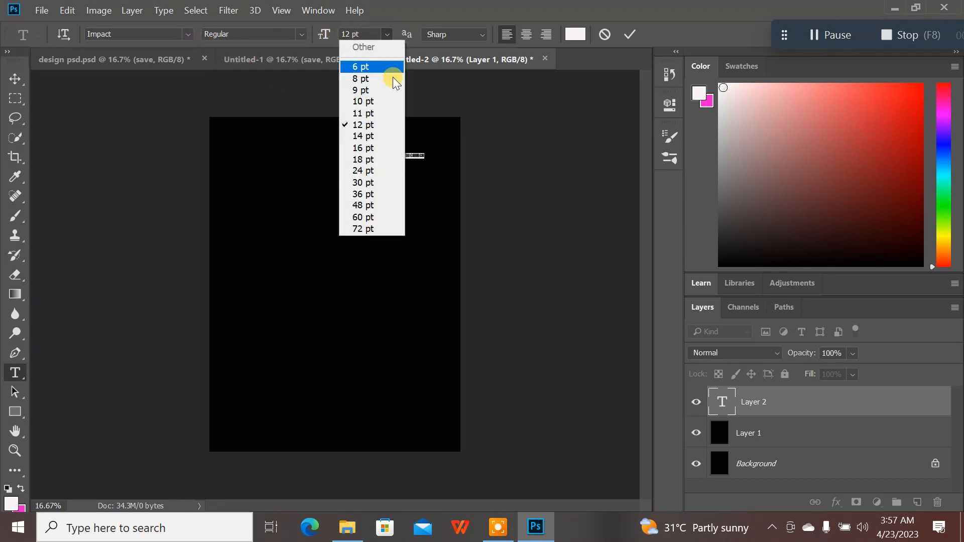
click(378, 148)
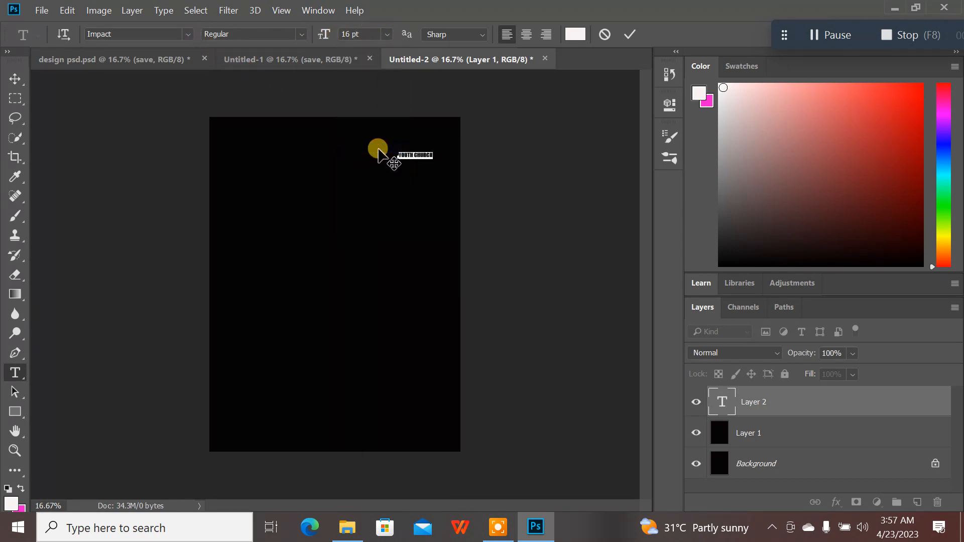
click(190, 34)
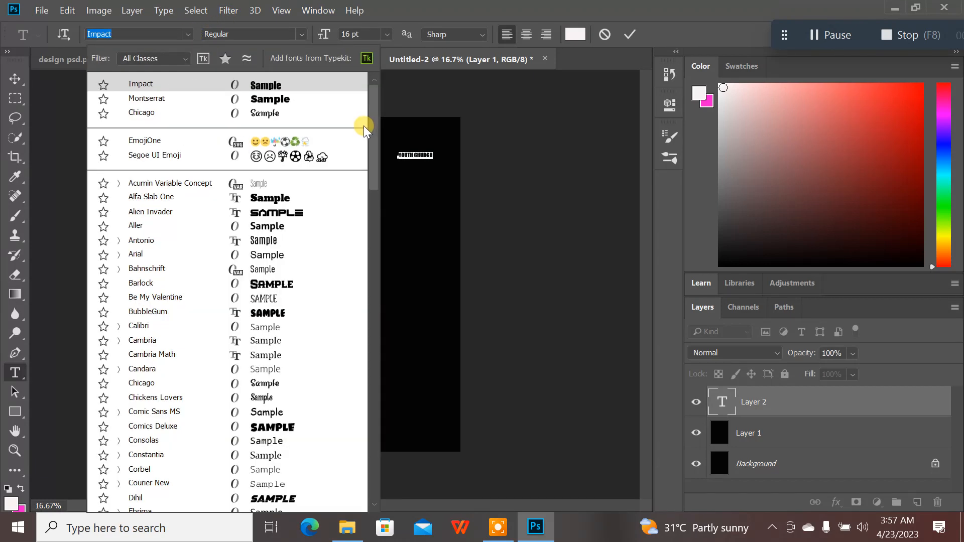
click(306, 226)
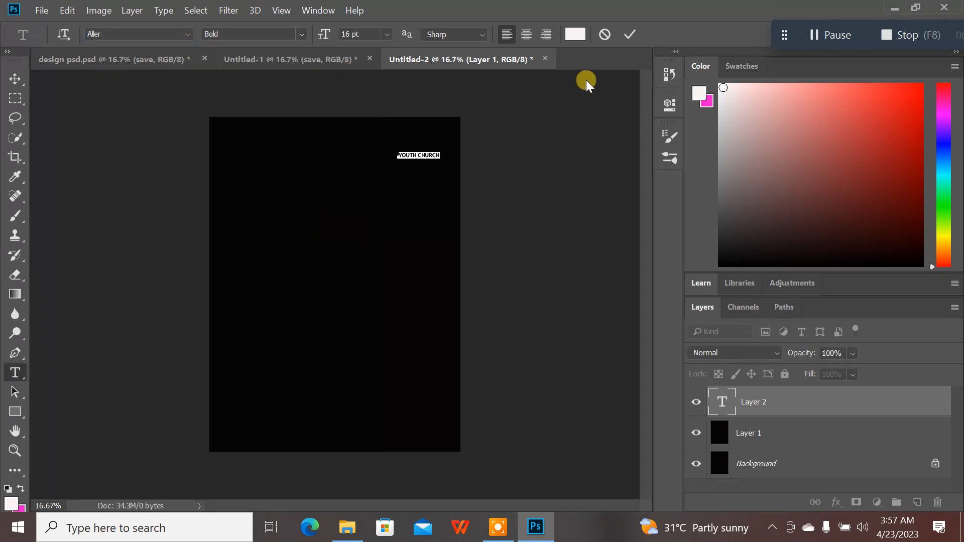
drag(421, 164, 337, 150)
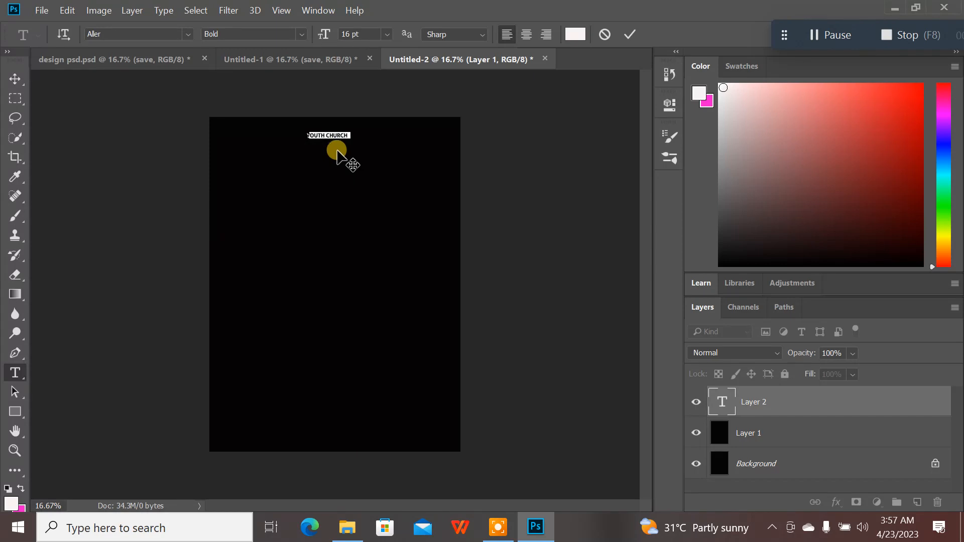
click(623, 35)
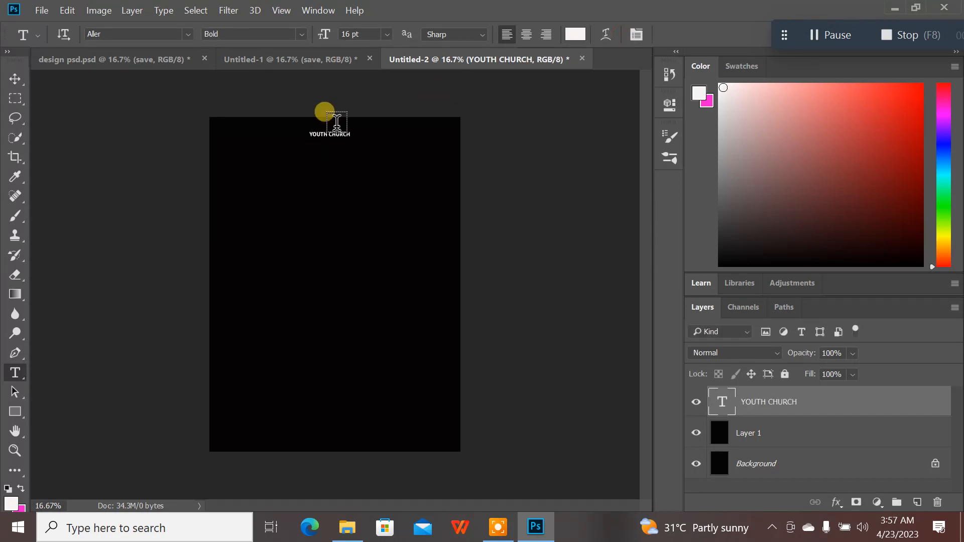
- Check the flyer reference and add the text "DUNAMIS MAKURDI CENTRAL" centred directly below "YOUTH CHURCH"
click(155, 65)
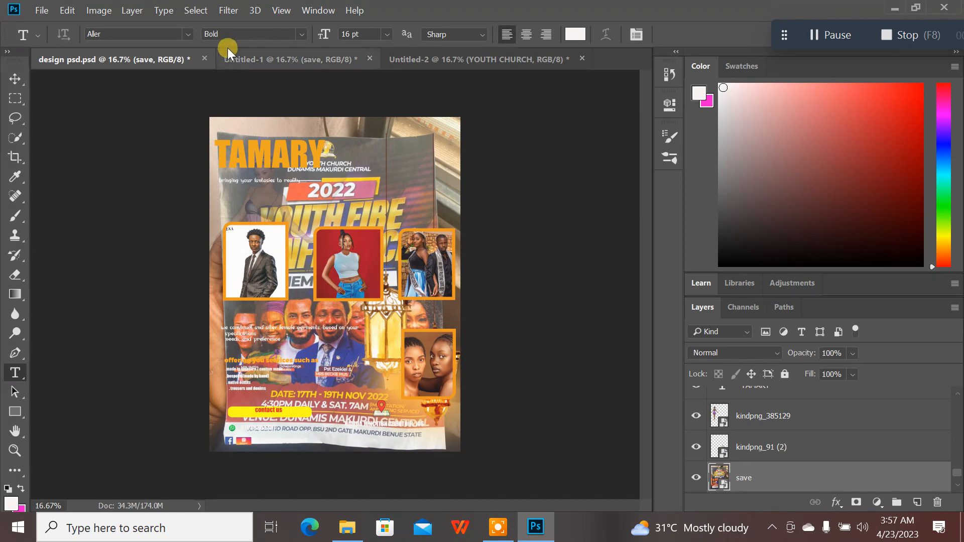
click(246, 59)
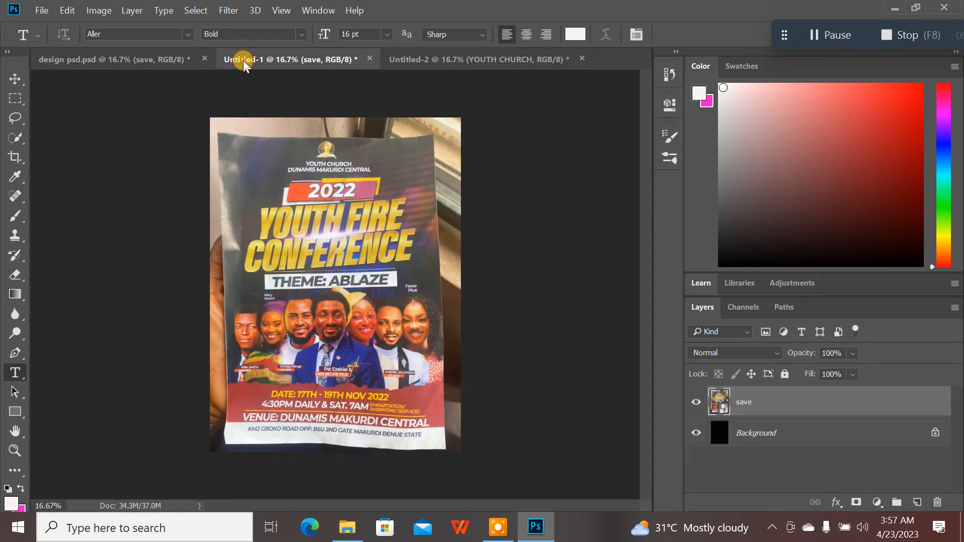
click(434, 62)
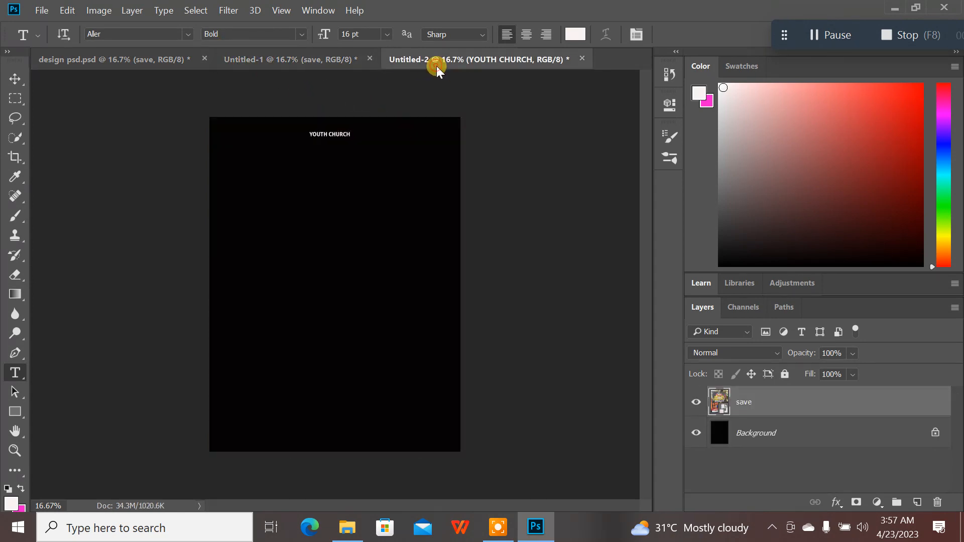
click(326, 152)
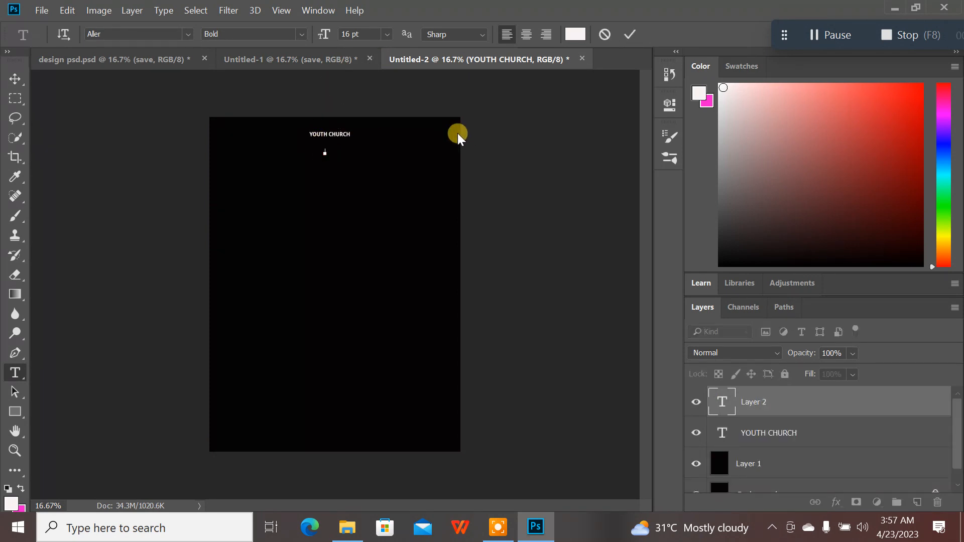
text(ou)
text(NAMIS)
text( MAKURD)
text(I)
text( CENTRAL)
drag(425, 156, 393, 147)
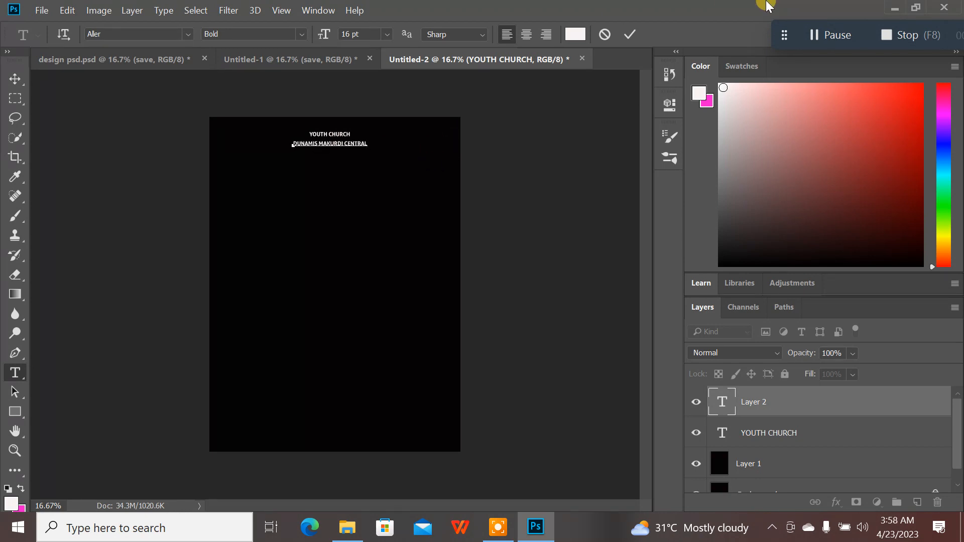
click(630, 34)
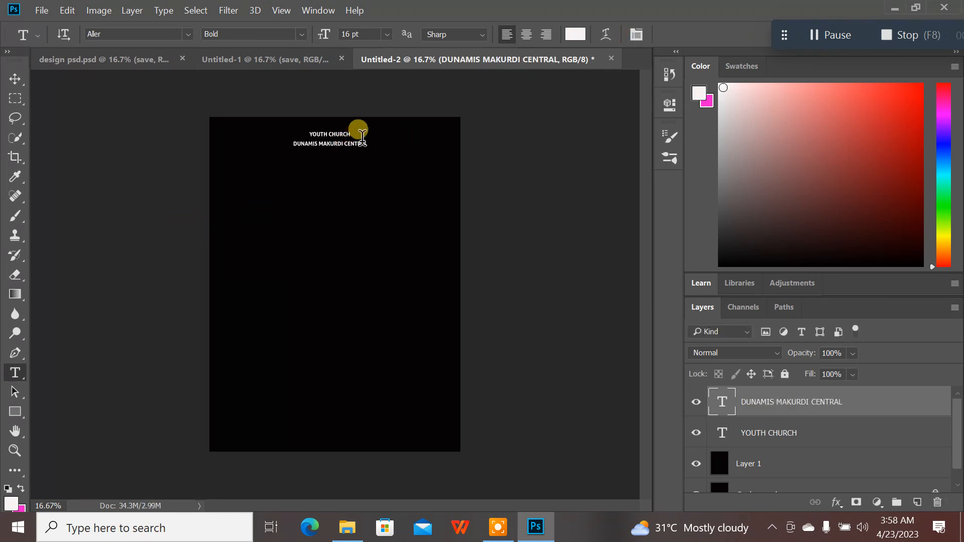
- Set the font size of the whole "DUNAMIS MAKURDI CENTRAL" line to 18 pt
drag(358, 143, 378, 142)
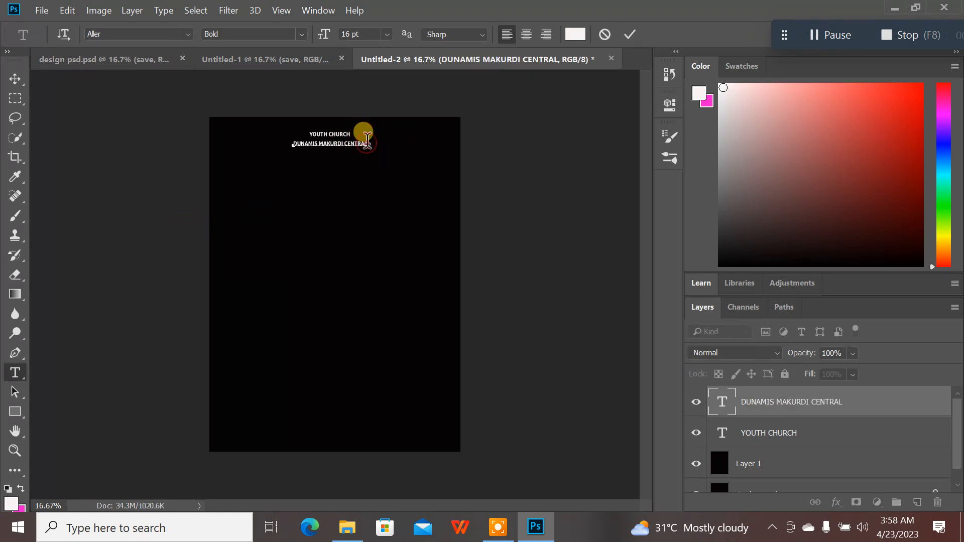
drag(367, 142, 276, 140)
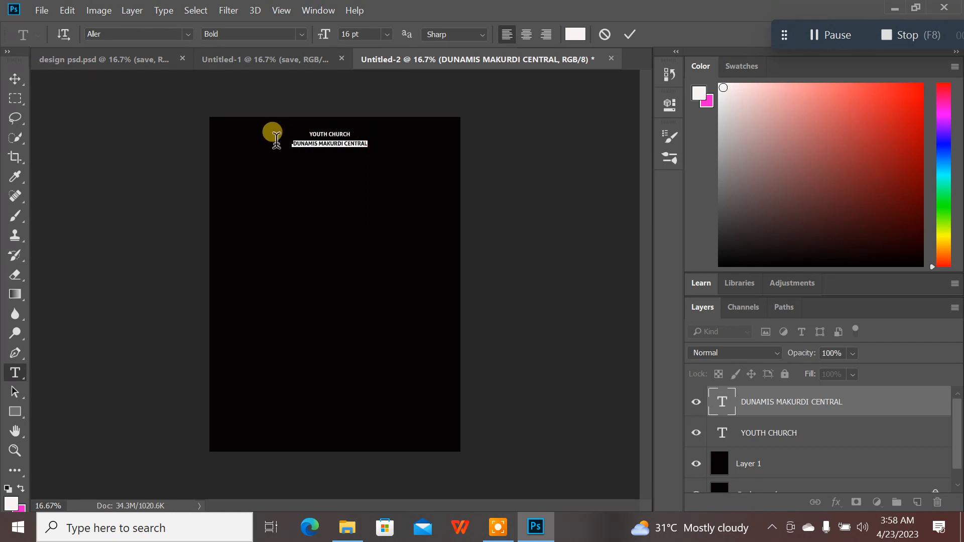
click(385, 35)
click(376, 161)
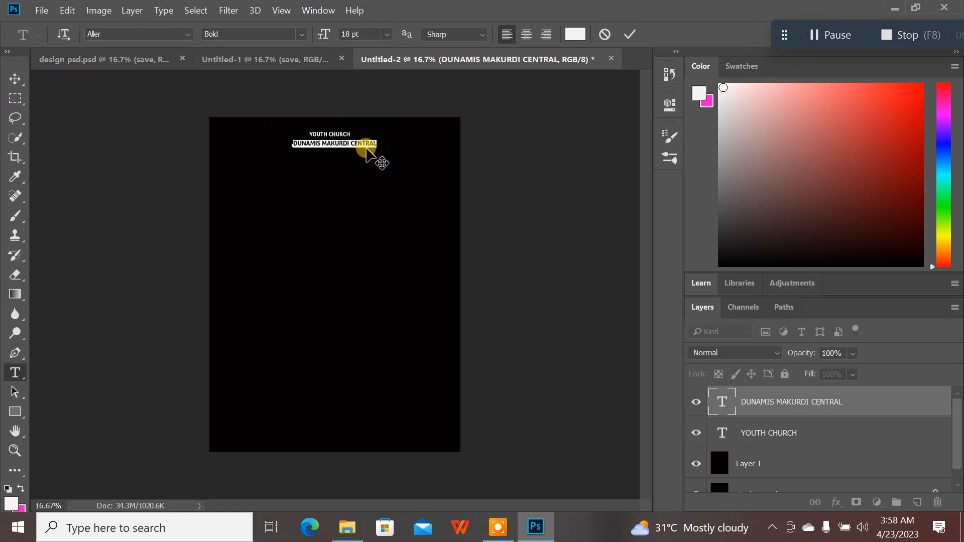
- Commit the font size edit on the "DUNAMIS MAKURDI CENTRAL" text
click(630, 34)
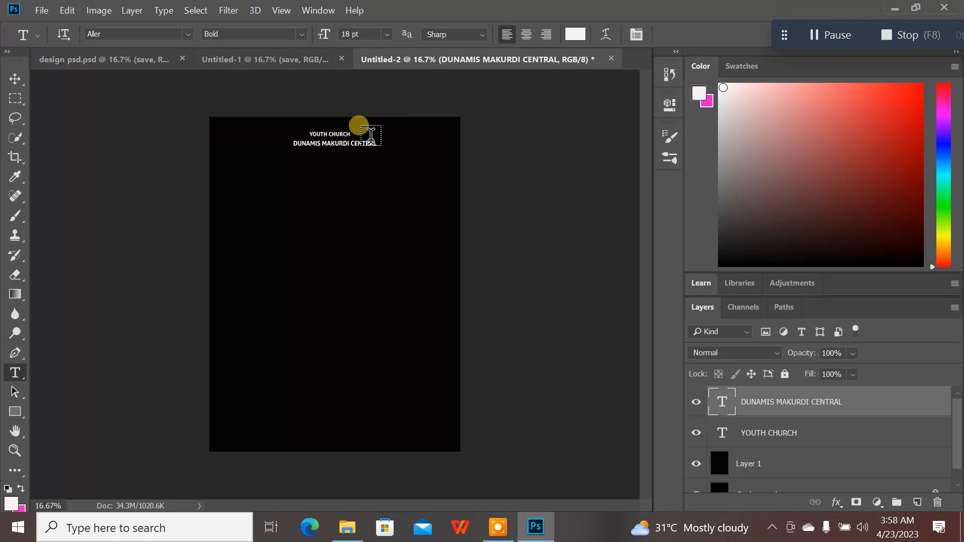
drag(350, 136, 585, 89)
click(634, 35)
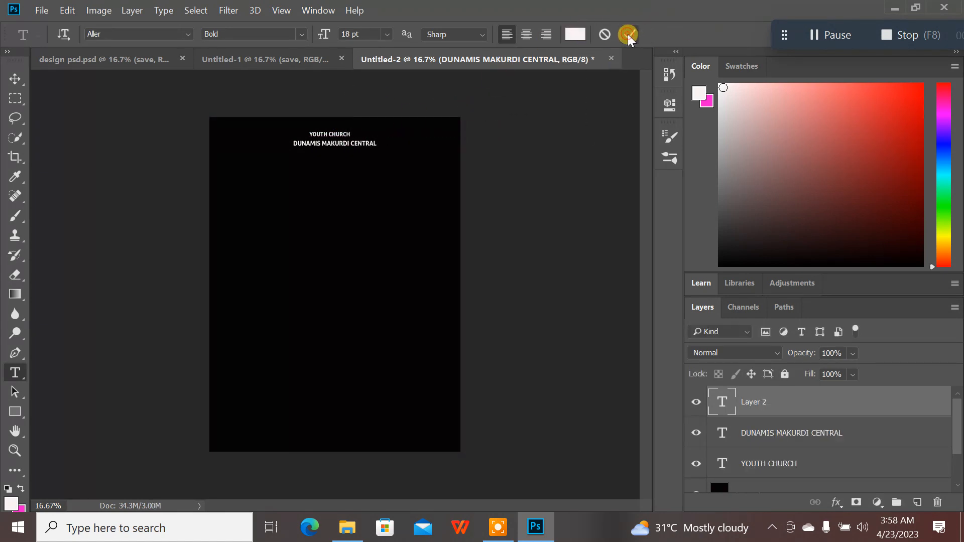
key(Delete)
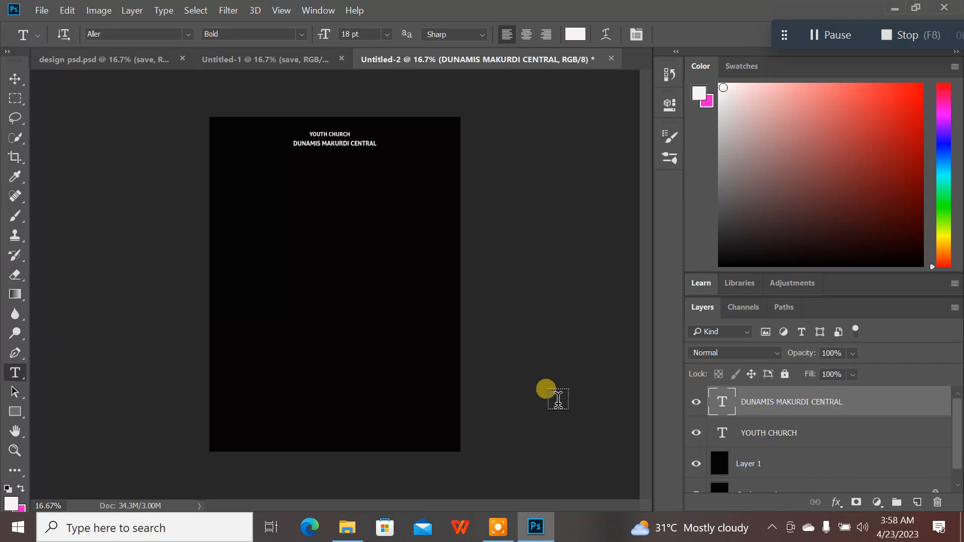
- Set the font size of the whole "YOUTH CHURCH" line to 18 pt
click(348, 131)
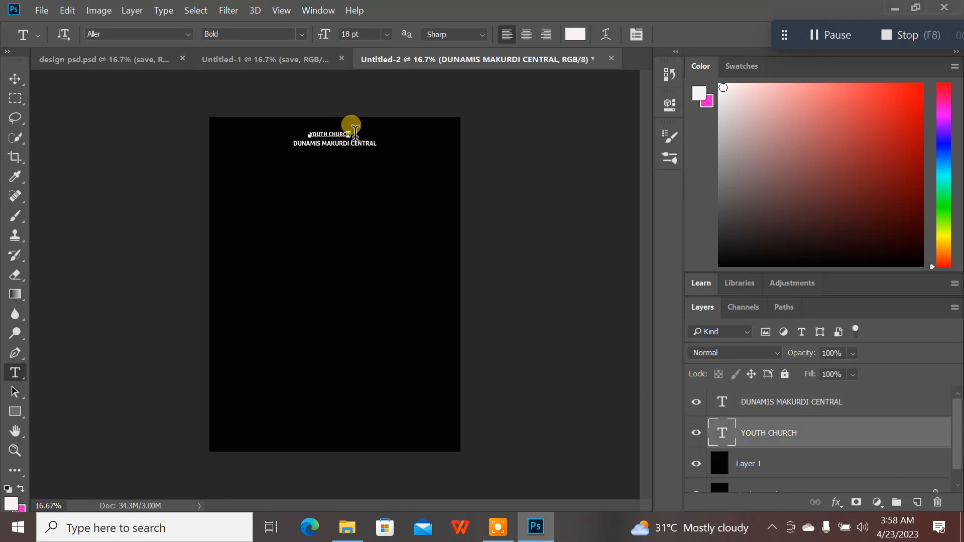
mouse_move(351, 132)
mouse_down()
mouse_move(316, 132)
mouse_move(362, 131)
mouse_move(350, 131)
mouse_up()
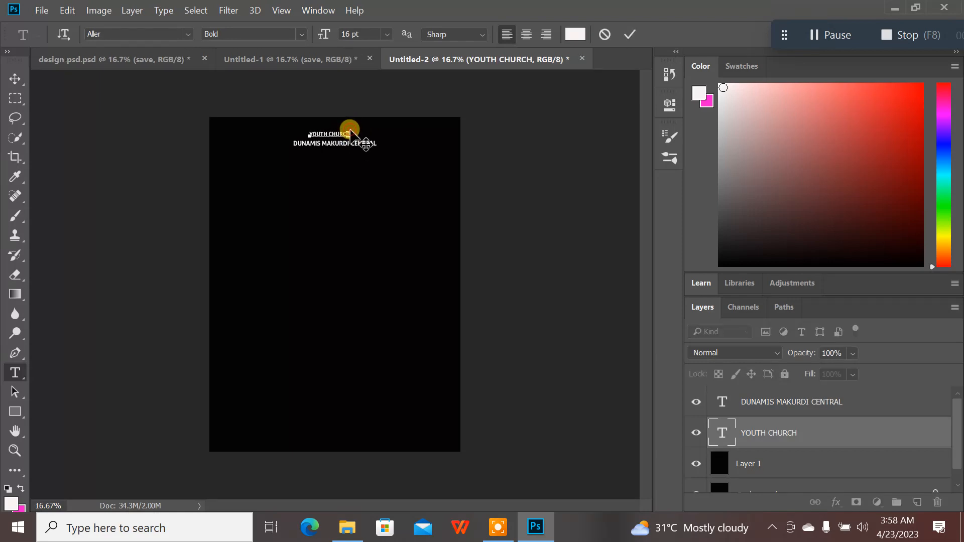
drag(350, 131, 280, 123)
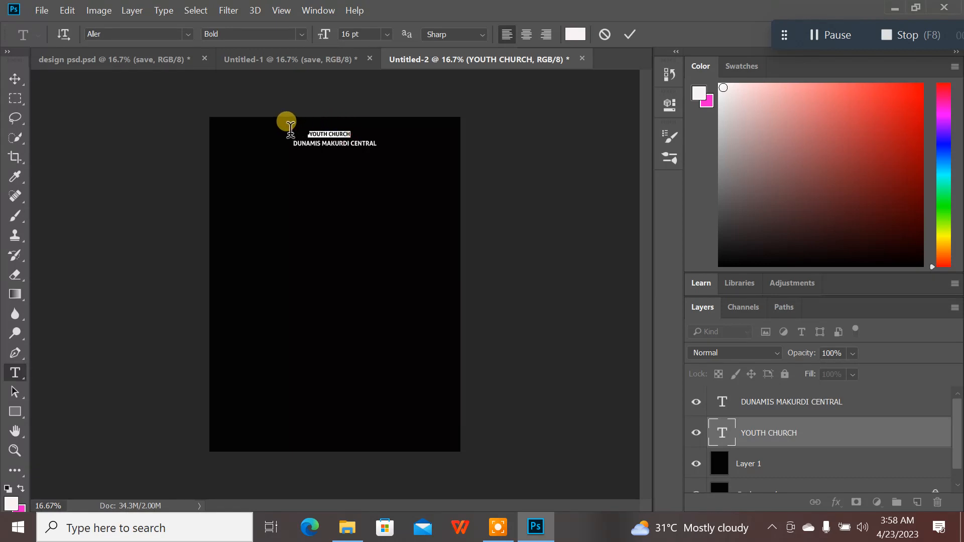
click(388, 35)
click(373, 160)
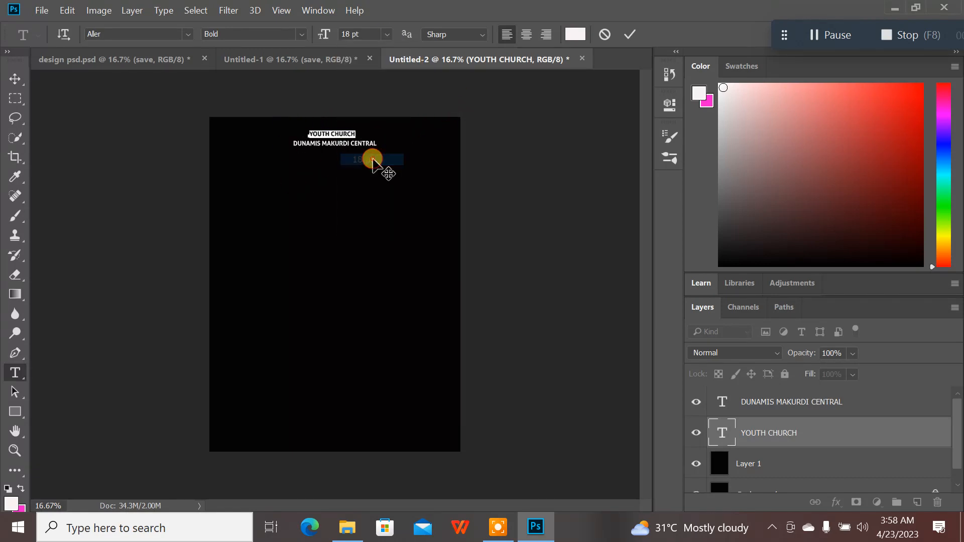
click(633, 34)
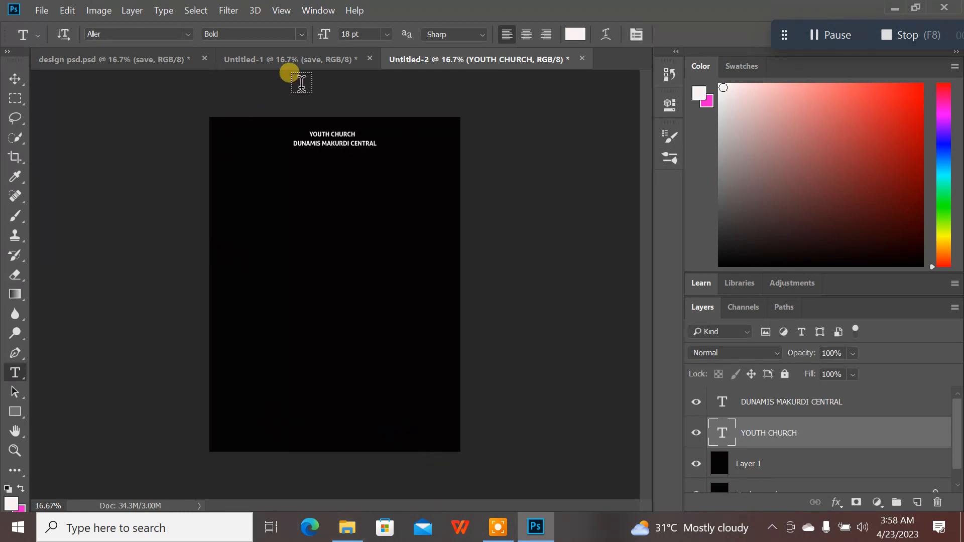
- Check the flyer reference, switch to Microsoft Edge and search Bing for "city night background" images
click(299, 65)
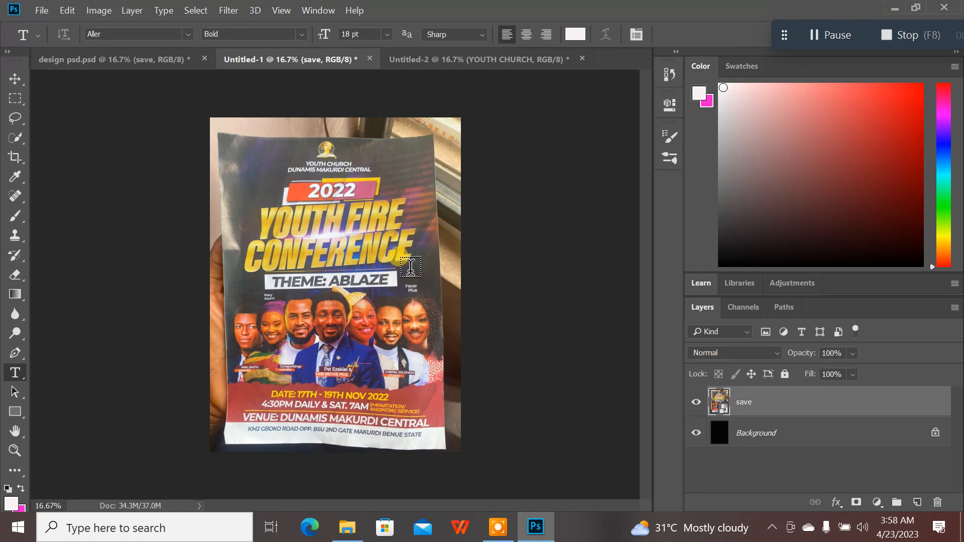
click(323, 530)
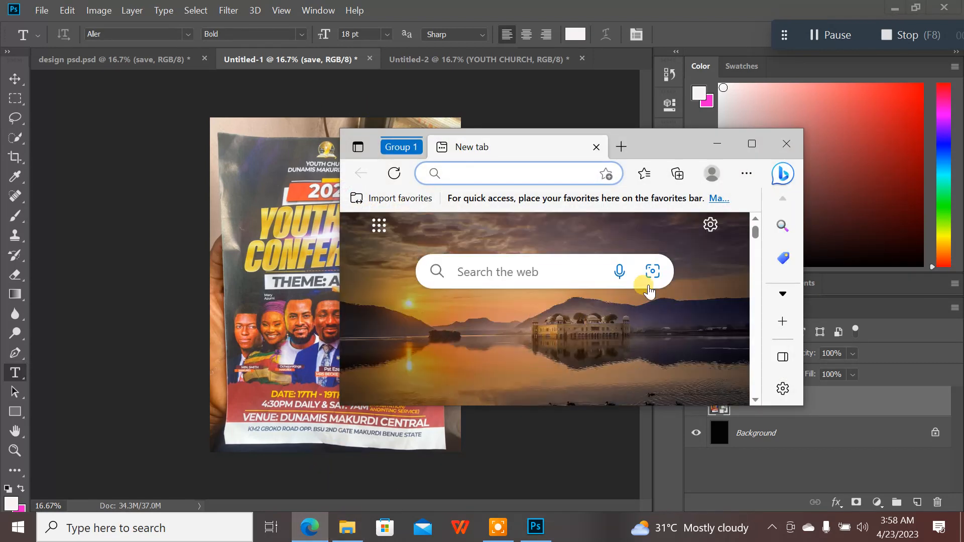
click(748, 146)
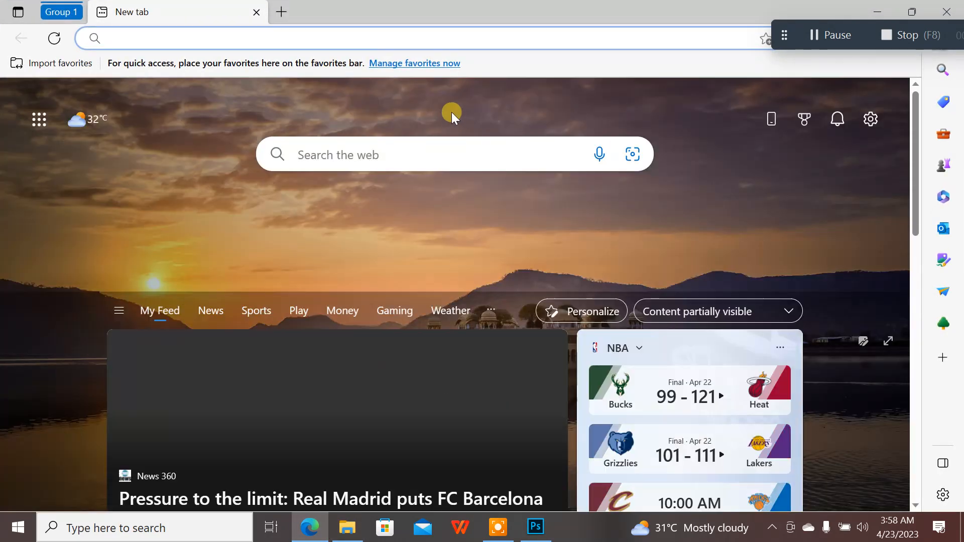
click(394, 31)
text(CITY )
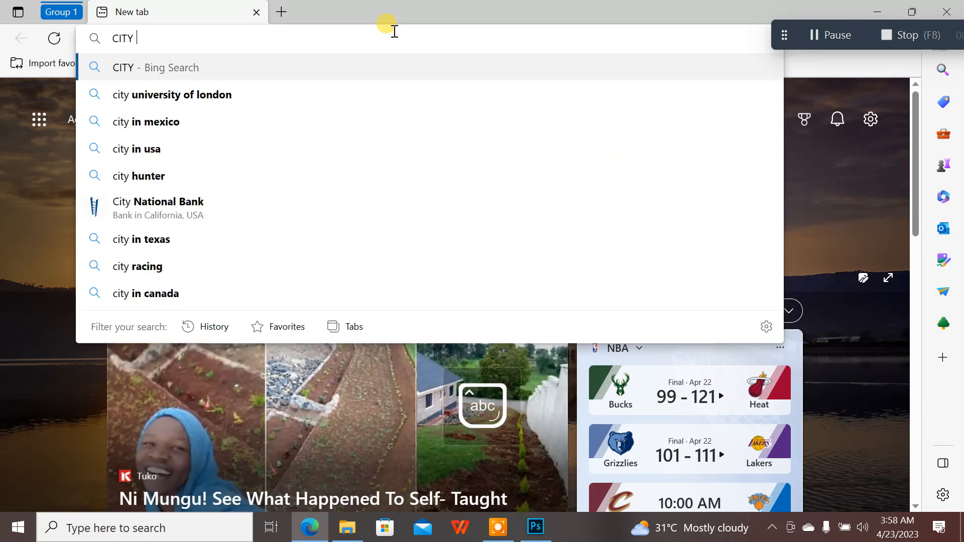
text(night b)
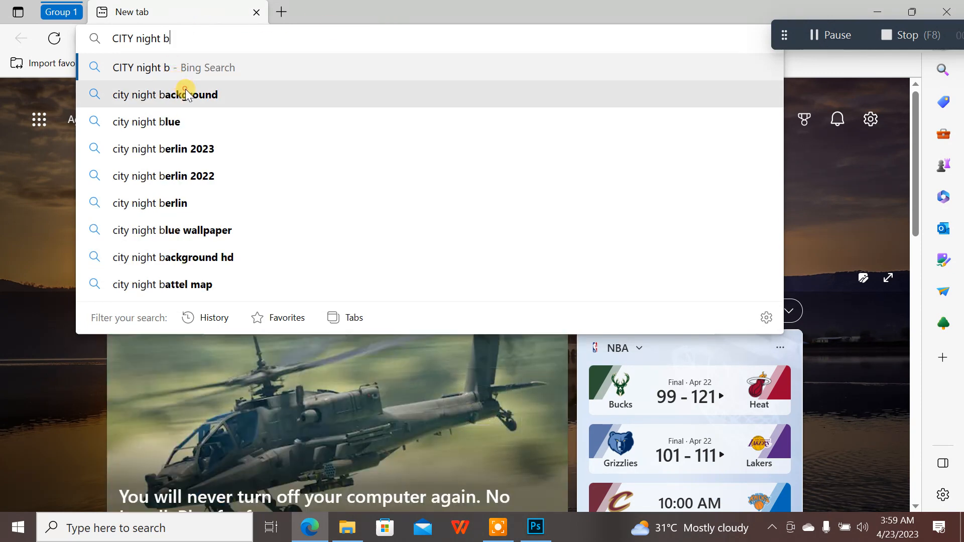
click(184, 94)
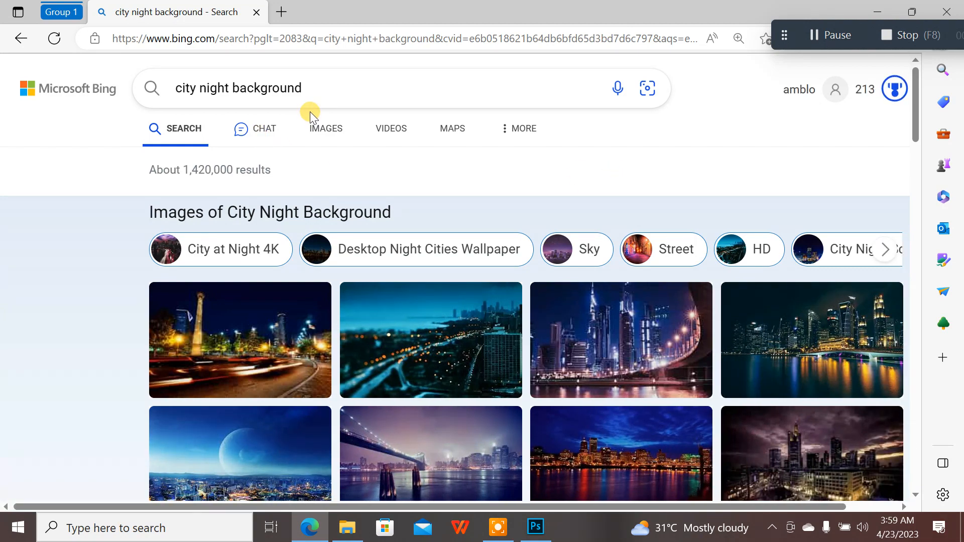
click(323, 135)
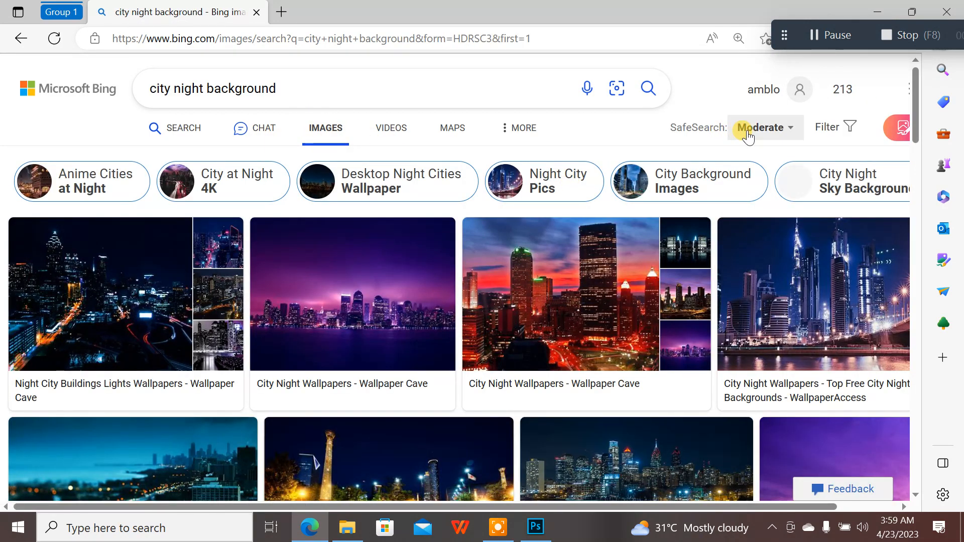
- Open the purple city skyline image from PixelsTalk.Net and save it to the Desktop as a JPEG named "city"
scroll(749, 136, down, 5)
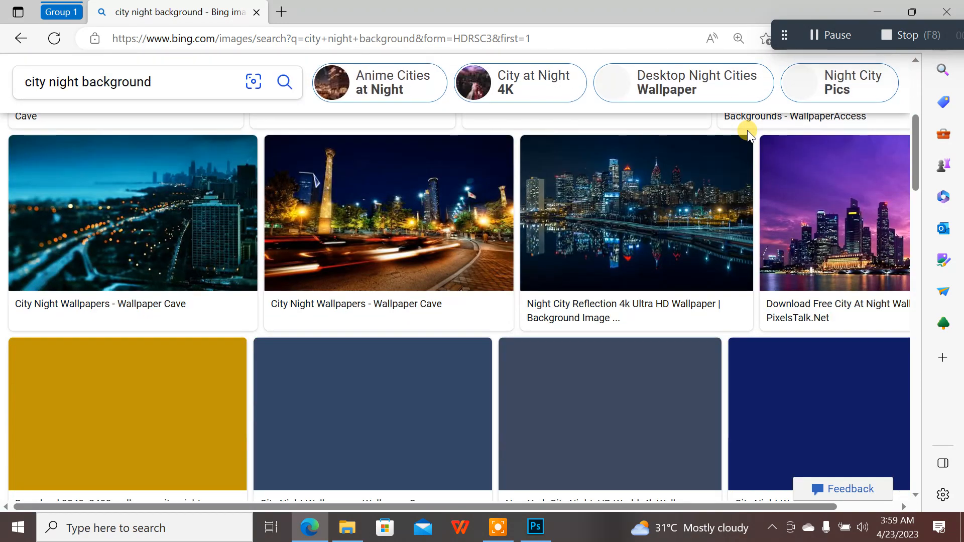
scroll(748, 136, up, 2)
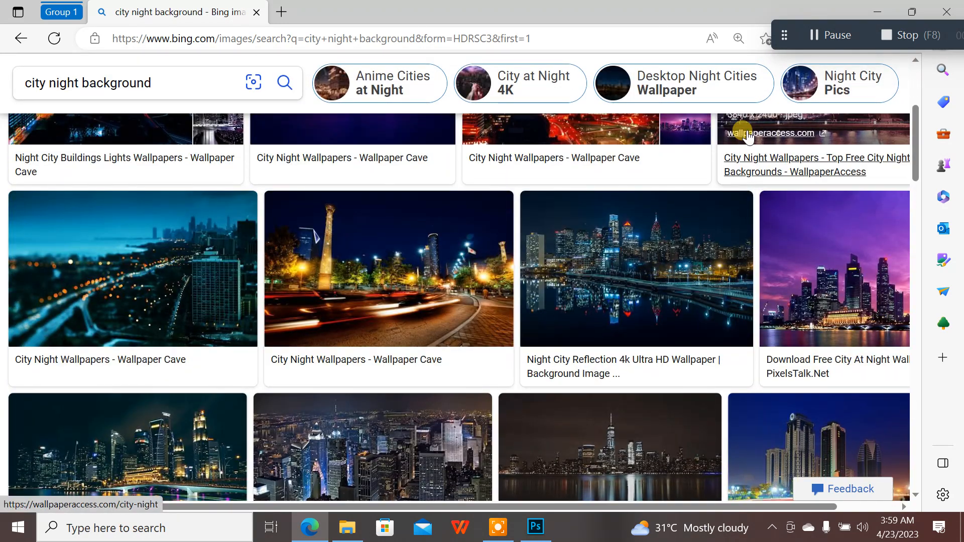
click(841, 235)
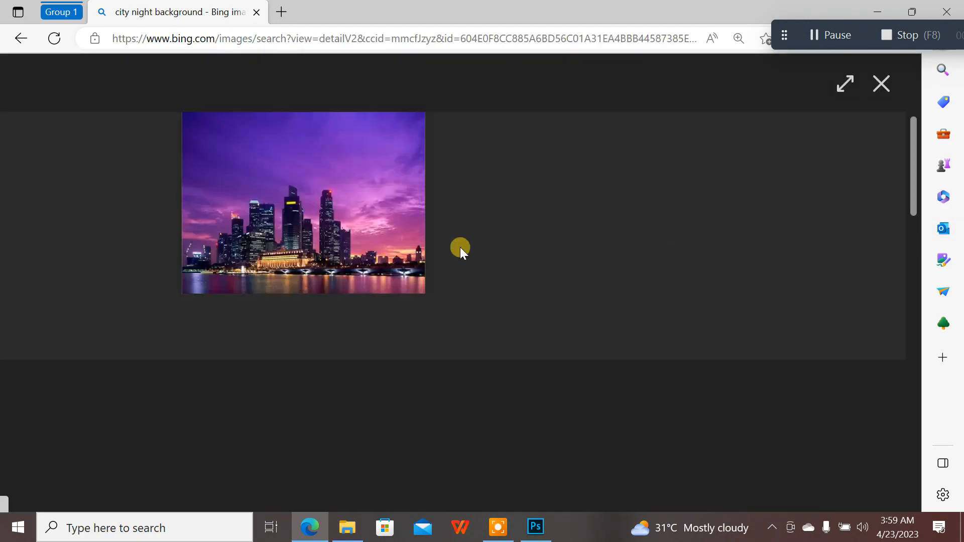
right_click(318, 216)
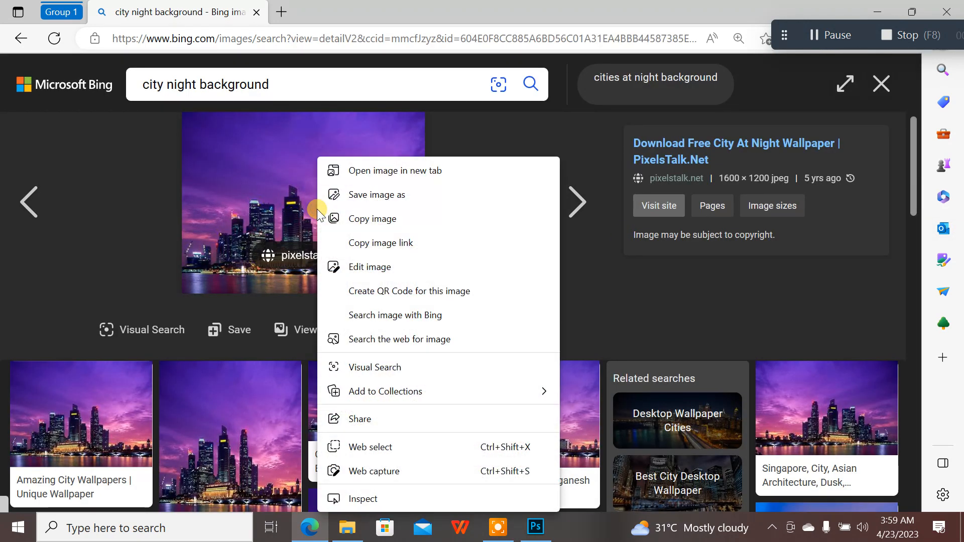
click(430, 194)
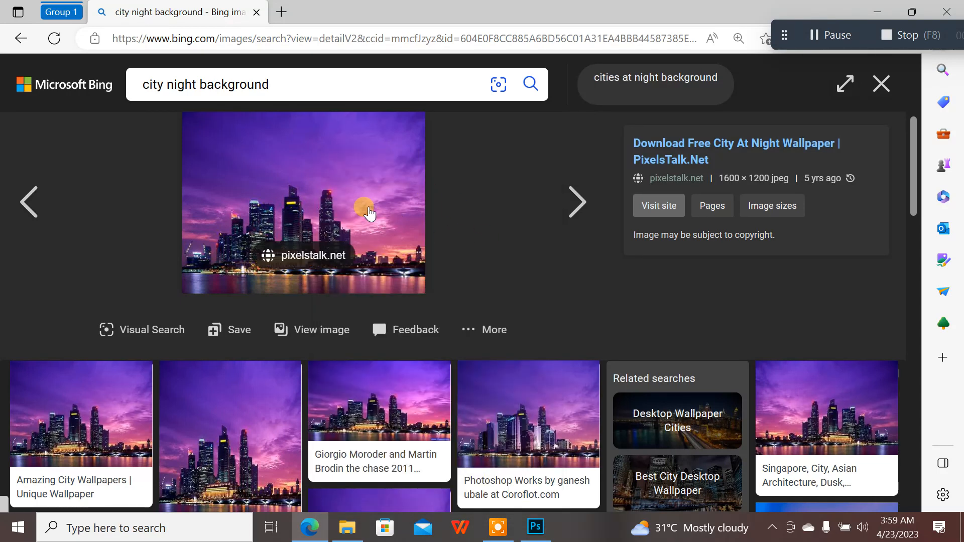
right_click(359, 209)
click(429, 194)
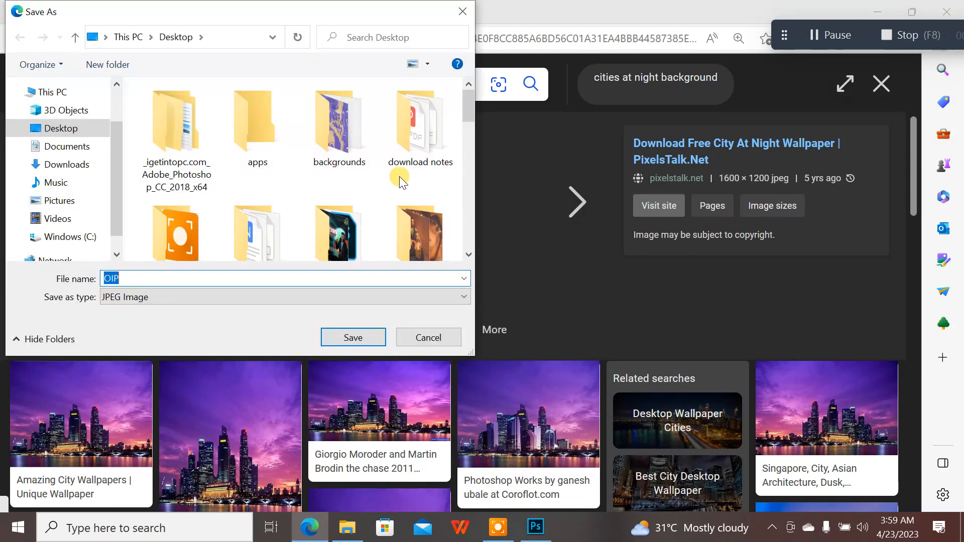
text(city)
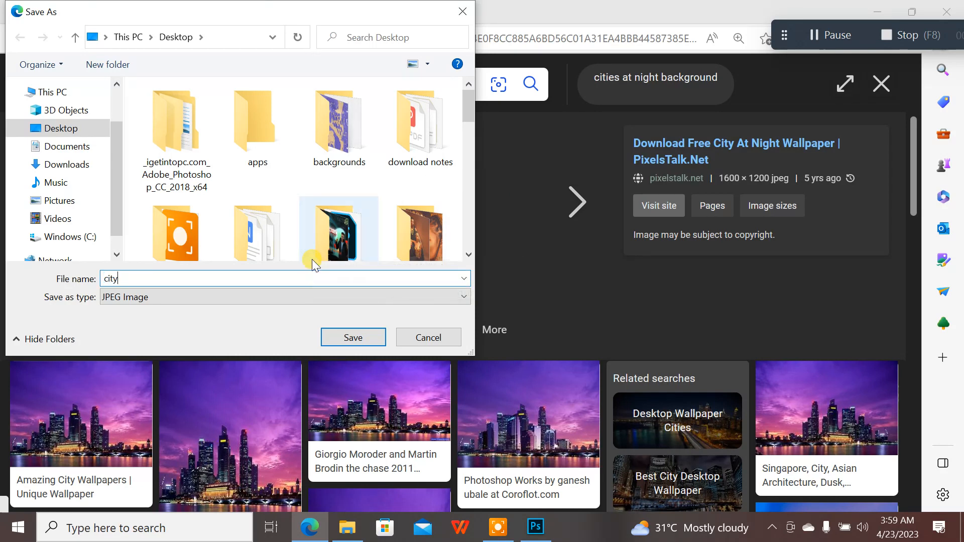
key(Return)
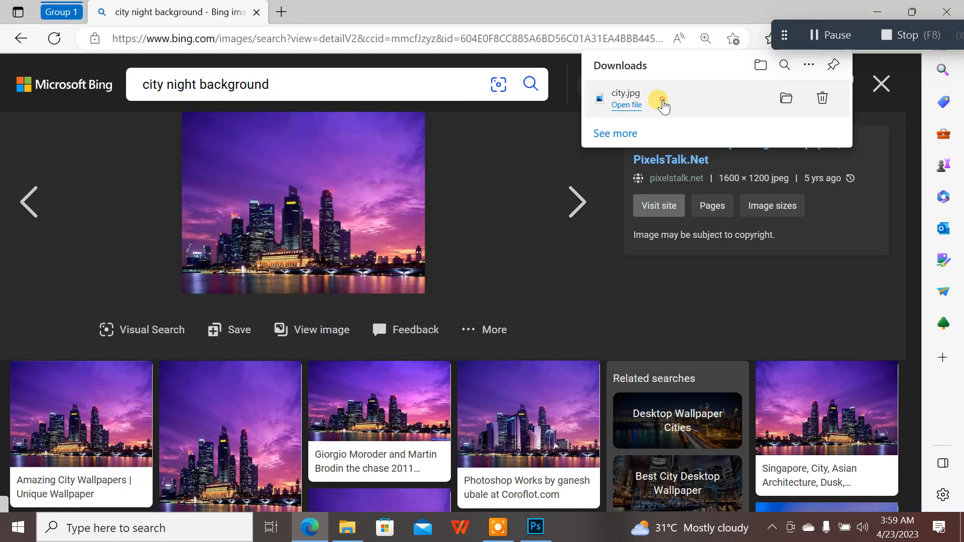
- Place the downloaded city.jpg in the Untitled-2 Photoshop document and enlarge it to about 177% so it spans the canvas width
drag(663, 104, 480, 214)
drag(493, 62, 321, 272)
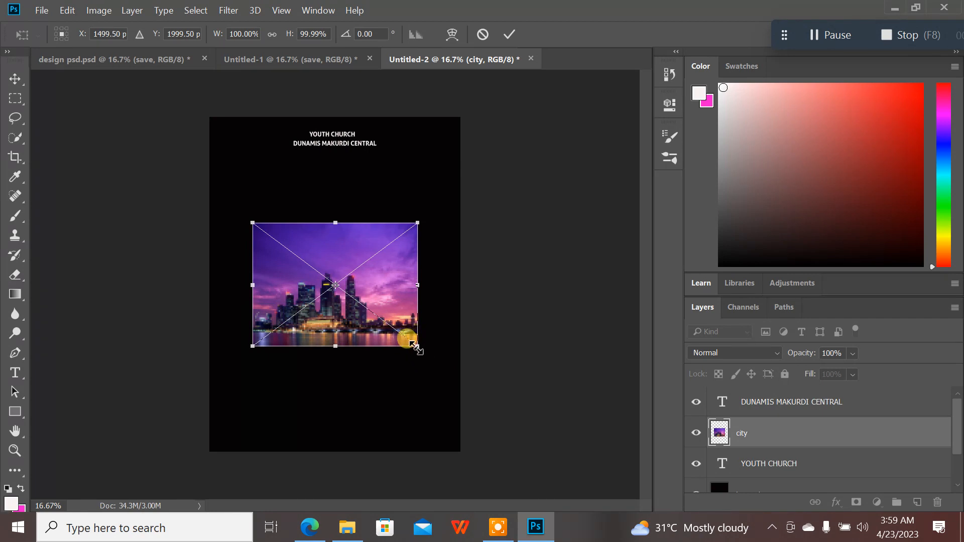
drag(413, 345, 486, 397)
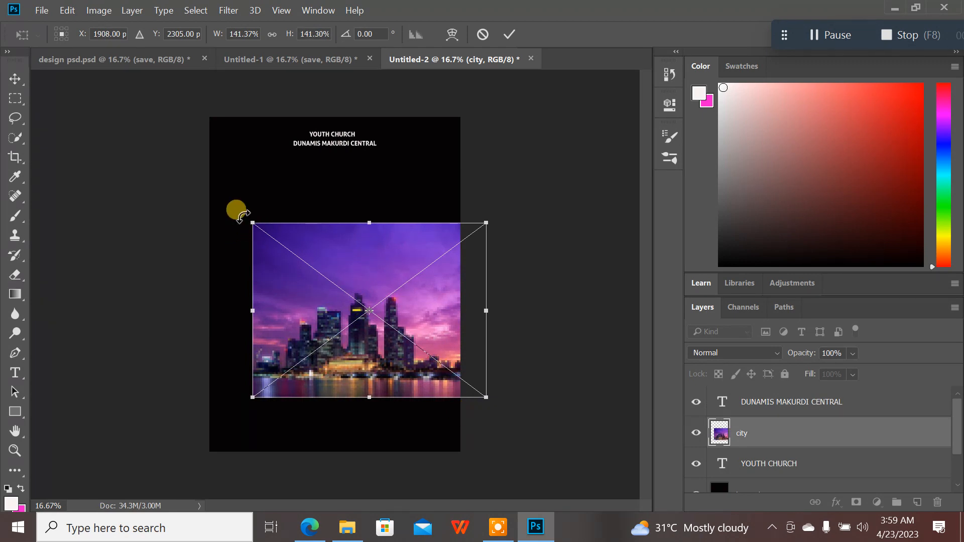
drag(247, 217, 160, 208)
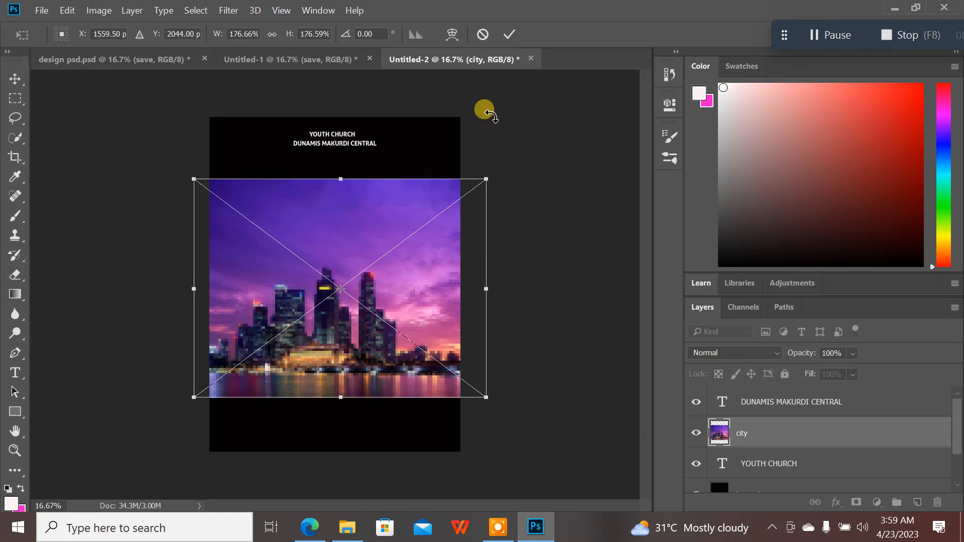
click(506, 34)
key(t)
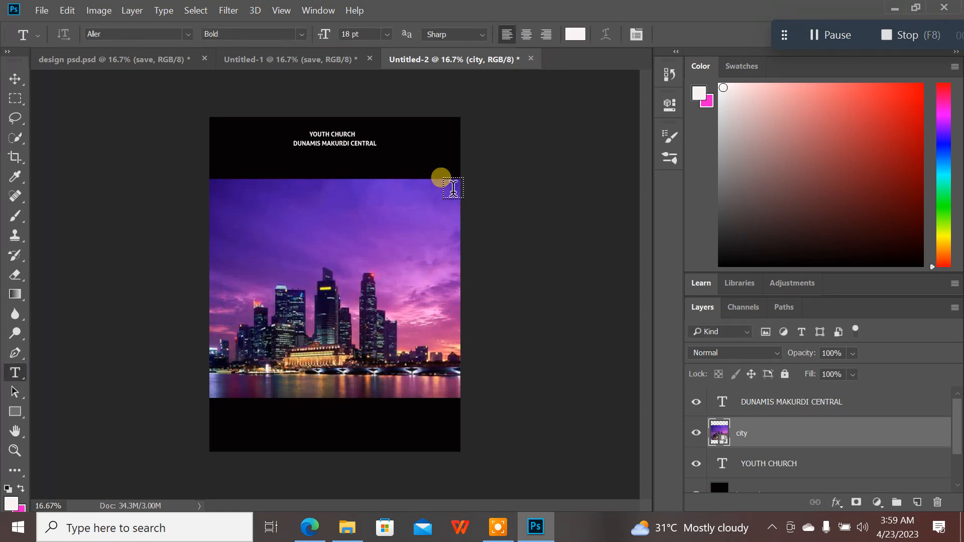
- Apply a Gaussian Blur with a radius of 44.3 pixels to the city layer
click(231, 8)
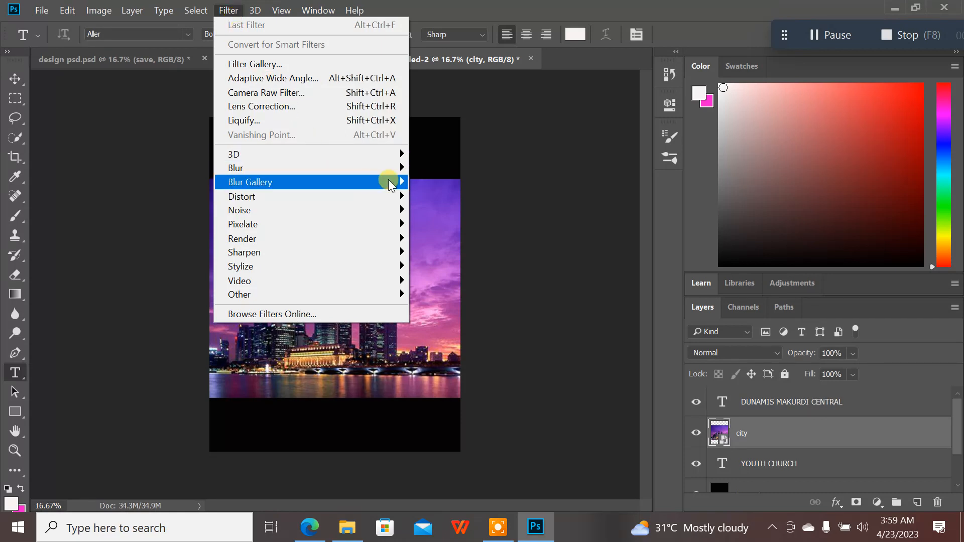
mouse_move(399, 168)
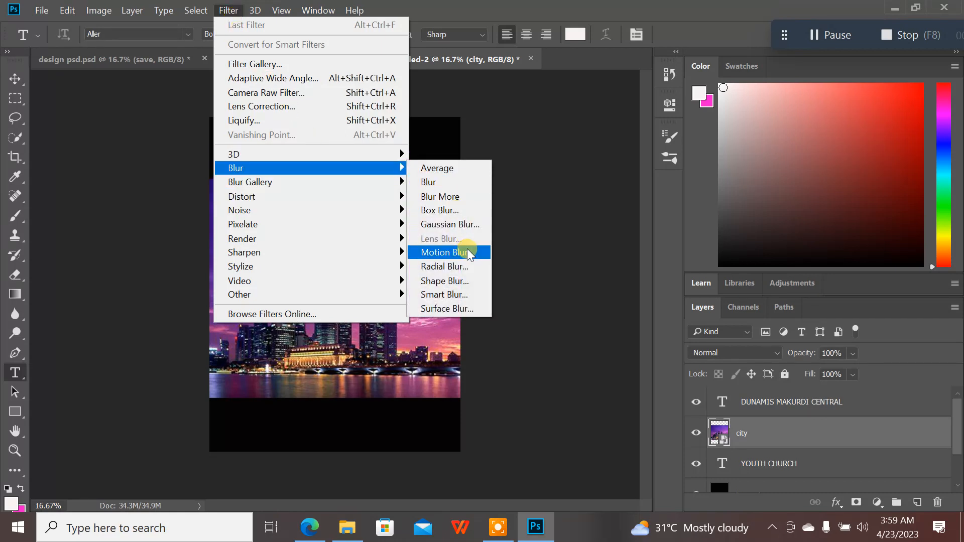
click(458, 224)
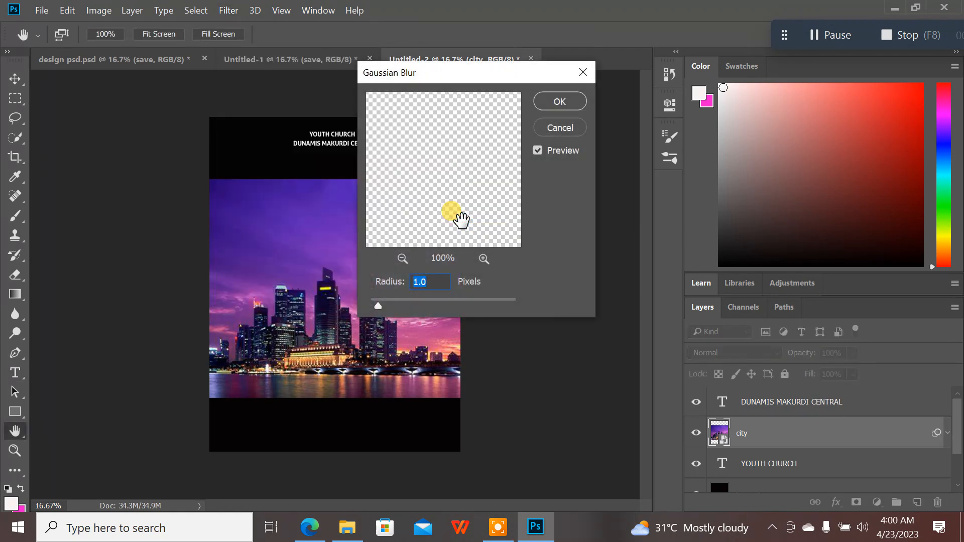
drag(377, 310, 447, 304)
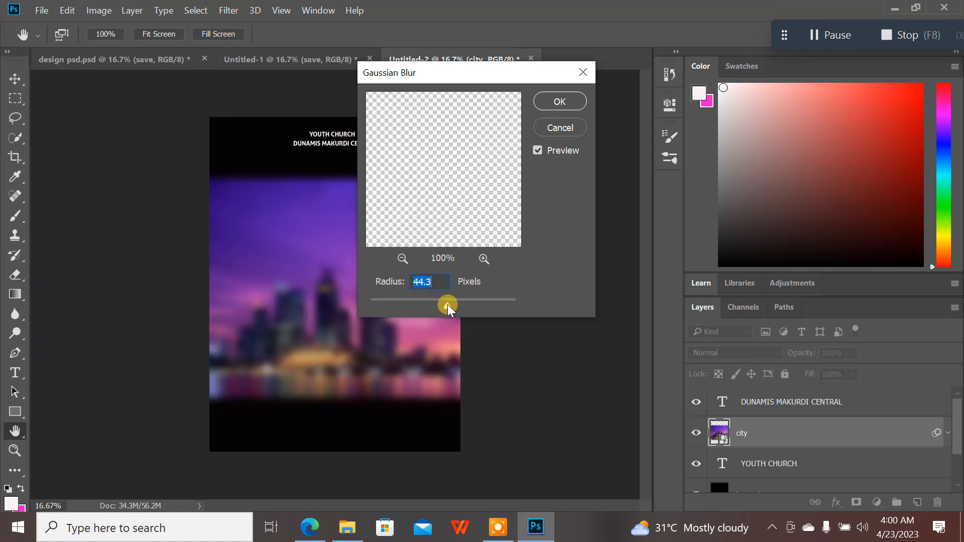
click(569, 94)
key(t)
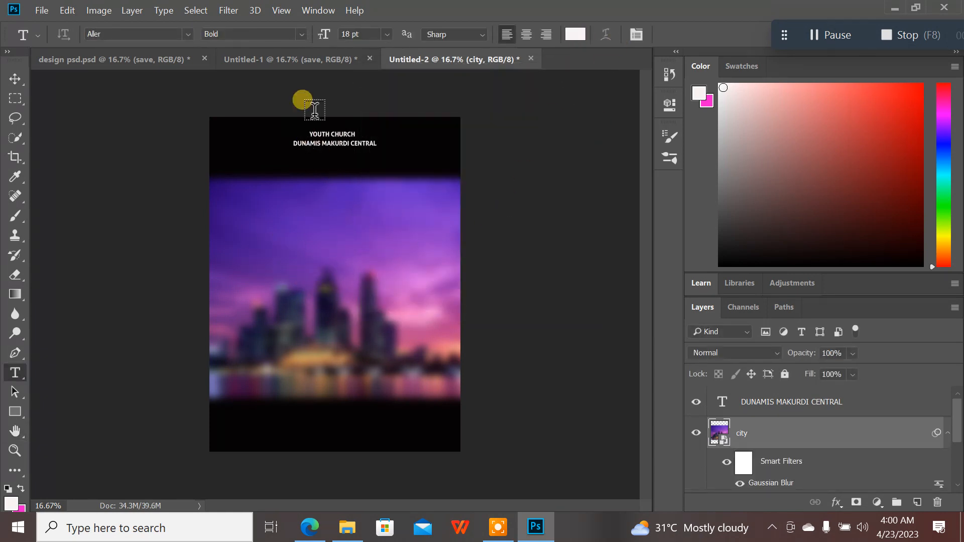
- Reduce the city layer's opacity to 47% and return to the flyer reference photo in Untitled-1
click(855, 354)
drag(881, 372, 842, 369)
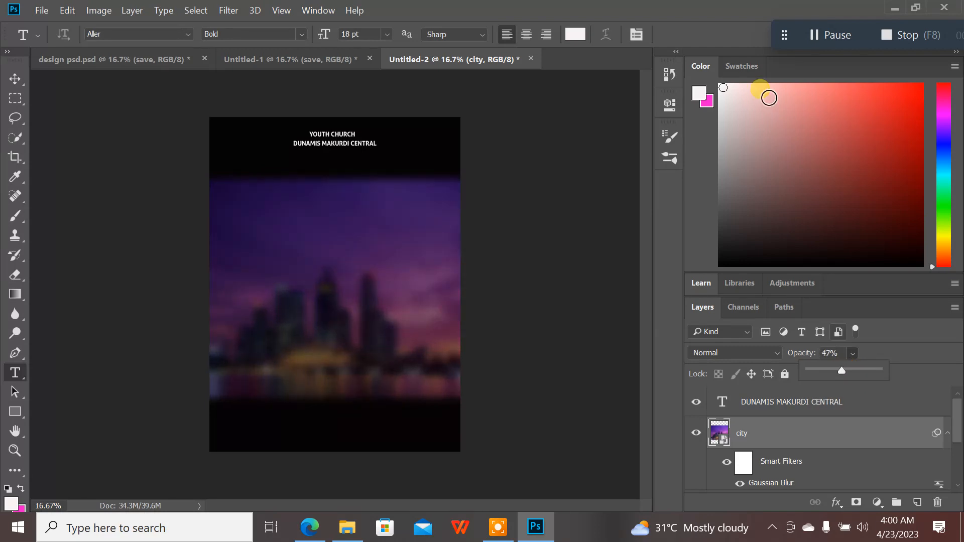
click(170, 68)
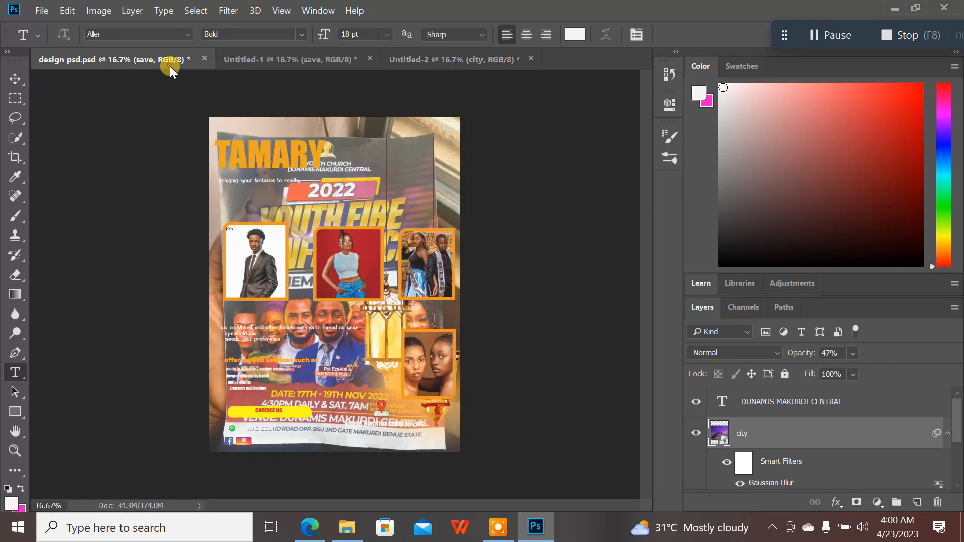
click(336, 52)
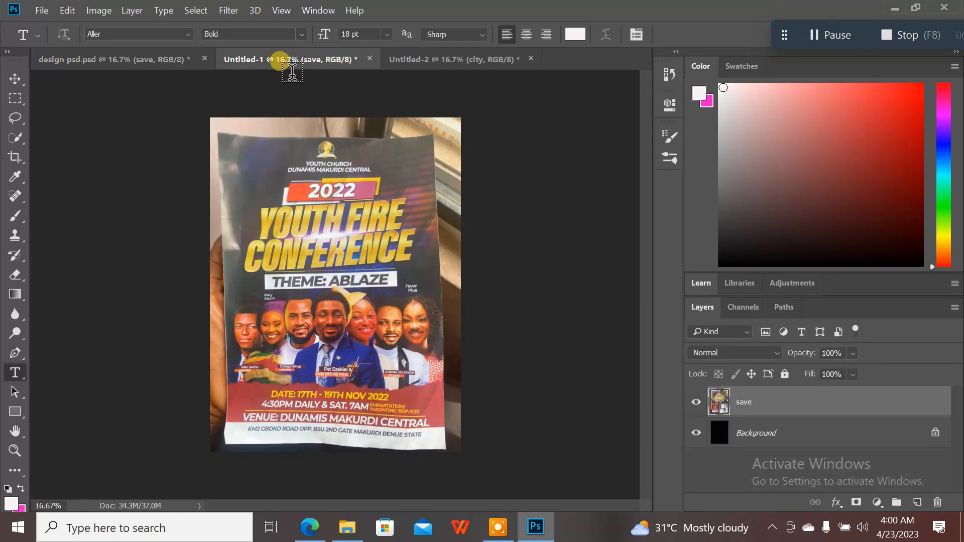
- Close the design psd.psd document without saving its changes and return to the flyer reference photo in Untitled-1
click(200, 54)
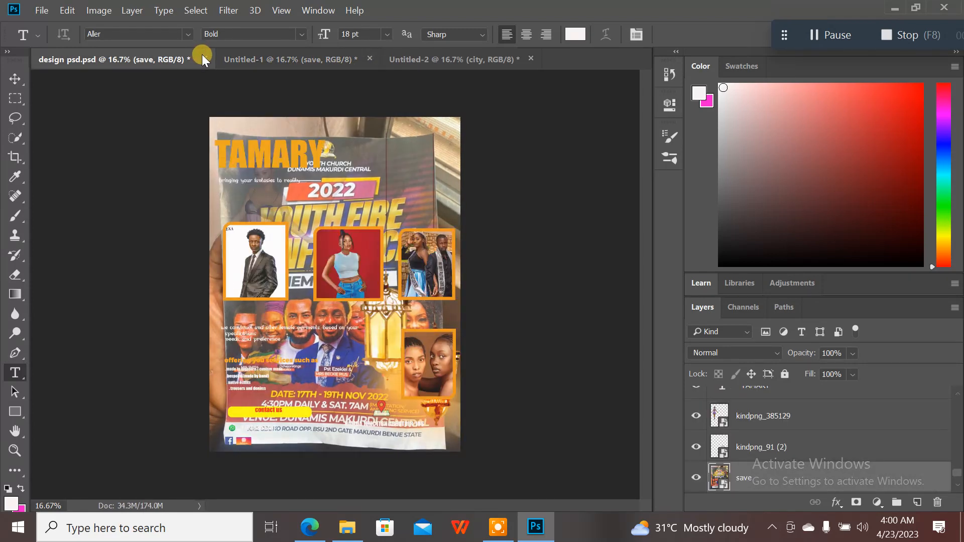
click(203, 57)
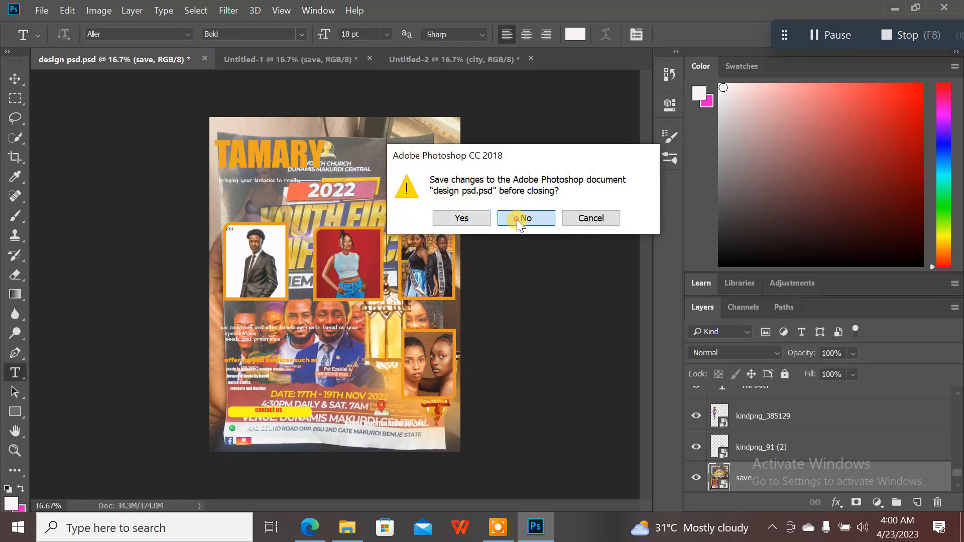
click(517, 219)
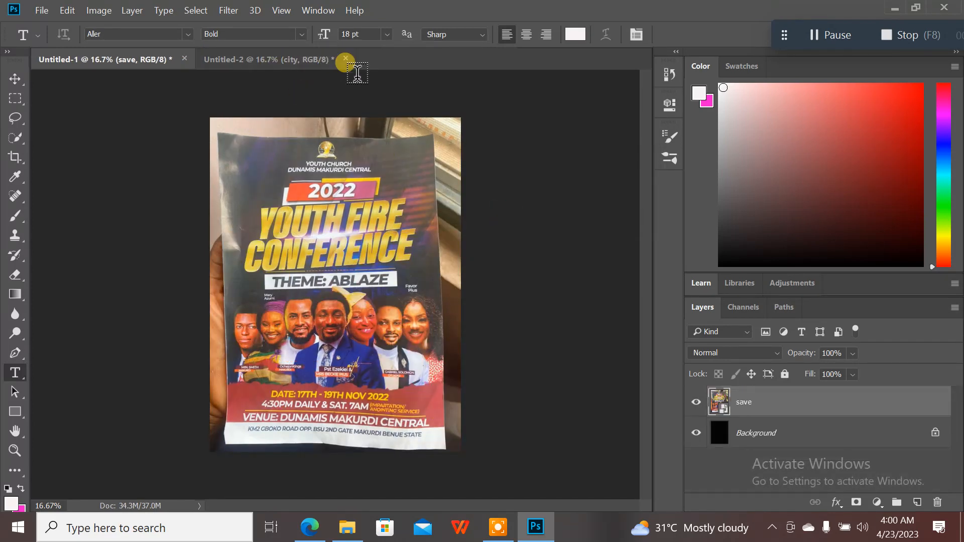
click(297, 52)
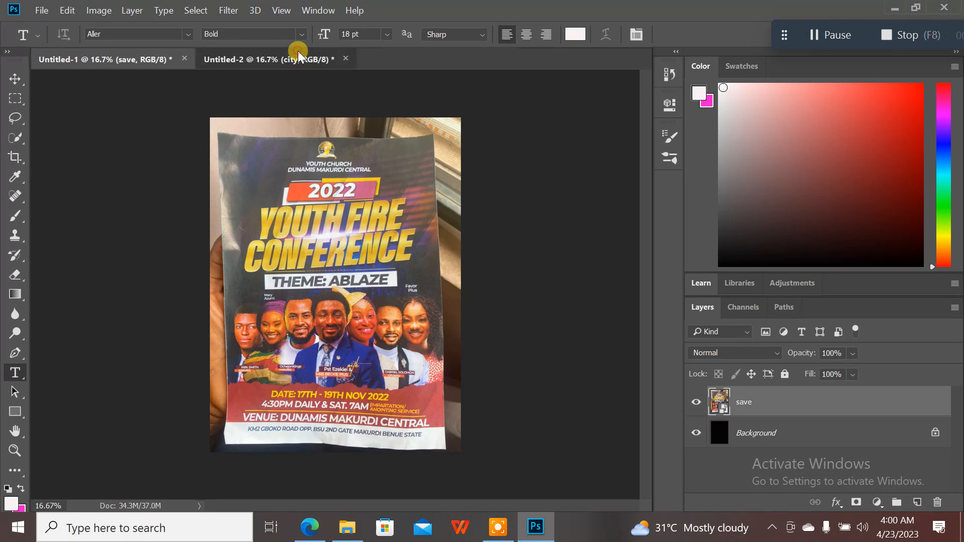
click(172, 59)
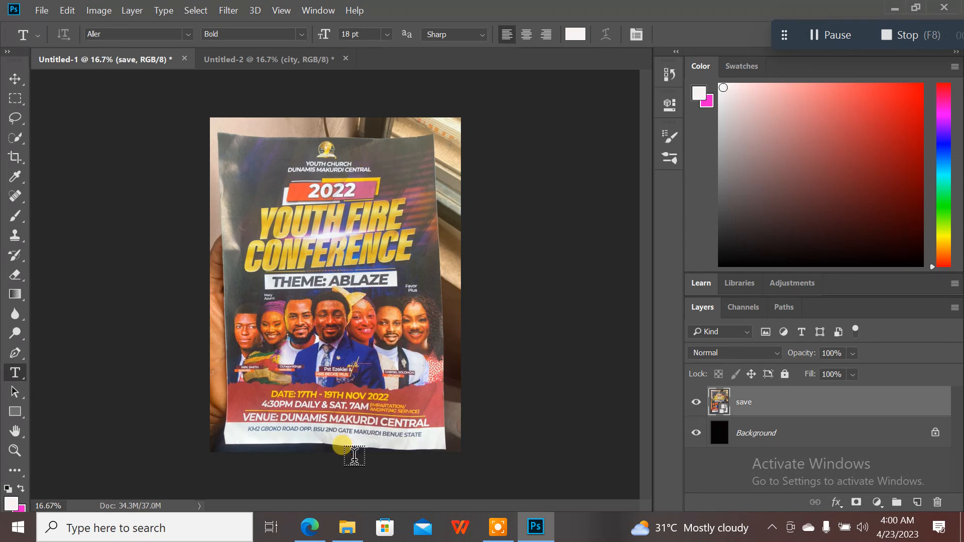
- Switch to Edge and search the web for "dunamis logo png"
click(310, 527)
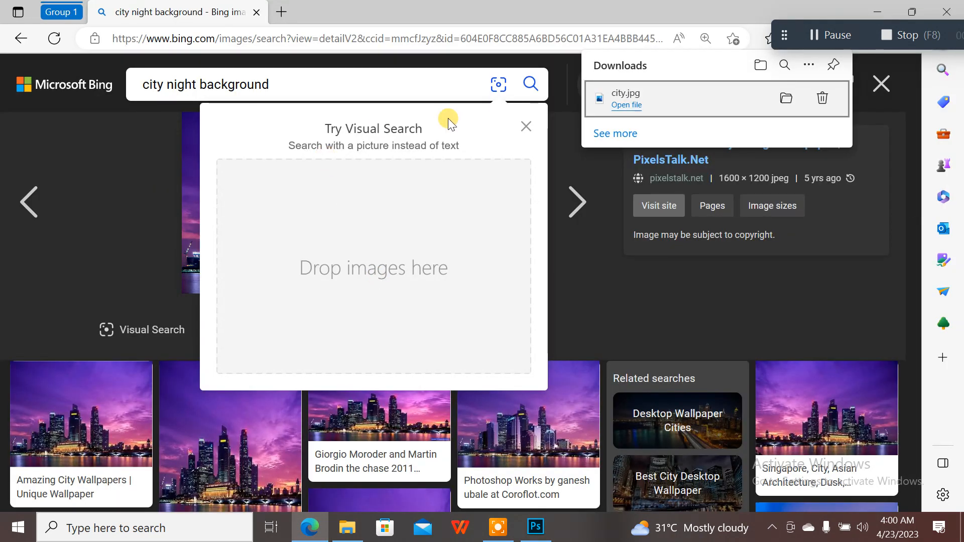
click(342, 38)
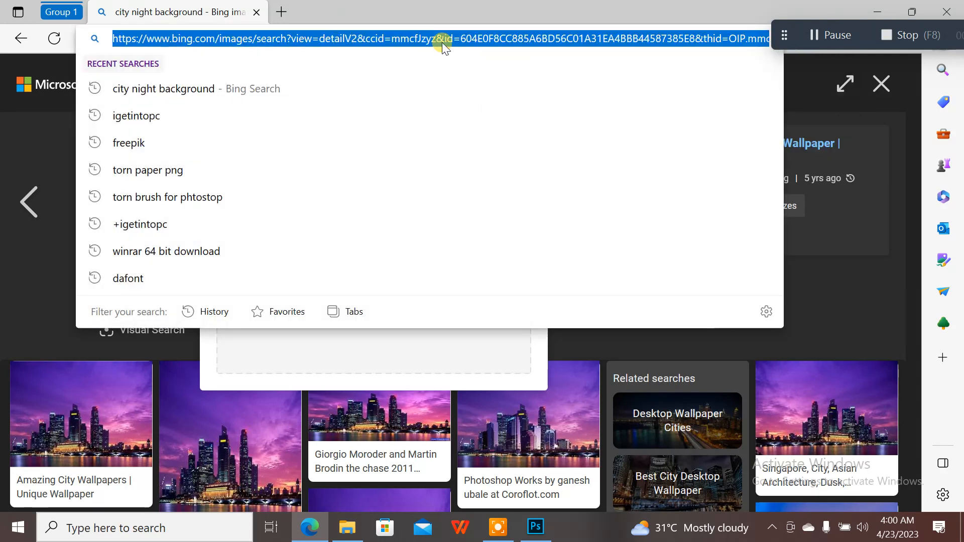
text(dunam)
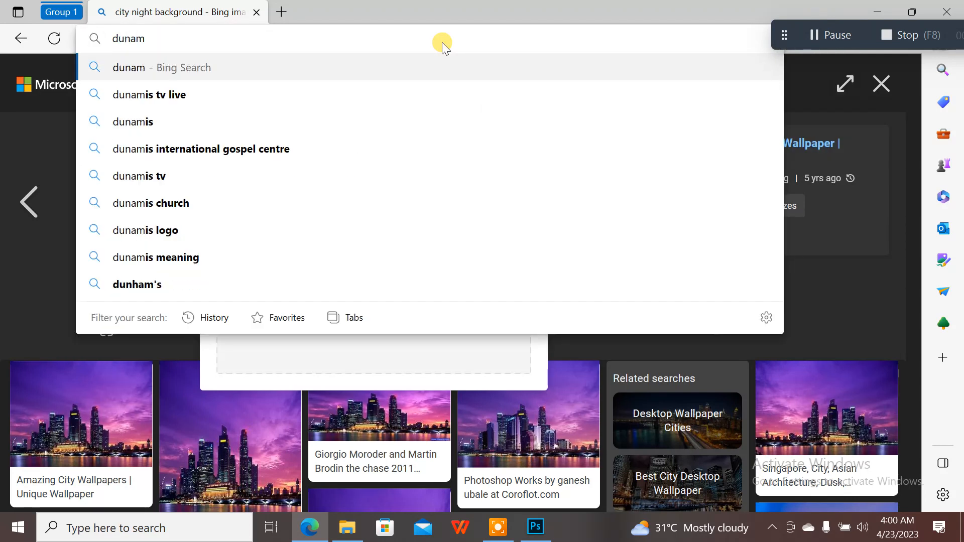
text(is )
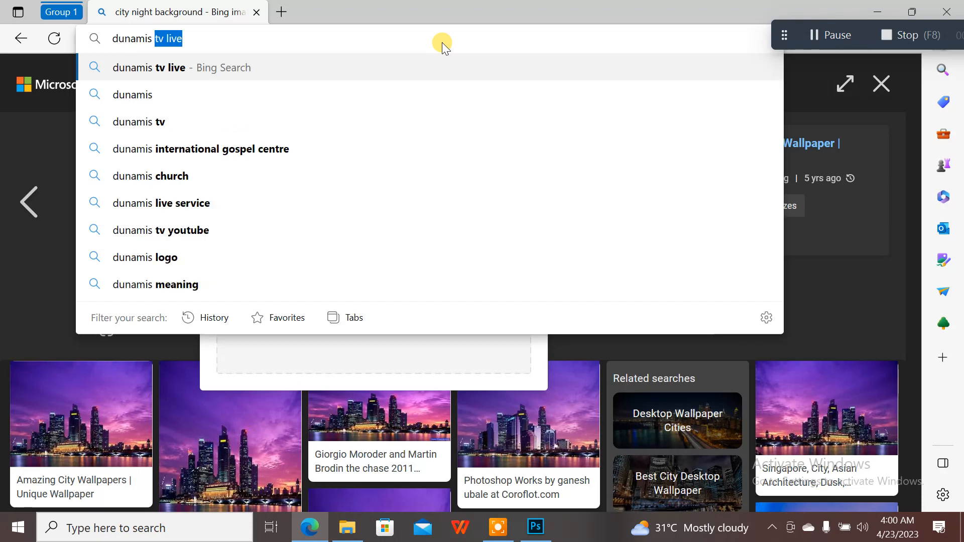
text(logo)
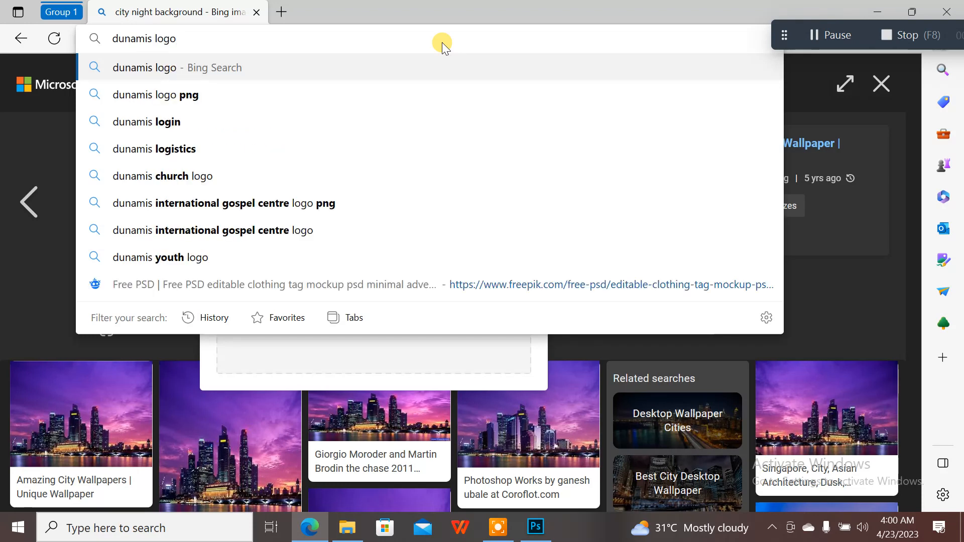
text( png)
key(Return)
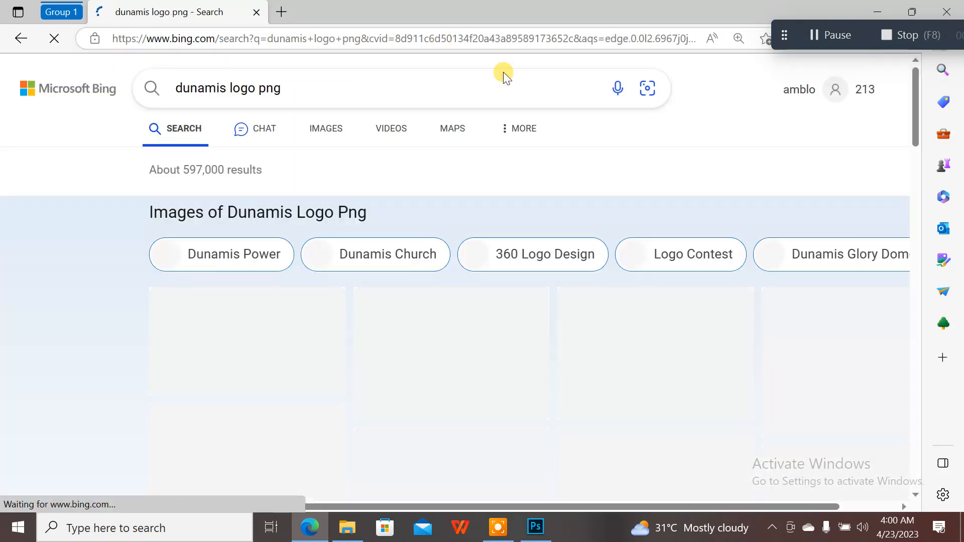
- Look through the results for the church logo and open the PNGitem page "Dunamis, HD Png Download"
scroll(410, 243, down, 4)
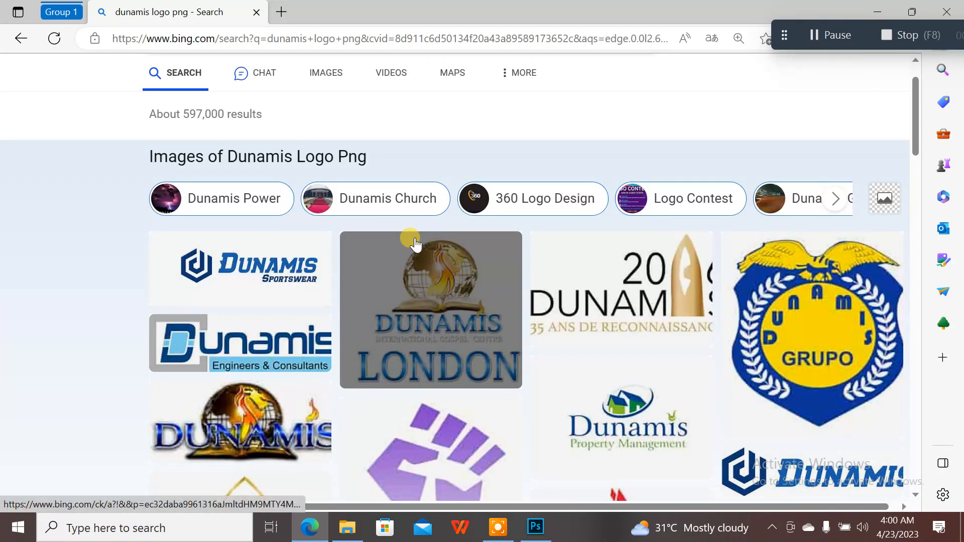
scroll(415, 244, down, 8)
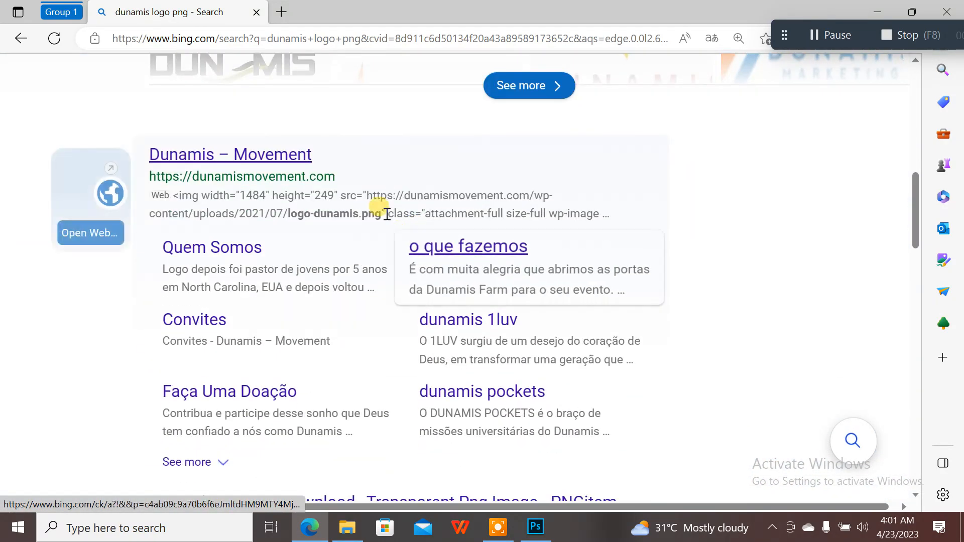
scroll(715, 243, down, 6)
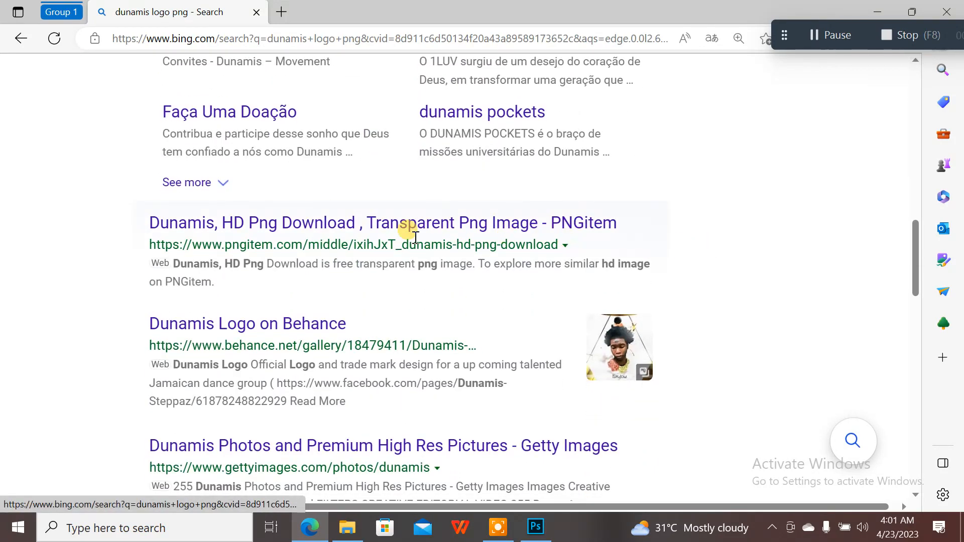
click(334, 222)
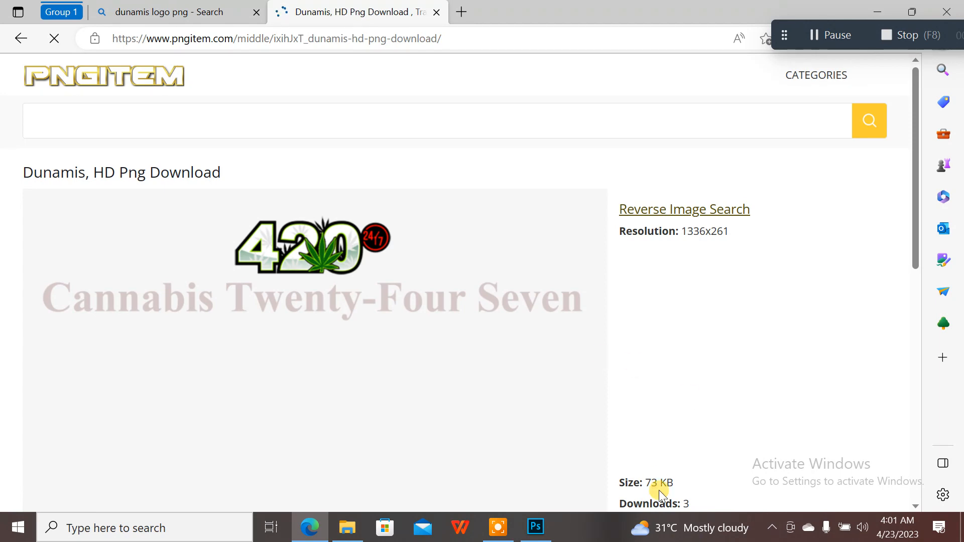
- Switch back to Photoshop and compare the Untitled-2 design with the flyer reference photo in Untitled-1
click(521, 530)
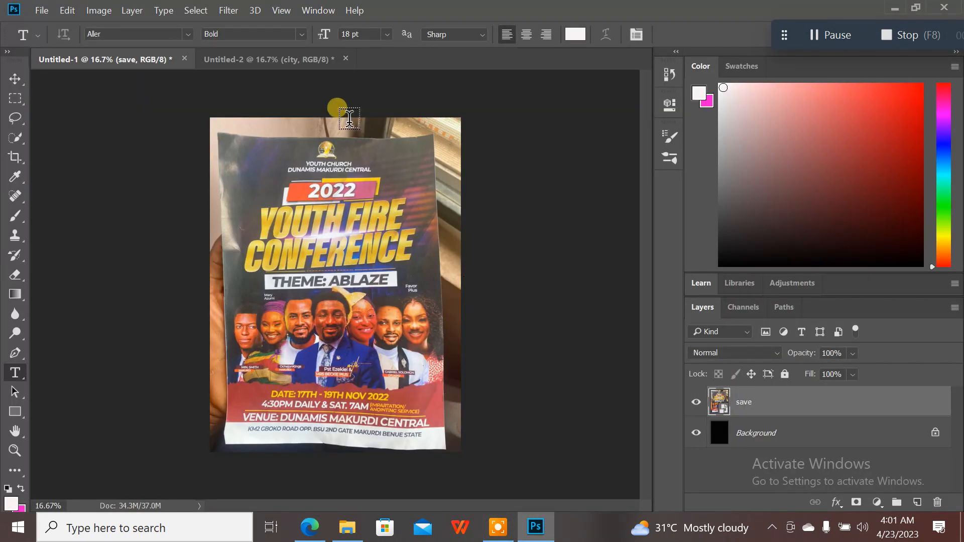
click(305, 68)
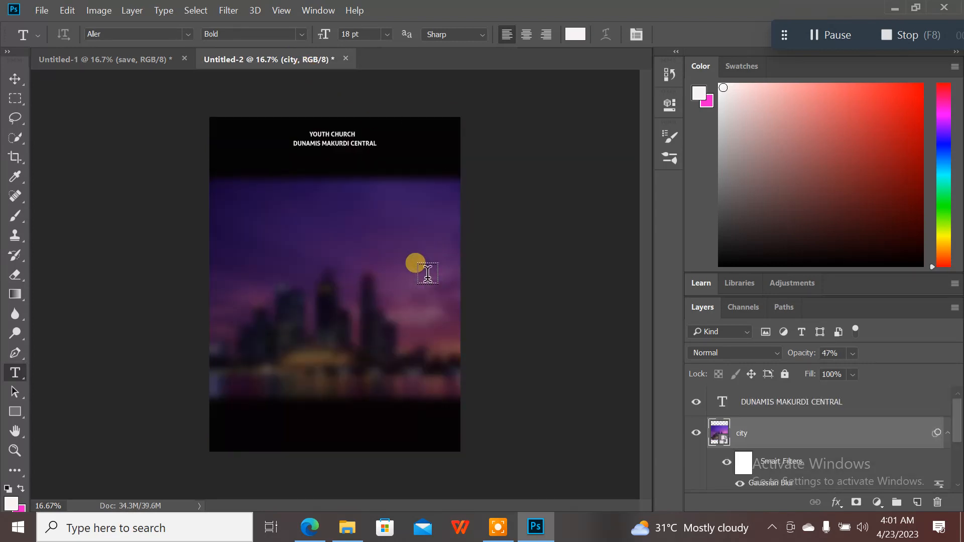
click(164, 61)
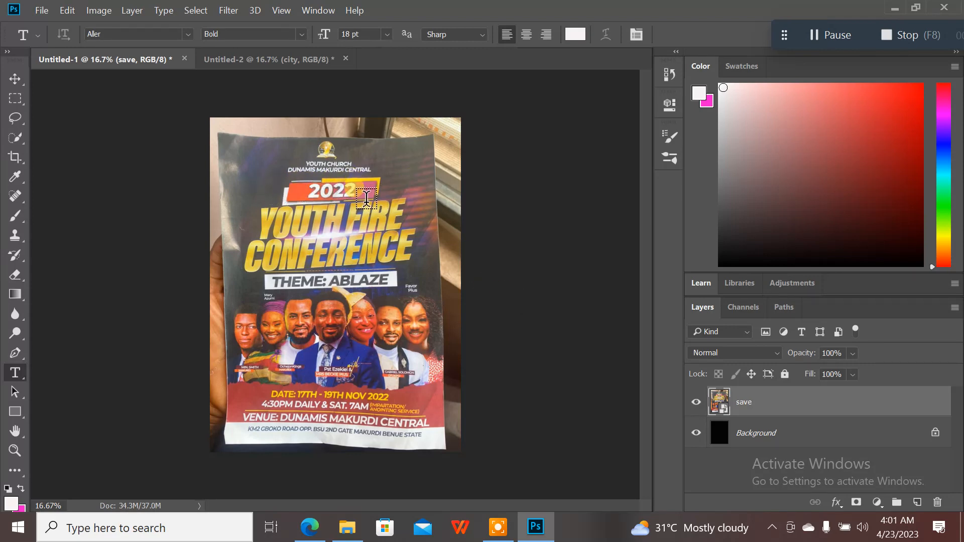
- Draw a rectangle about 815 by 178 px below the church name in Untitled-2 and fill it with yellow
click(318, 64)
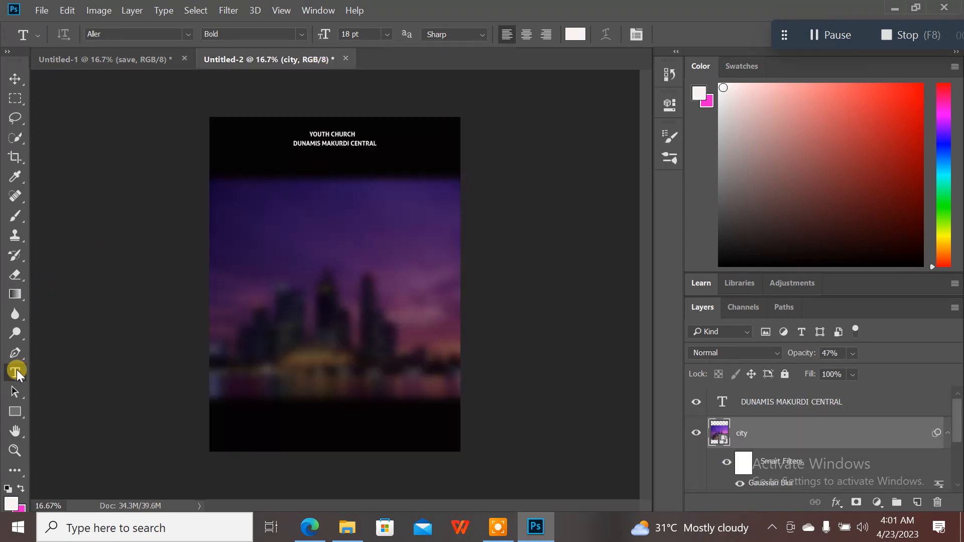
click(23, 409)
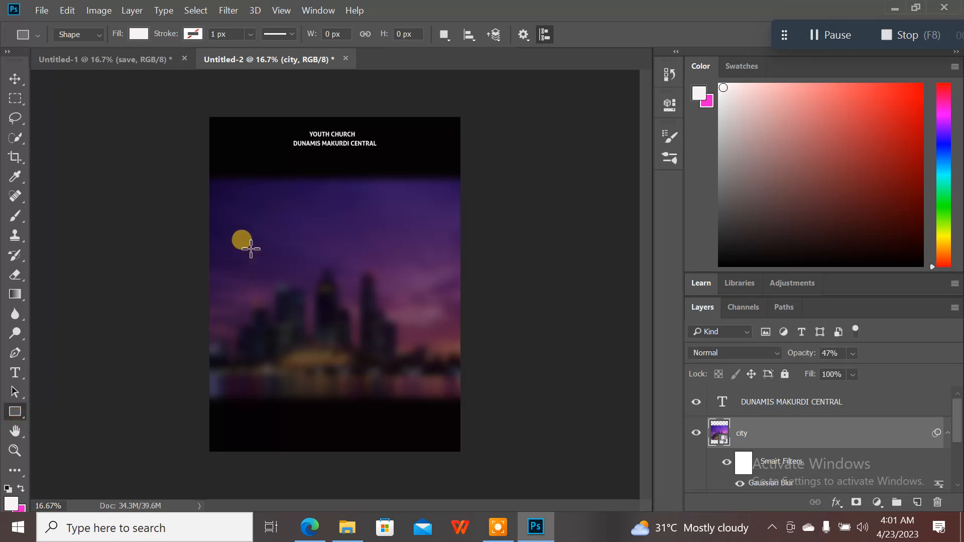
drag(317, 164, 386, 179)
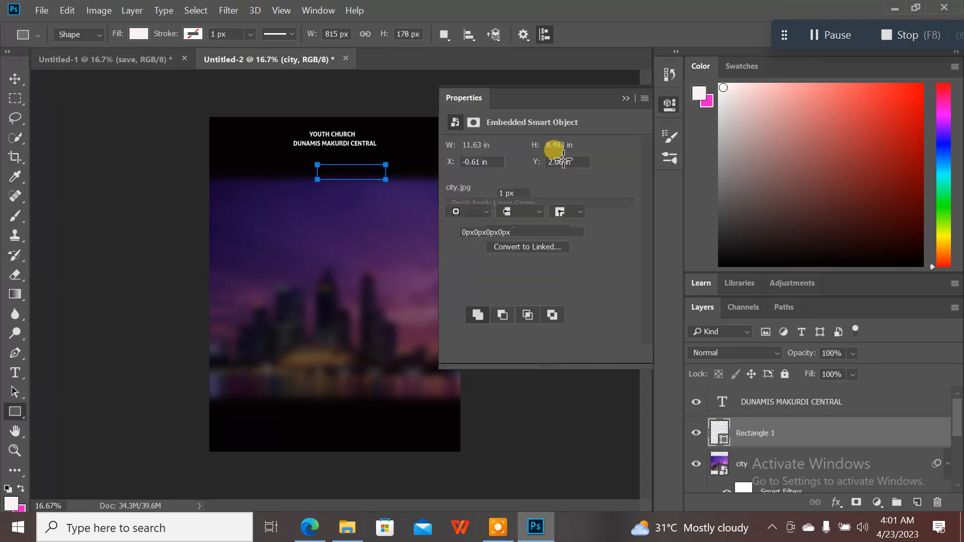
click(454, 193)
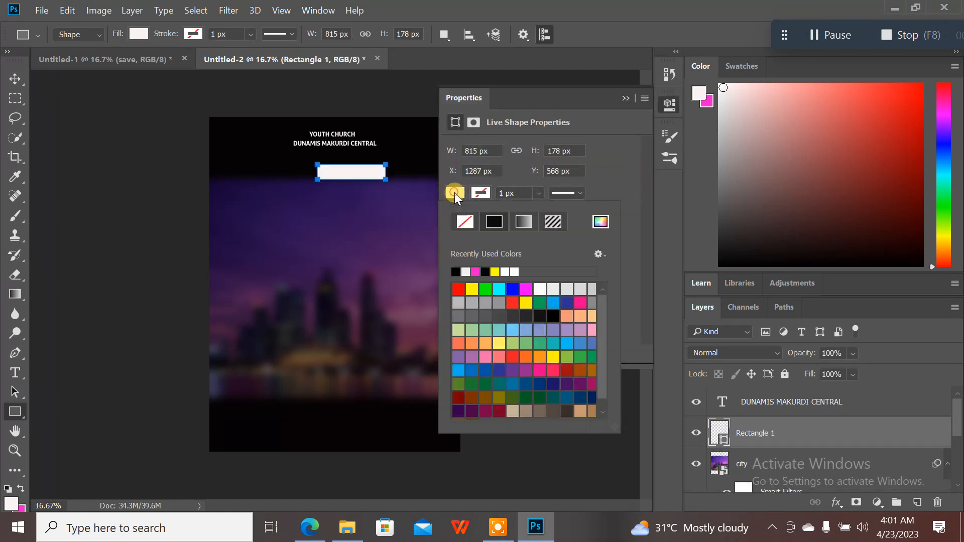
click(474, 290)
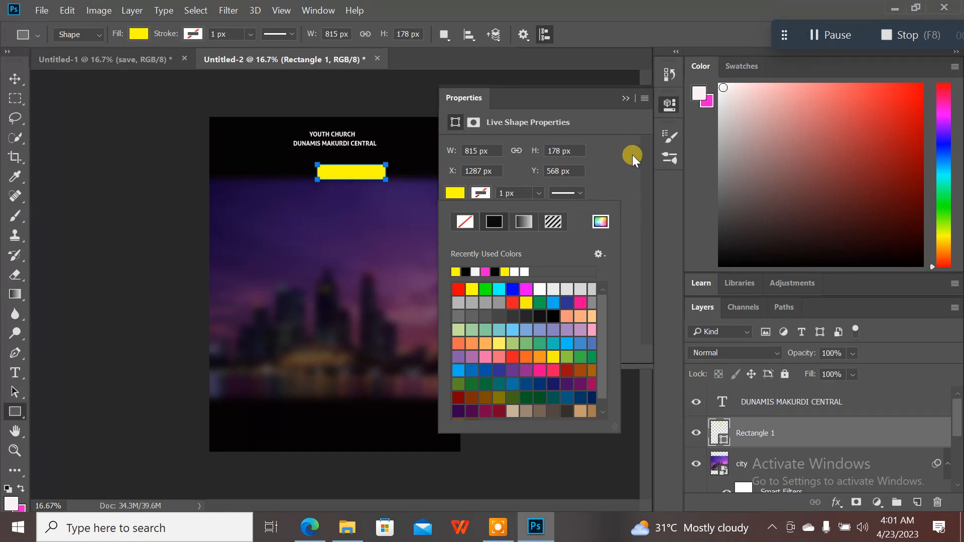
click(619, 92)
click(622, 98)
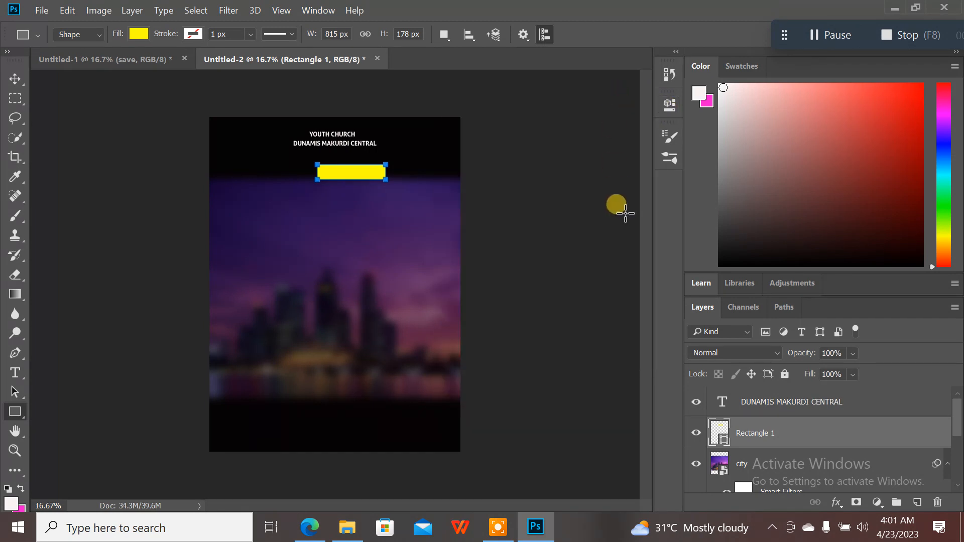
- Stretch the yellow rectangle upward with Free Transform to about 111% of its height, keeping its width
click(674, 110)
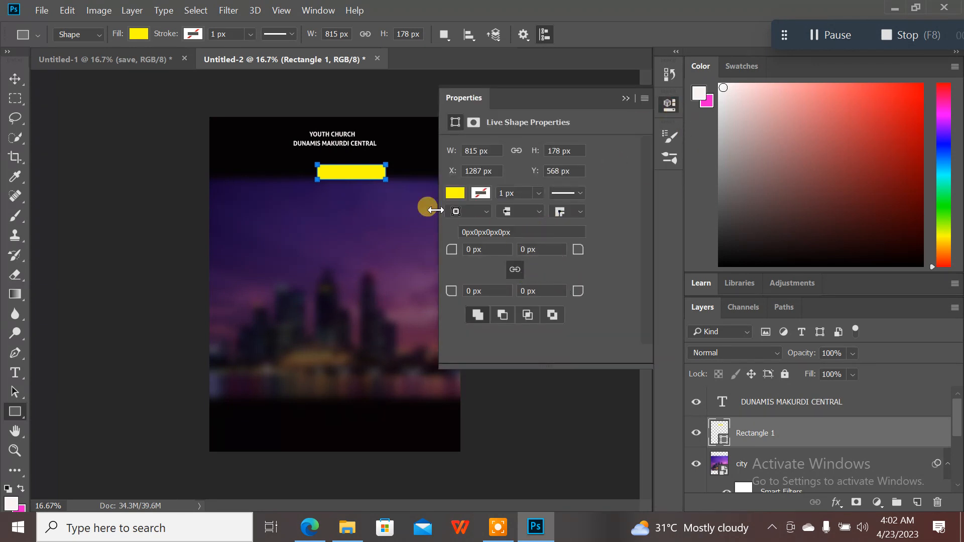
click(627, 97)
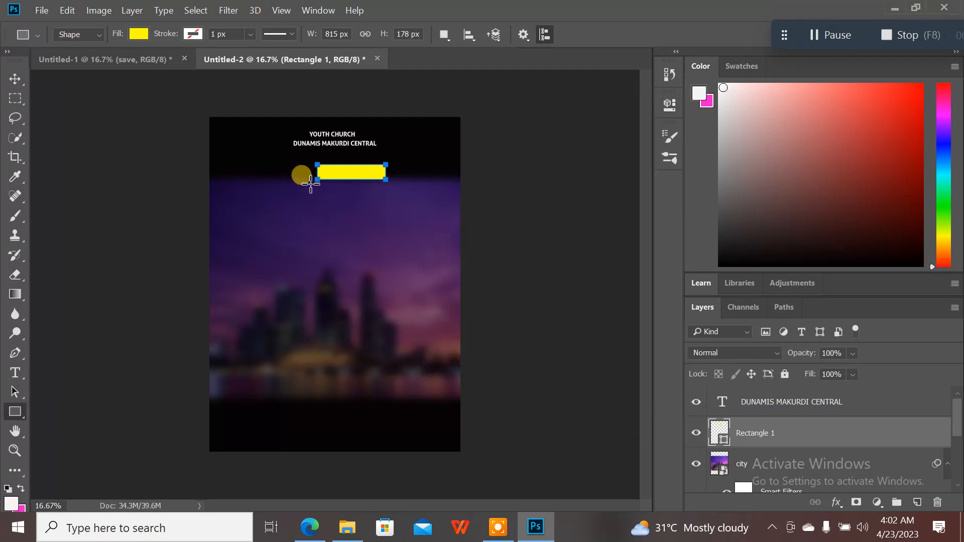
key(ctrl+t)
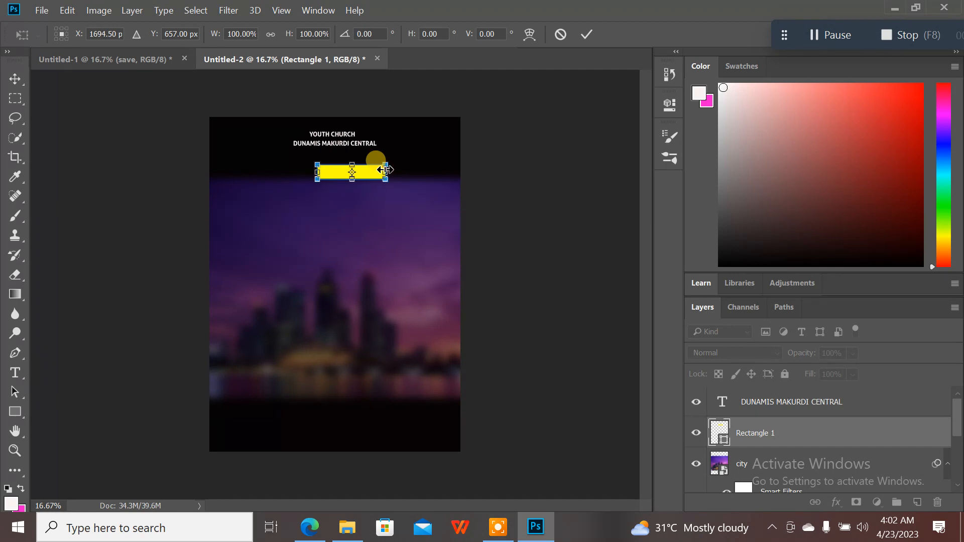
mouse_move(381, 164)
mouse_down()
mouse_move(397, 180)
mouse_move(385, 163)
mouse_up()
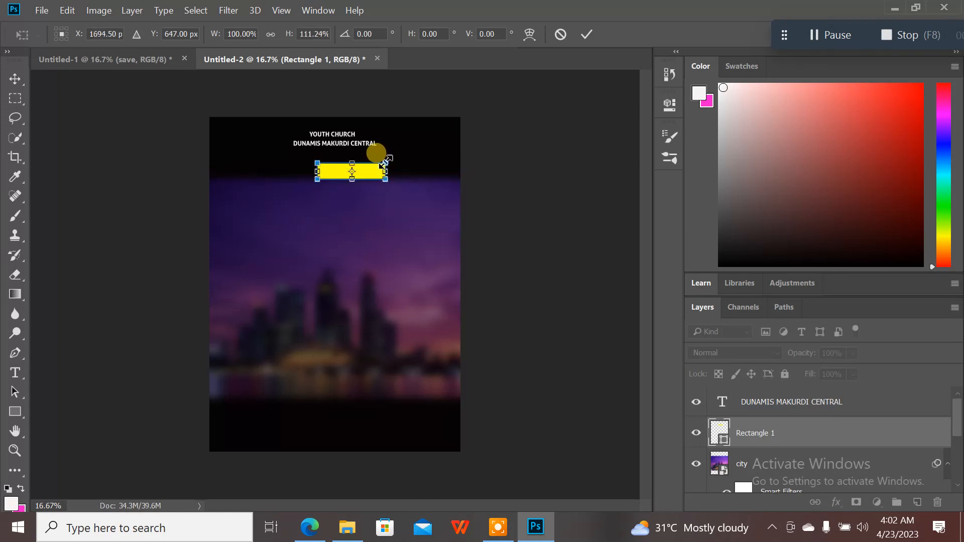
click(586, 36)
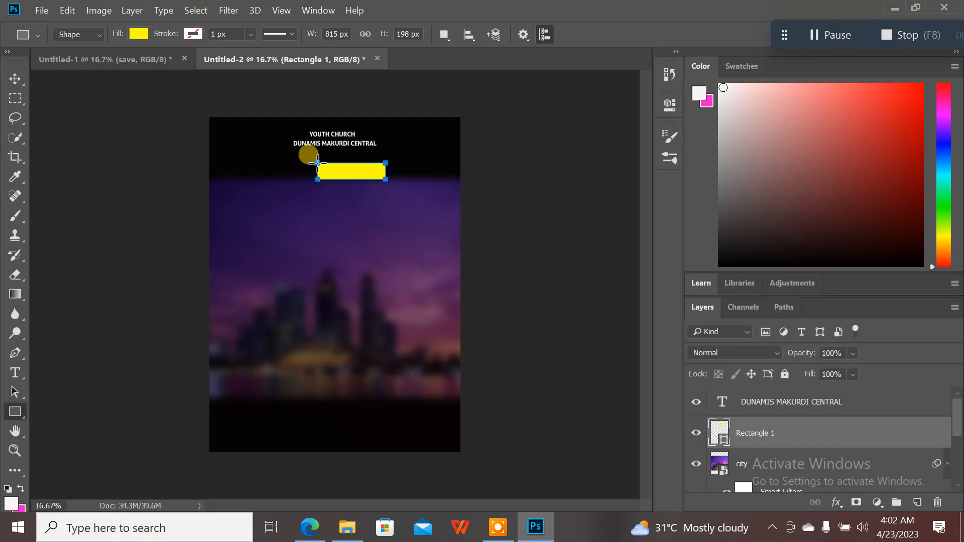
- Shift the yellow rectangle about 12 px to the right with Free Transform, keeping its size
key(ctrl+t)
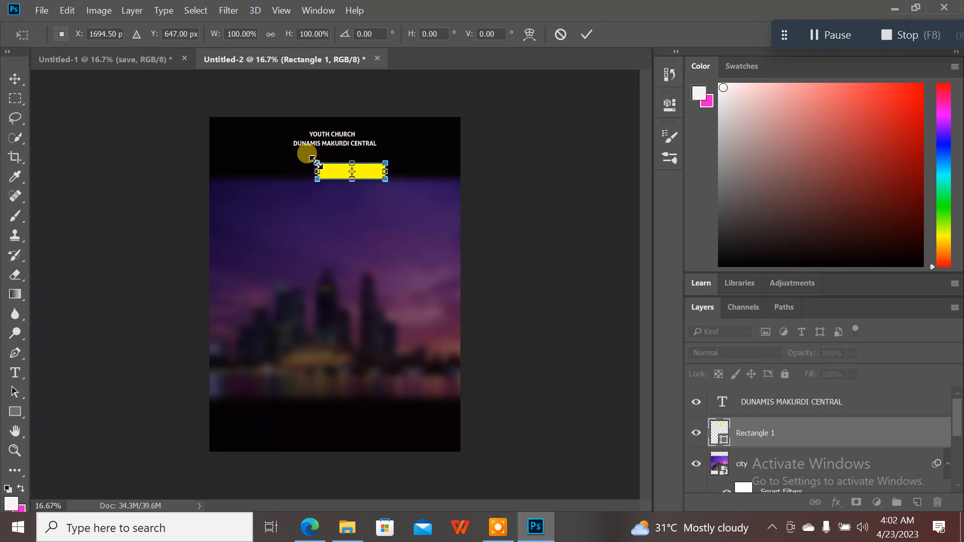
mouse_move(312, 160)
mouse_down()
mouse_move(294, 161)
mouse_move(317, 161)
mouse_move(308, 156)
mouse_up()
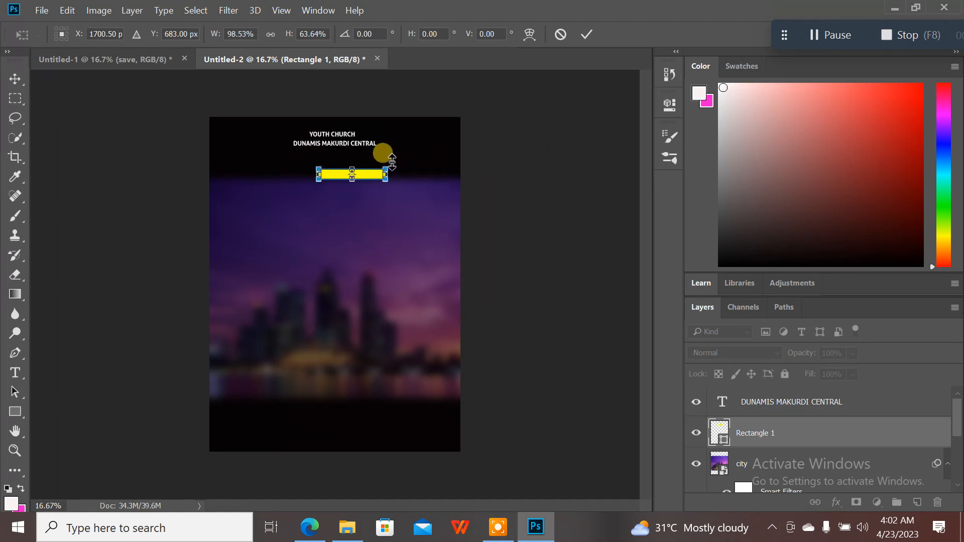
drag(385, 165, 386, 163)
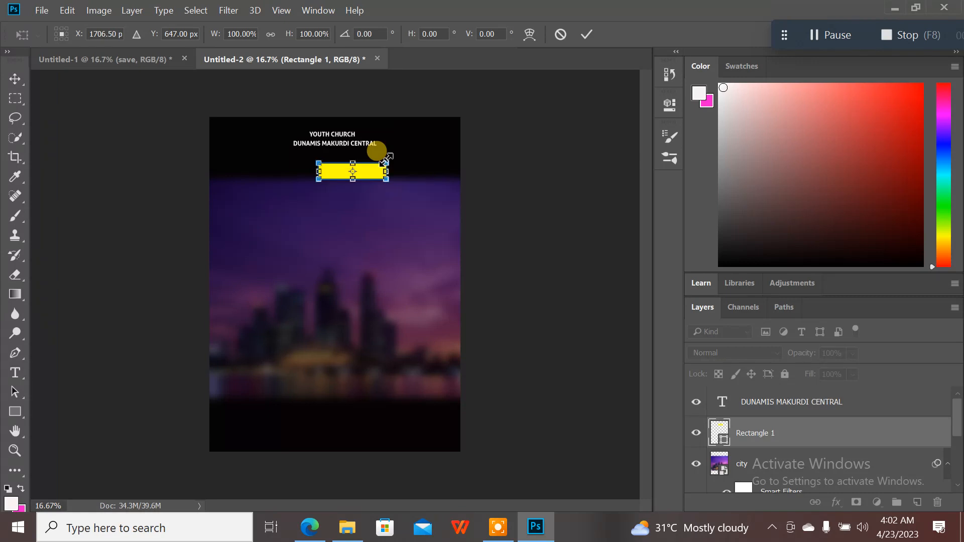
click(583, 35)
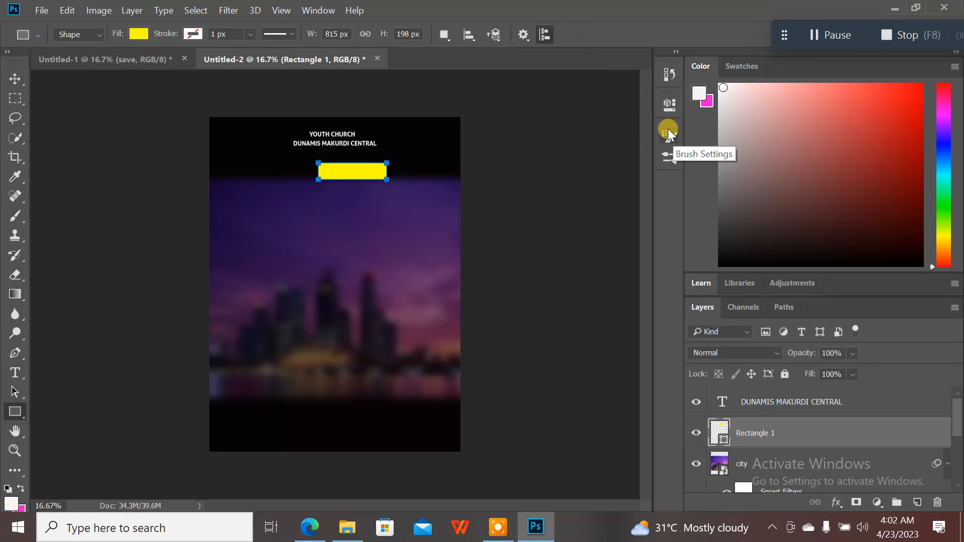
- Round all four corners of the yellow rectangle to a 30 px radius
click(668, 132)
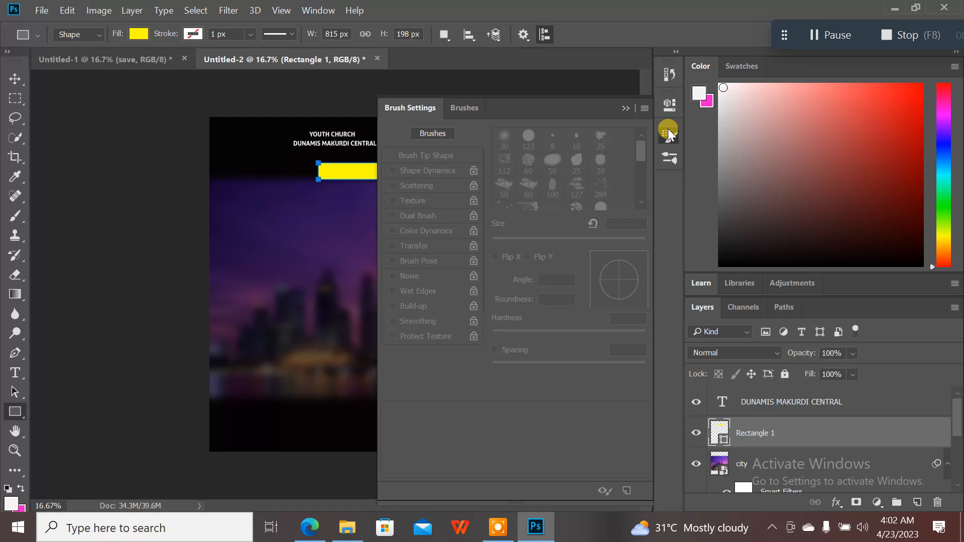
click(668, 103)
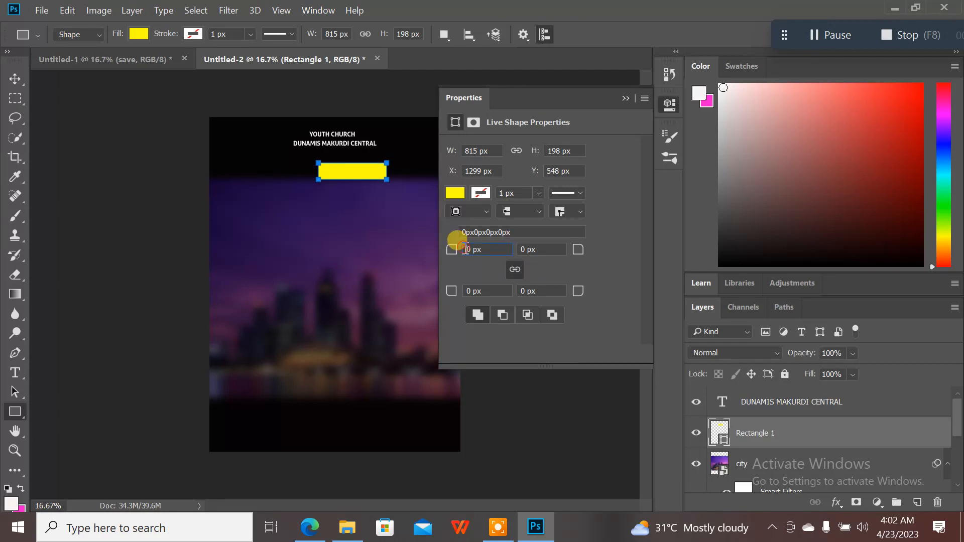
text(3)
key(Return)
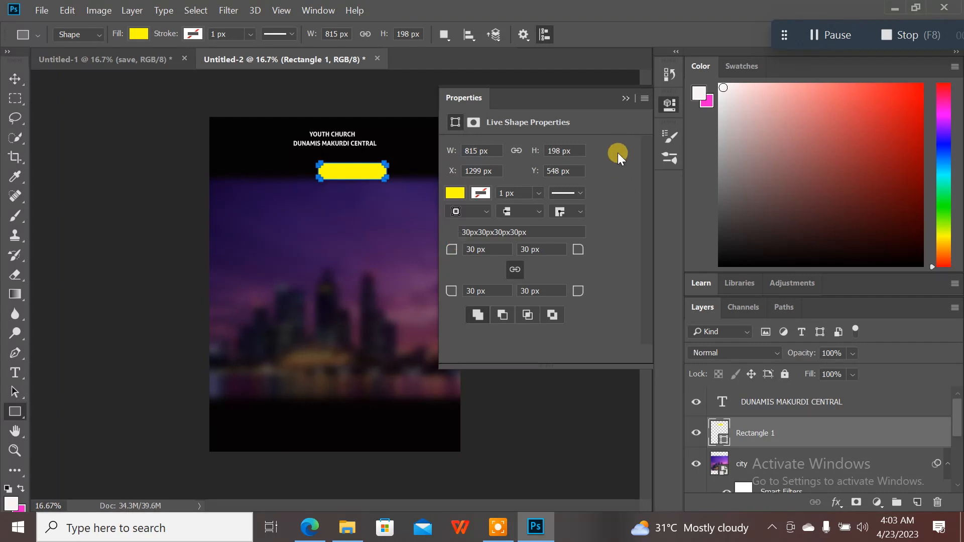
click(622, 101)
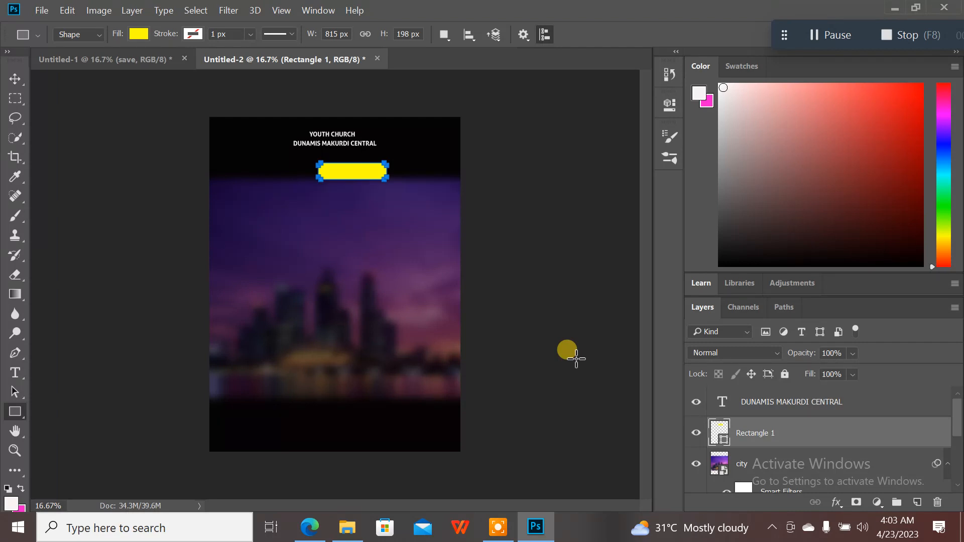
- Duplicate the yellow rectangle layer and fill the copy with near-white fdfdfb
key(ctrl+j)
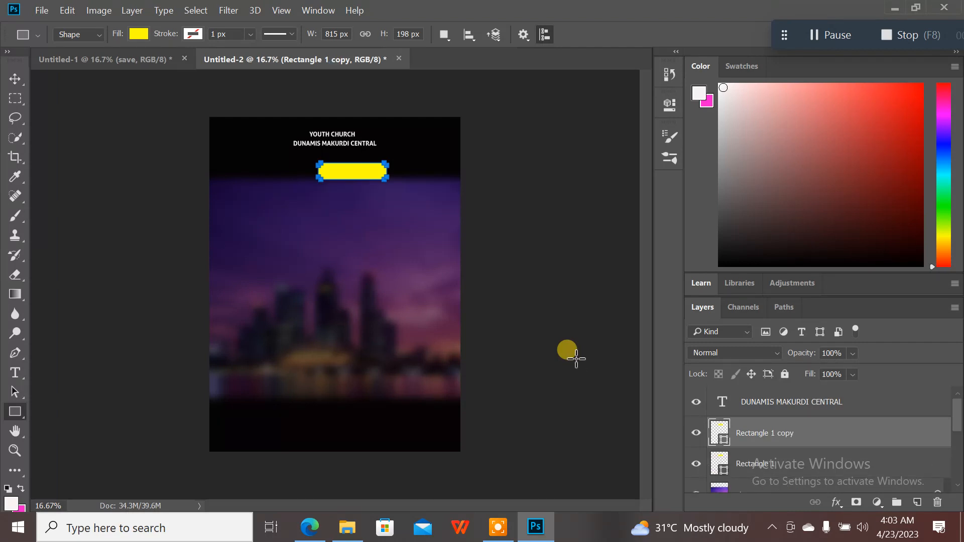
double_click(719, 438)
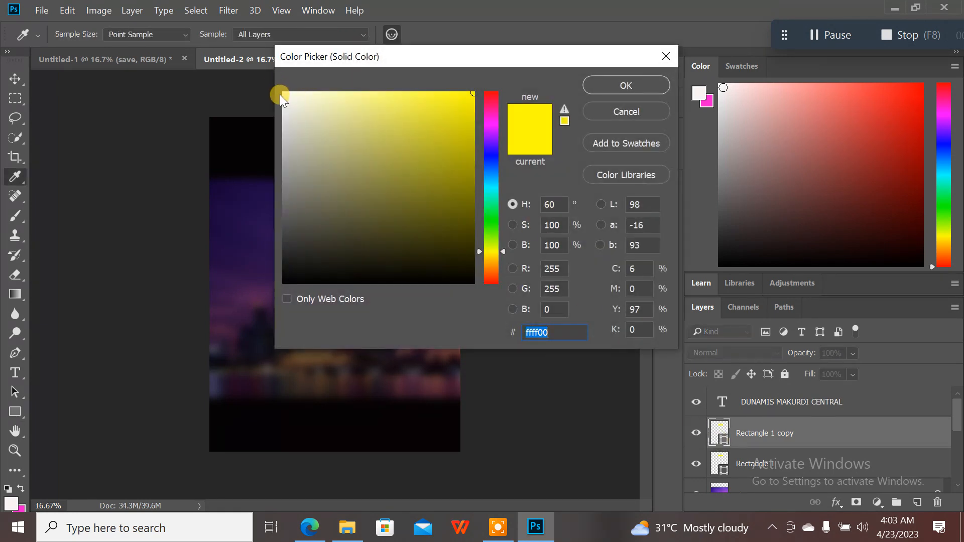
click(284, 95)
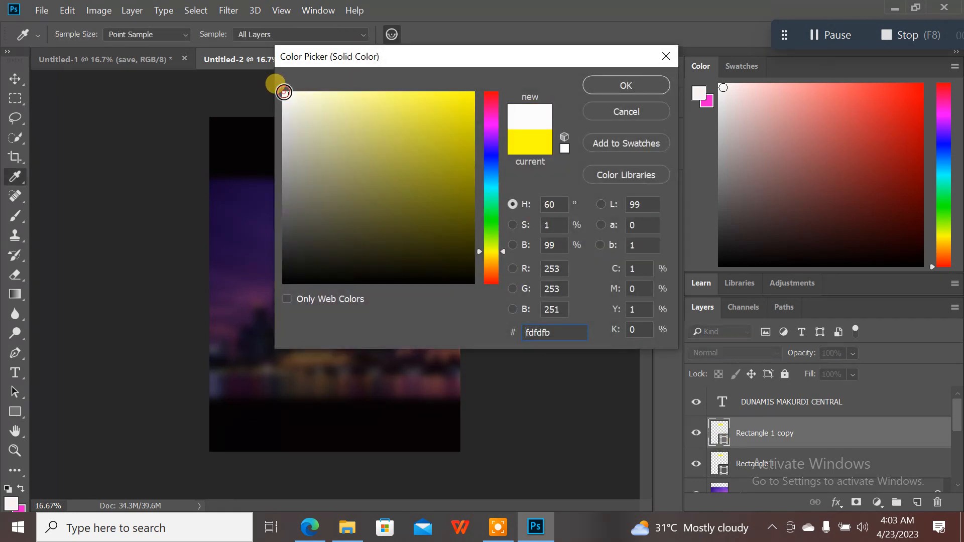
click(649, 80)
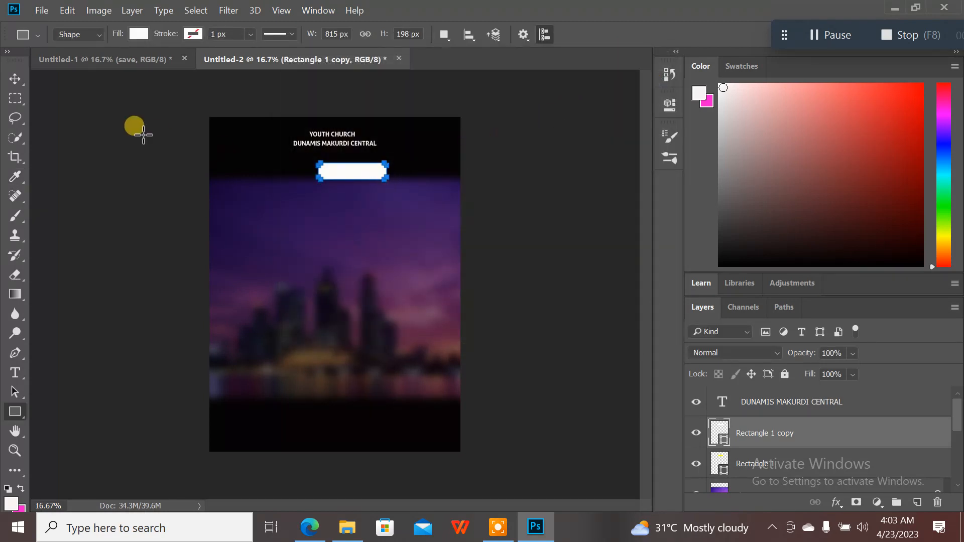
- Move the white copy down and left so it partly overlaps the yellow rectangle, and compare it with the reference flyer in Untitled-1
click(15, 79)
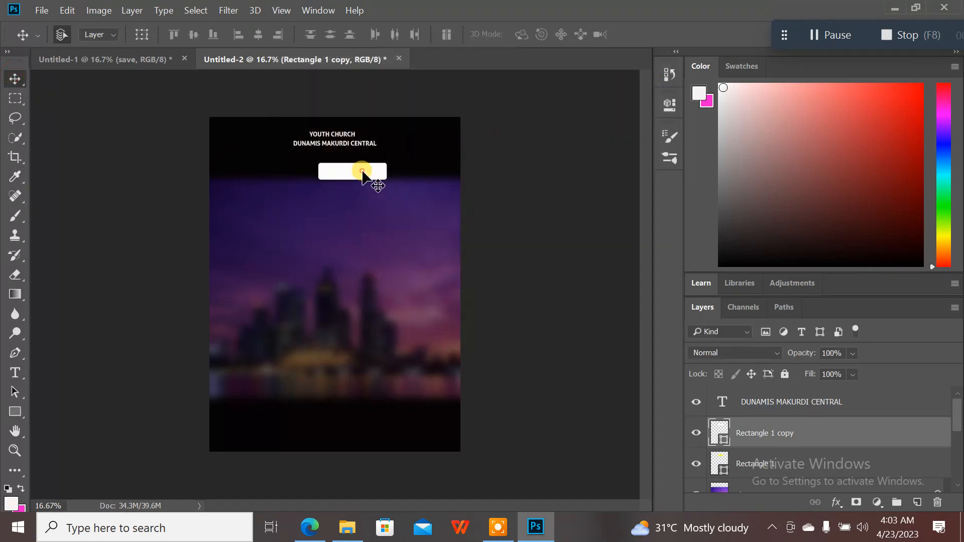
drag(362, 172, 330, 177)
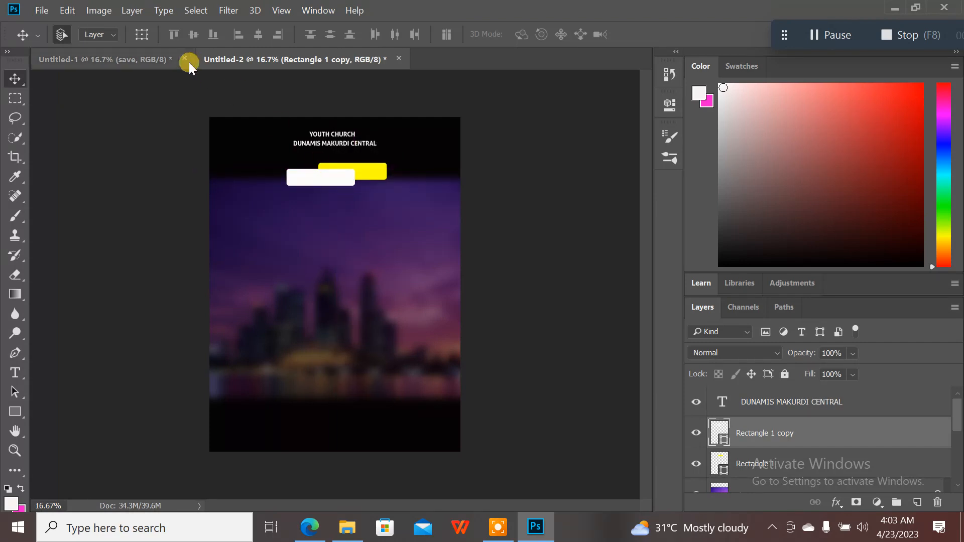
click(162, 61)
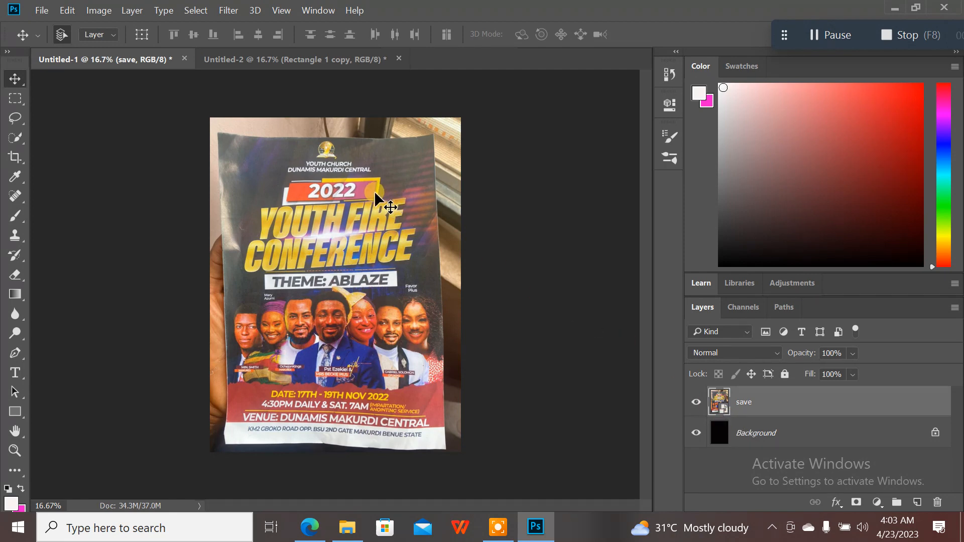
click(368, 62)
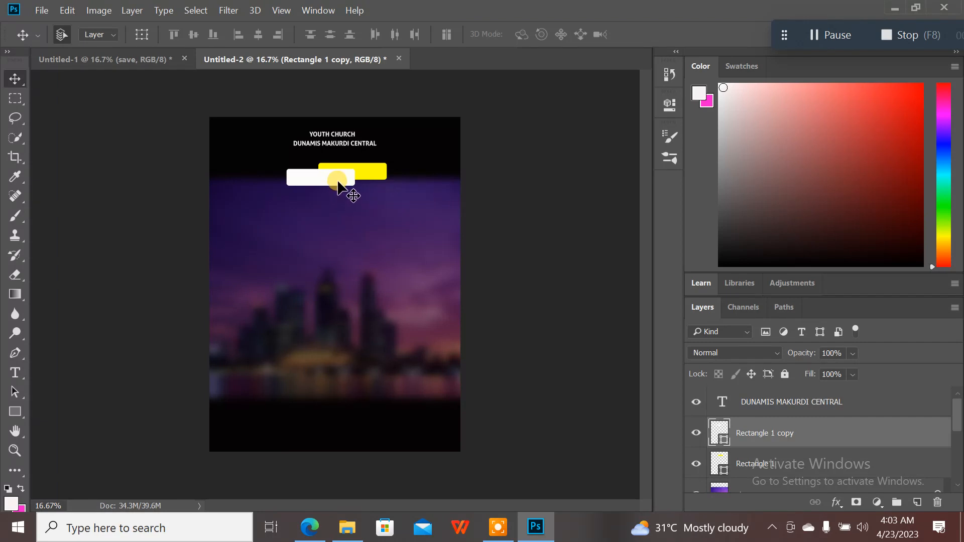
key(j)
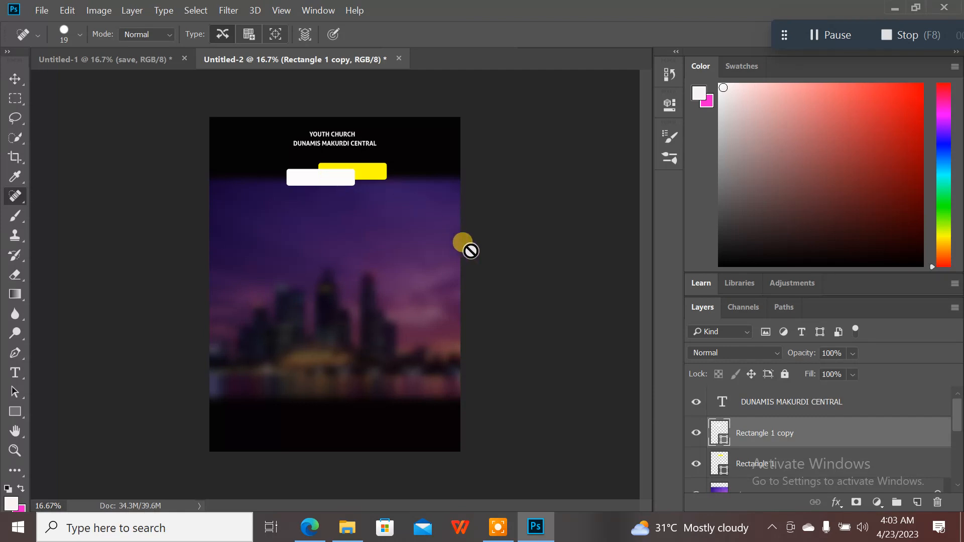
key(shift+j)
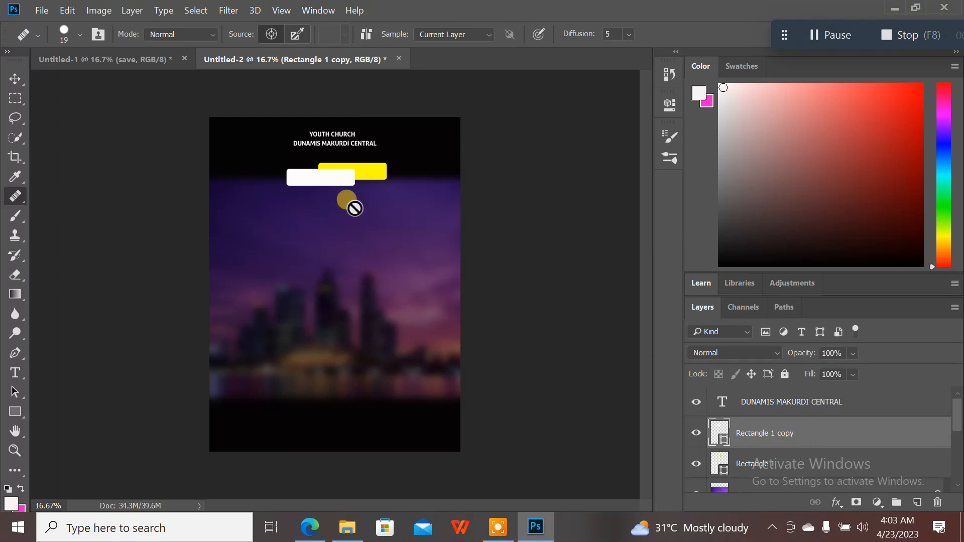
click(324, 179)
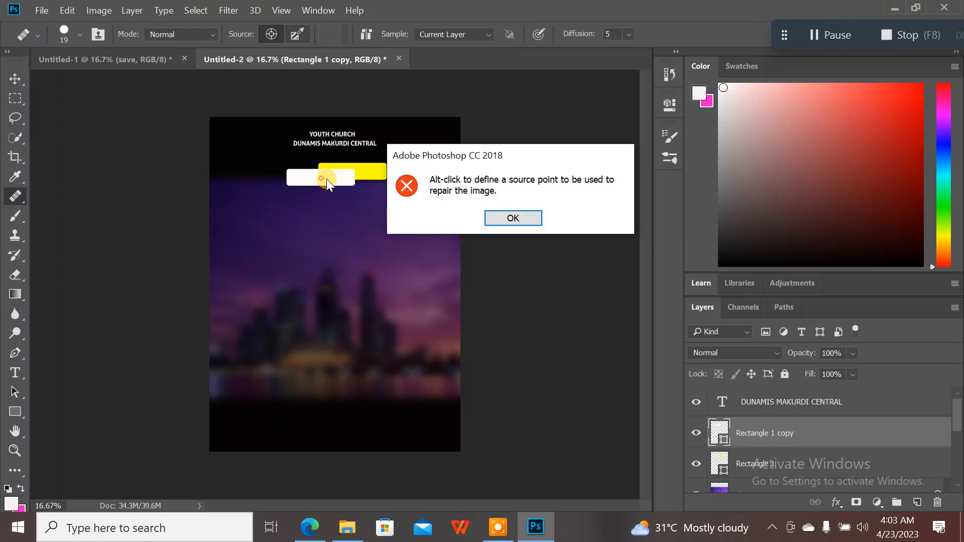
click(532, 221)
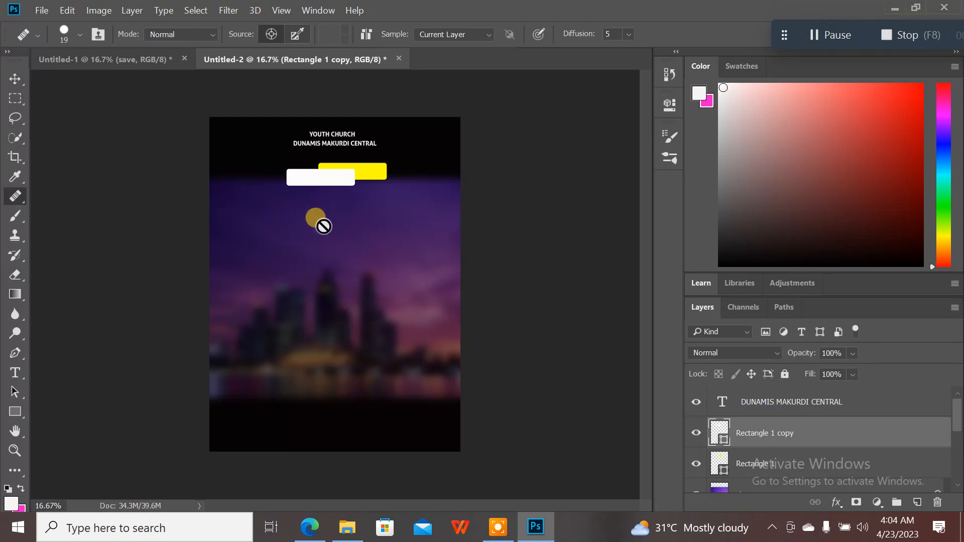
click(15, 80)
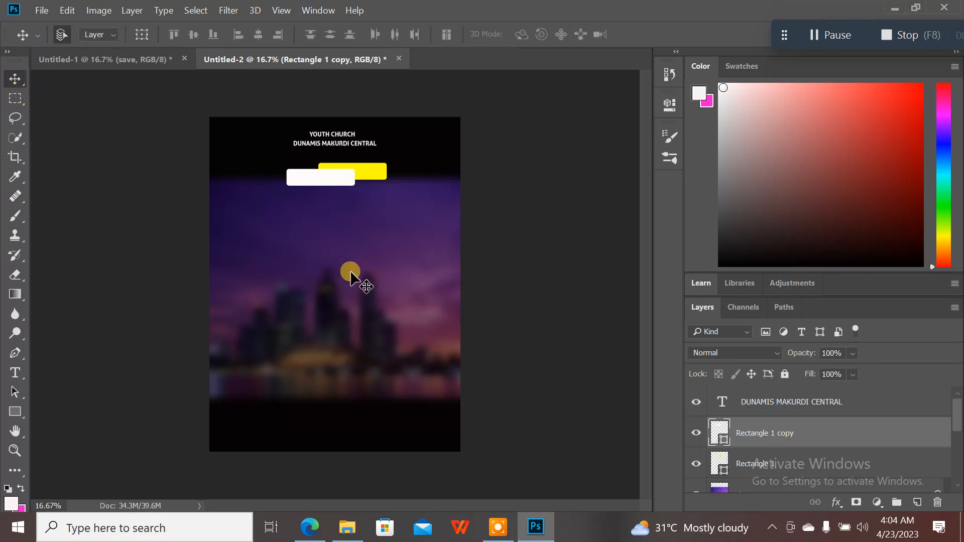
- Duplicate the white rectangle and enlarge the copy to about 117% width and 143% height, overlapping both smaller rectangles
alt+click(350, 274)
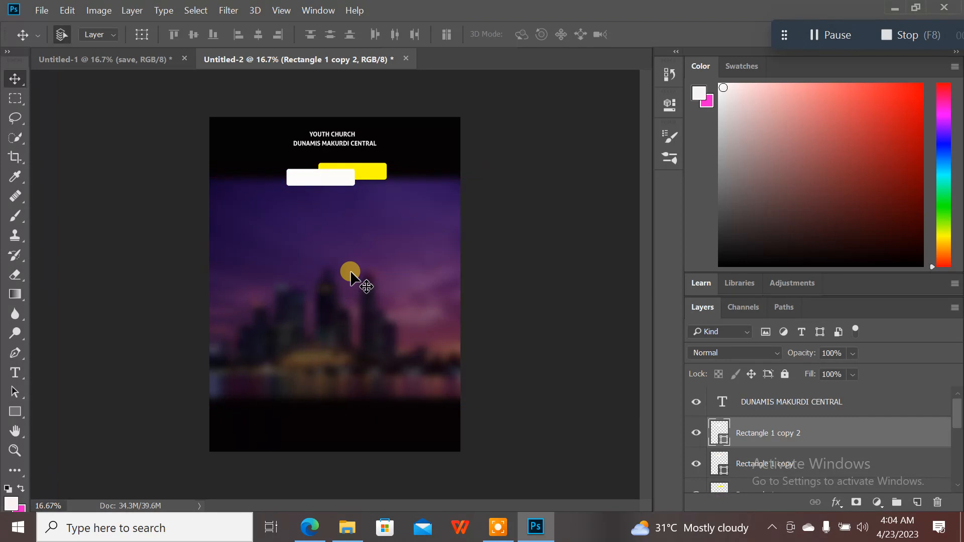
drag(322, 182, 358, 192)
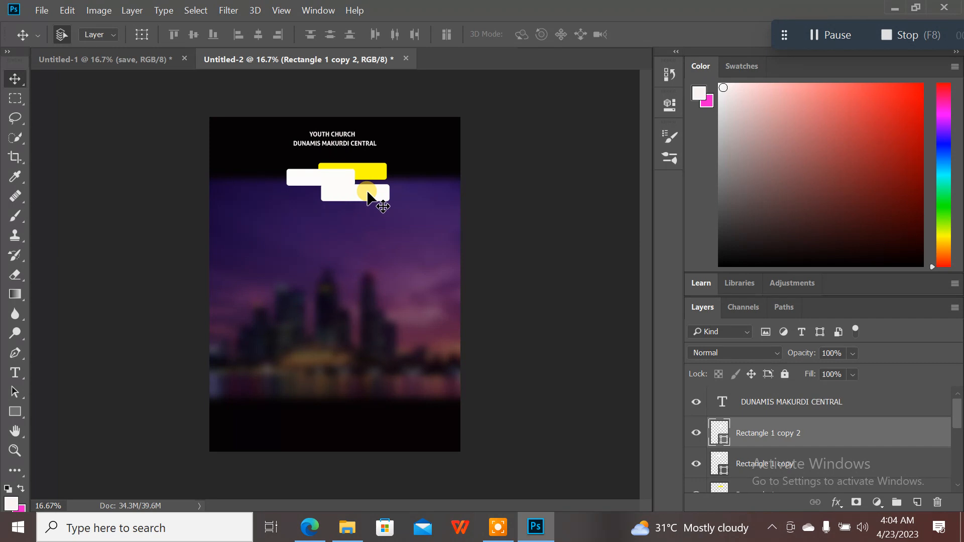
key(ctrl+t)
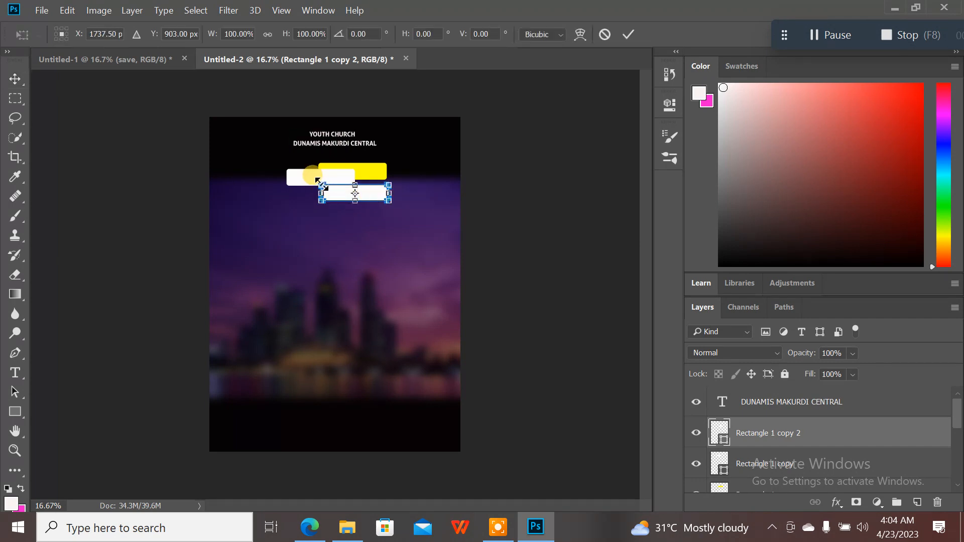
drag(318, 181, 303, 173)
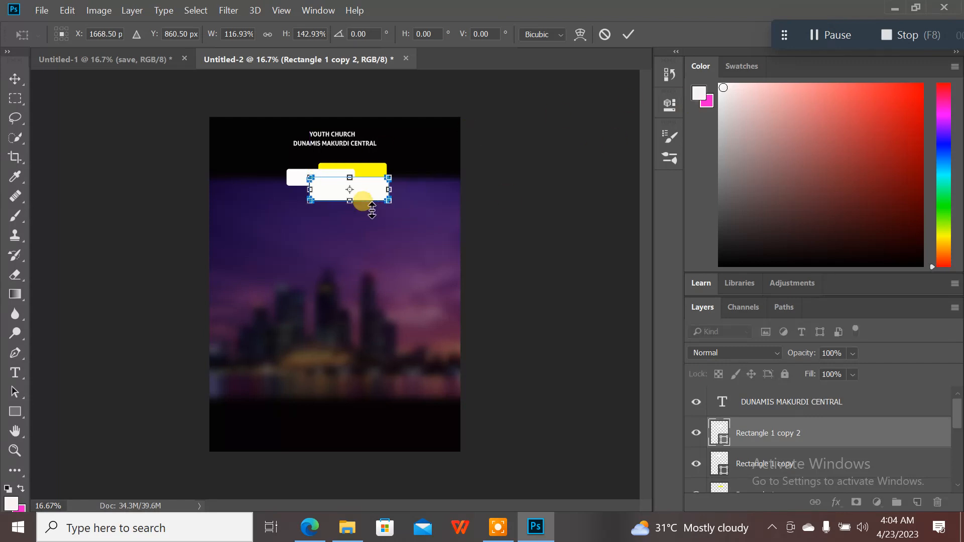
drag(370, 198, 360, 184)
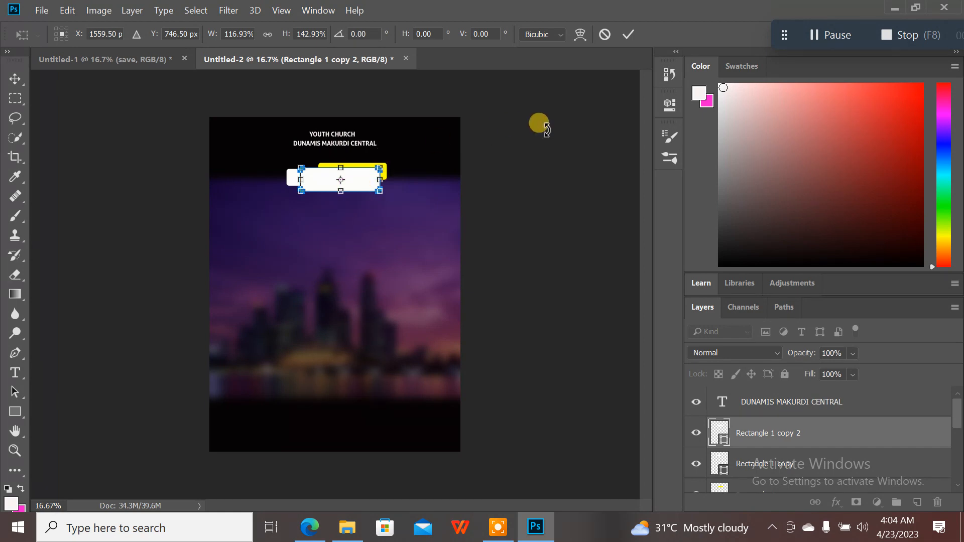
click(629, 35)
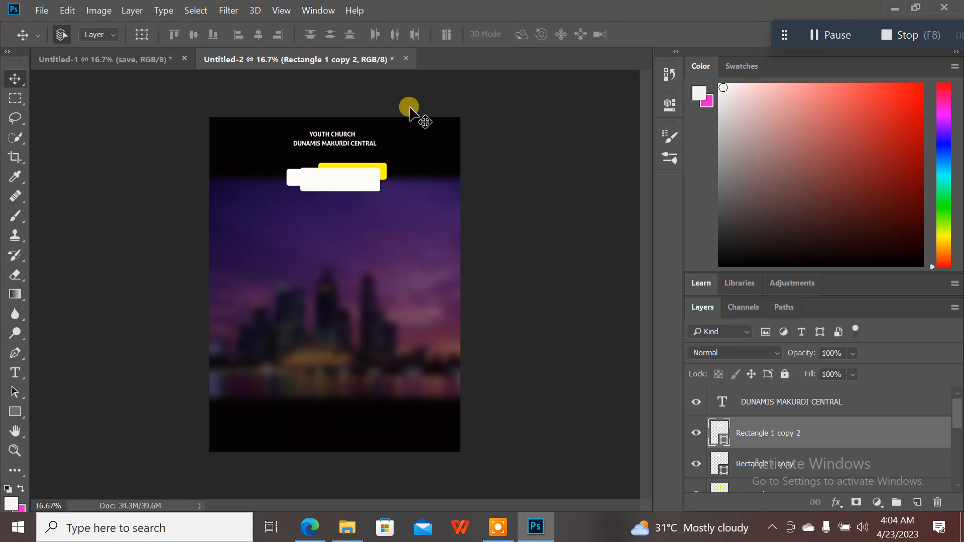
- Move the smaller white rectangle slightly down and right so its lower-left part sticks out beneath the larger white one
click(286, 184)
mouse_move(289, 179)
mouse_down()
mouse_move(302, 192)
mouse_move(291, 188)
mouse_up()
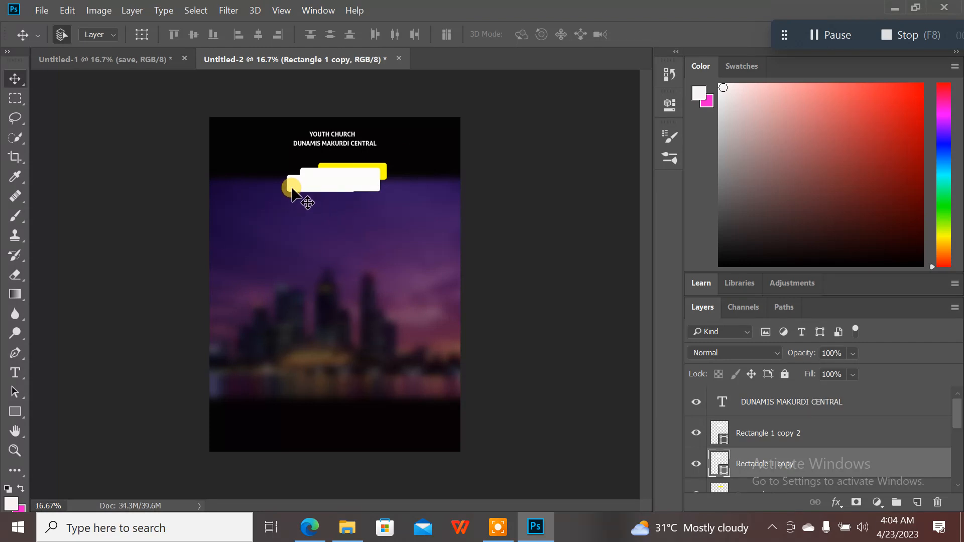
drag(292, 191, 296, 192)
- Add a Gradient Overlay layer style to the larger white rectangle
click(371, 182)
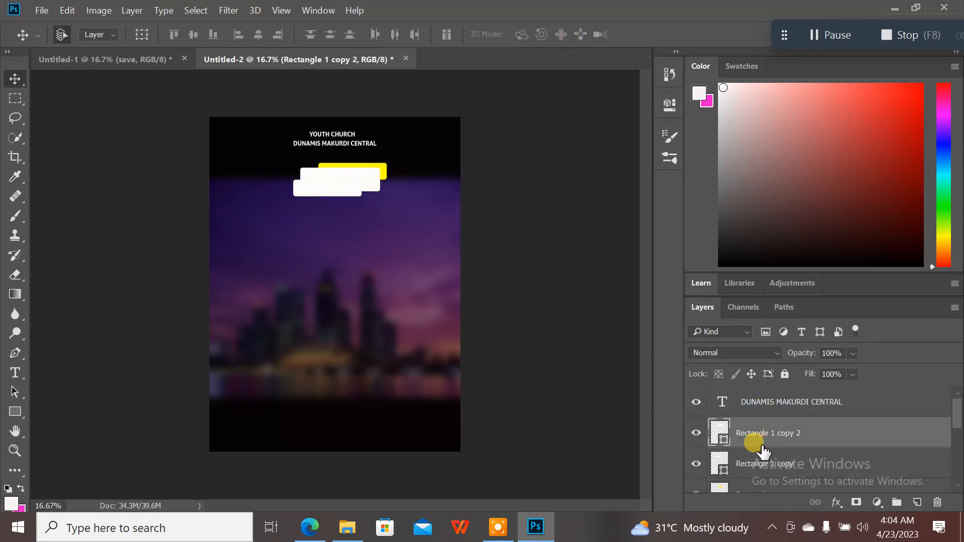
double_click(726, 442)
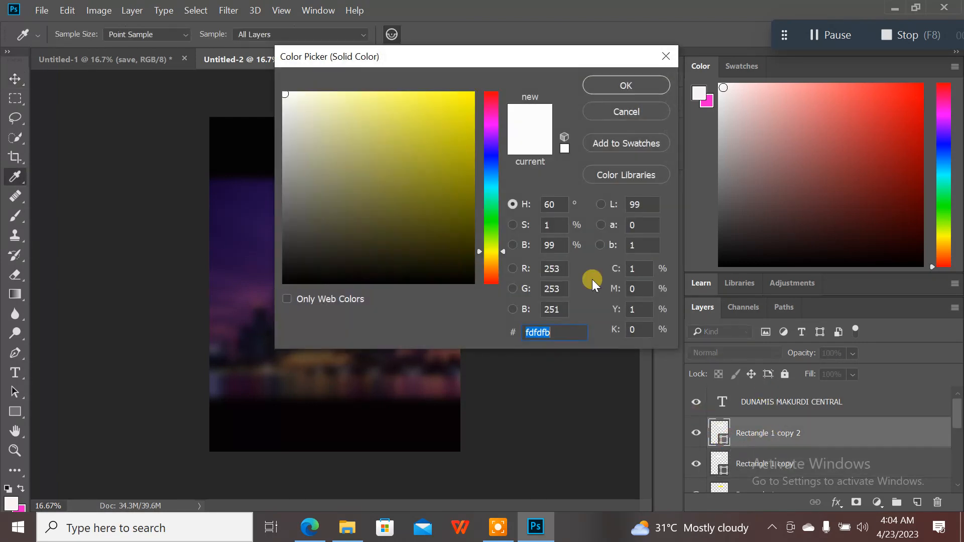
click(664, 58)
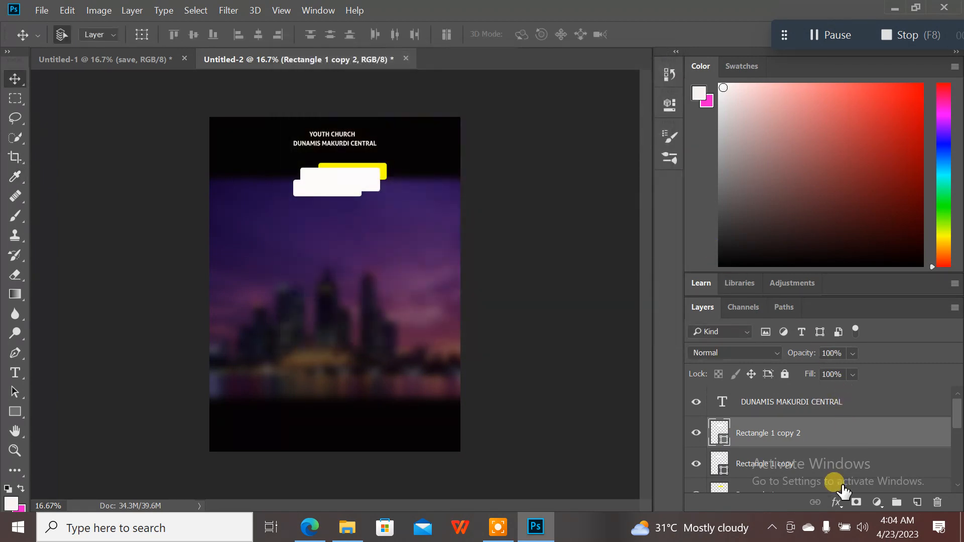
click(839, 507)
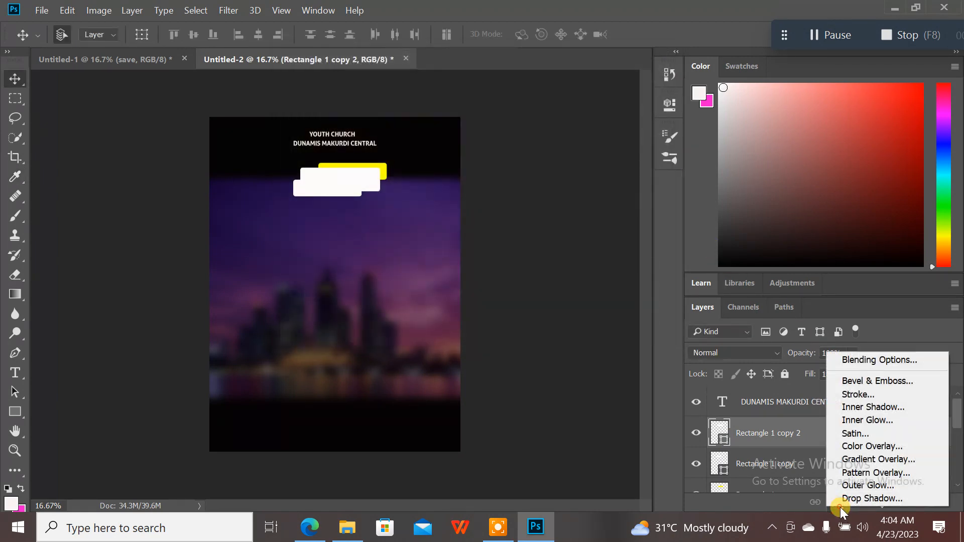
click(882, 460)
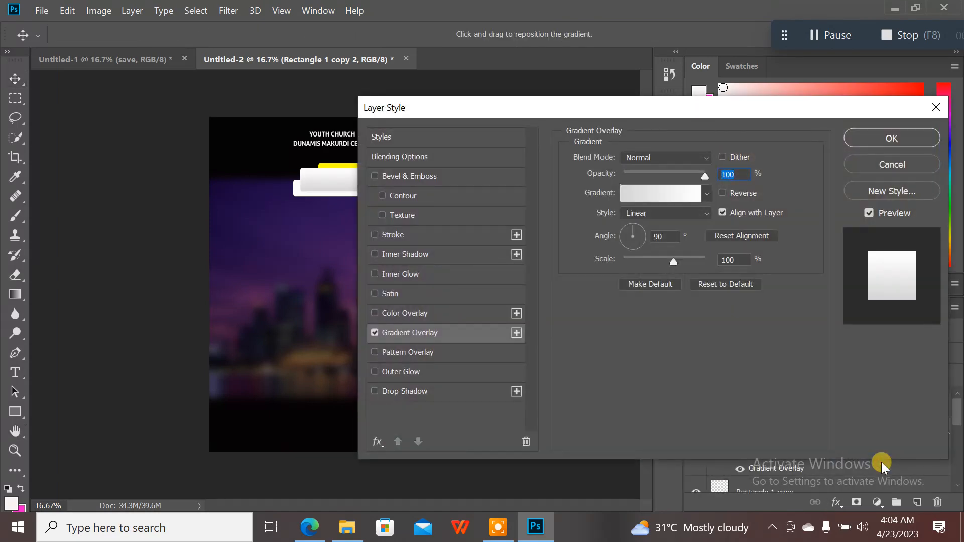
- Set the overlay gradient's starting color stop at 0% to red ed0505
click(679, 192)
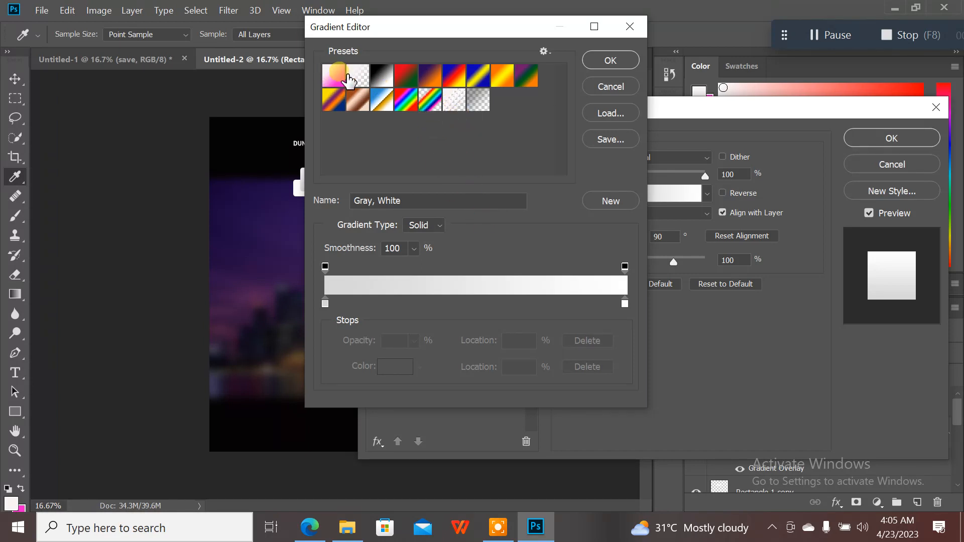
double_click(324, 299)
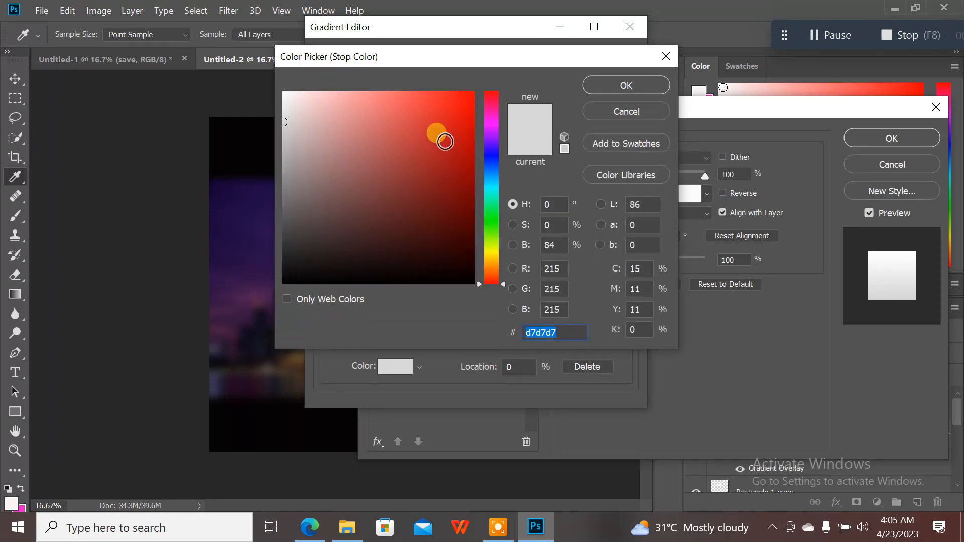
click(471, 105)
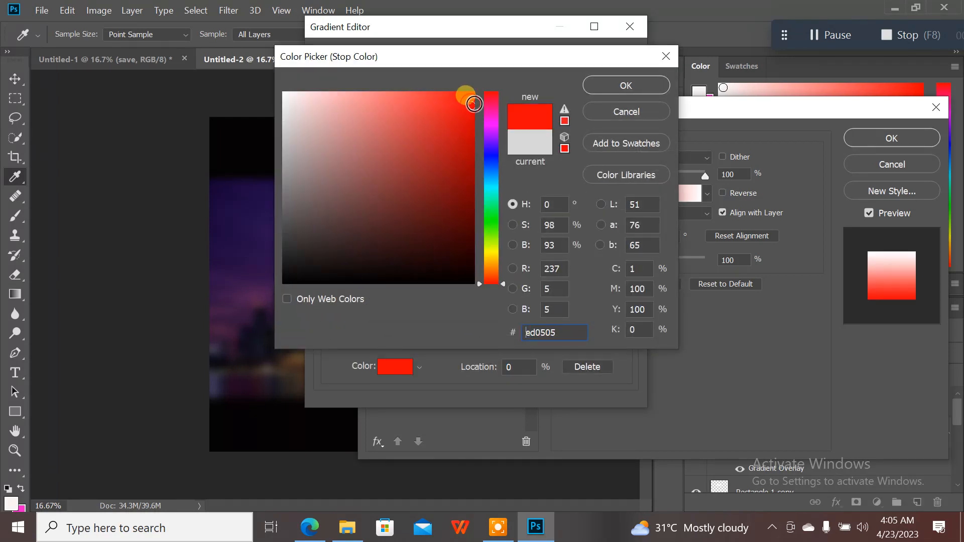
click(601, 91)
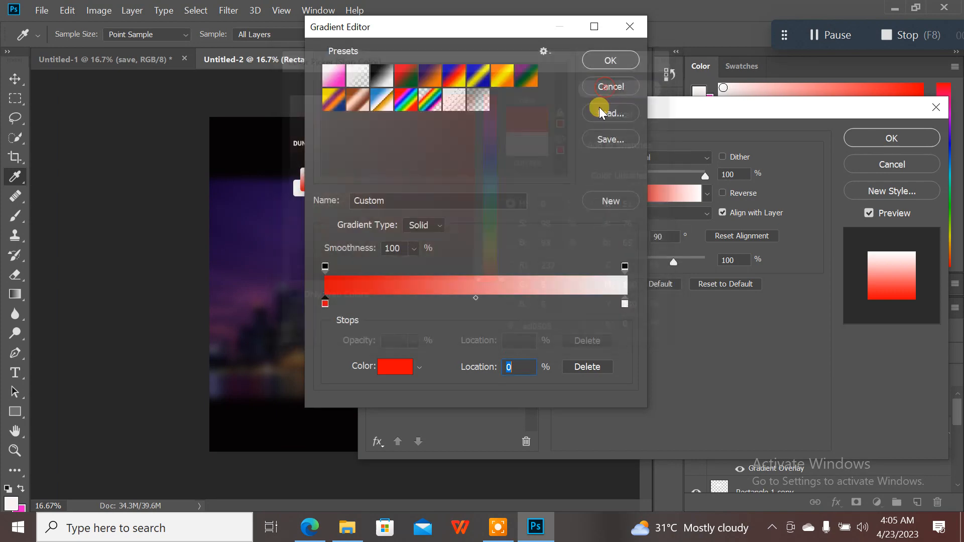
- Set the overlay gradient's ending color stop at 100% to pink fb0395 and accept the edited gradient
double_click(624, 301)
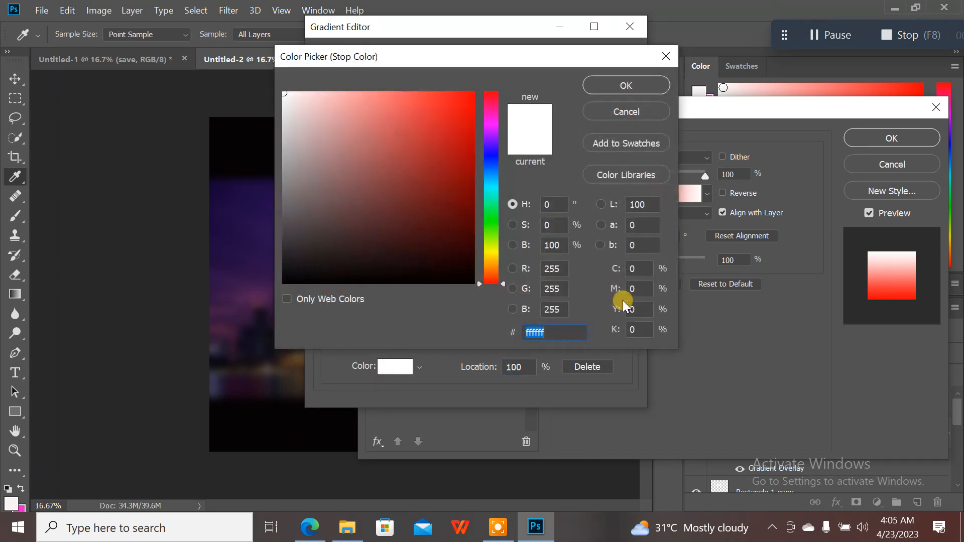
click(492, 110)
click(473, 94)
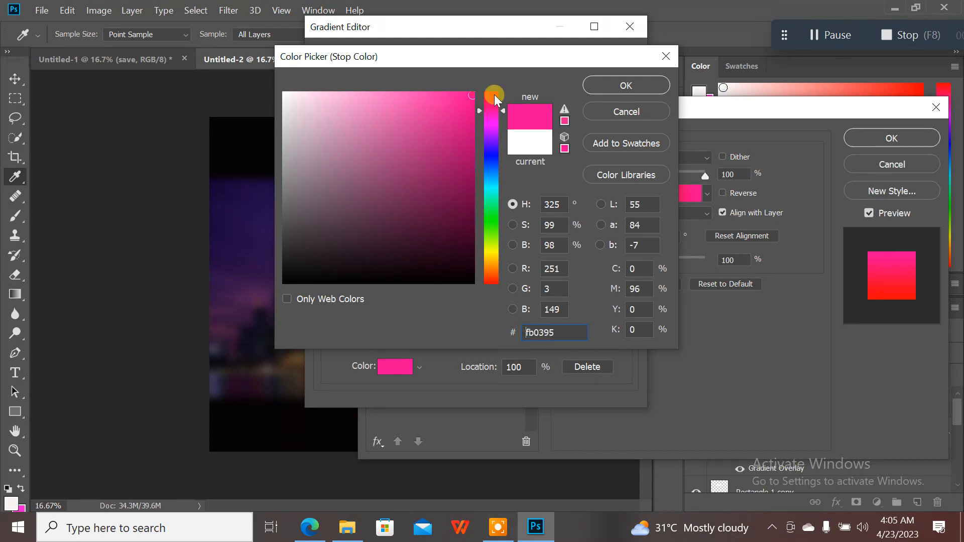
click(634, 89)
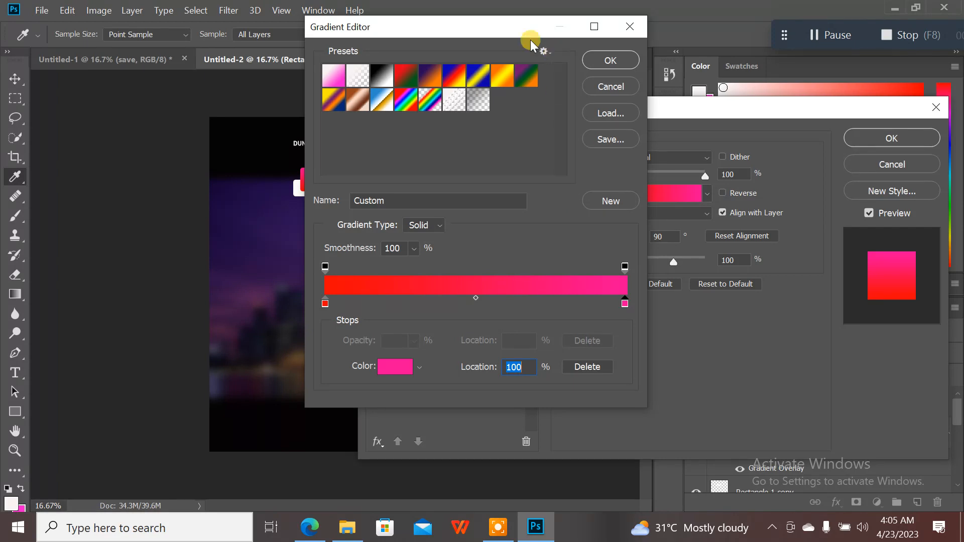
drag(513, 28, 695, 47)
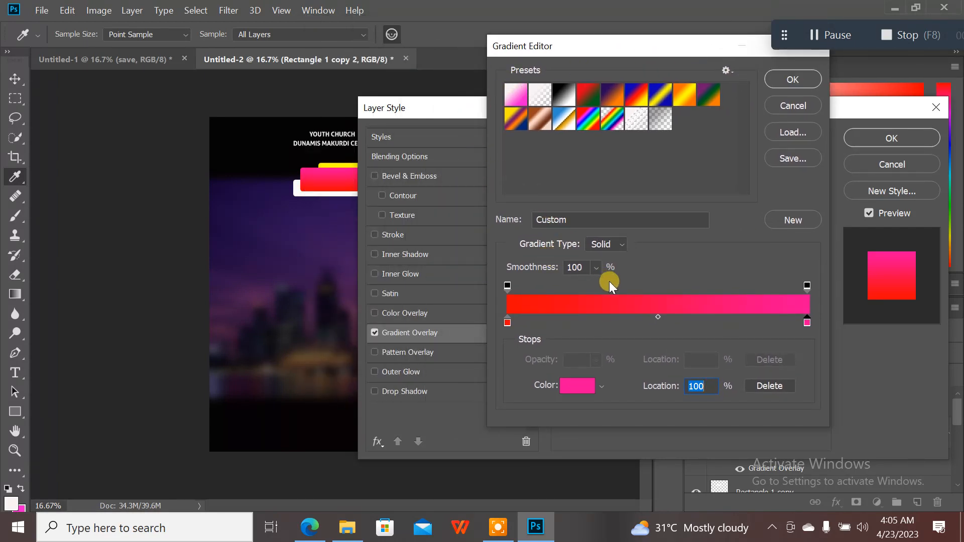
click(807, 77)
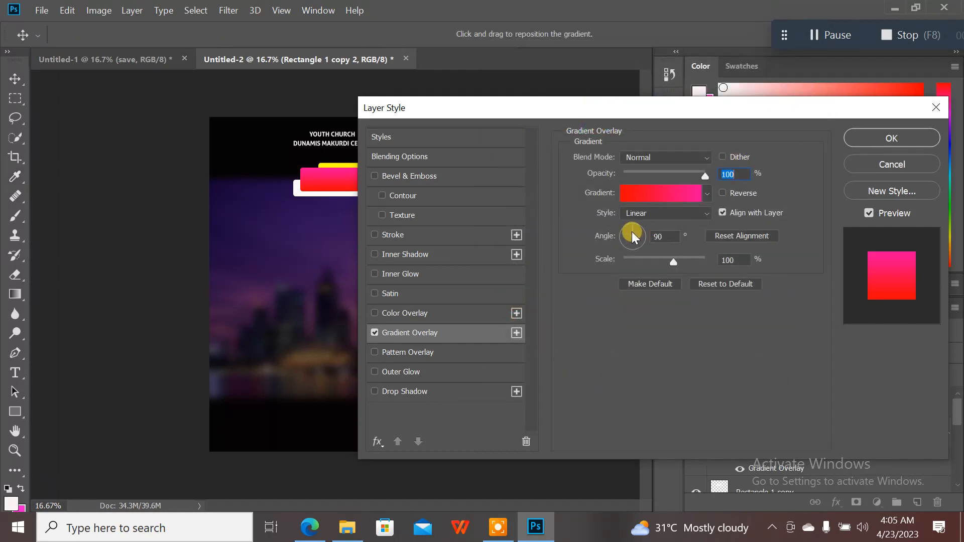
- Try the Radial, Angle, Reflected and Diamond styles for the gradient overlay with its angle at 83°
drag(631, 228, 635, 226)
click(667, 216)
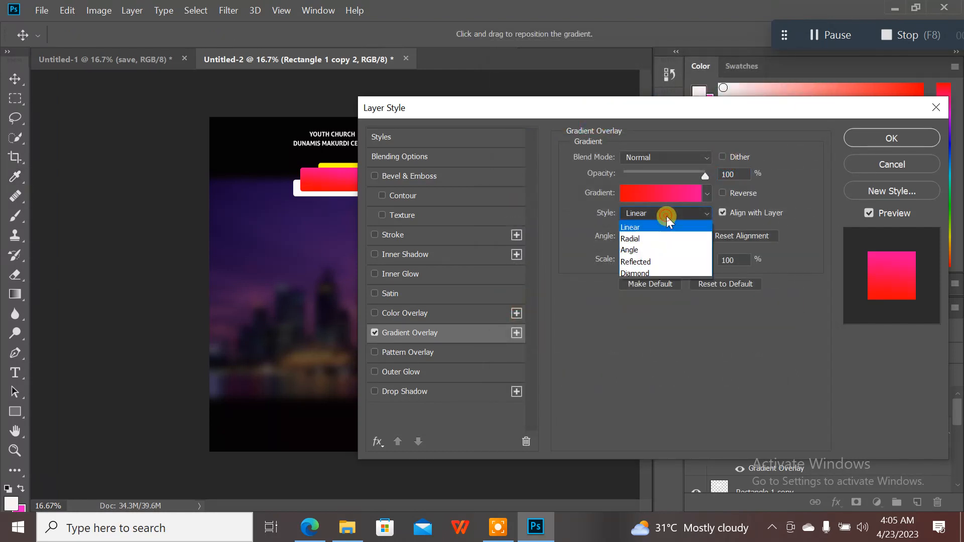
click(634, 237)
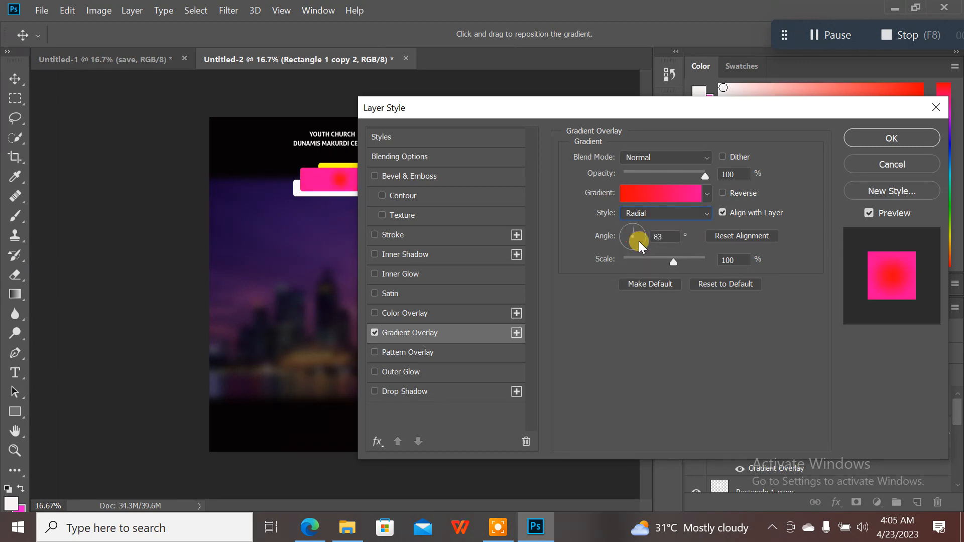
click(646, 212)
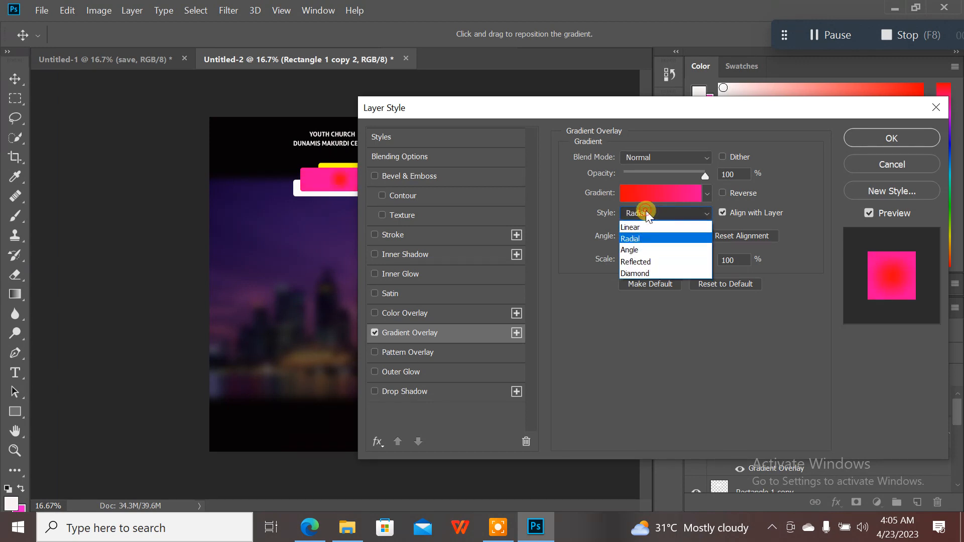
click(641, 252)
click(667, 193)
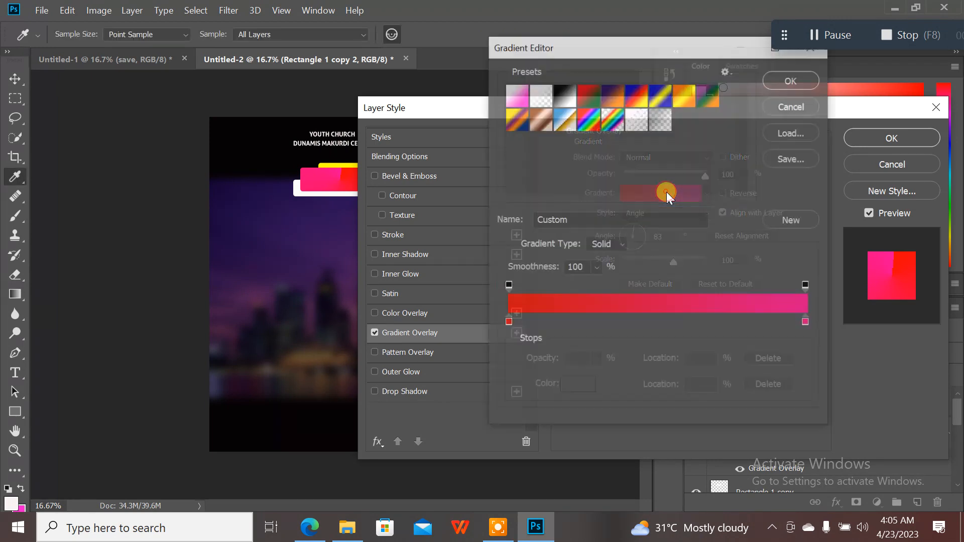
click(818, 82)
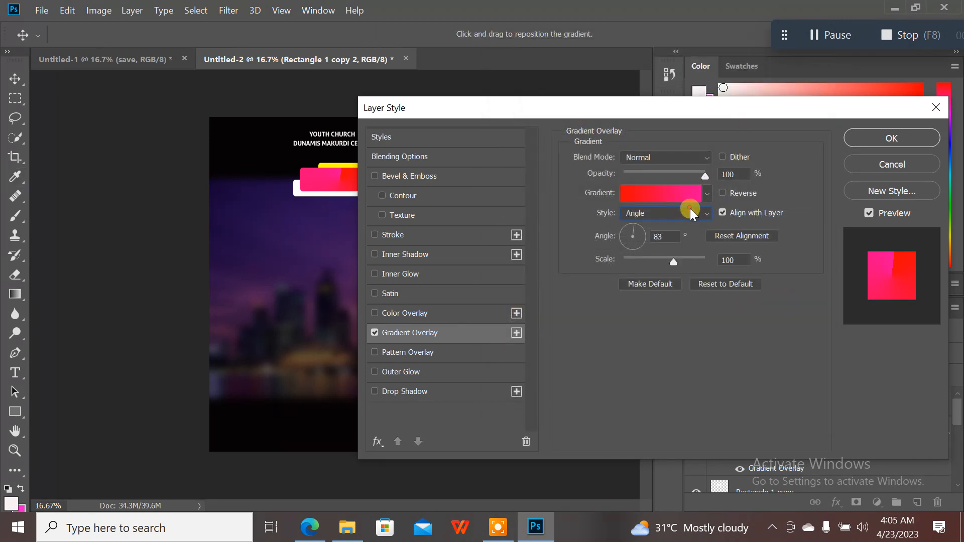
click(690, 209)
click(669, 263)
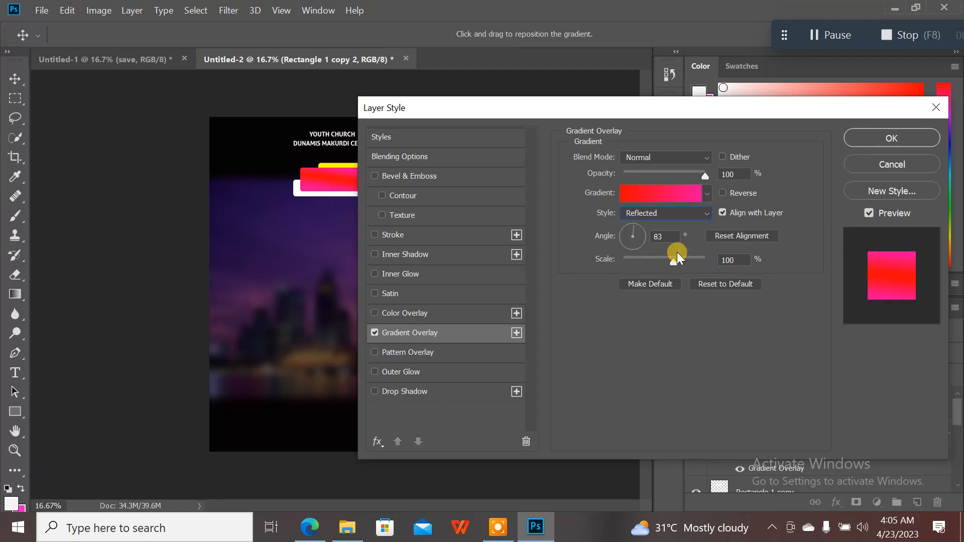
click(701, 213)
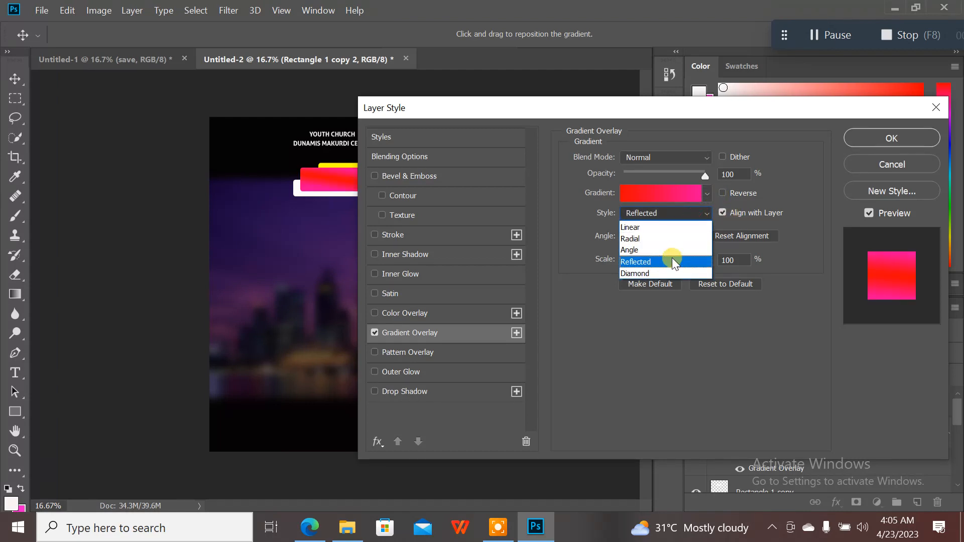
click(673, 273)
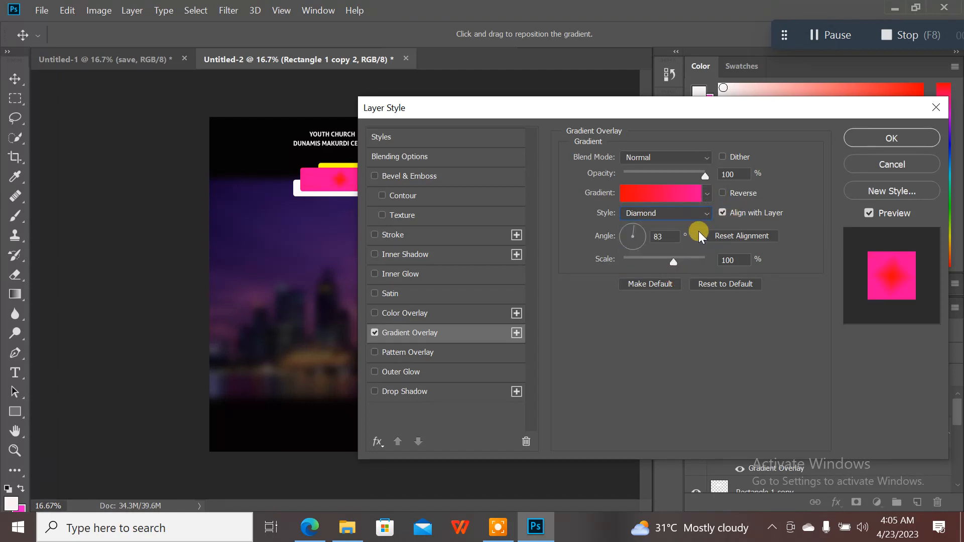
- Set the gradient overlay to Angle style at 43° with Dissolve blend mode and apply the layer style
click(706, 212)
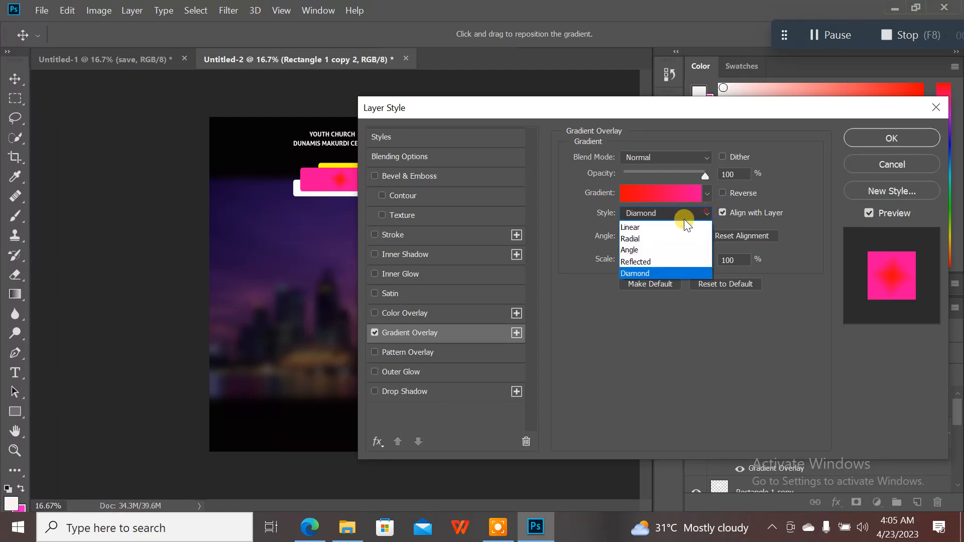
click(660, 251)
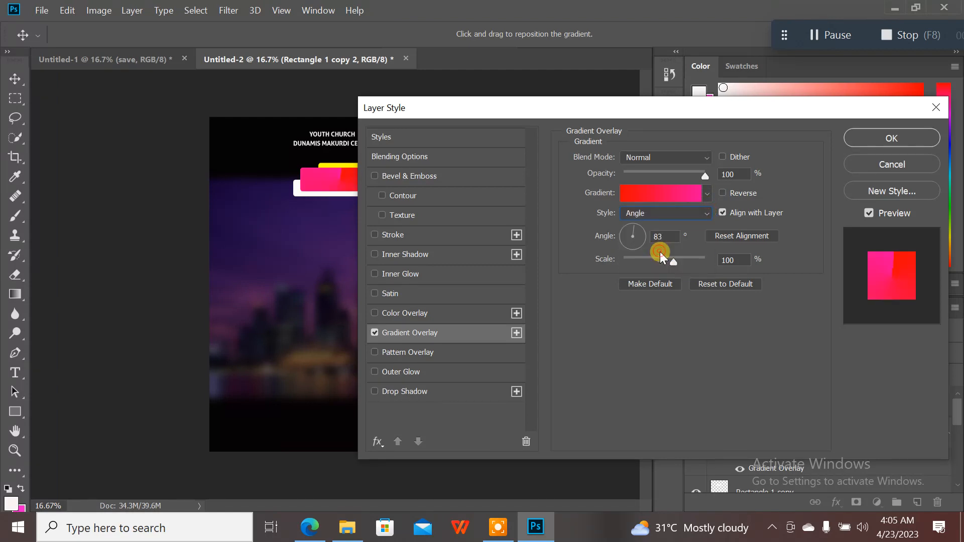
click(641, 230)
click(672, 159)
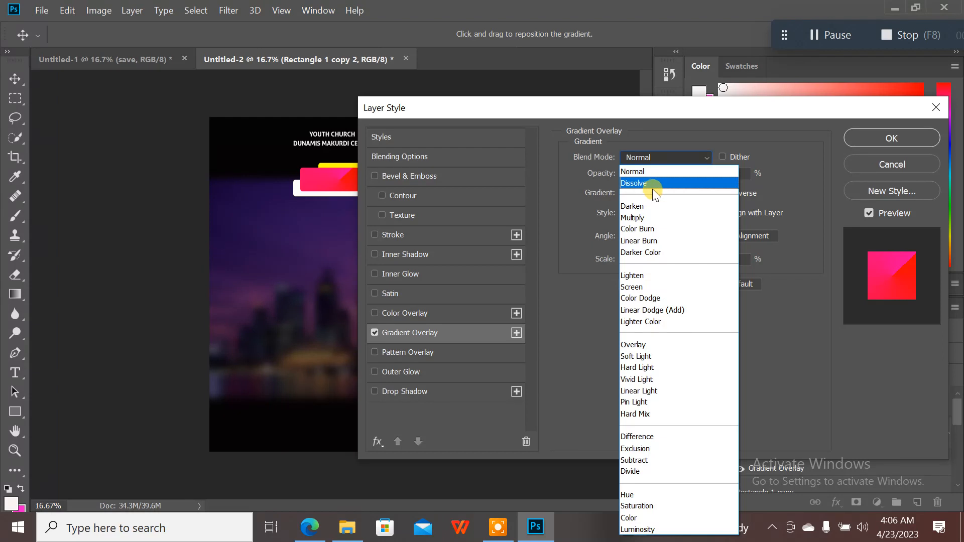
click(652, 184)
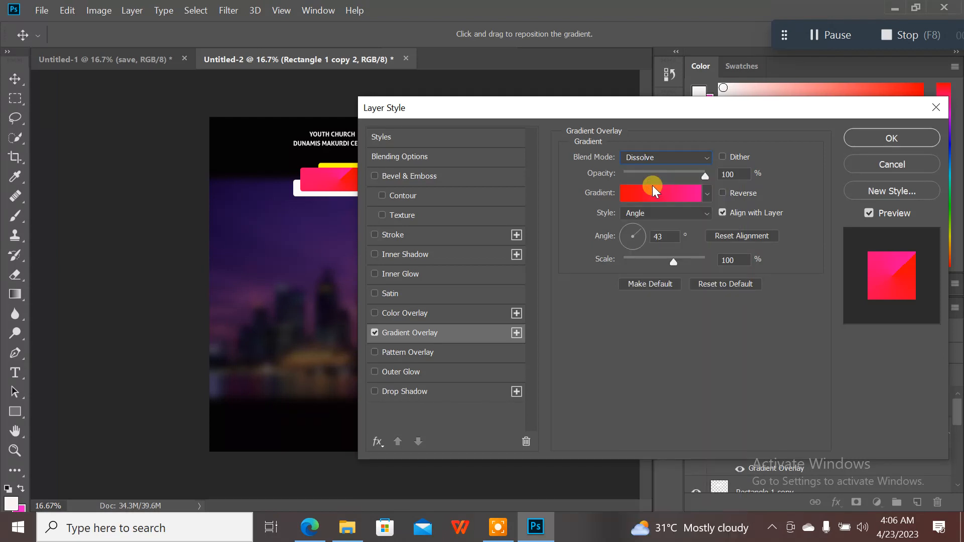
click(874, 137)
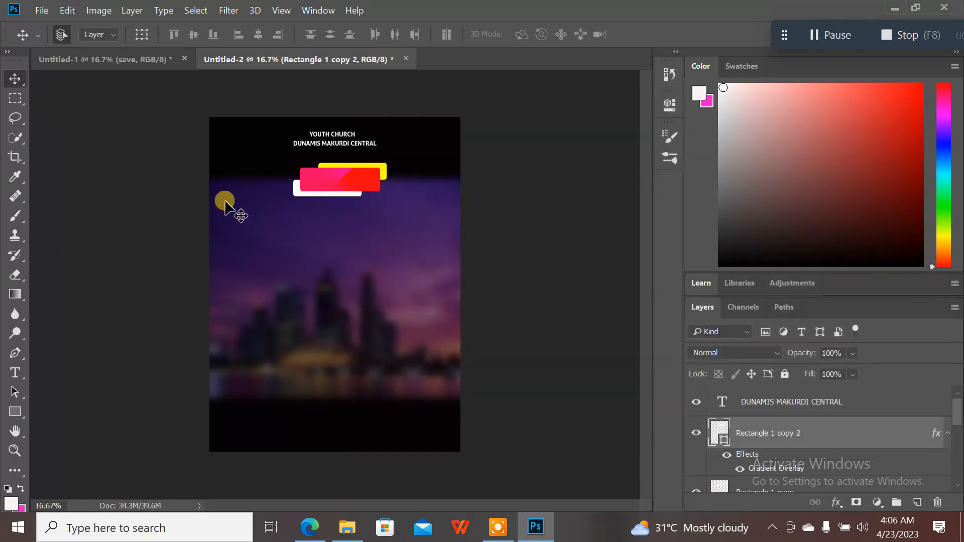
- Add the text 2022 in Aler Bold 18 pt and place it in the open area below the banner
click(21, 377)
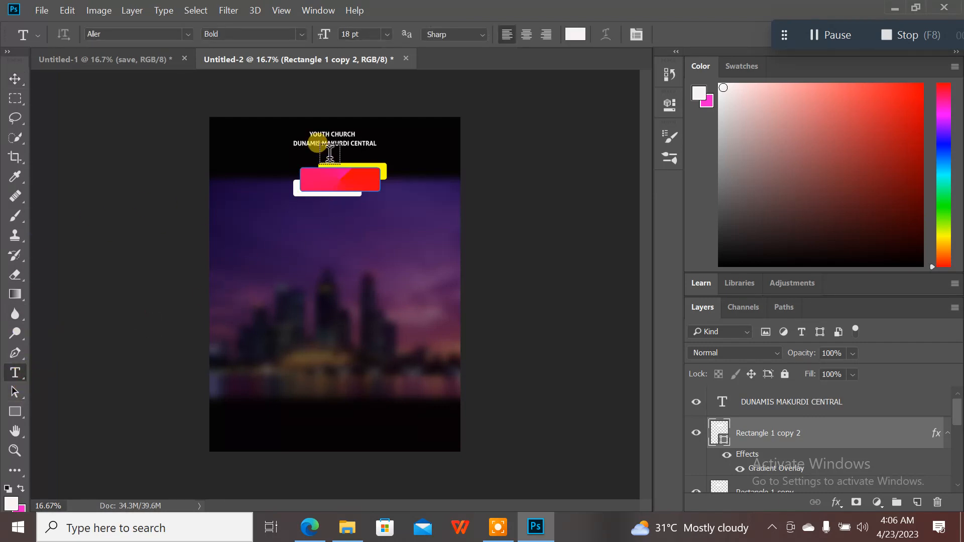
click(323, 182)
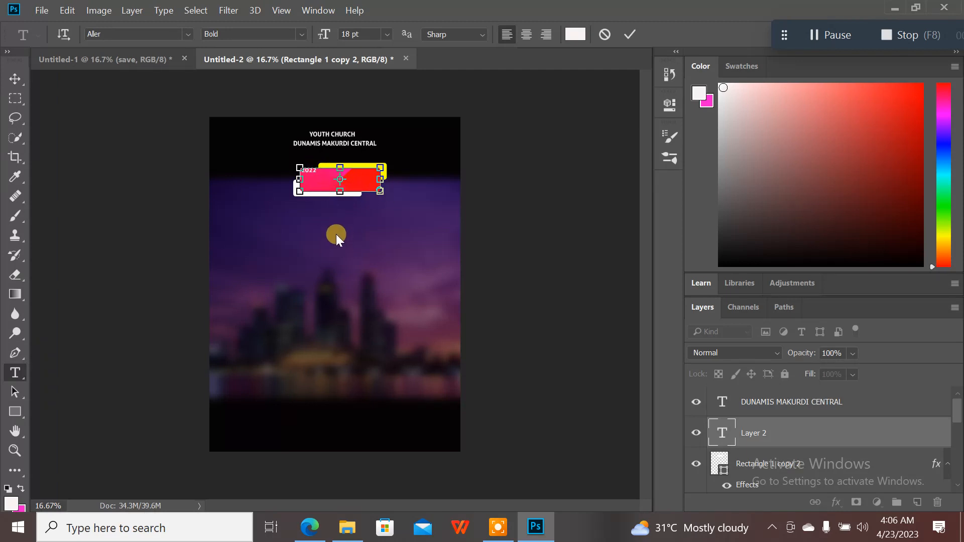
drag(333, 227, 256, 259)
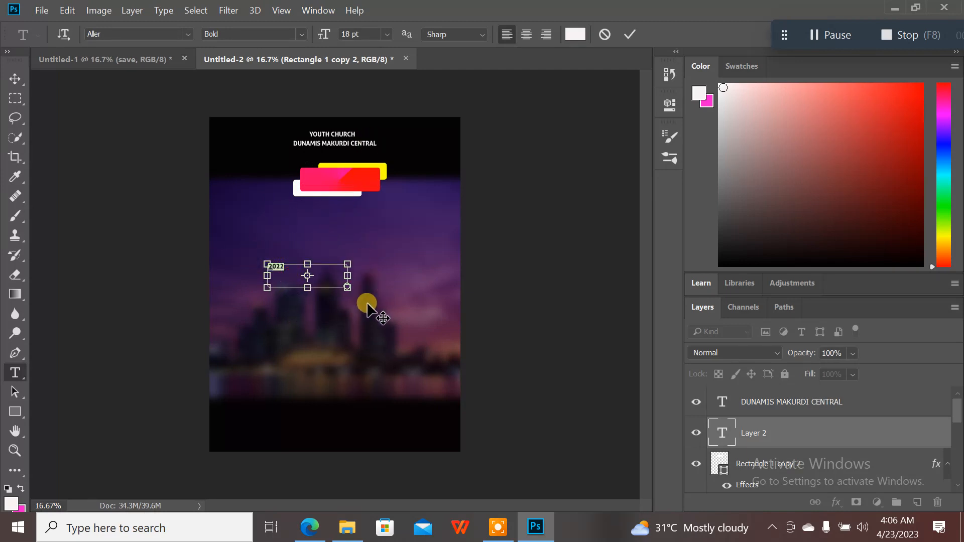
click(426, 315)
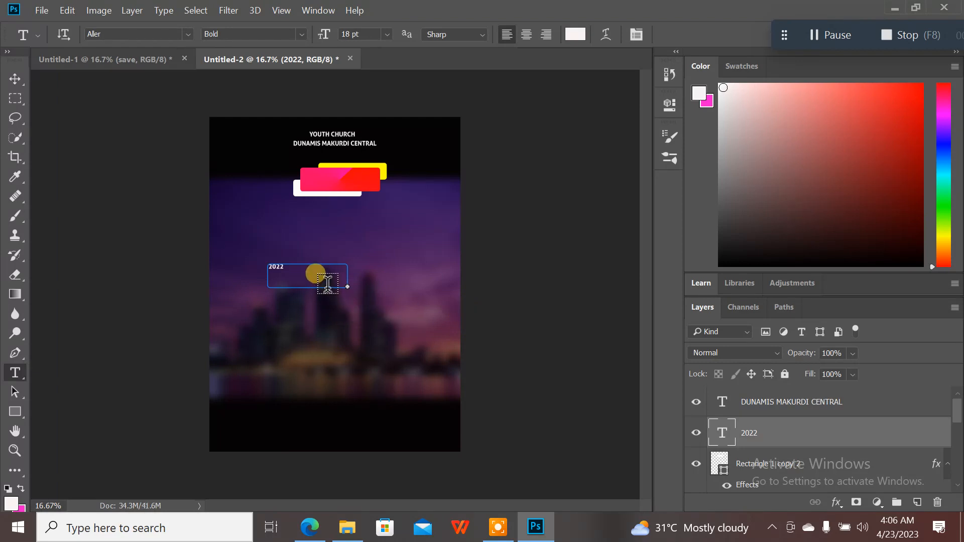
- Change the 2022 text to Montserrat Black at 48 pt
click(273, 259)
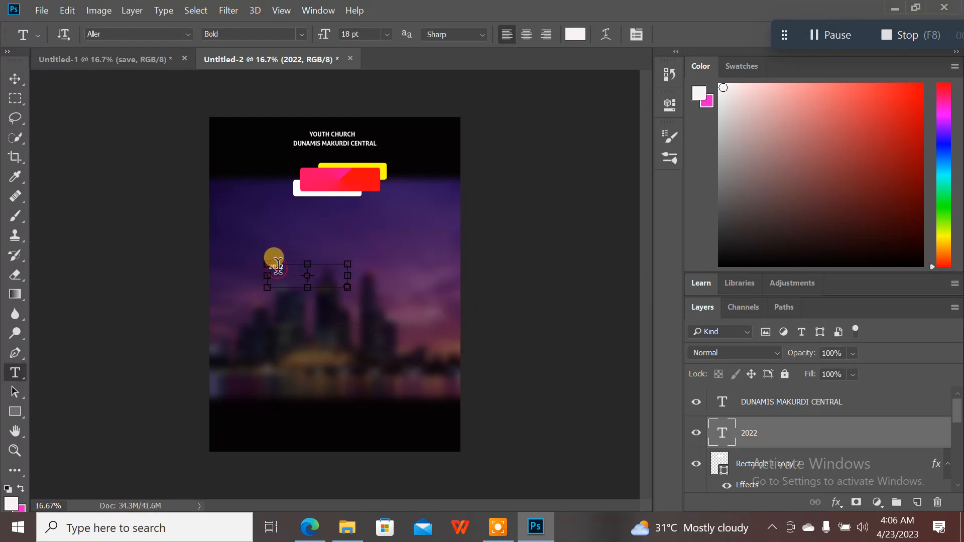
drag(382, 296, 467, 287)
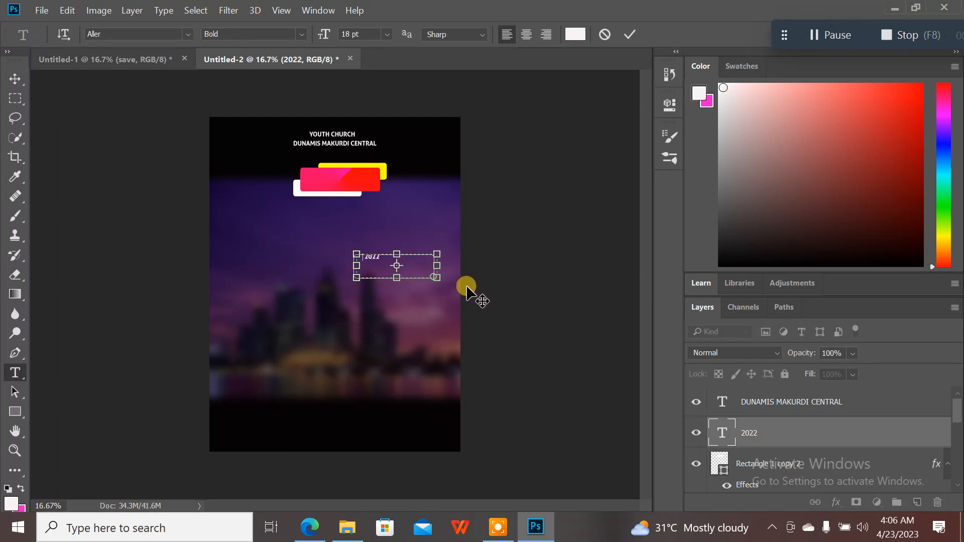
drag(382, 259, 325, 243)
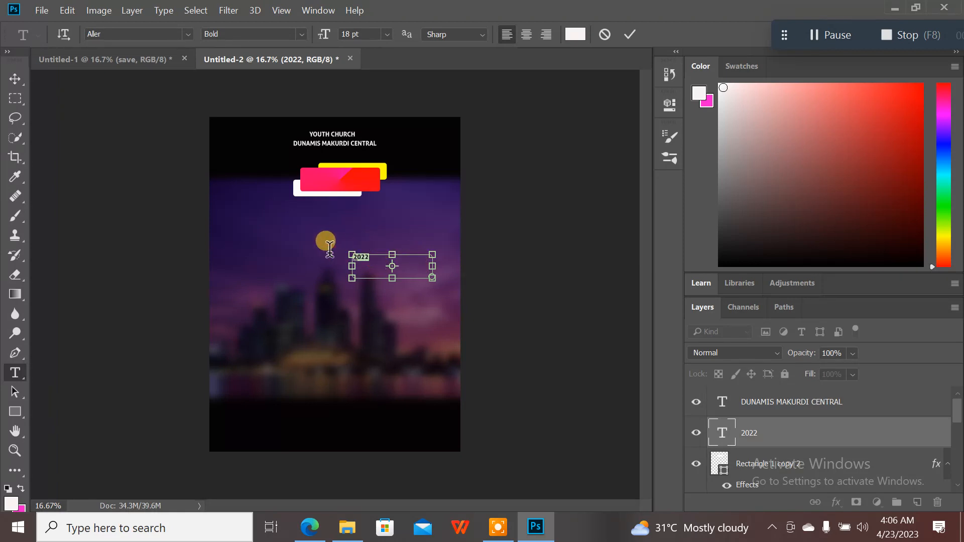
click(188, 35)
click(289, 113)
click(388, 31)
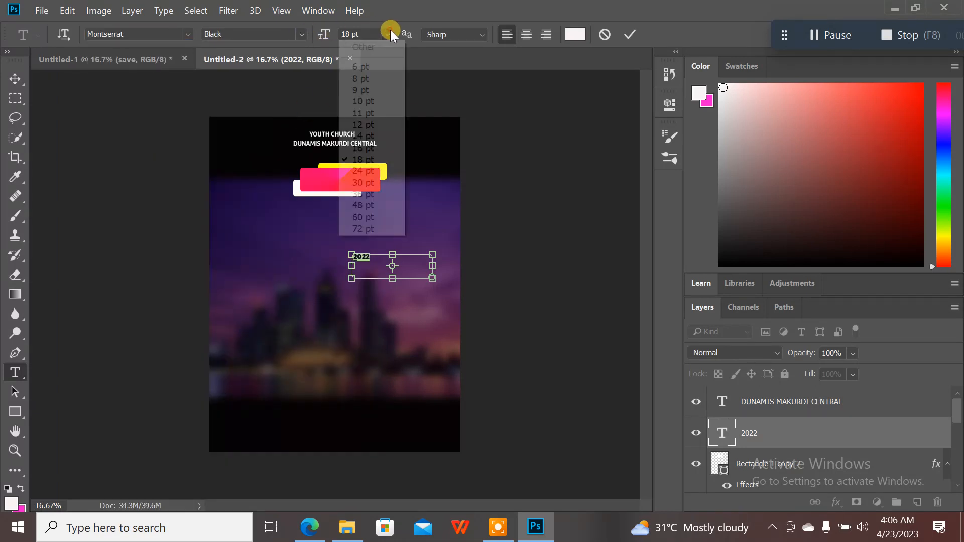
click(392, 207)
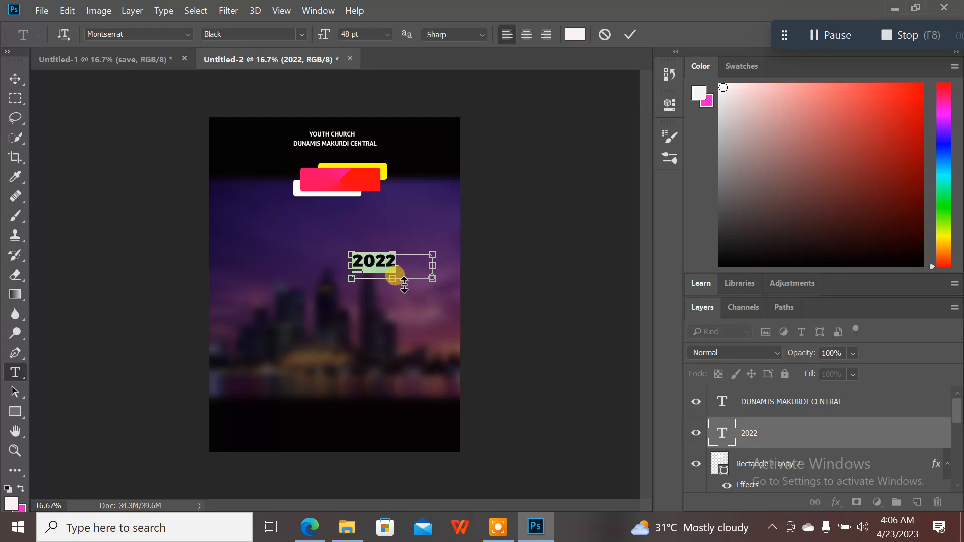
- Move the 2022 text onto the middle of the red-pink gradient rectangle and commit it
drag(395, 265, 342, 183)
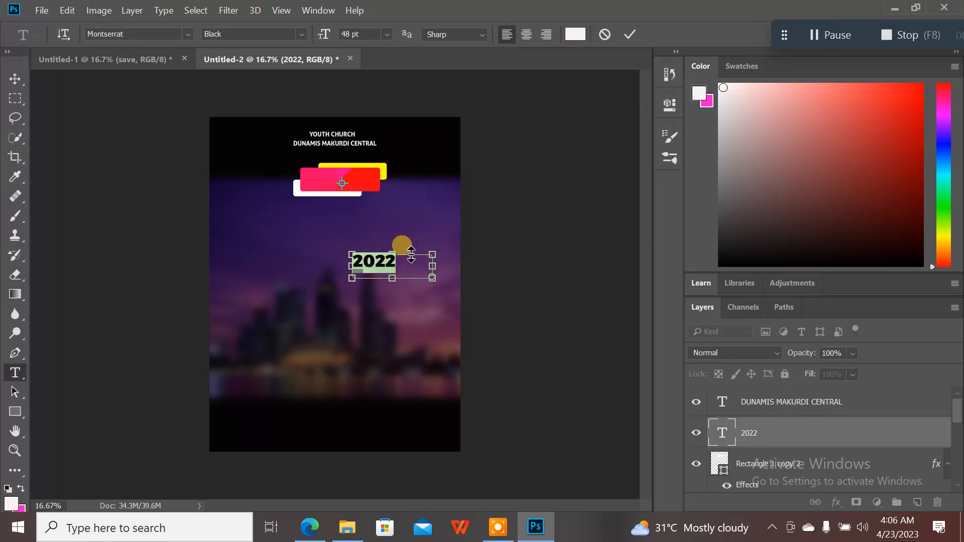
drag(459, 278, 420, 189)
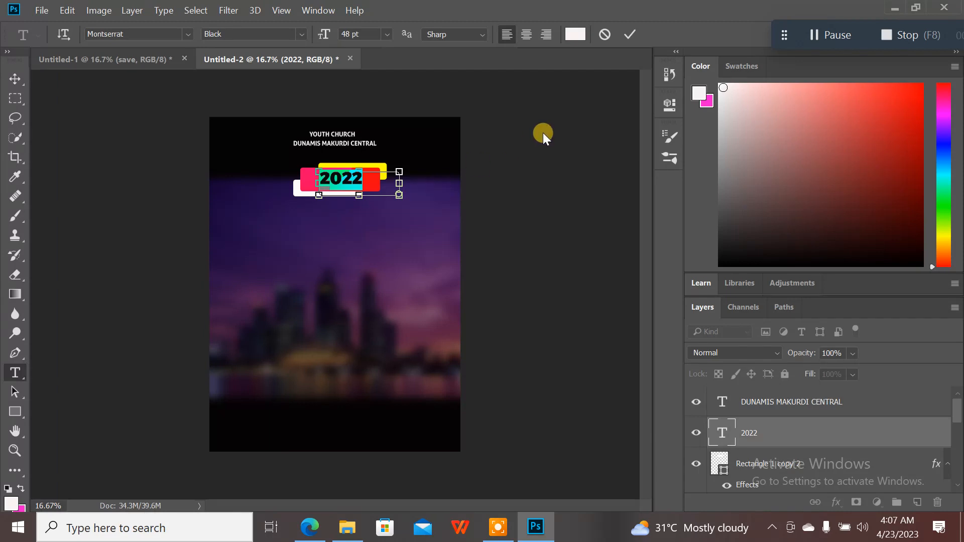
click(629, 36)
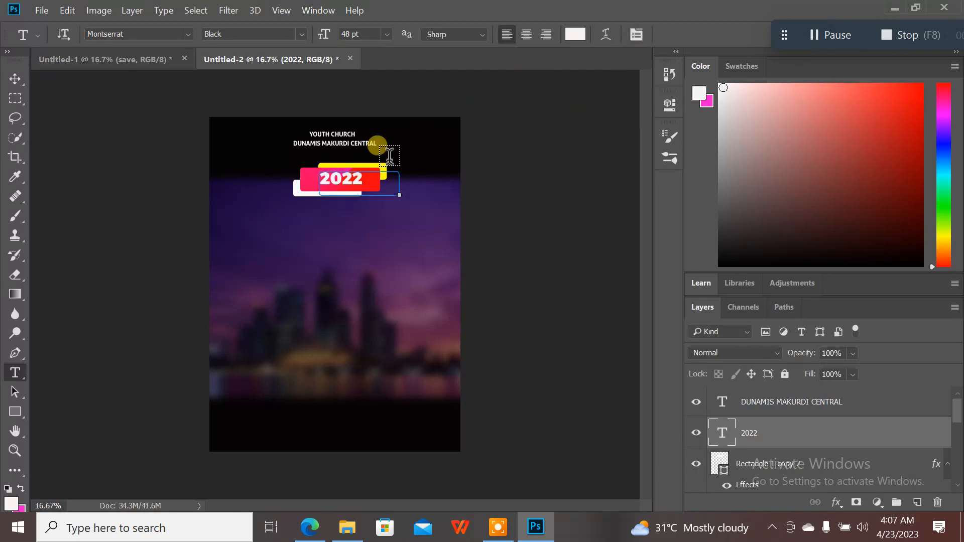
- Check the reference flyer's title and add the text YOUTH FIRE in the open area below the 2022 banner
click(143, 65)
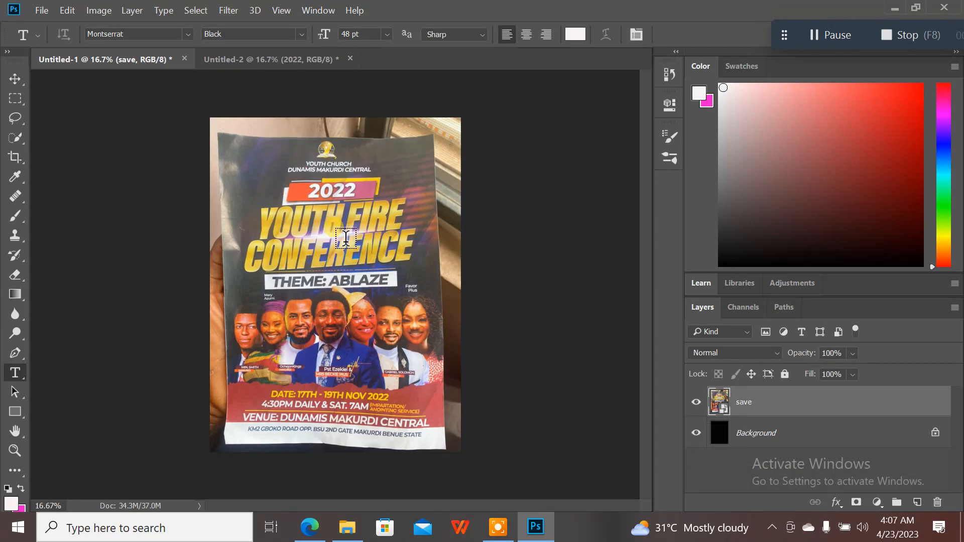
click(276, 58)
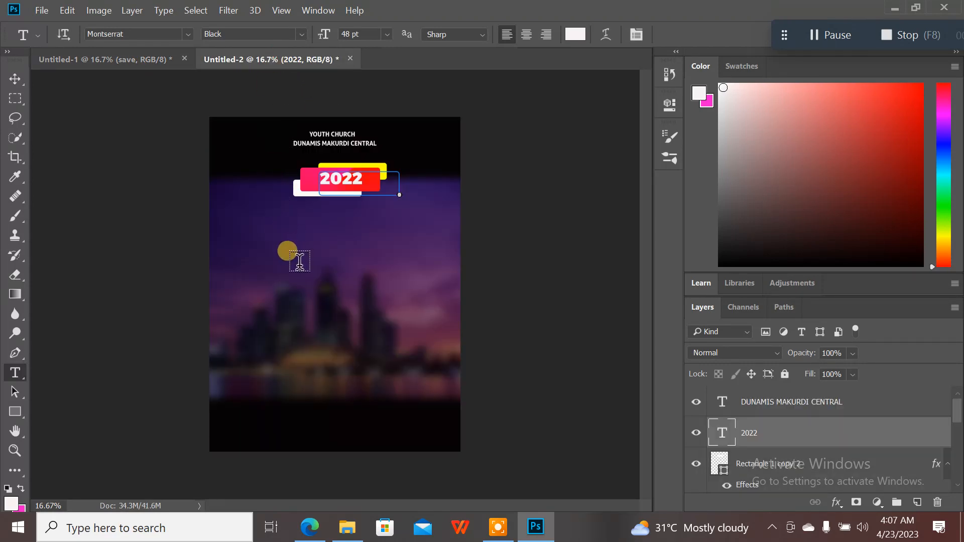
click(269, 269)
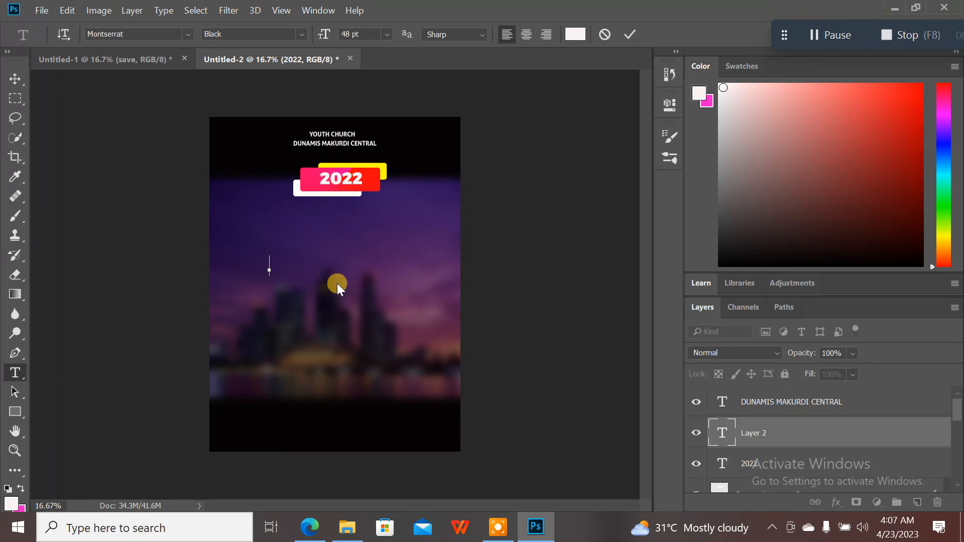
text(you)
key(BackSpace)
key(BackSpace)
key(Caps_Lock)
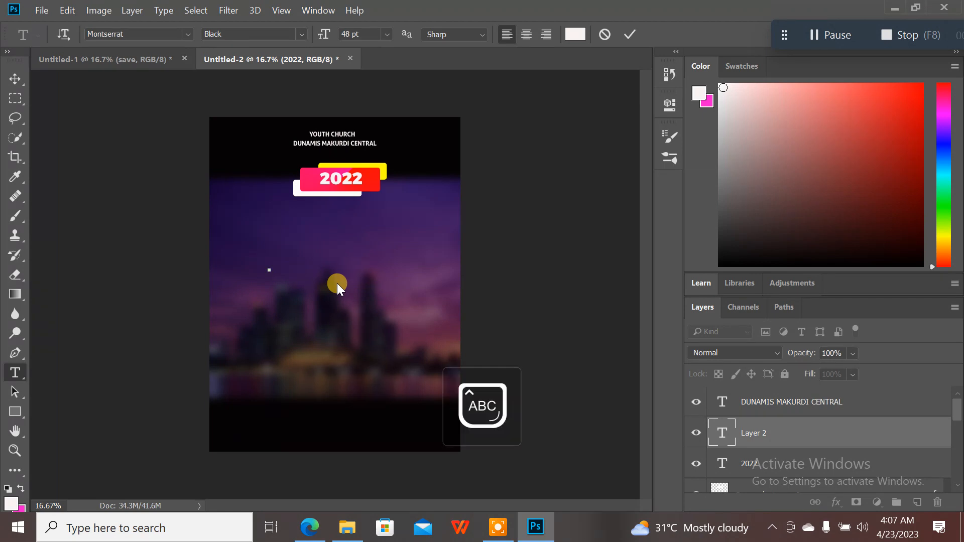
text(YOUTH)
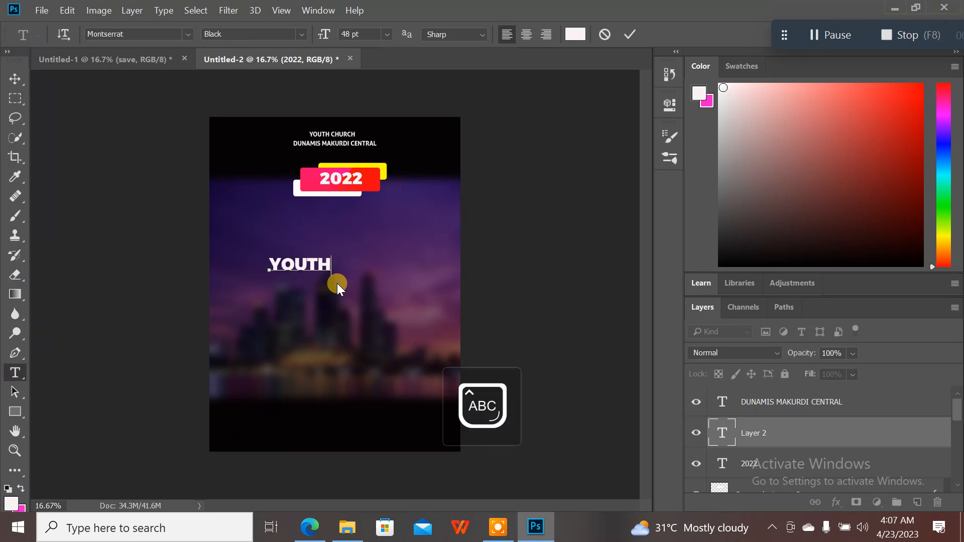
text( FIRE)
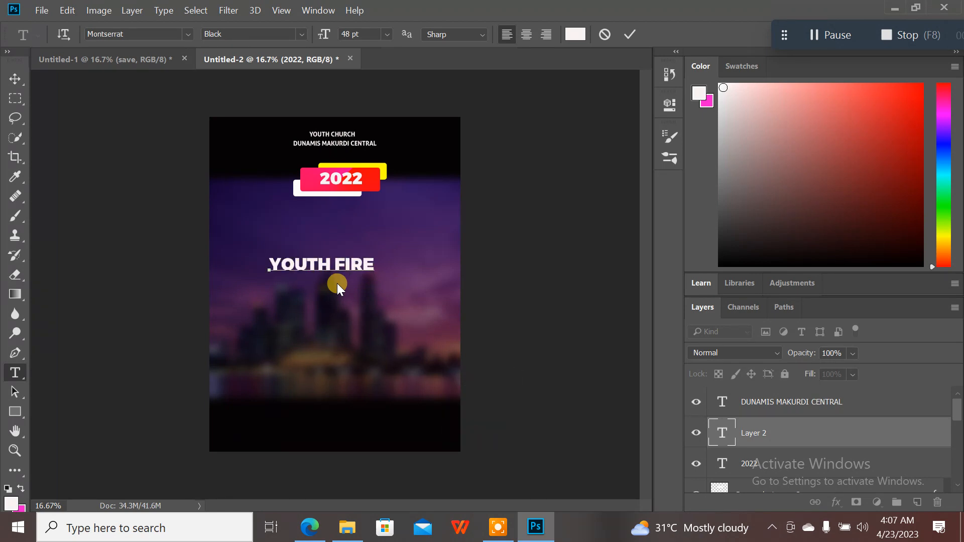
key(ctrl+Return)
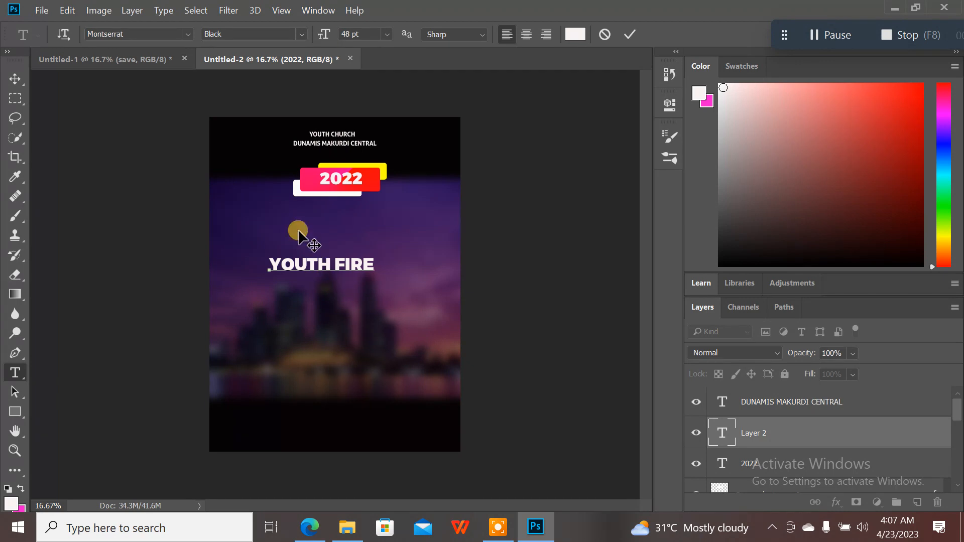
- Compare with the reference photo and extend the title text to read YOUTH FIRE CONFERENCE
click(139, 52)
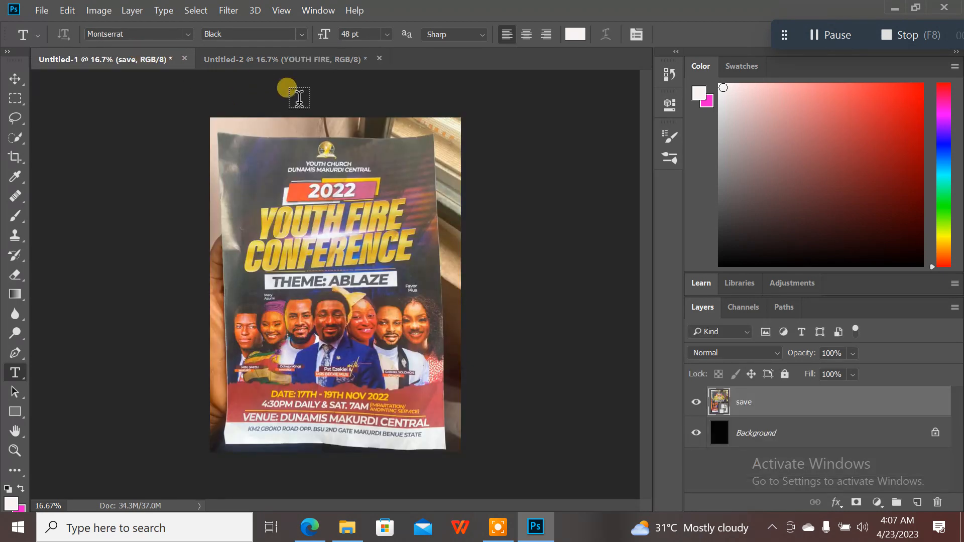
click(326, 61)
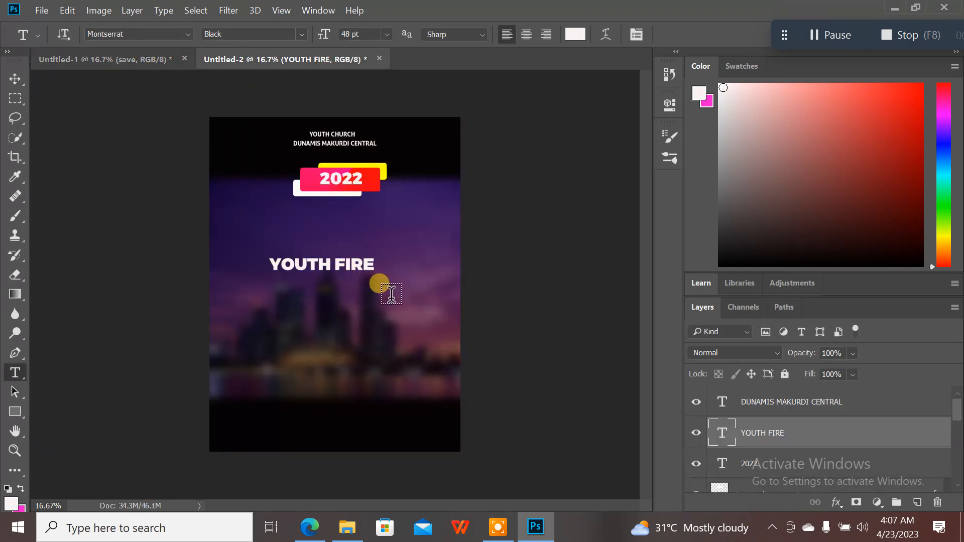
click(376, 264)
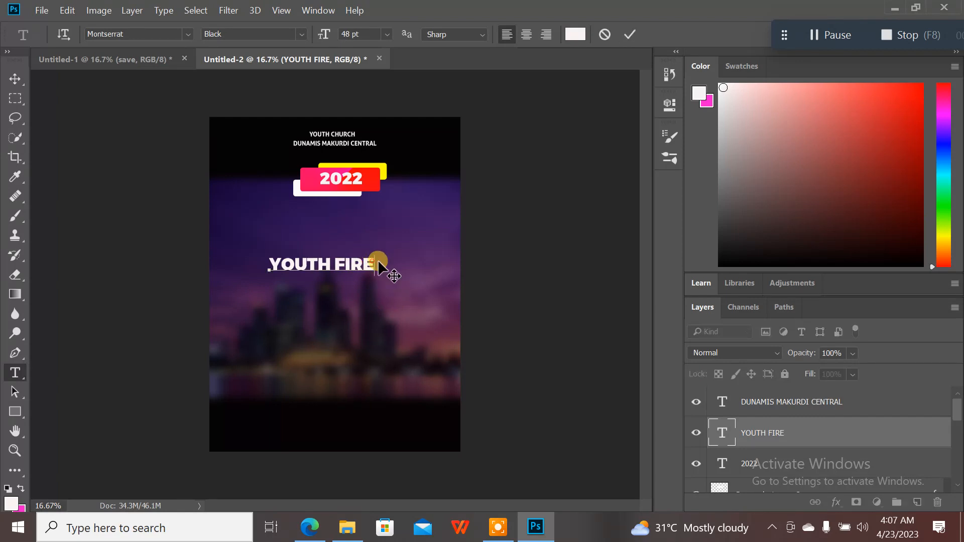
text(CON )
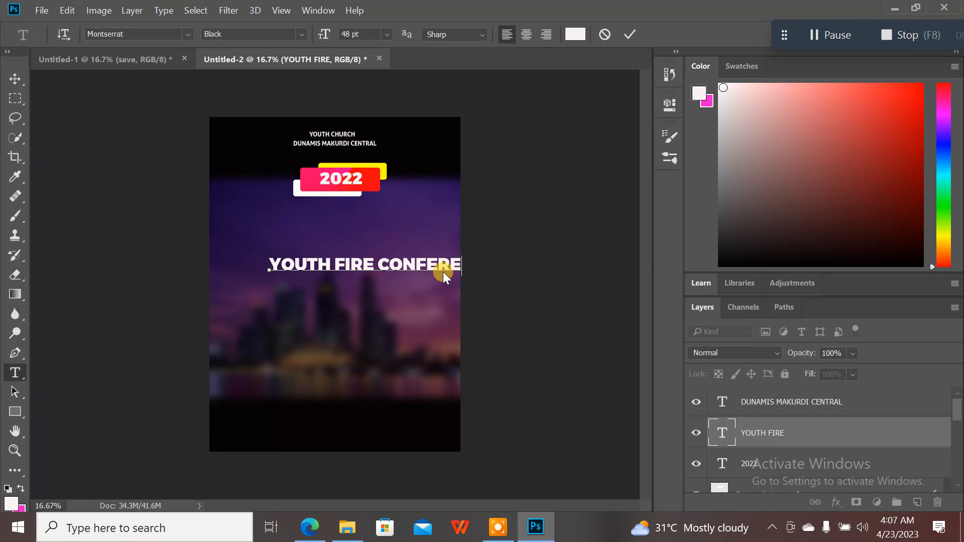
text(FERENCE)
click(410, 316)
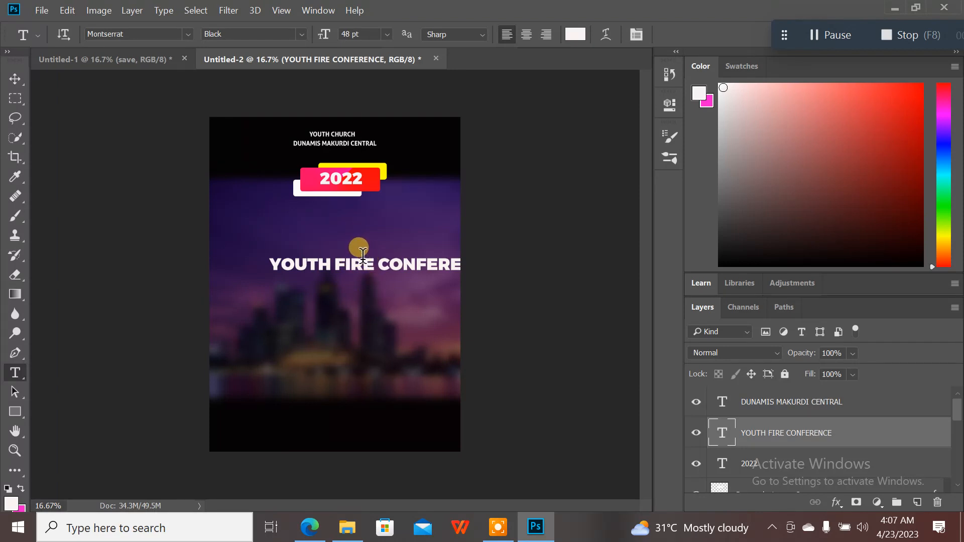
- Move the YOUTH FIRE CONFERENCE title fully inside the page and rotate it so it slopes upward to the right
click(354, 265)
drag(397, 306, 345, 297)
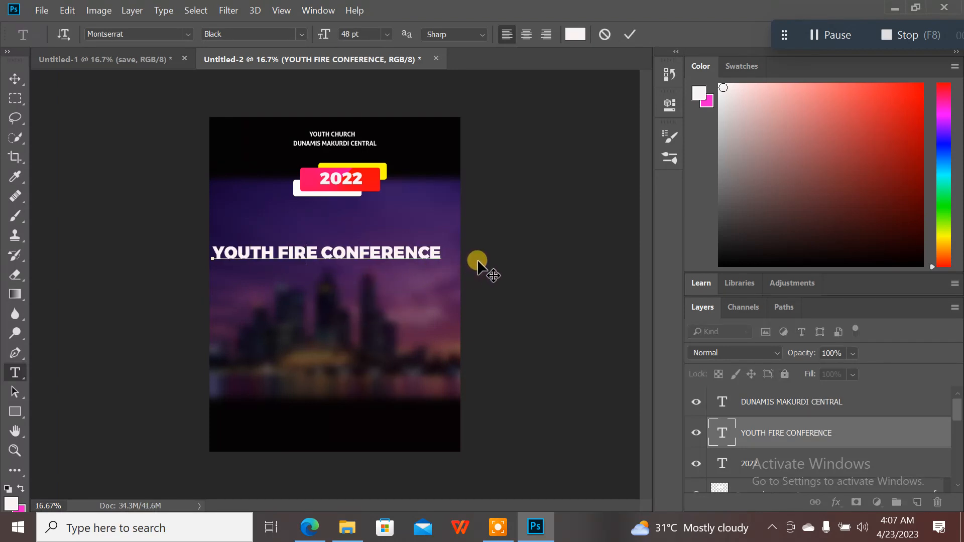
key(ctrl)
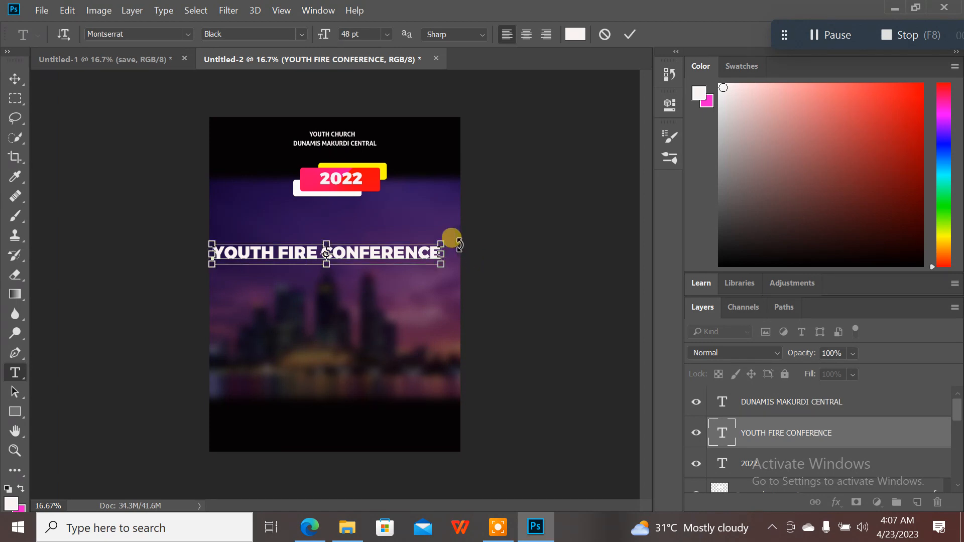
drag(450, 235, 429, 188)
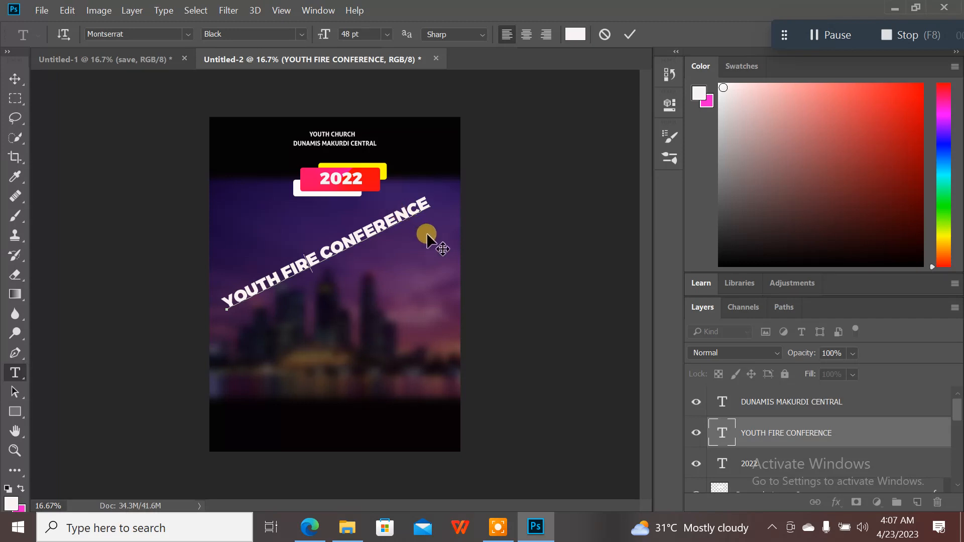
- Break the title into two lines before CONFERENCE and reposition it beneath the 2022 banner
drag(438, 238, 430, 220)
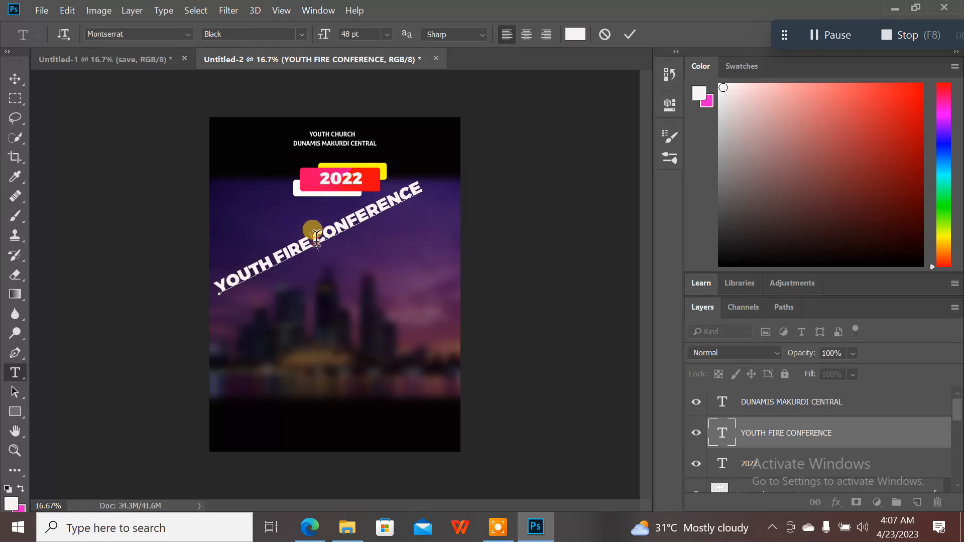
key(Return)
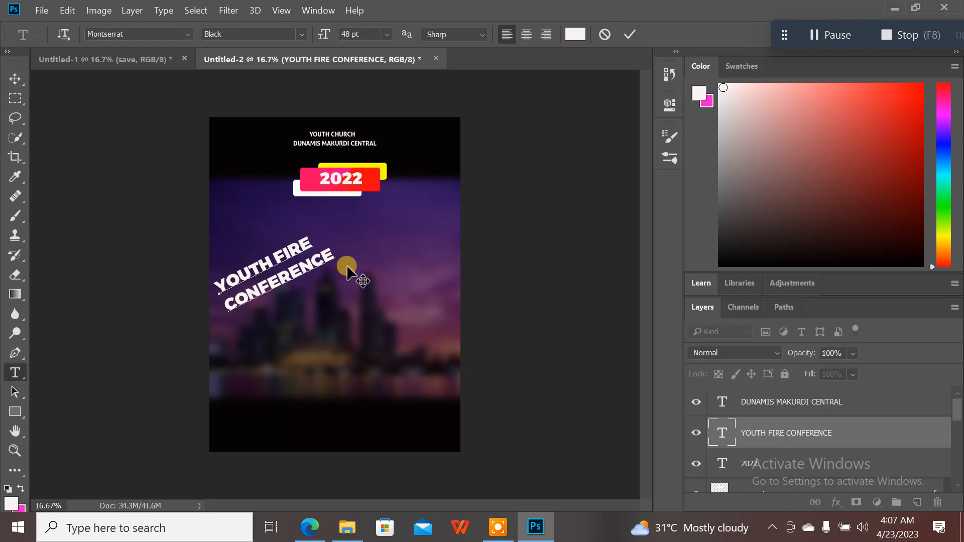
drag(403, 248, 403, 248)
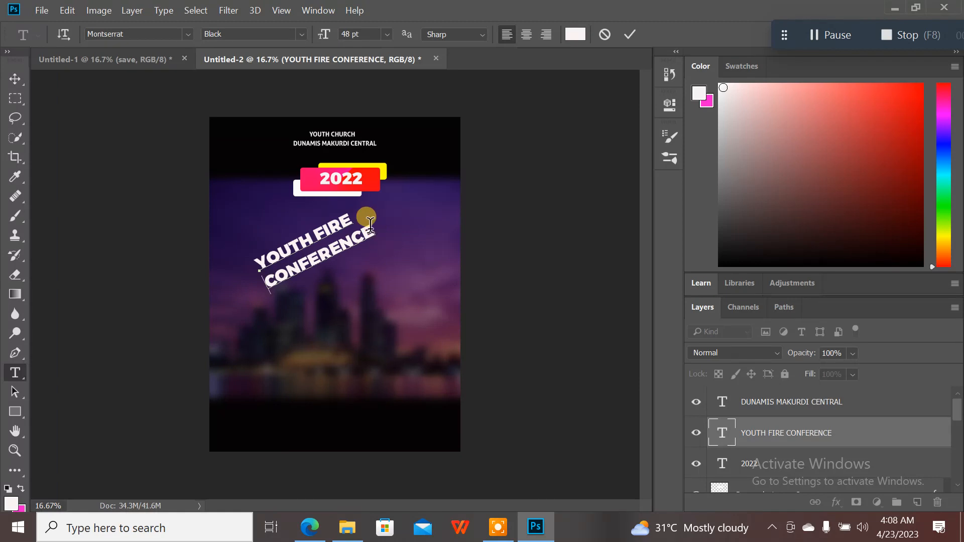
- Change the whole title to Alfa Slab One at 72 pt and shift it toward the page's left side
key(ctrl+a)
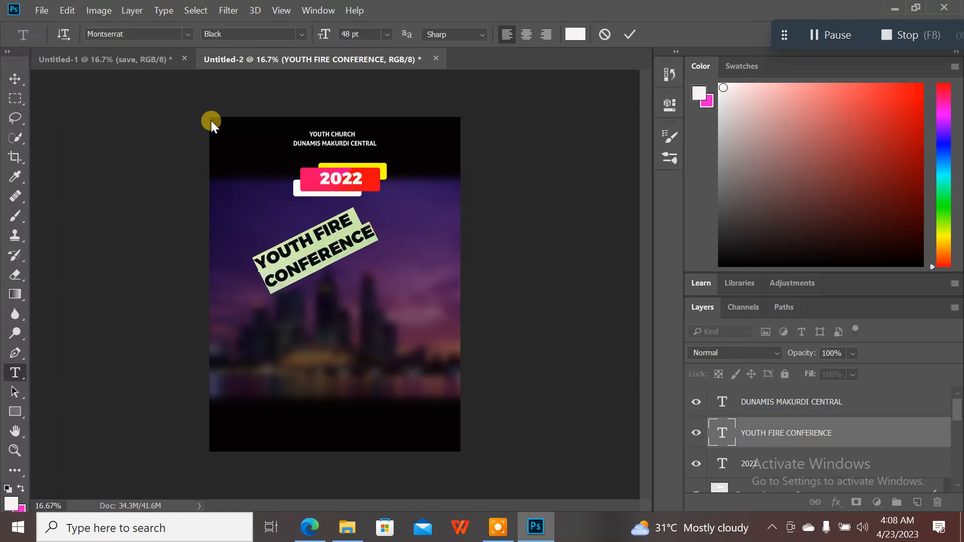
click(185, 36)
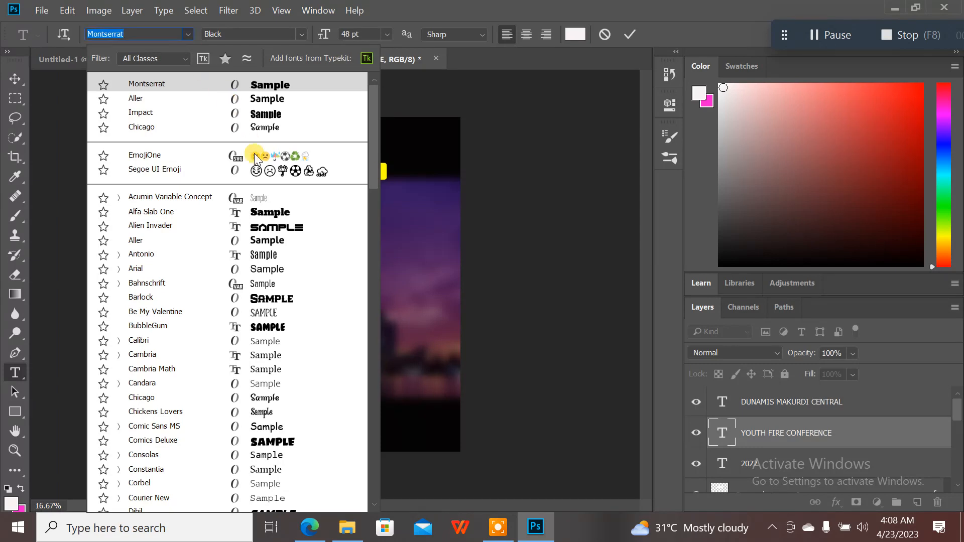
click(285, 217)
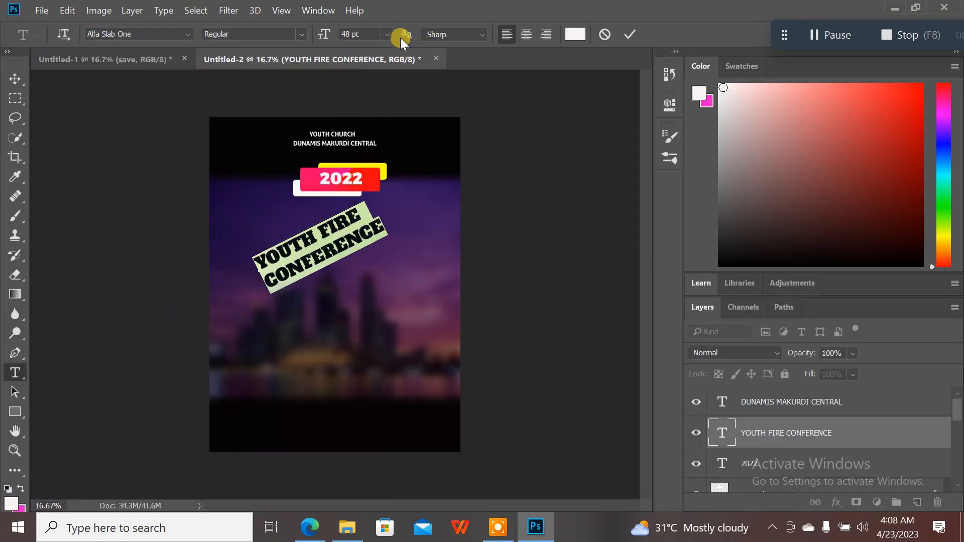
click(386, 34)
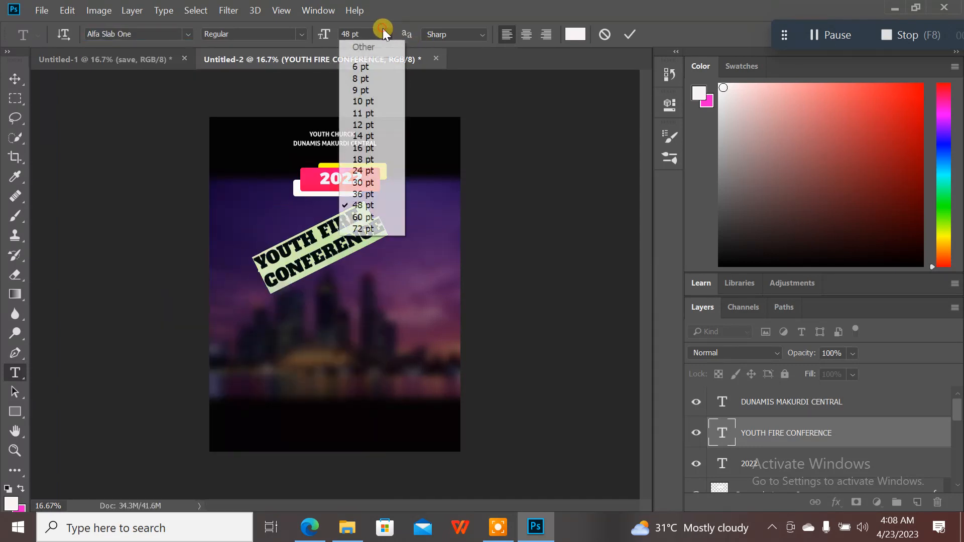
click(375, 228)
drag(279, 340, 243, 350)
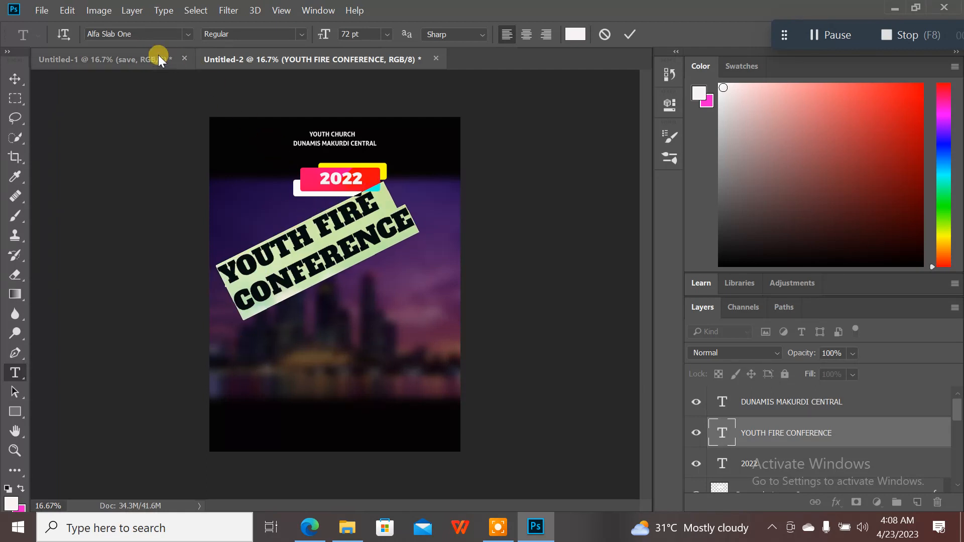
- Check the title's slope in the reference photo, reduce the title's tilt, center it below the banner and commit it
click(136, 57)
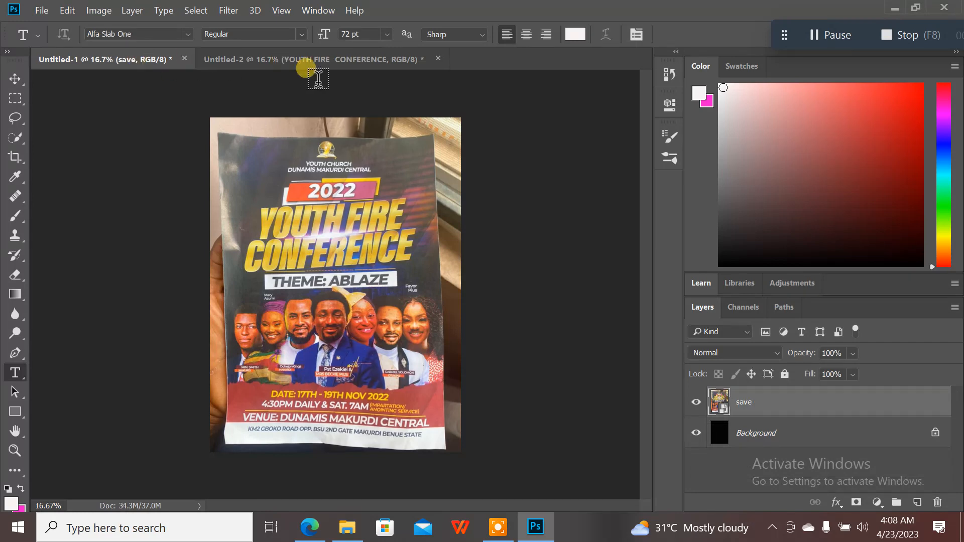
click(349, 61)
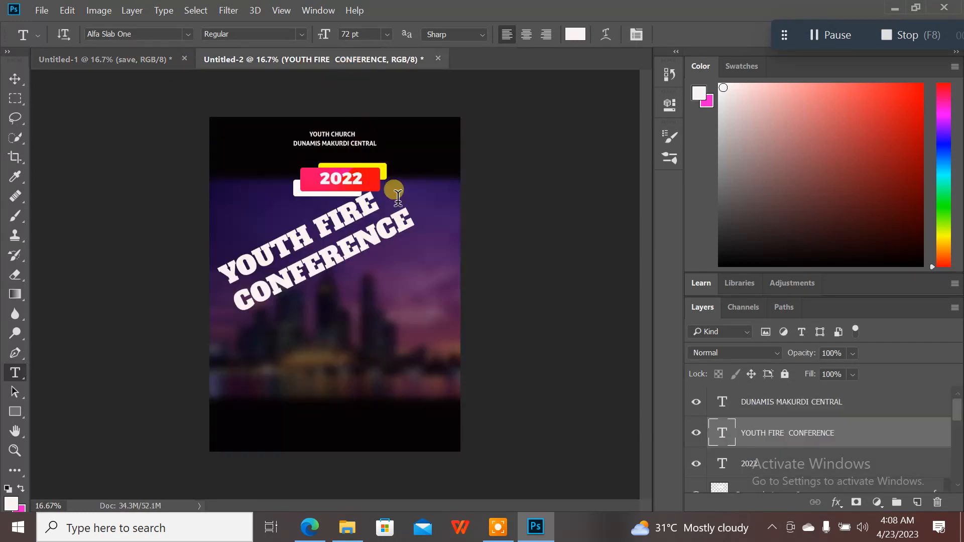
click(399, 229)
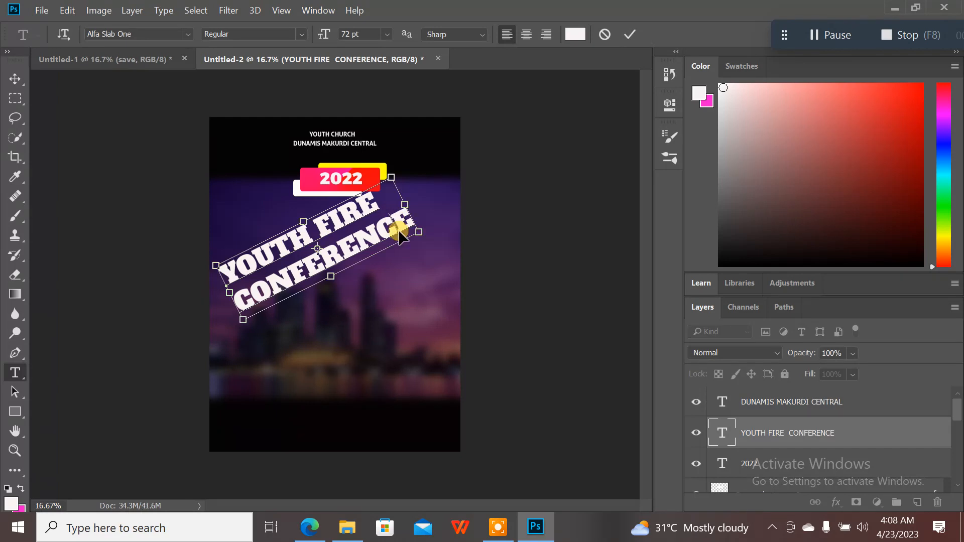
drag(430, 234, 474, 263)
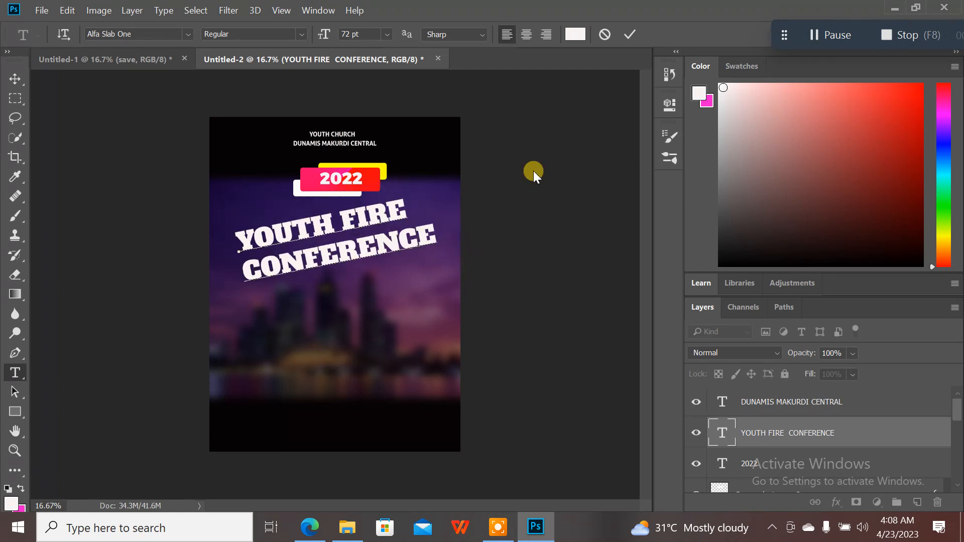
click(629, 39)
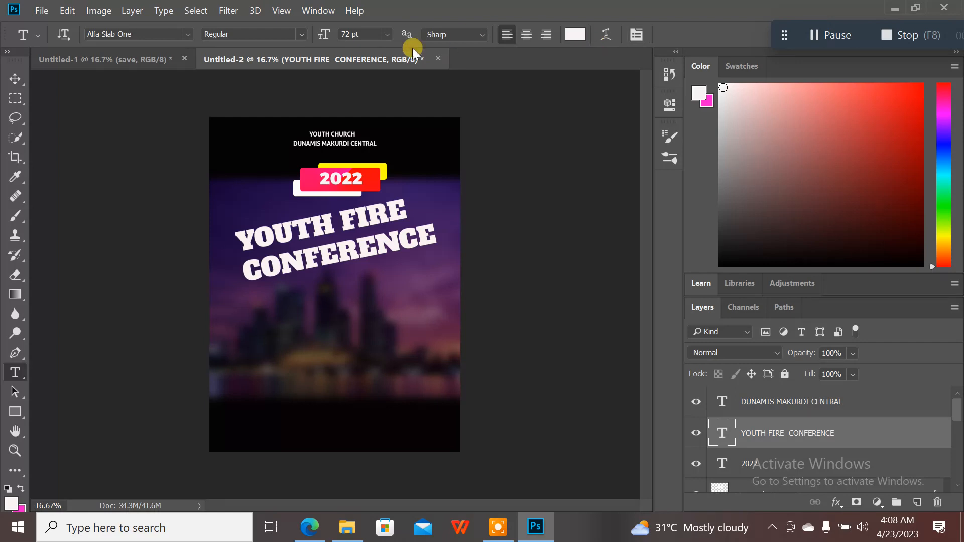
click(163, 62)
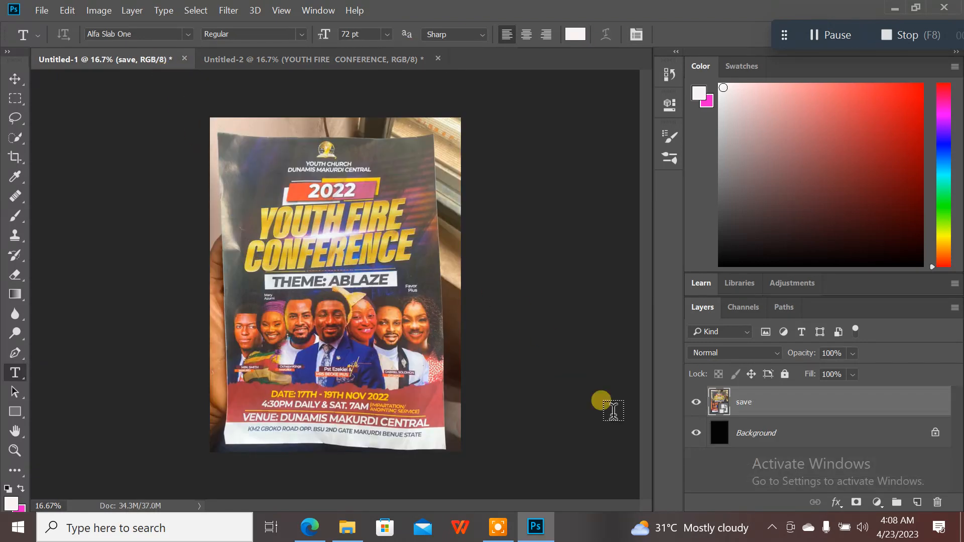
click(844, 506)
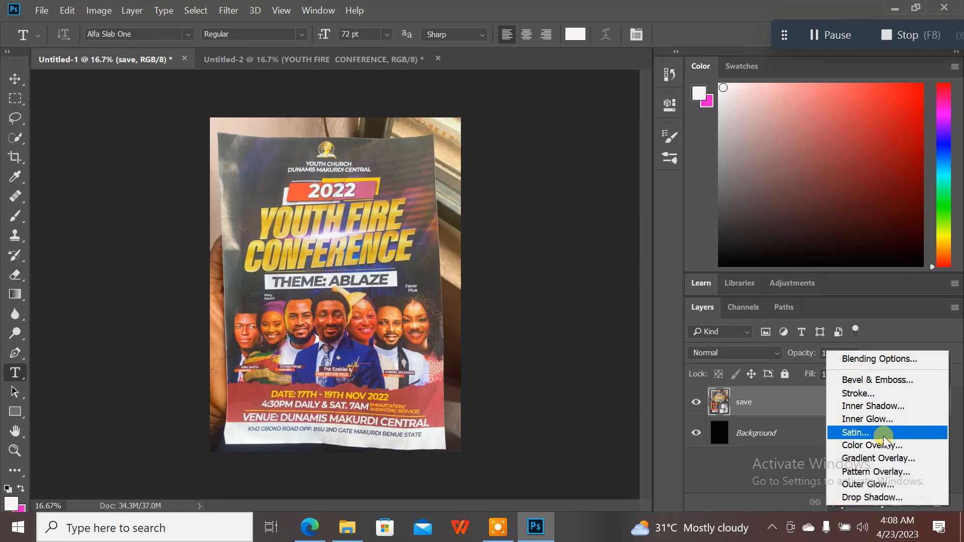
click(887, 458)
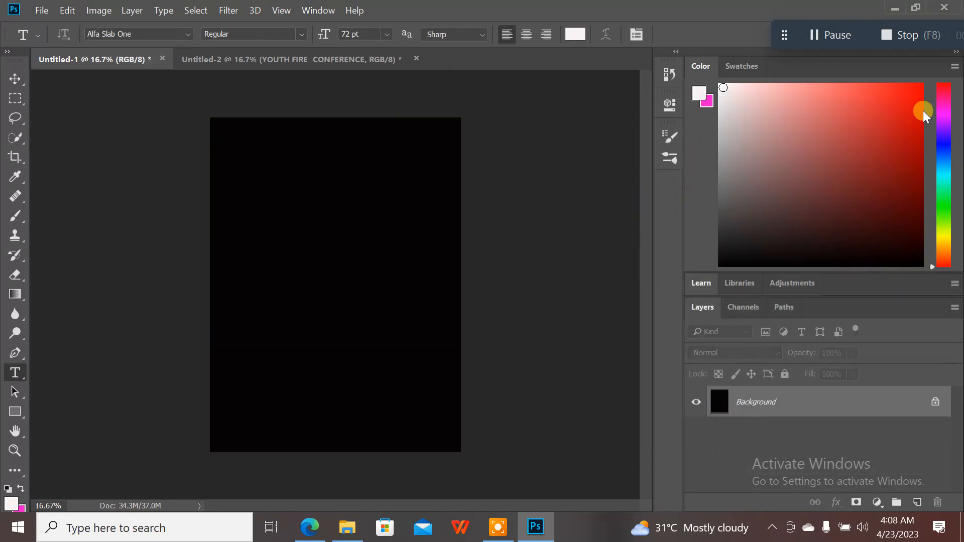
click(362, 54)
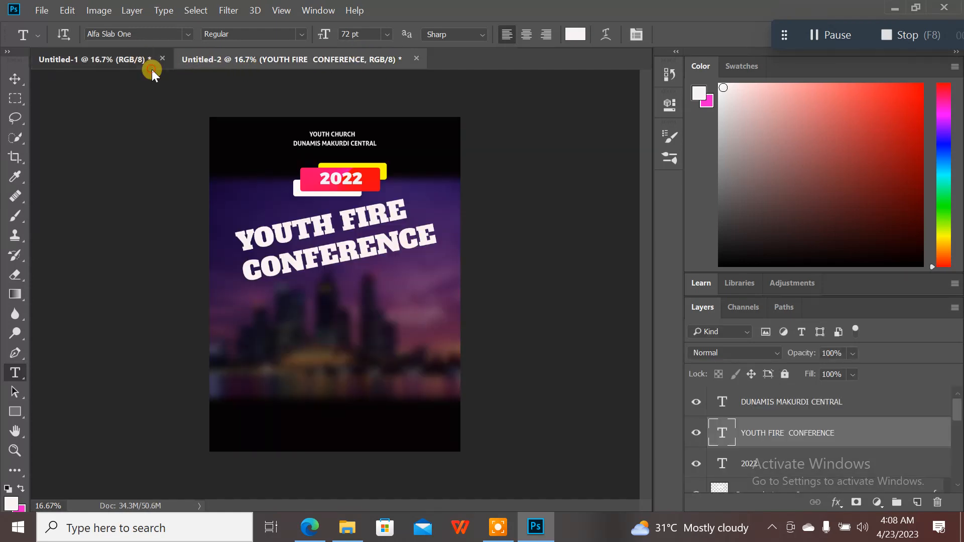
click(147, 61)
drag(290, 168, 287, 161)
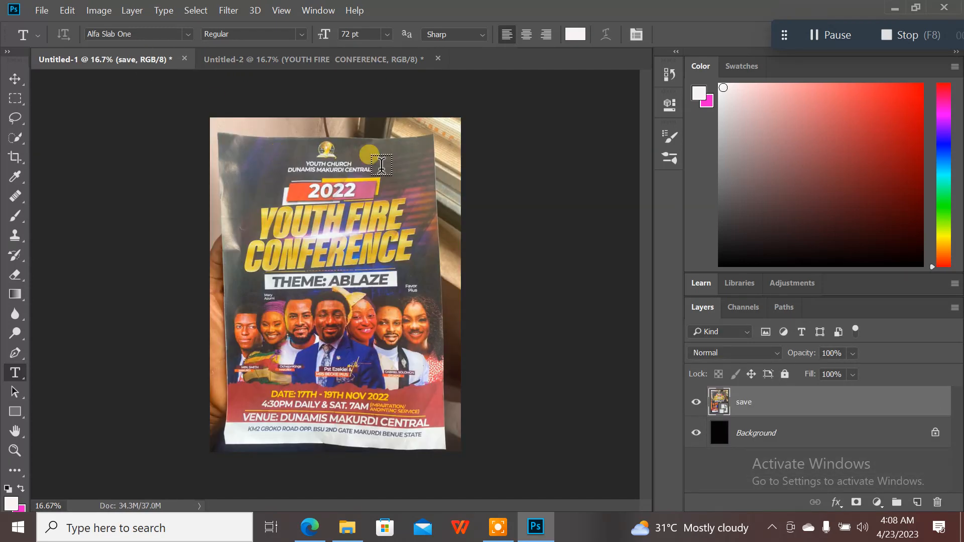
- Return to the Untitled-2 flyer and add a Gradient Overlay effect to the YOUTH FIRE CONFERENCE layer, keeping the title uncovered by the dialog
click(366, 60)
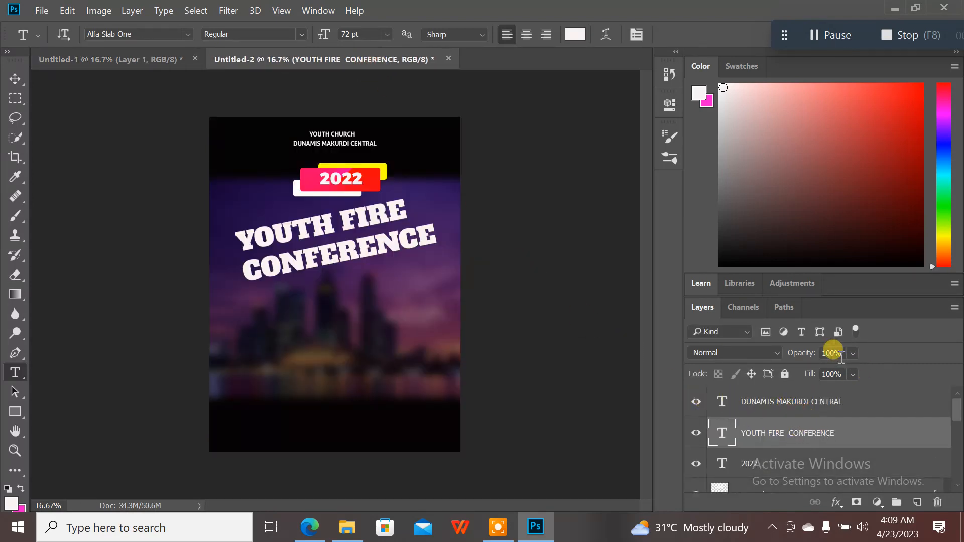
click(836, 501)
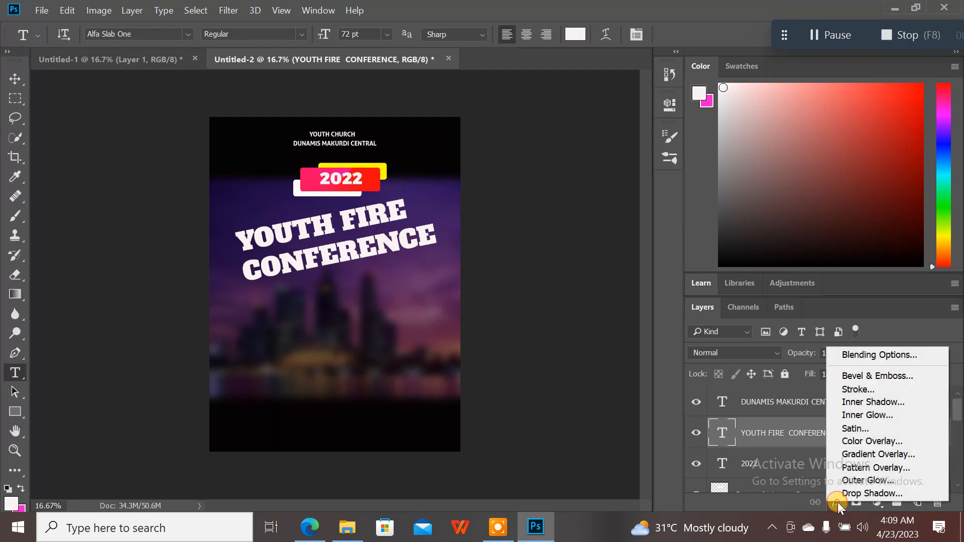
click(863, 453)
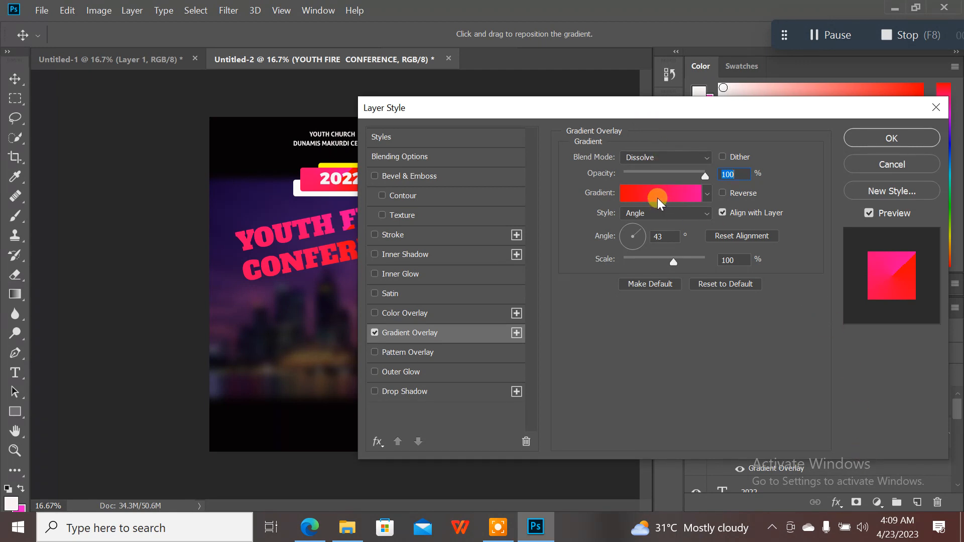
drag(623, 108, 734, 100)
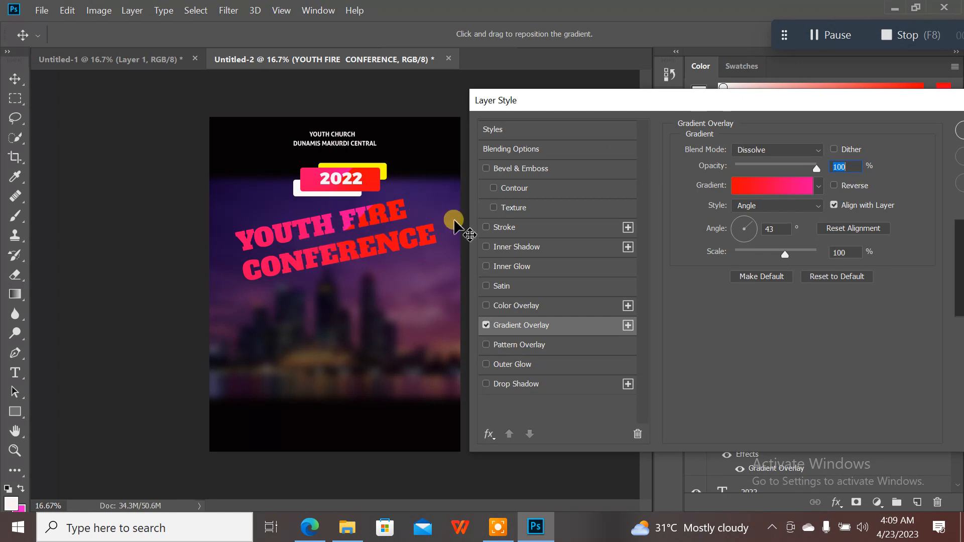
- Edit the title's overlay gradient and change its starting color stop at location 0% to orange ef9a07
click(777, 185)
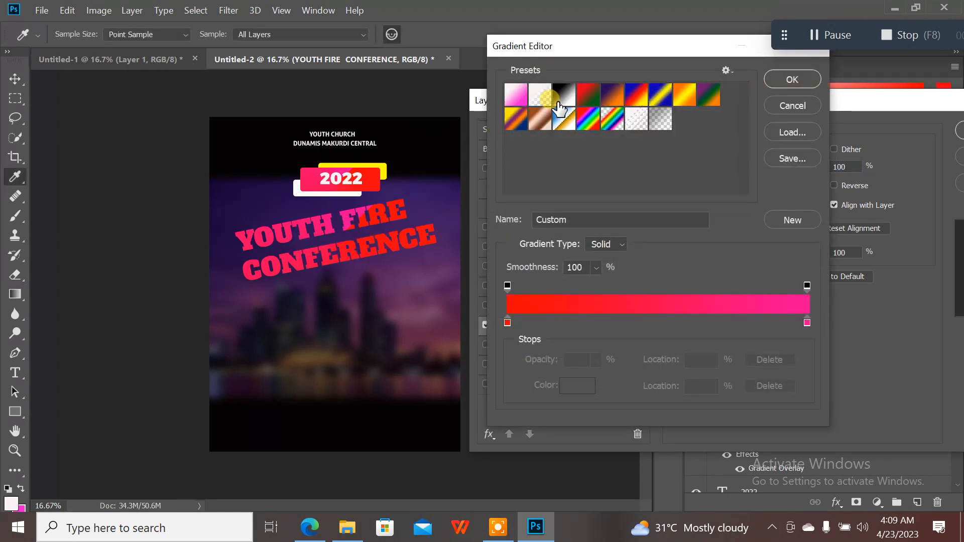
click(508, 318)
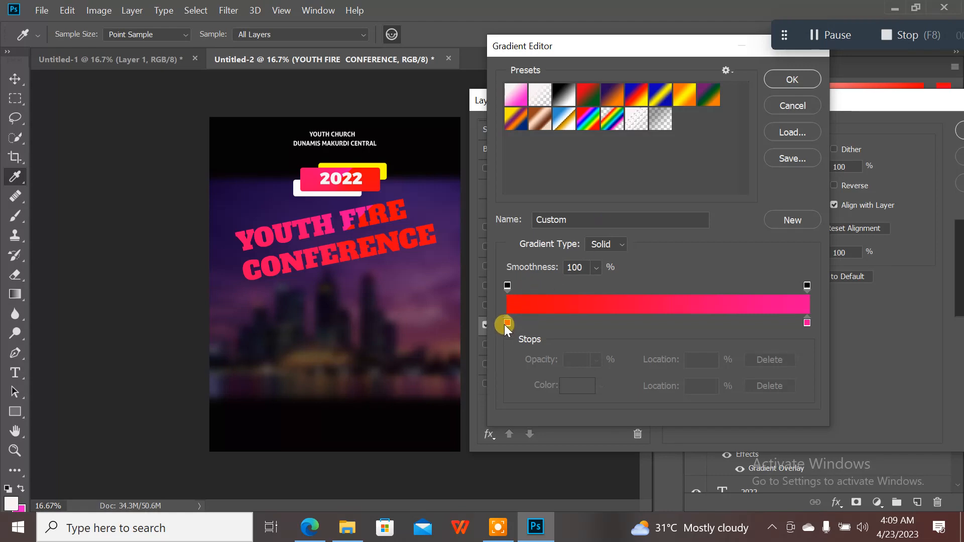
double_click(507, 324)
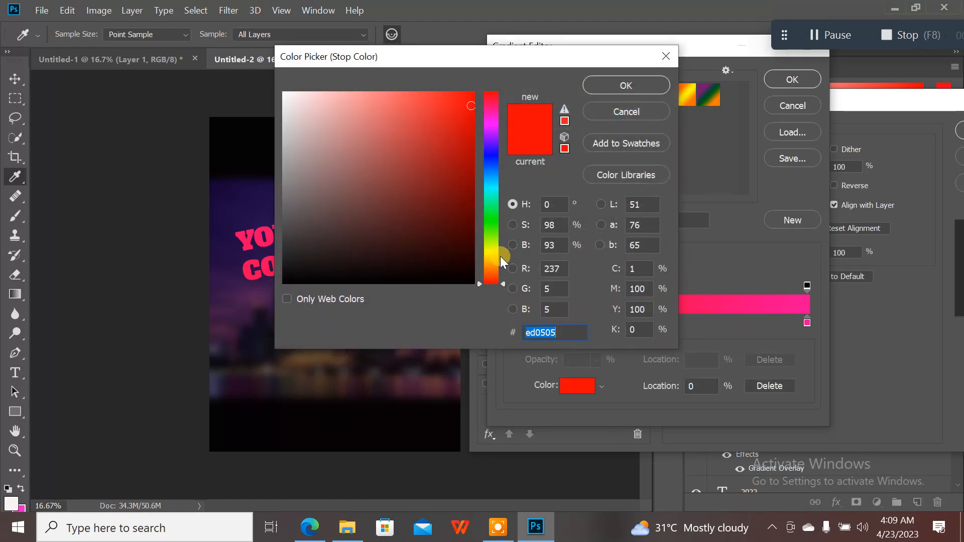
drag(500, 256, 493, 263)
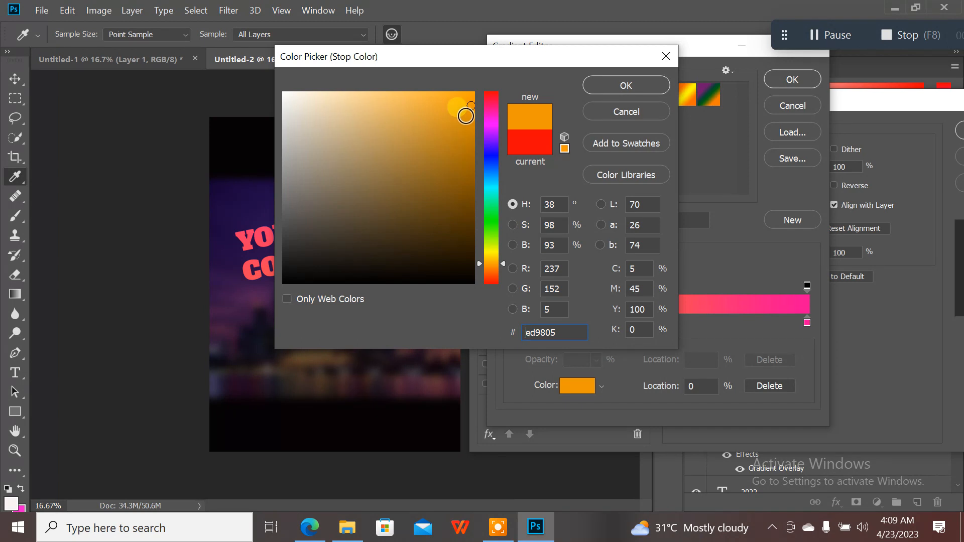
mouse_move(466, 116)
mouse_down()
mouse_move(458, 95)
mouse_move(470, 104)
mouse_up()
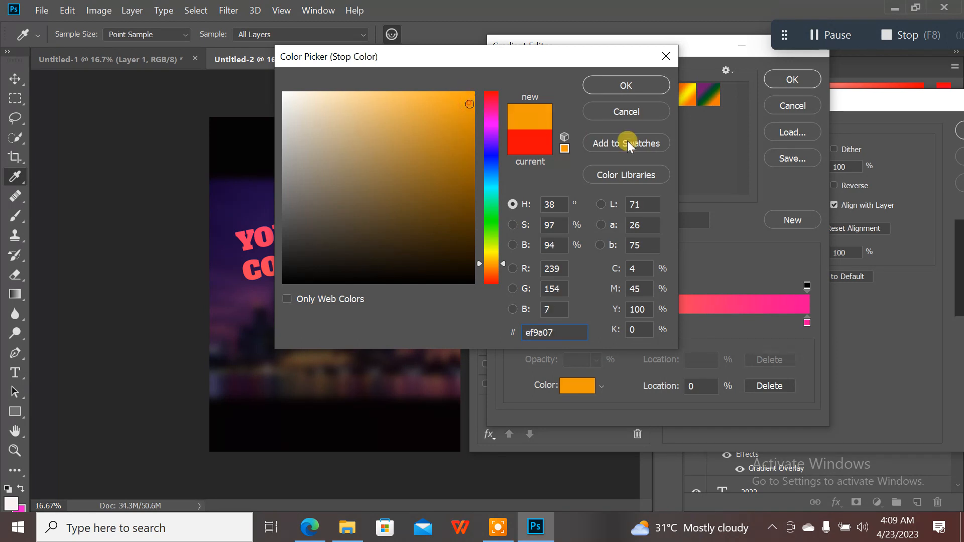
click(637, 85)
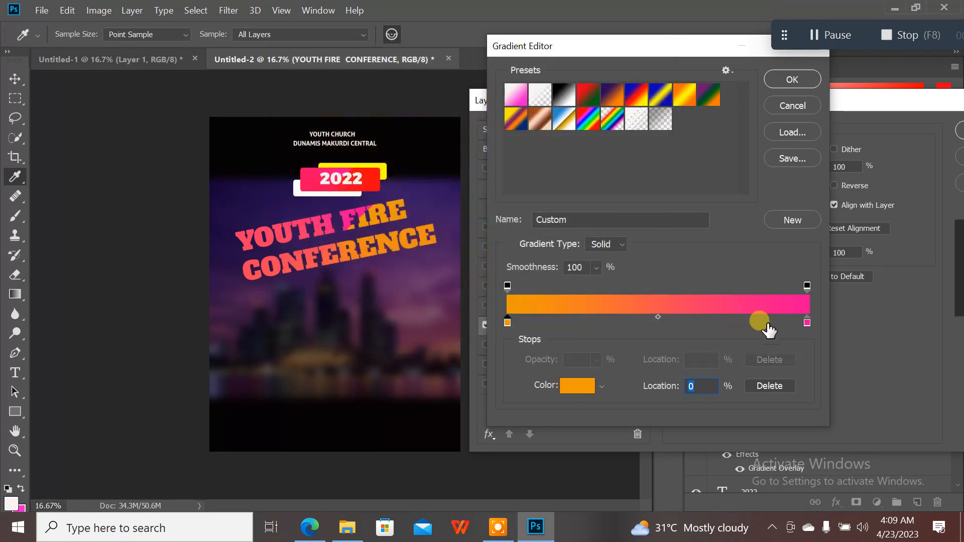
- Open the color of the gradient's end stop at location 100% for editing
double_click(804, 319)
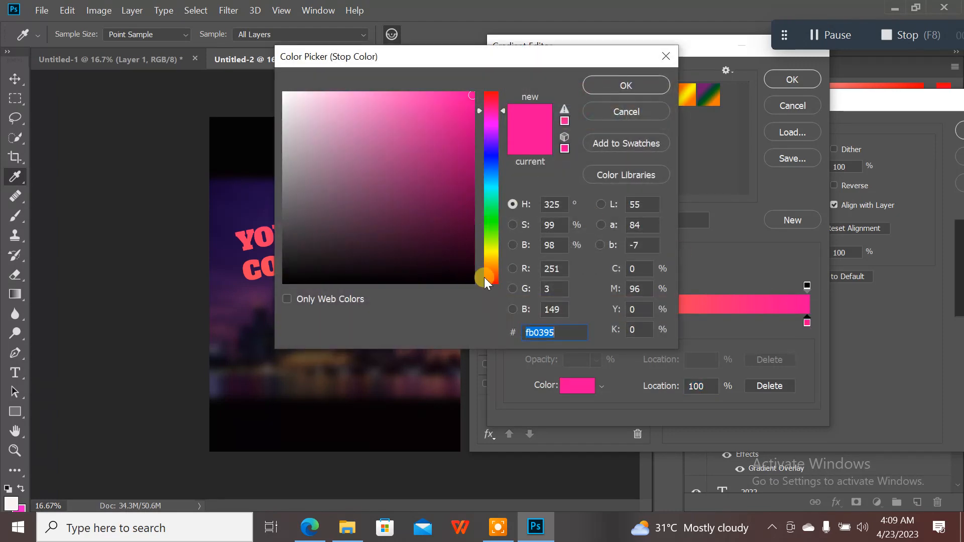
- Set the title gradient's end colour stop to yellow #fbec03 and apply the gradient overlay to the YOUTH FIRE CONFERENCE layer
click(496, 267)
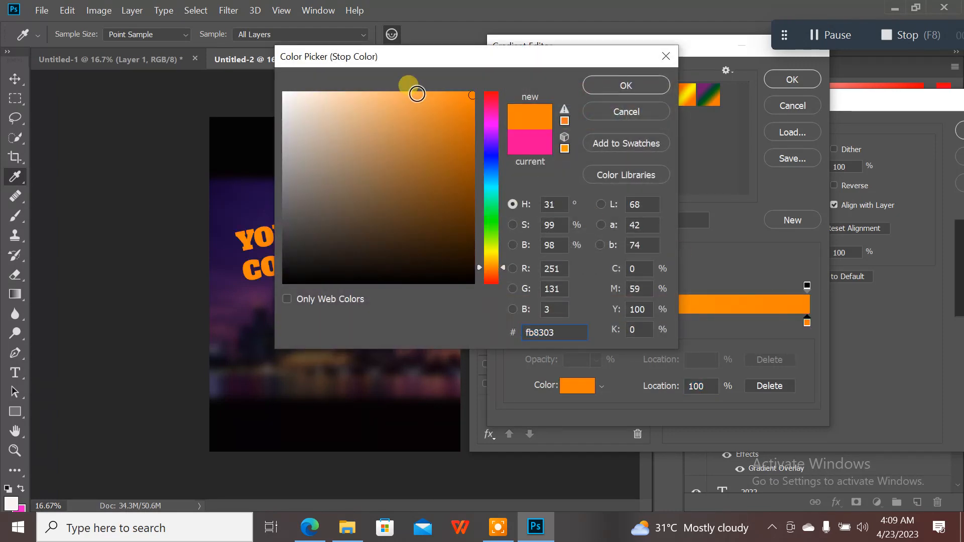
click(492, 254)
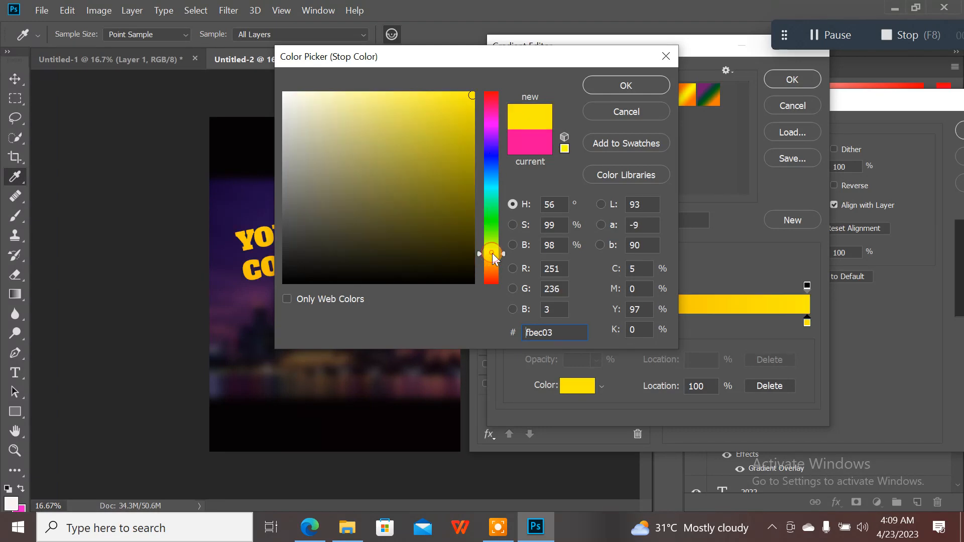
click(627, 91)
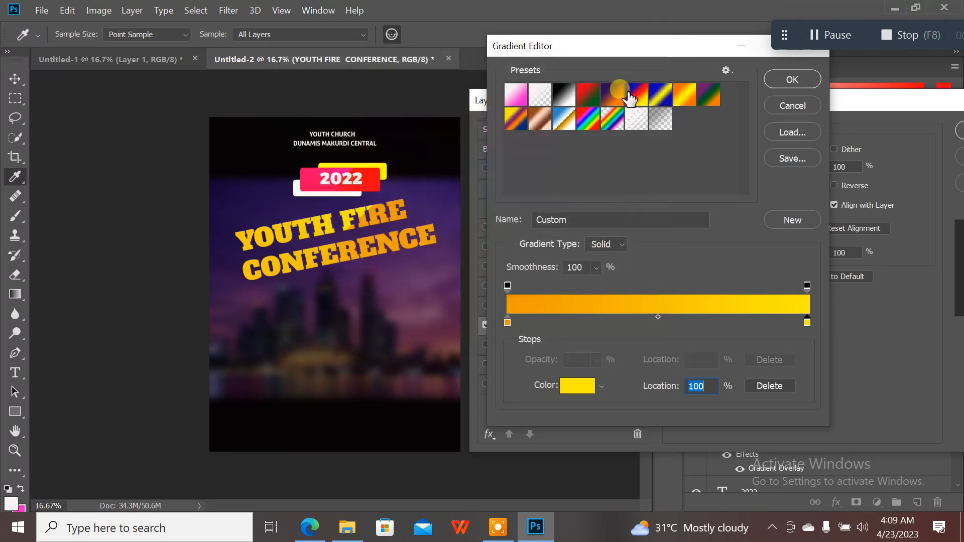
click(792, 81)
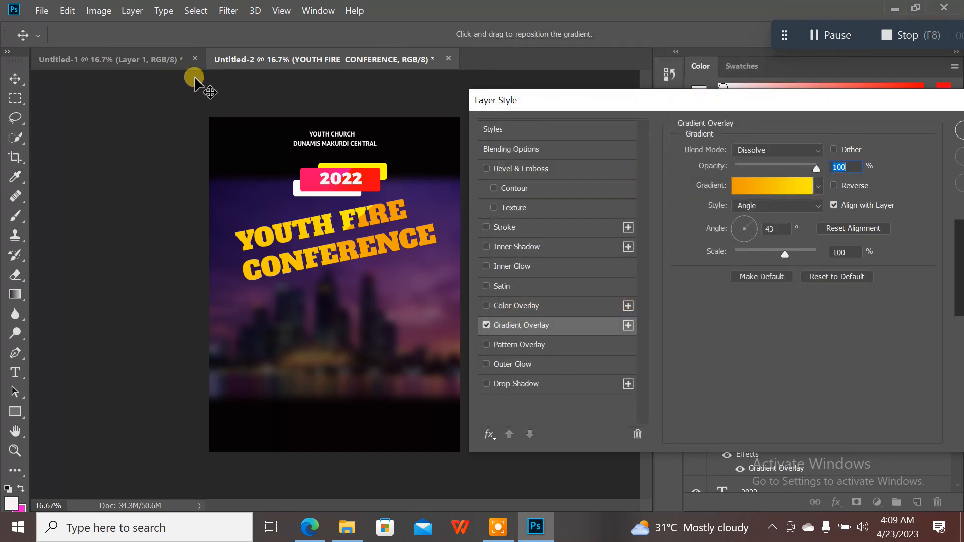
click(114, 60)
click(959, 130)
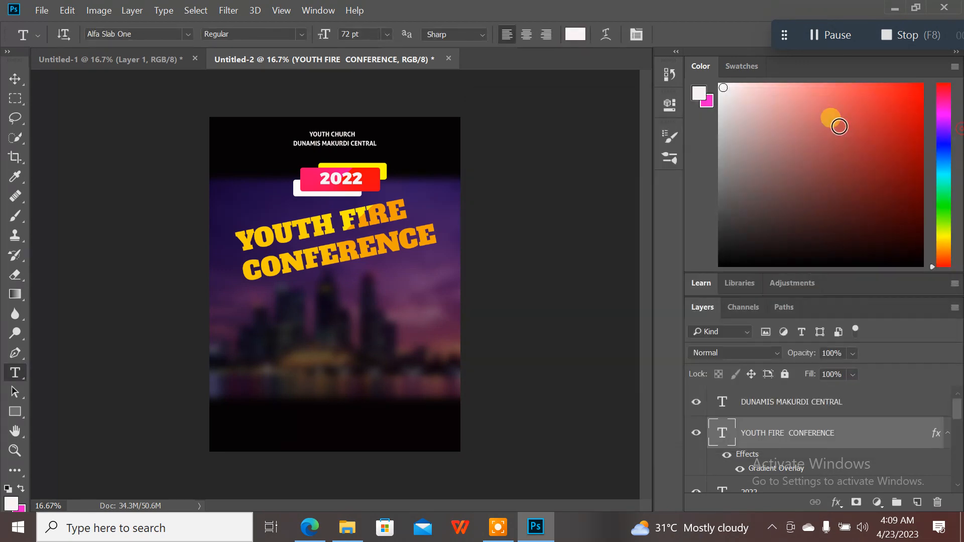
- Check the reference flyer in Untitled-1 and enter a row of dashes as new text beneath the CONFERENCE title in Untitled-2
click(153, 61)
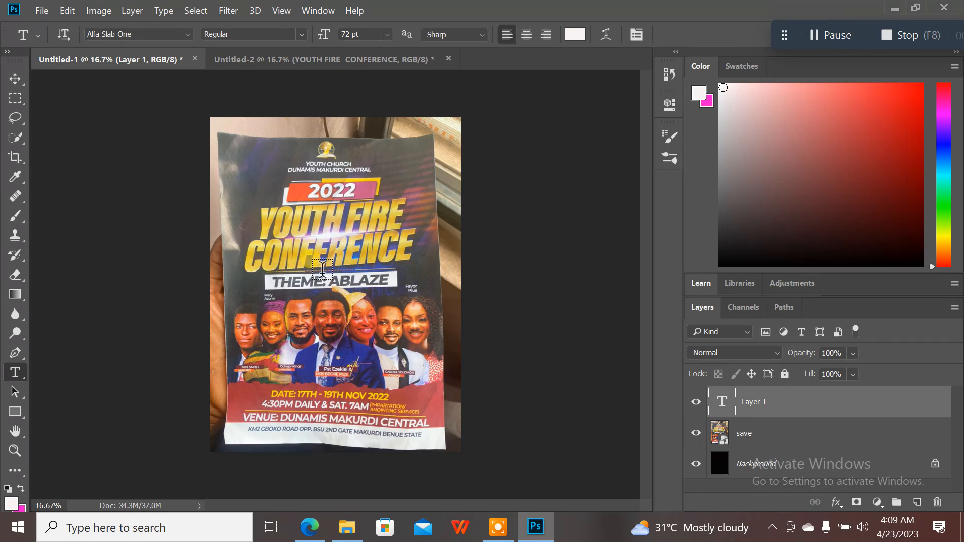
click(323, 60)
click(278, 286)
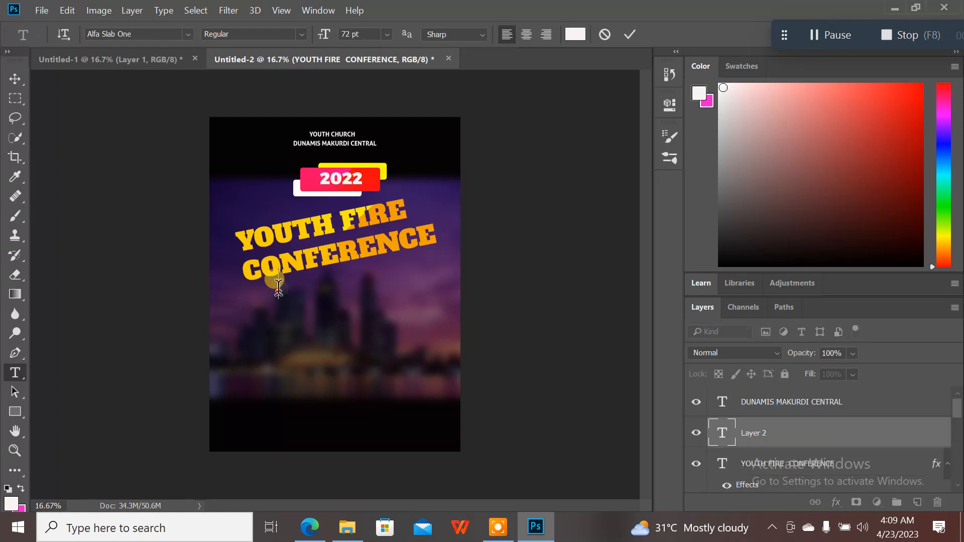
text(------)
key(BackSpace)
key(BackSpace)
key(BackSpace)
key(BackSpace)
key(BackSpace)
key(BackSpace)
text(--------------)
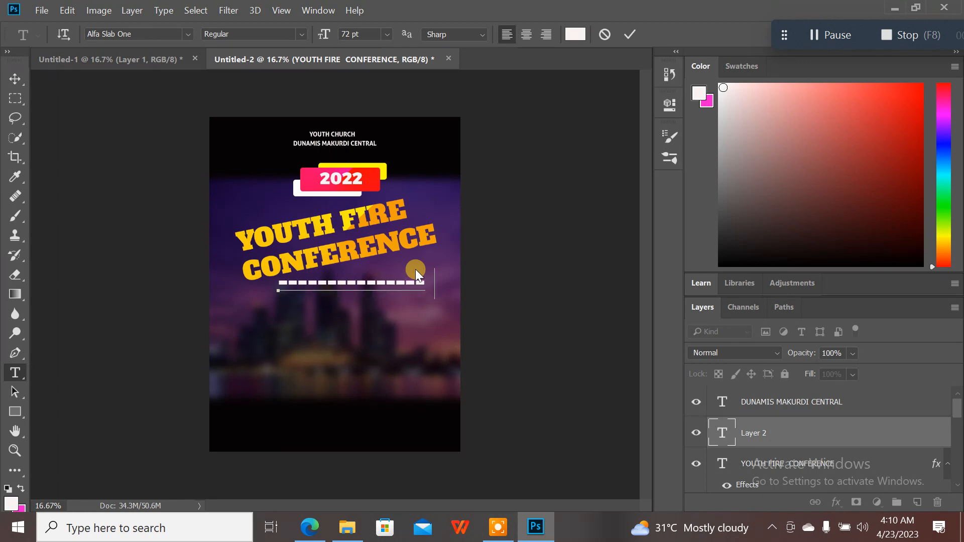
text(---)
- Set the font size of the whole row of dashes to 18 pt
drag(455, 281, 279, 281)
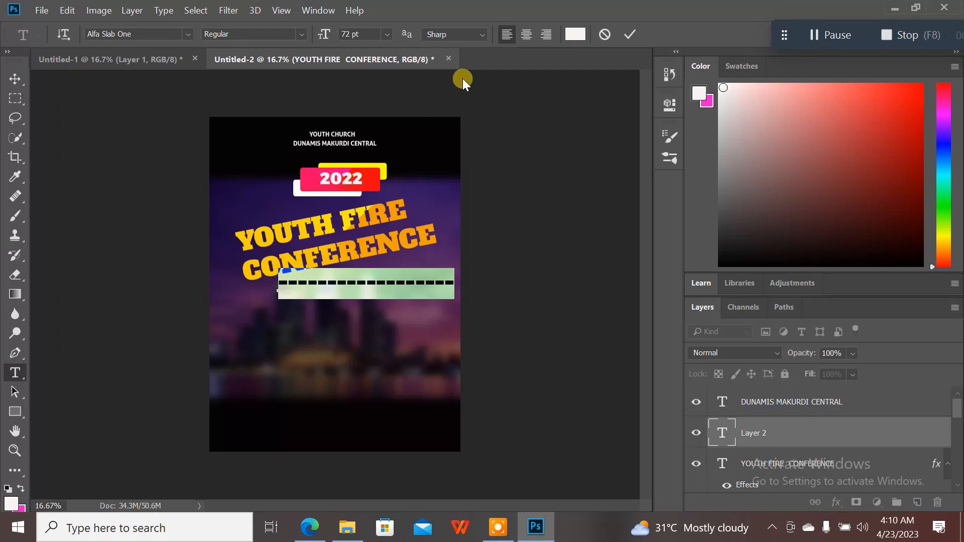
click(385, 35)
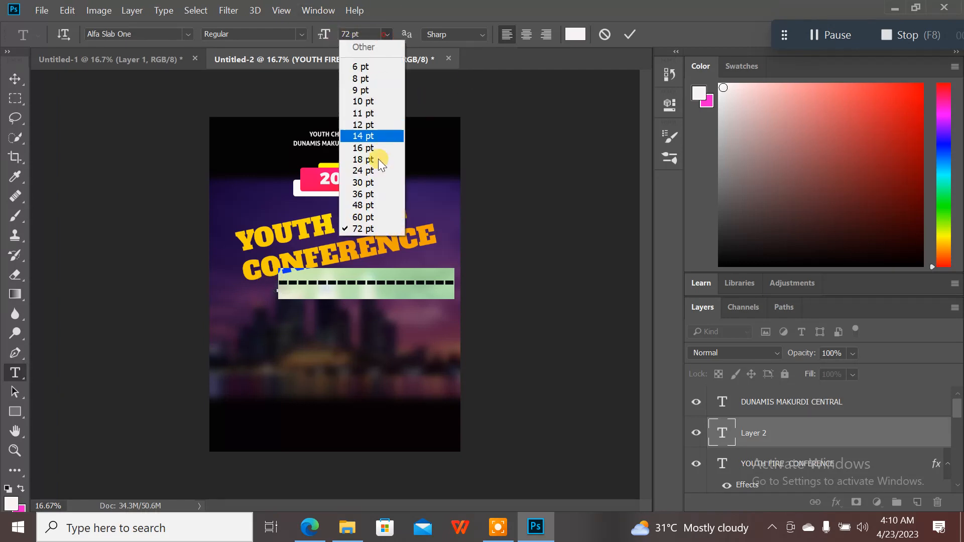
click(372, 185)
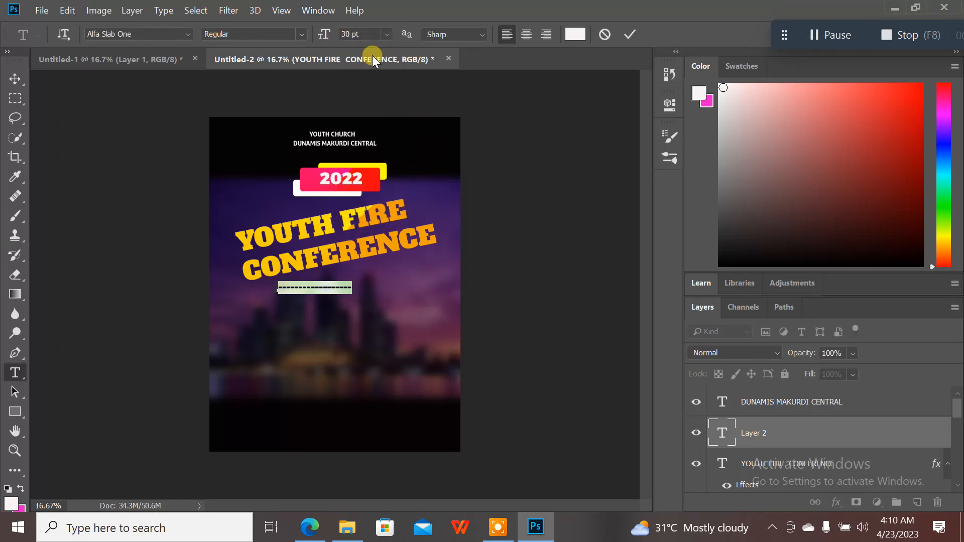
click(387, 34)
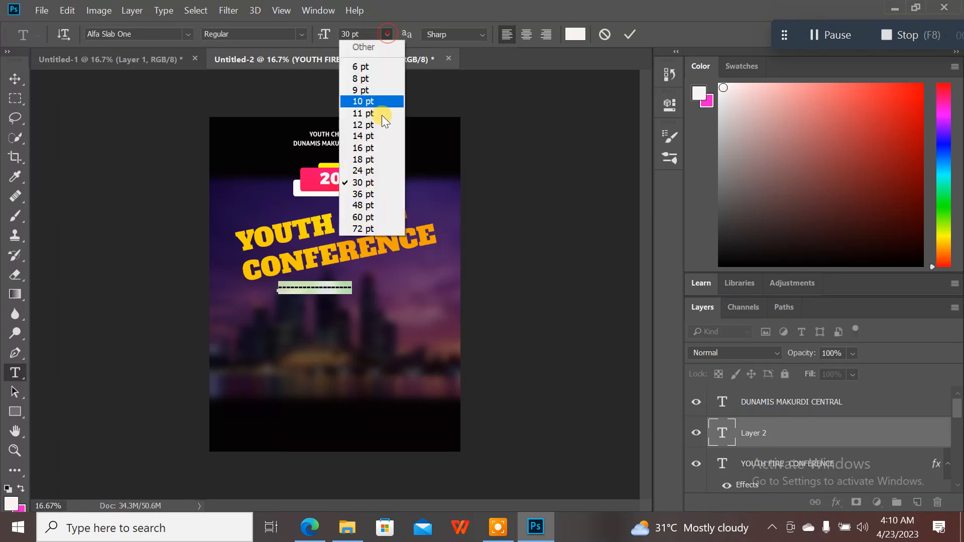
click(382, 159)
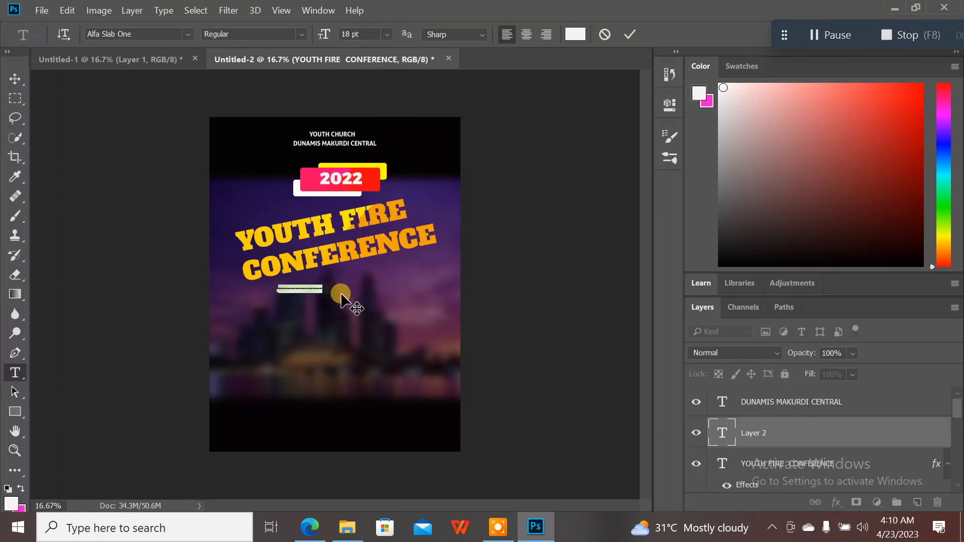
- Move the row of dashes up close beneath the title, lengthen it with more dashes and commit the text
drag(341, 297, 368, 285)
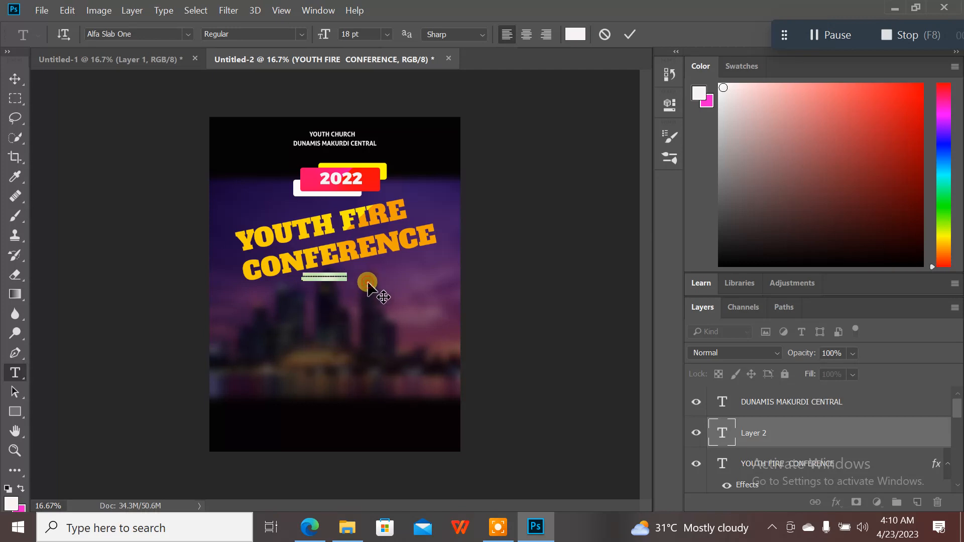
click(349, 275)
click(633, 40)
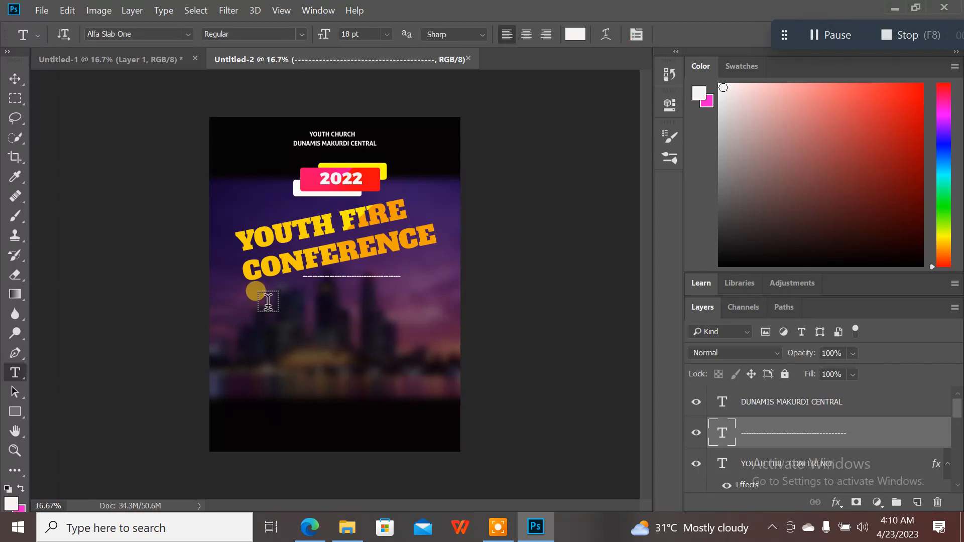
- Draw a white rectangle about 1477 by 210 px below the dashed line and compare it with the reference flyer in Untitled-1
click(18, 411)
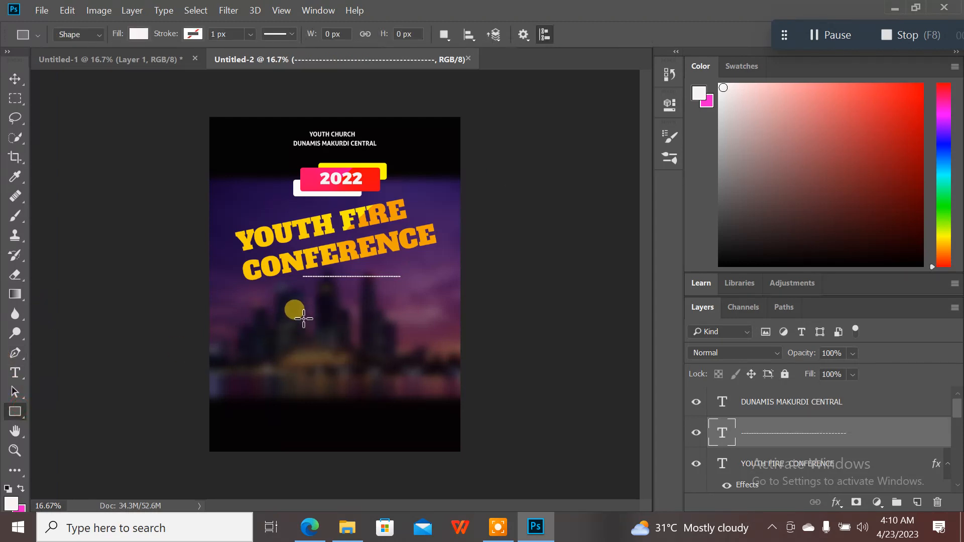
drag(284, 285, 407, 303)
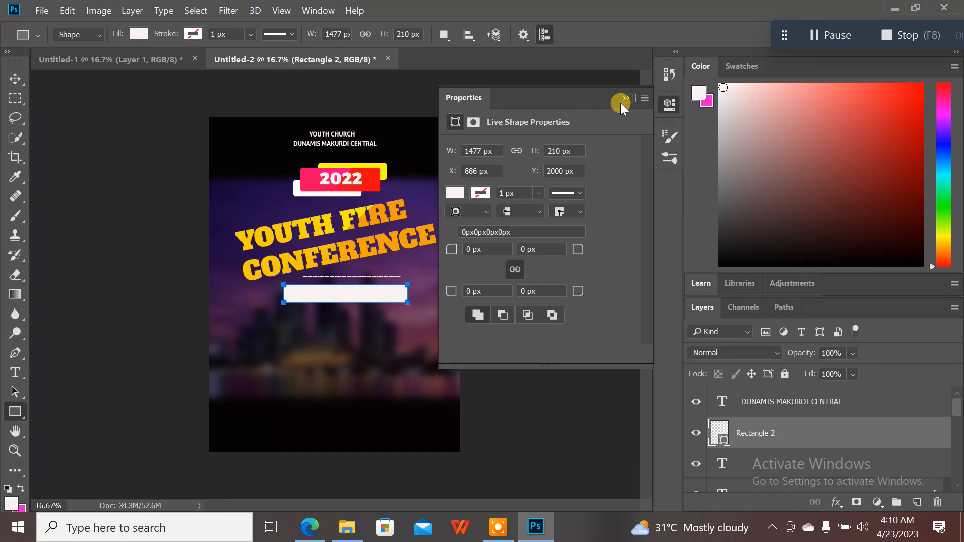
click(623, 102)
click(138, 59)
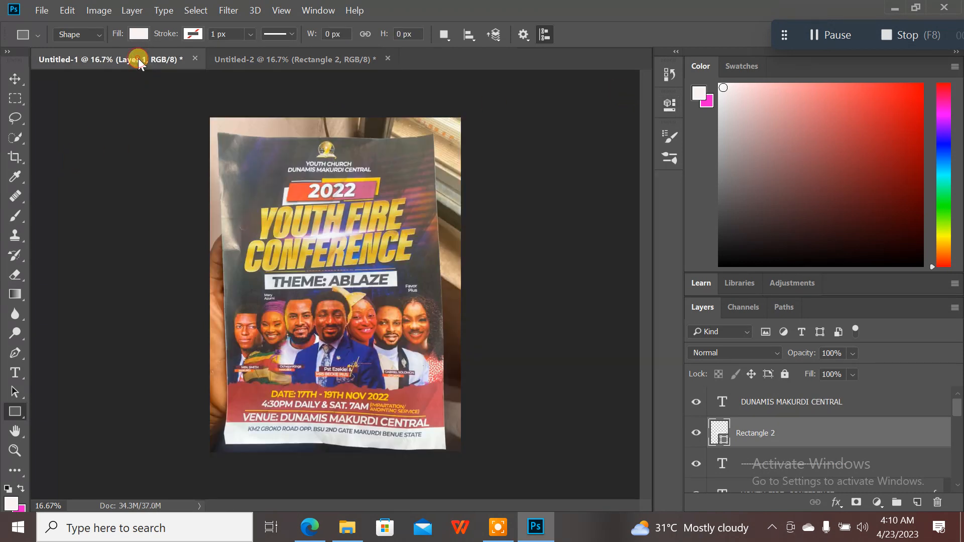
click(315, 74)
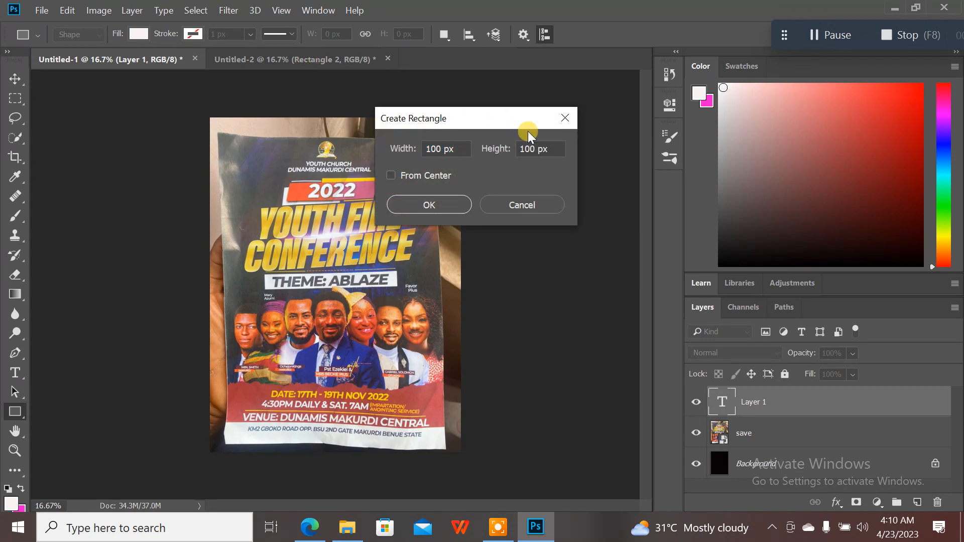
click(568, 120)
click(345, 60)
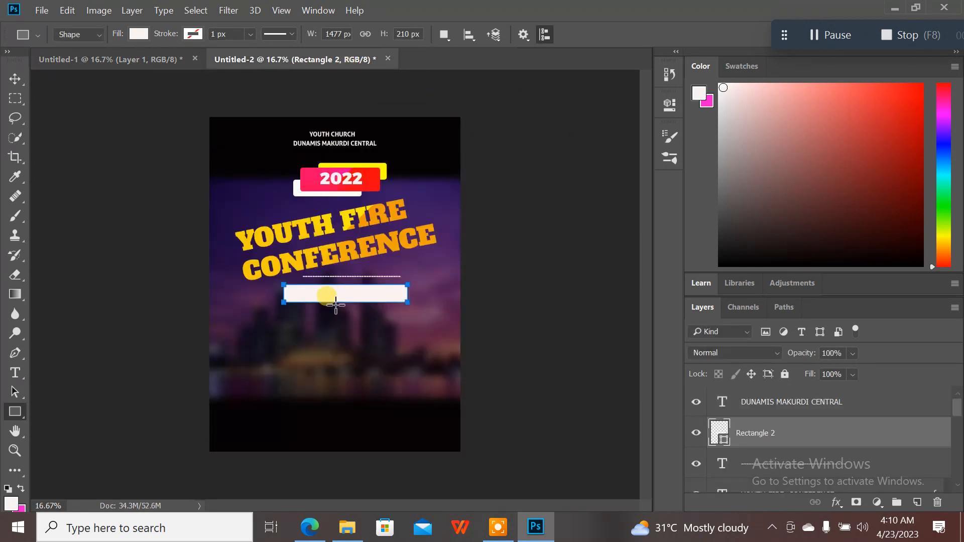
- Start a text box inside the white rectangle, set the text colour to near-black #030000 and commit the text
click(12, 377)
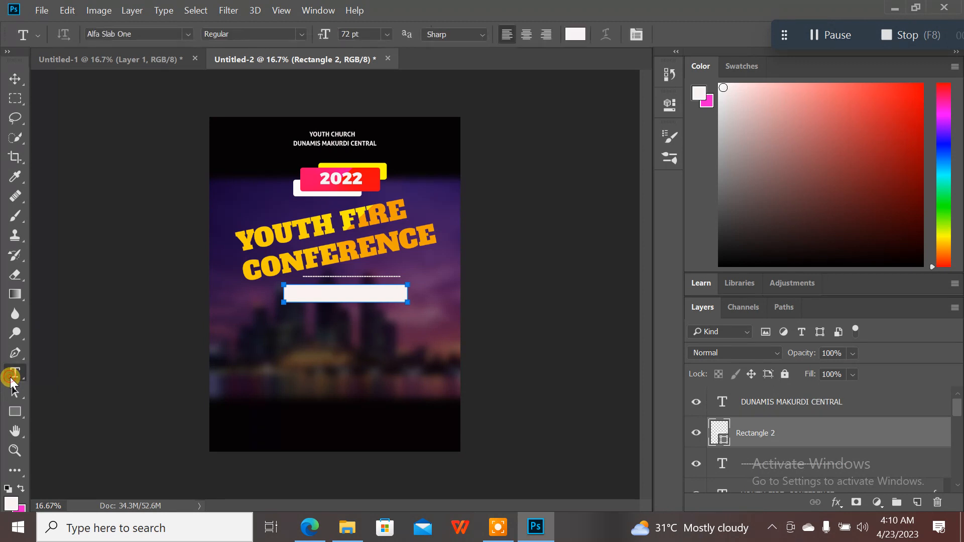
click(293, 291)
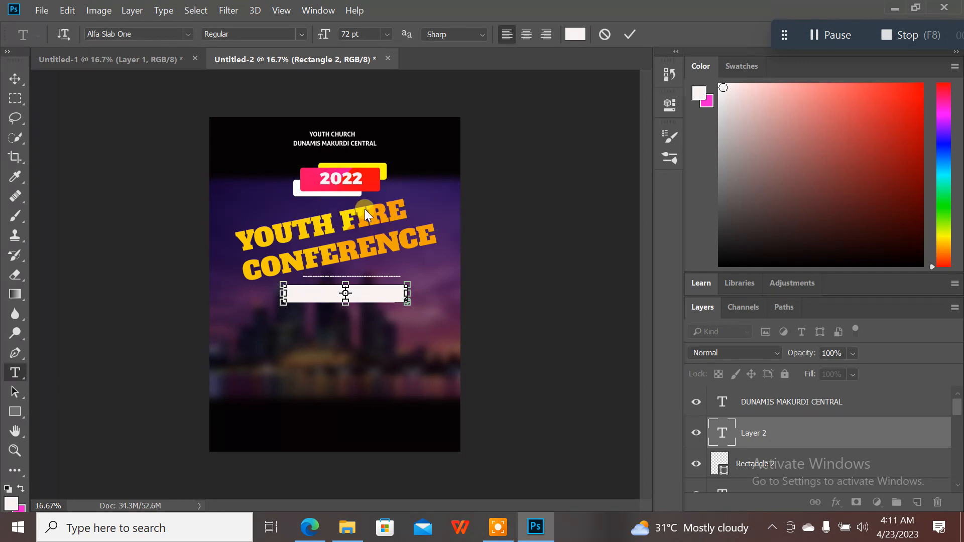
click(575, 34)
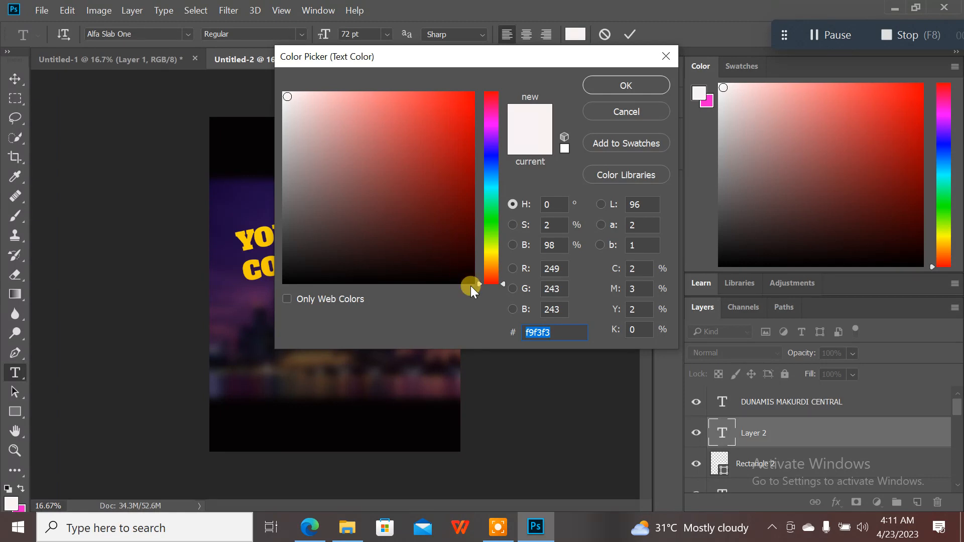
click(470, 282)
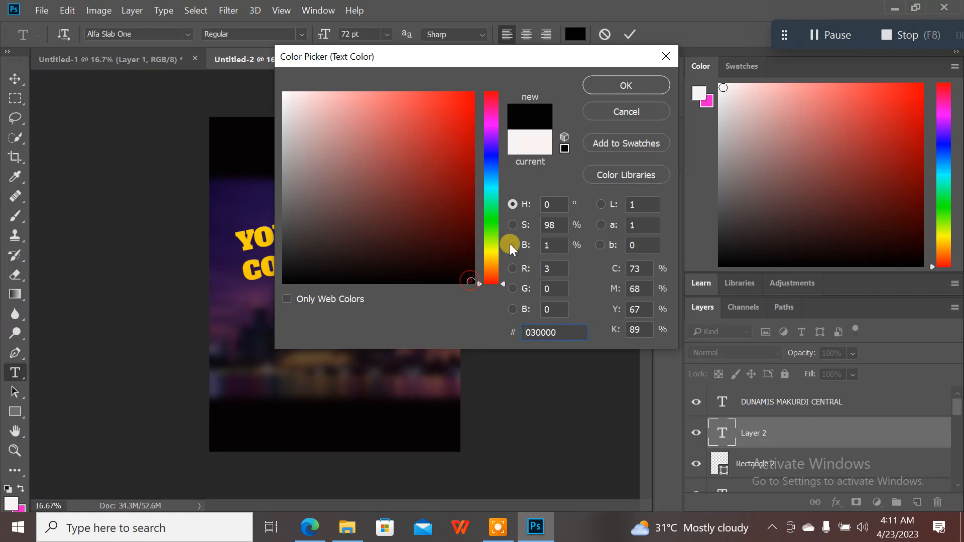
click(646, 86)
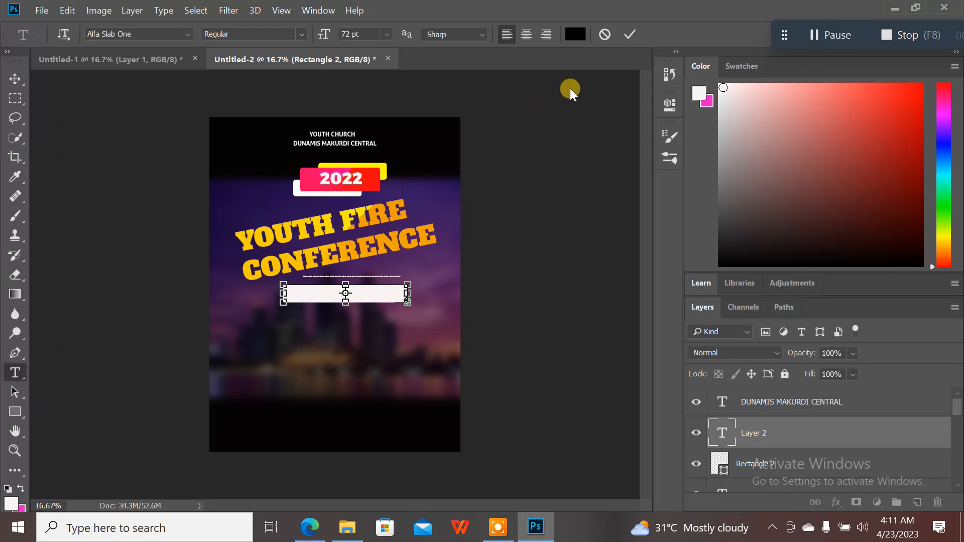
click(628, 34)
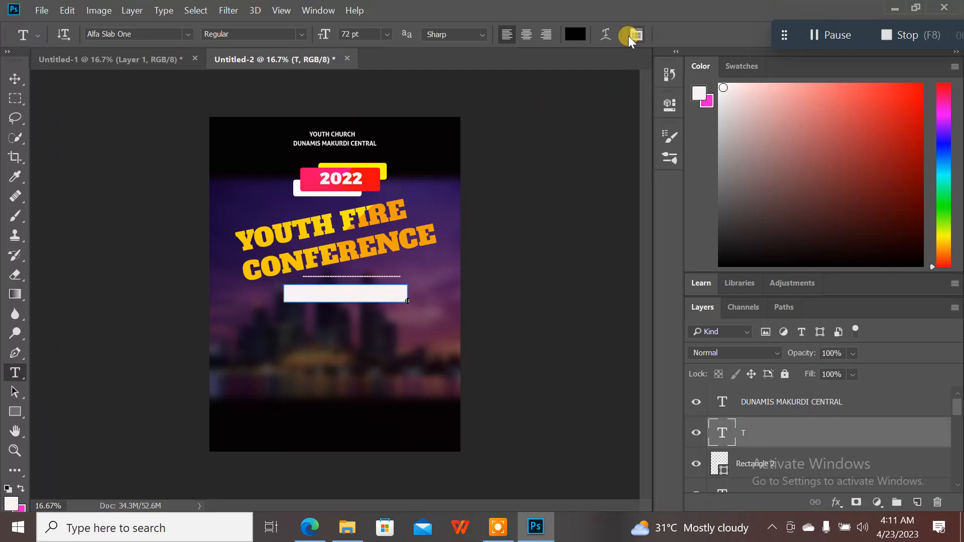
- Add the text "THEME: ABLAZE" over the white rectangle, shift it left across the flyer and commit it
click(315, 292)
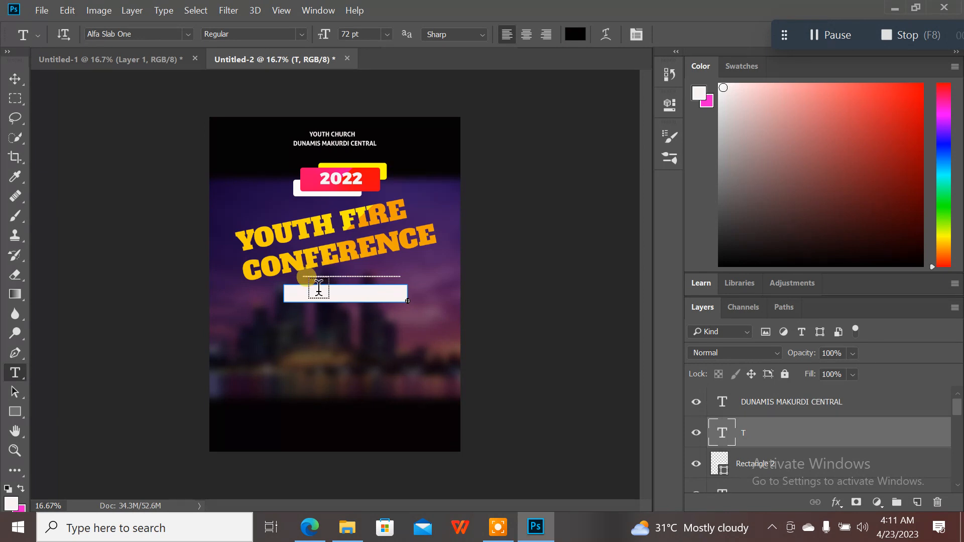
text(T)
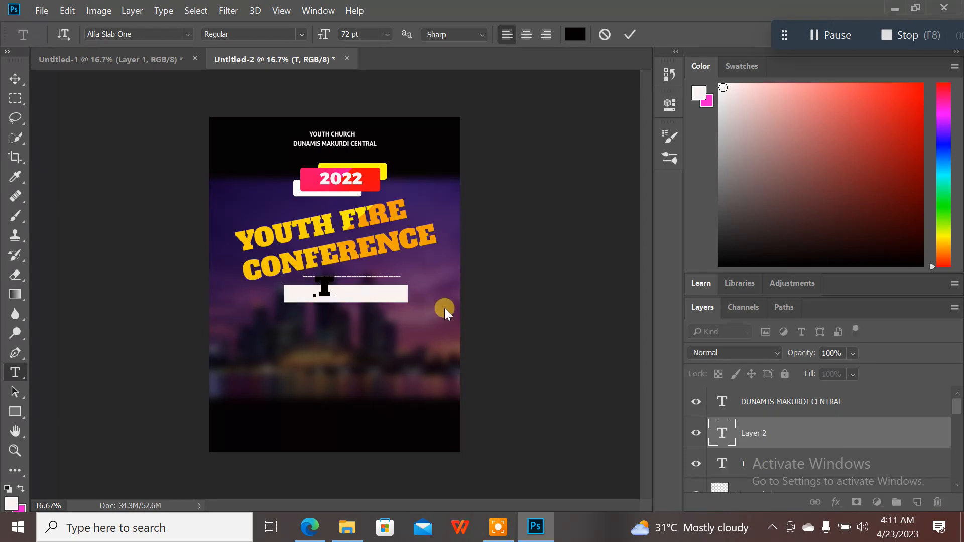
text(HEME)
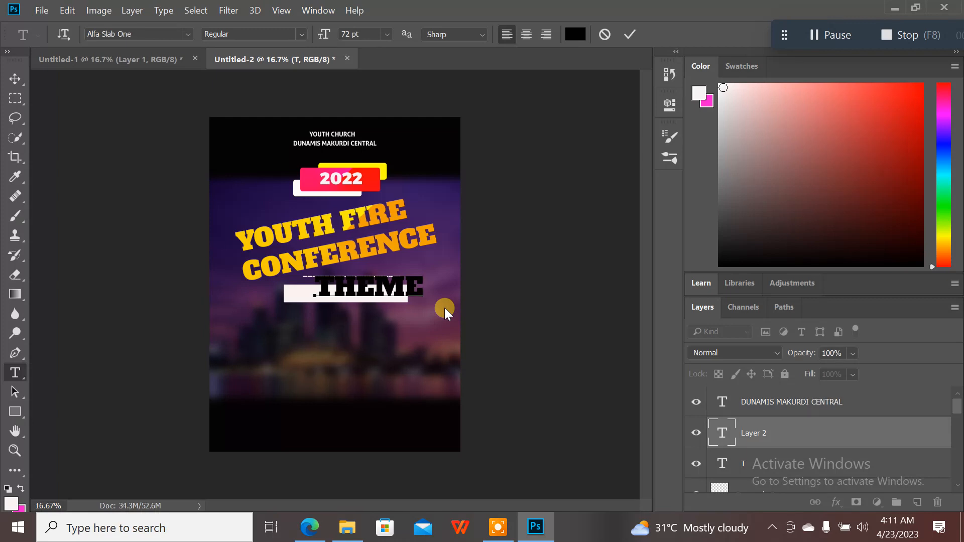
text(: ABLAZE)
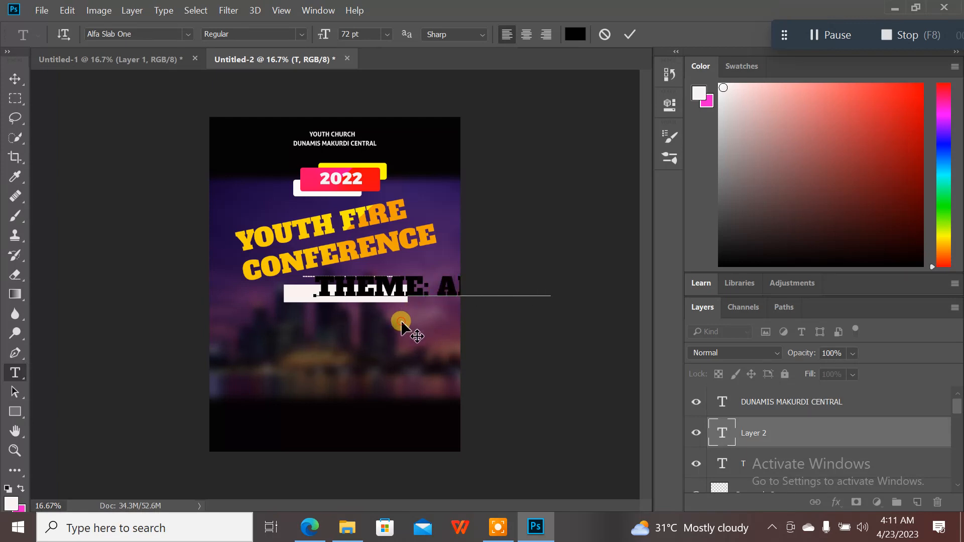
drag(402, 326, 317, 315)
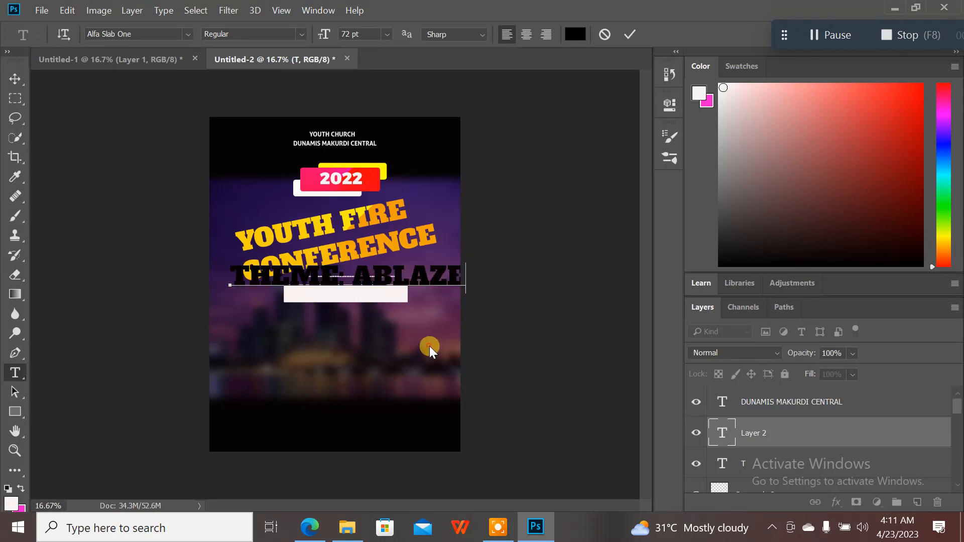
key(ctrl+Return)
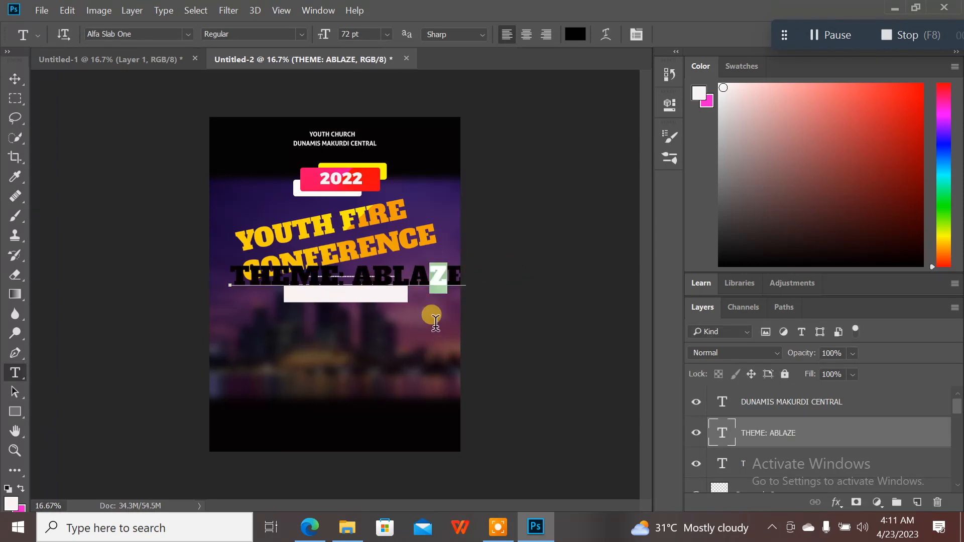
- Change the font of the whole "THEME: ABLAZE" text to Alien Invader
click(465, 274)
drag(465, 274, 151, 281)
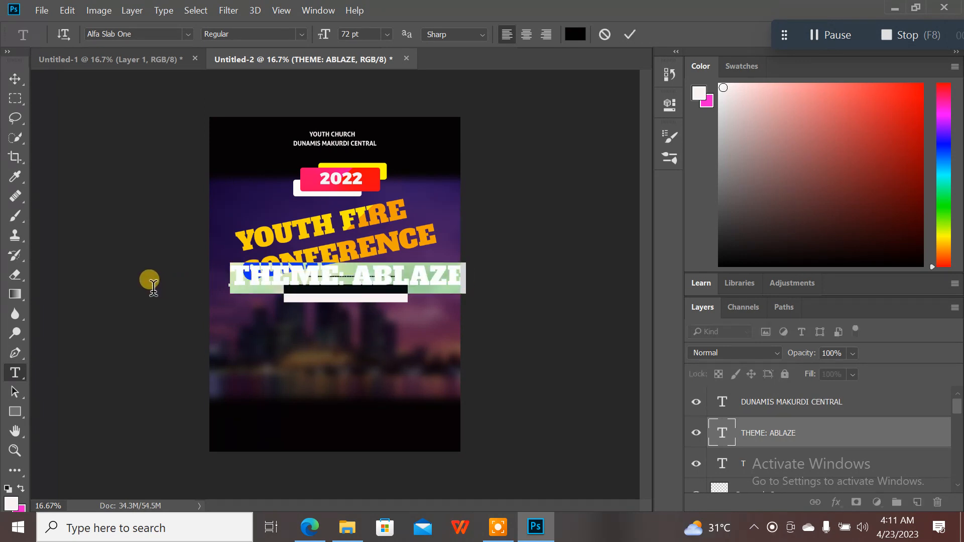
click(188, 41)
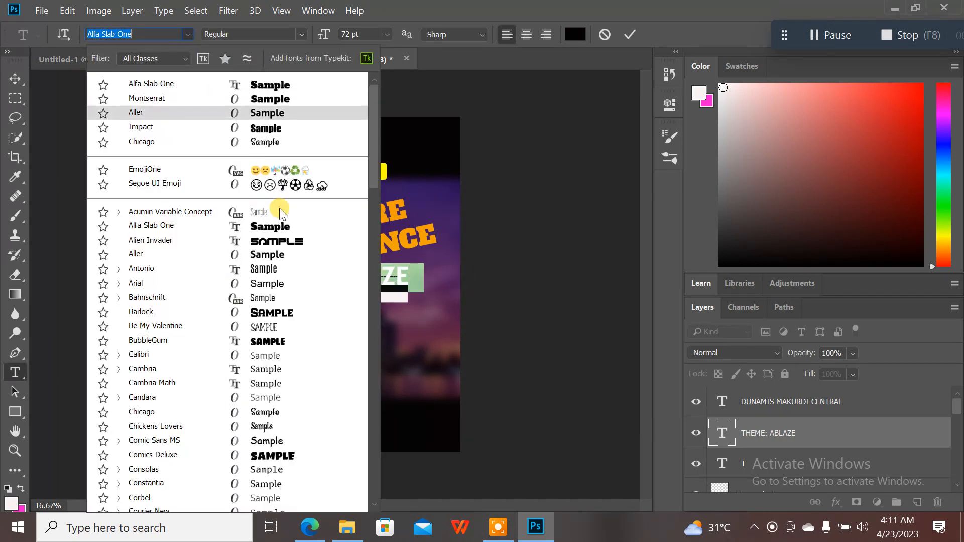
click(314, 246)
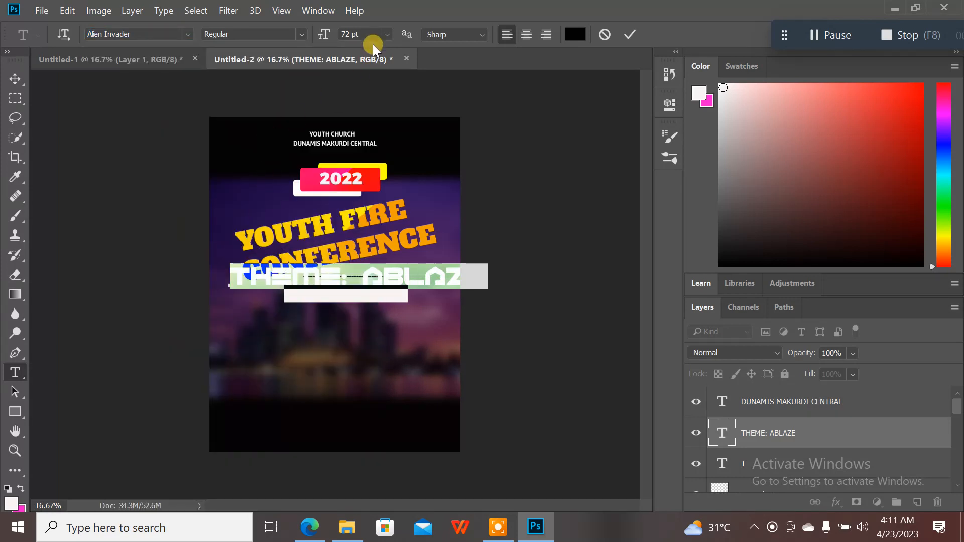
- Set the "THEME: ABLAZE" text size to 30 pt, move it onto the white rectangle and commit it
click(391, 34)
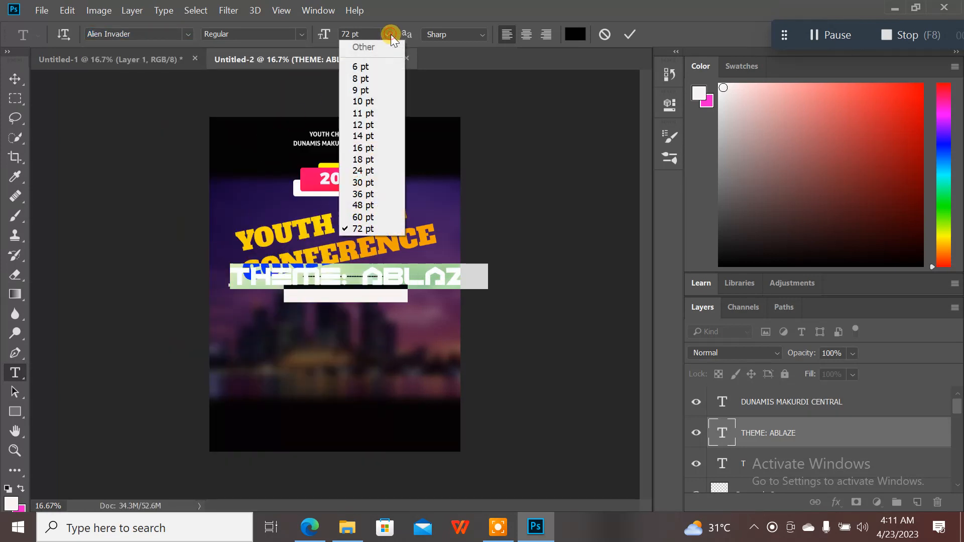
click(390, 187)
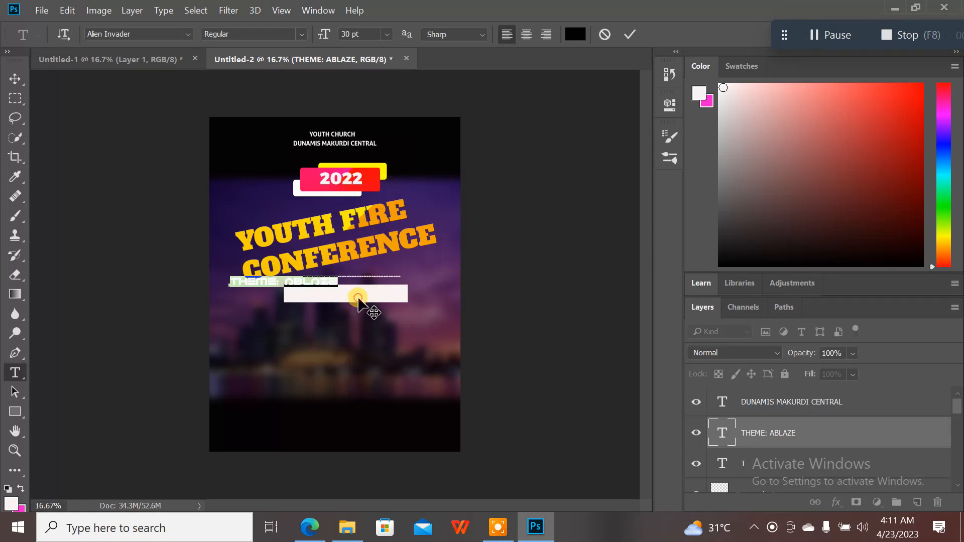
drag(356, 296, 420, 313)
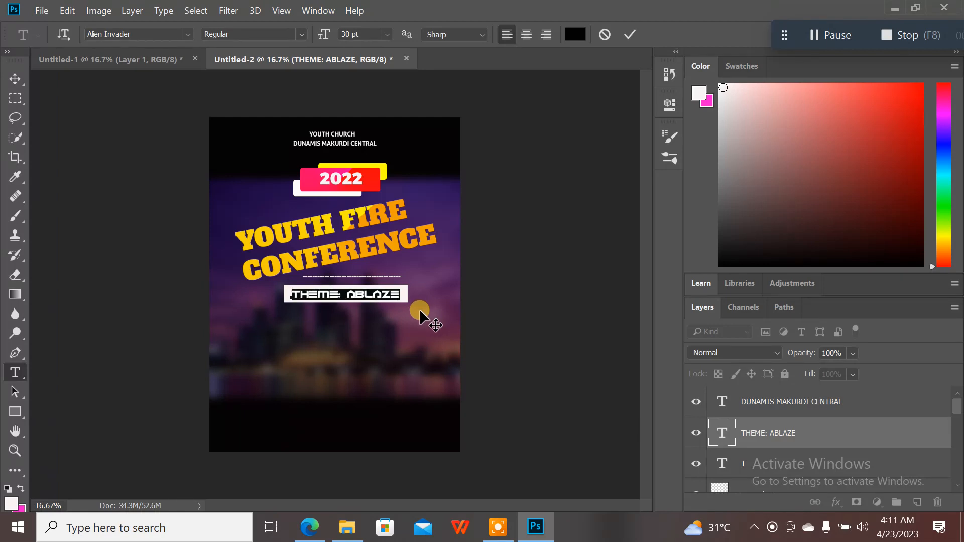
click(634, 34)
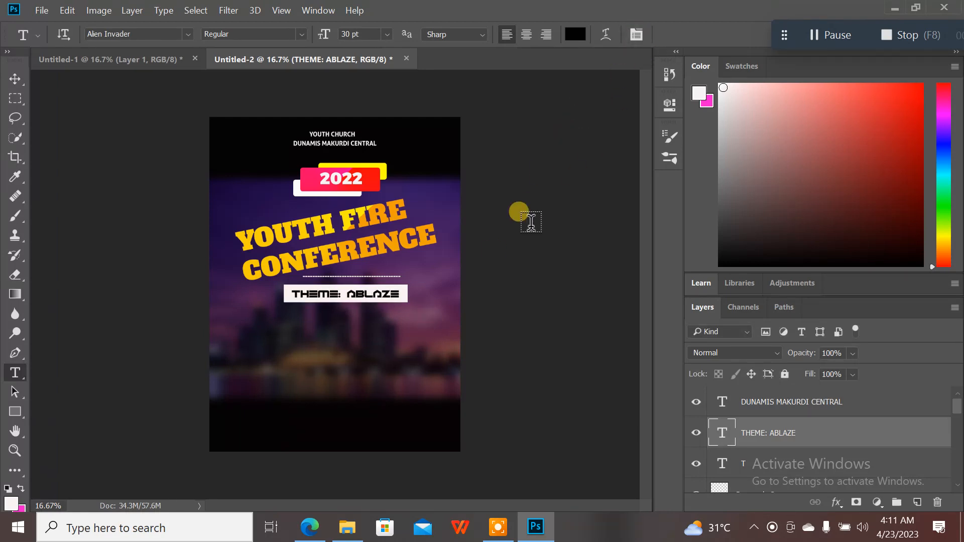
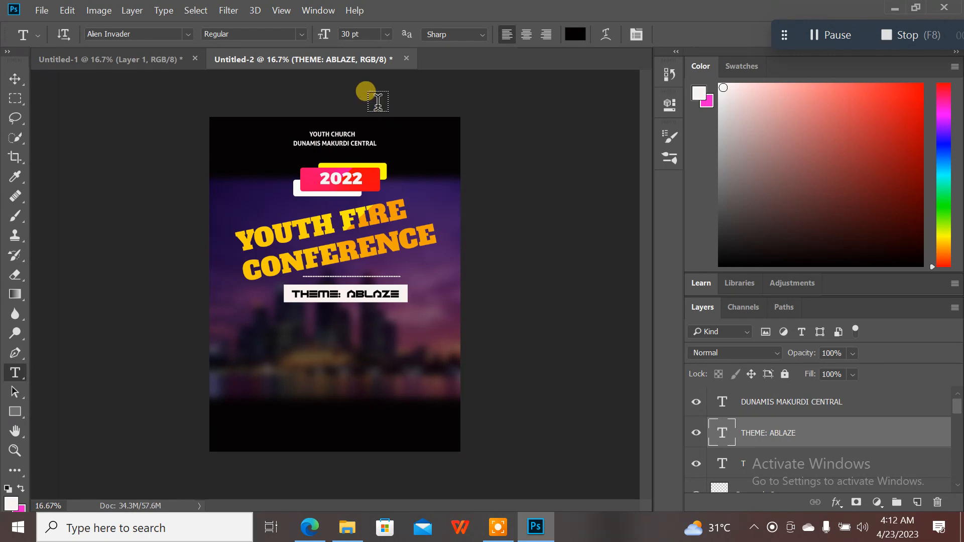
- Create a new 3000 x 3000 px document at 300 ppi in RGB Color with a black background
key(ctrl+n)
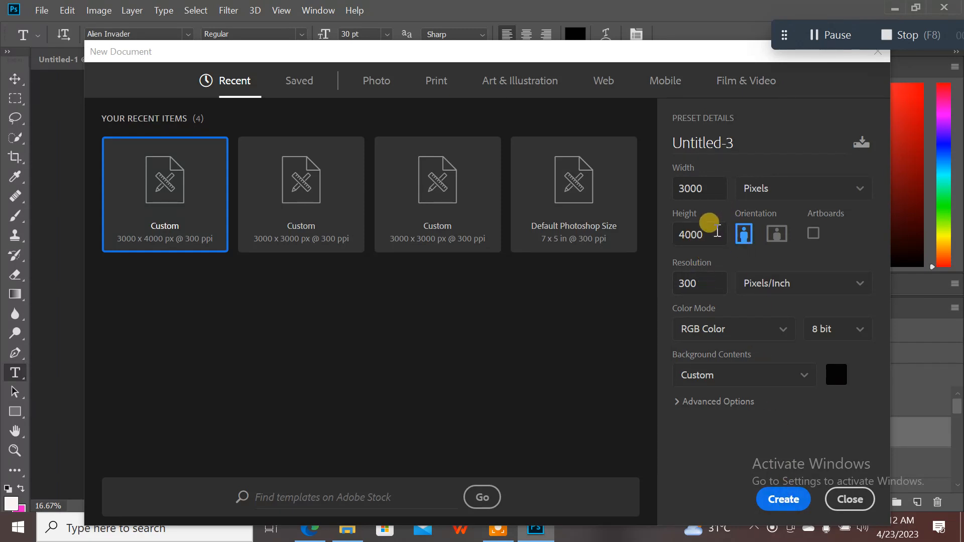
text(3000)
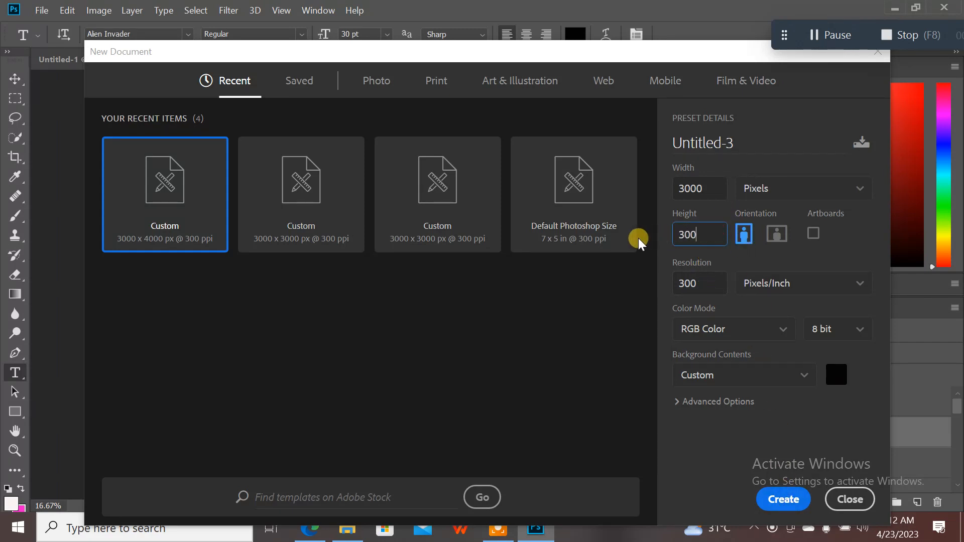
click(776, 502)
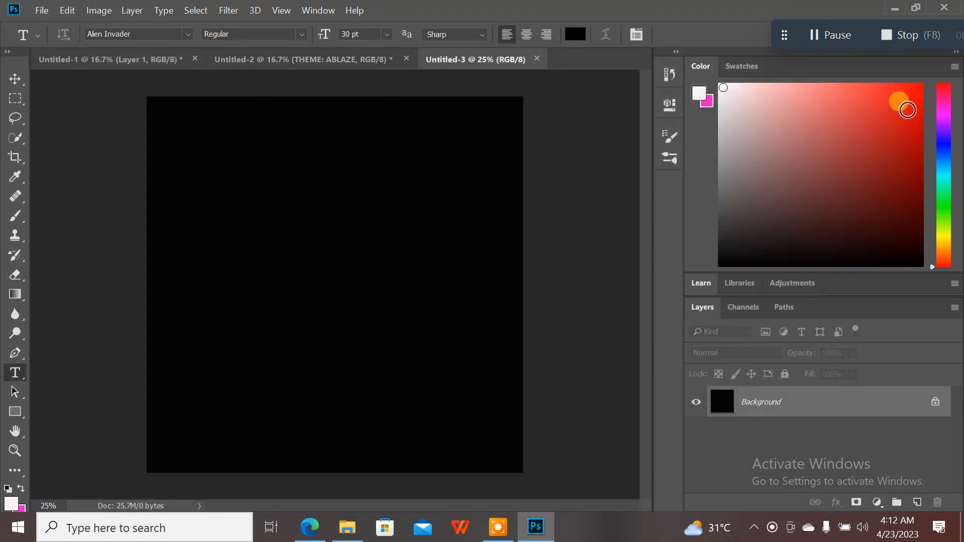
- Try to place the desktop photos imG, IMG2 and IMG3 one after another into the new document
click(895, 9)
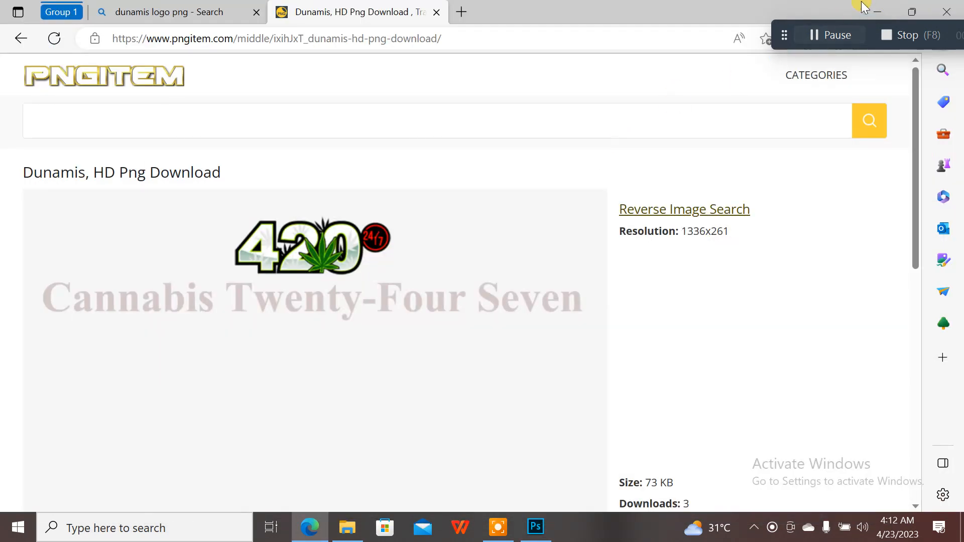
click(885, 10)
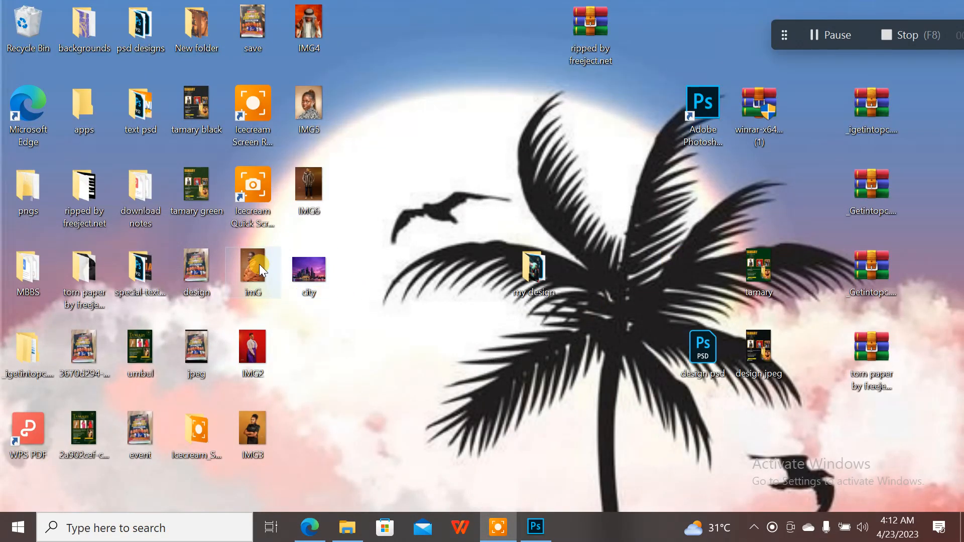
drag(258, 264, 394, 268)
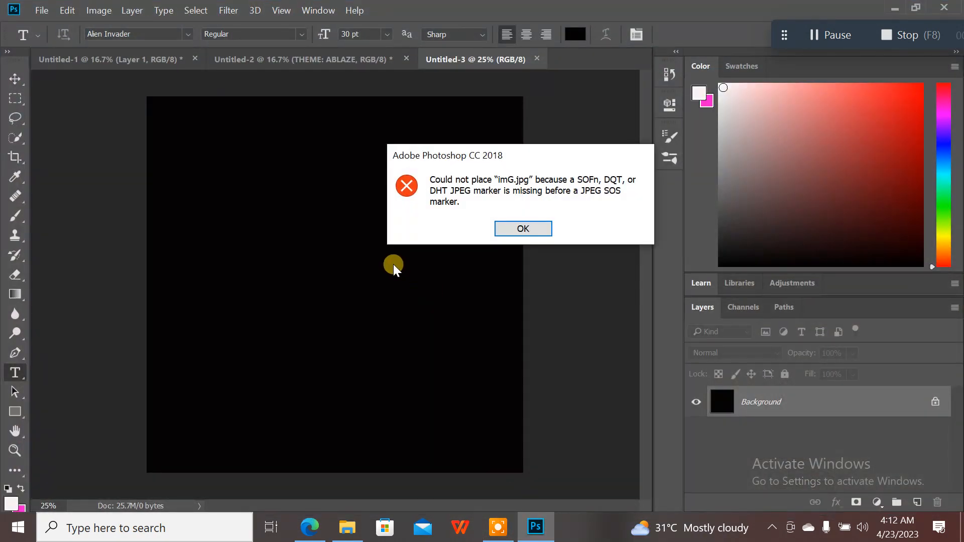
click(522, 229)
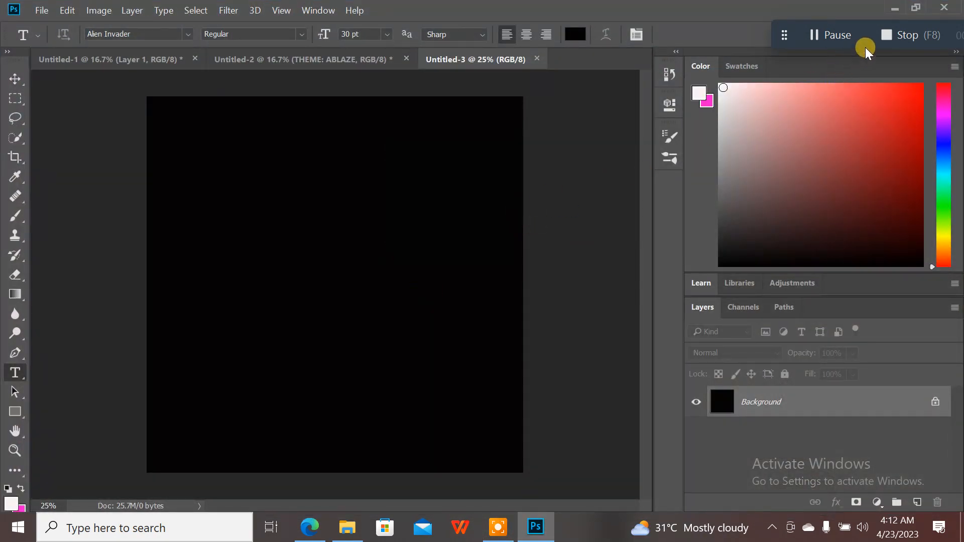
click(886, 14)
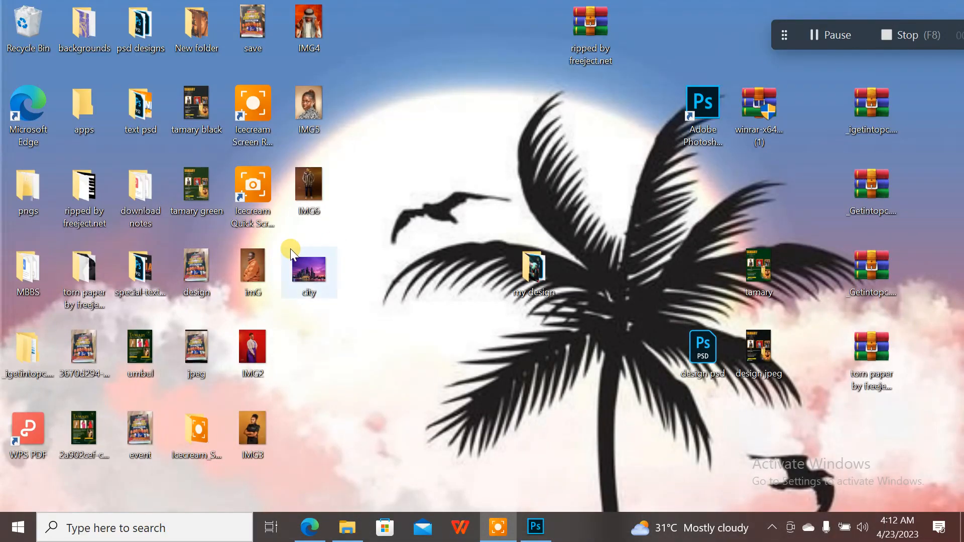
drag(258, 339, 462, 273)
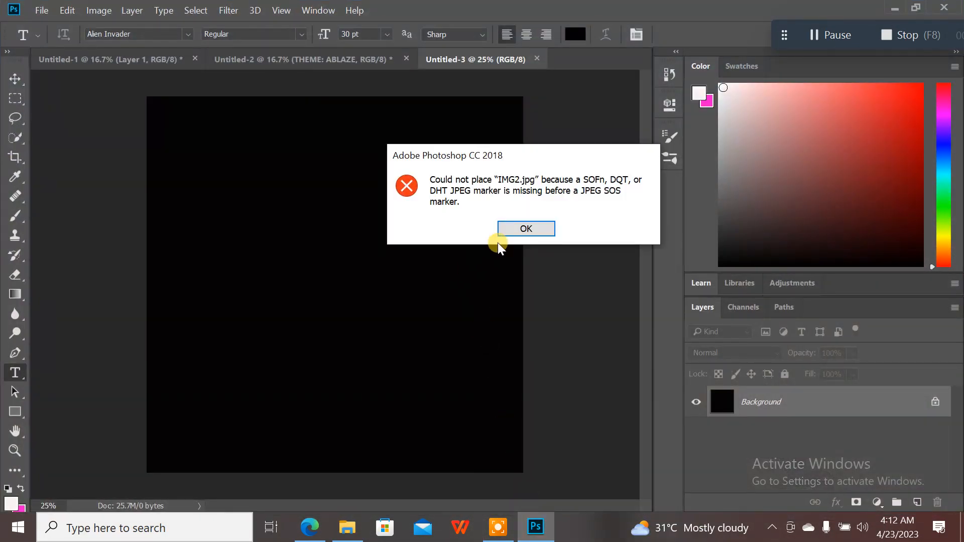
click(526, 227)
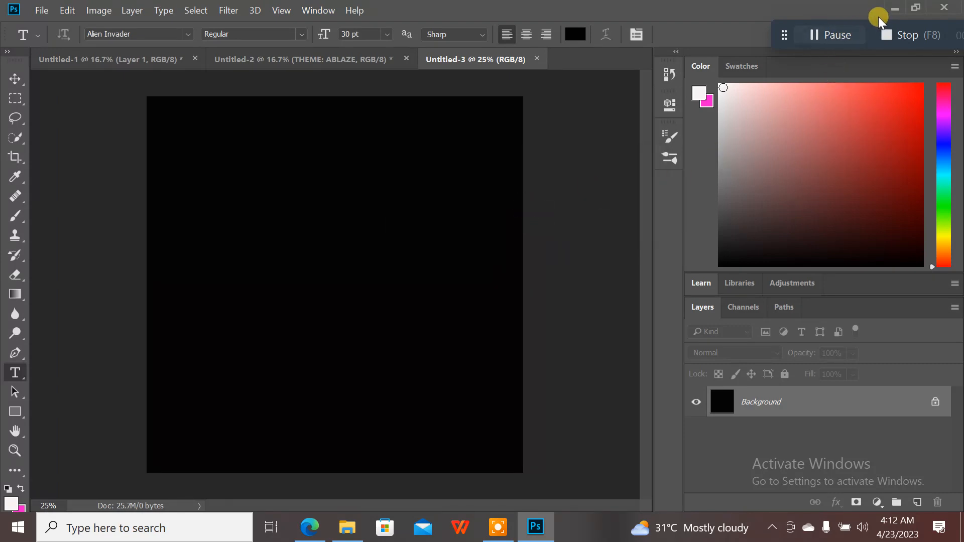
click(893, 10)
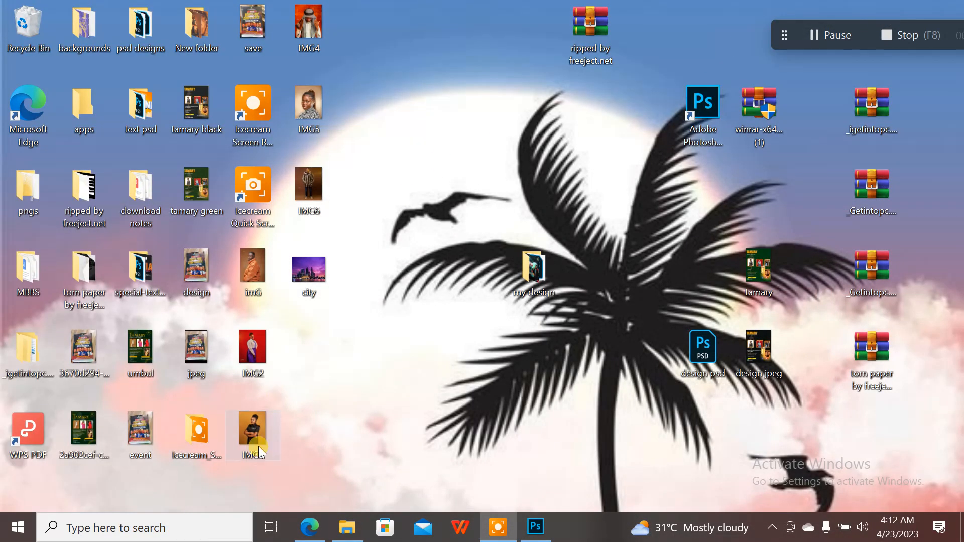
drag(252, 451, 472, 364)
click(526, 228)
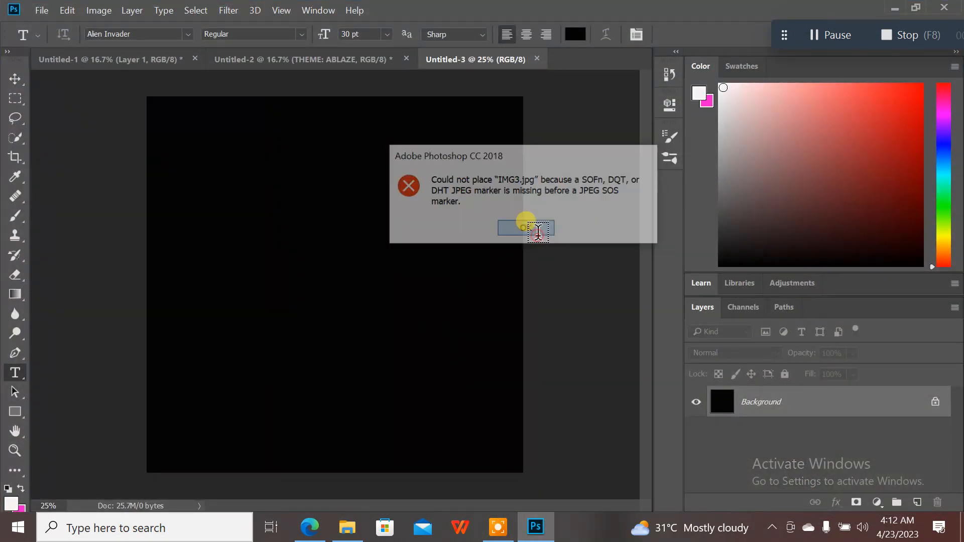
- Place the desktop photo IMG6 into the new document at its fitted size and commit it
click(895, 9)
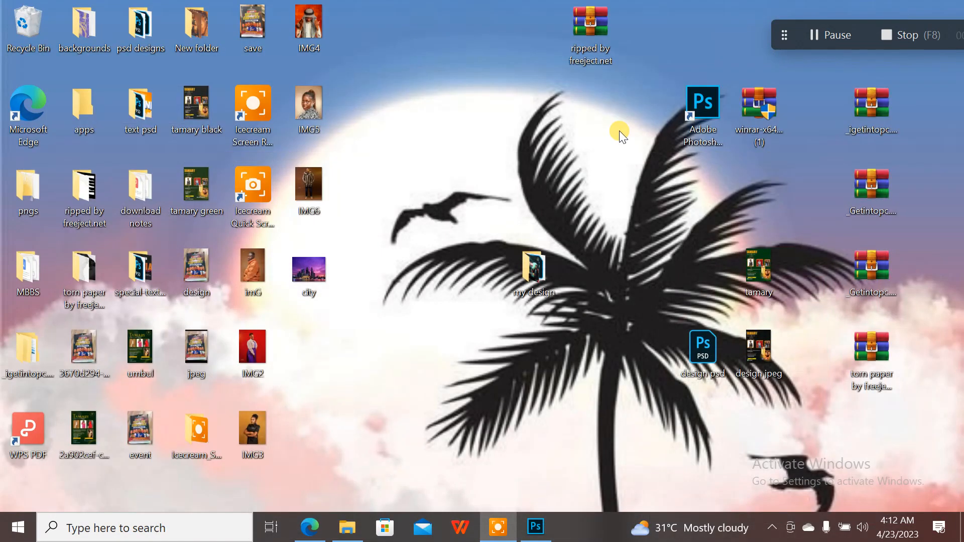
drag(309, 201, 458, 409)
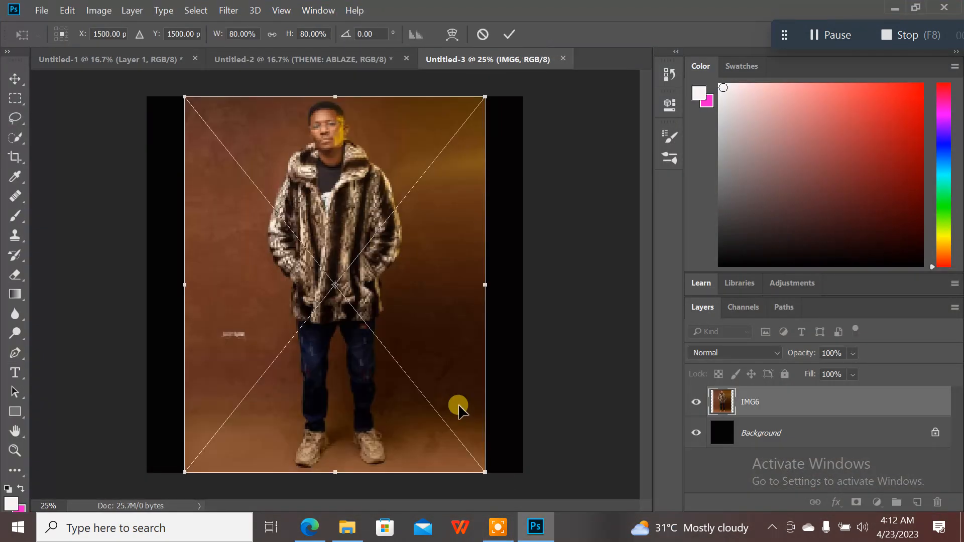
click(508, 34)
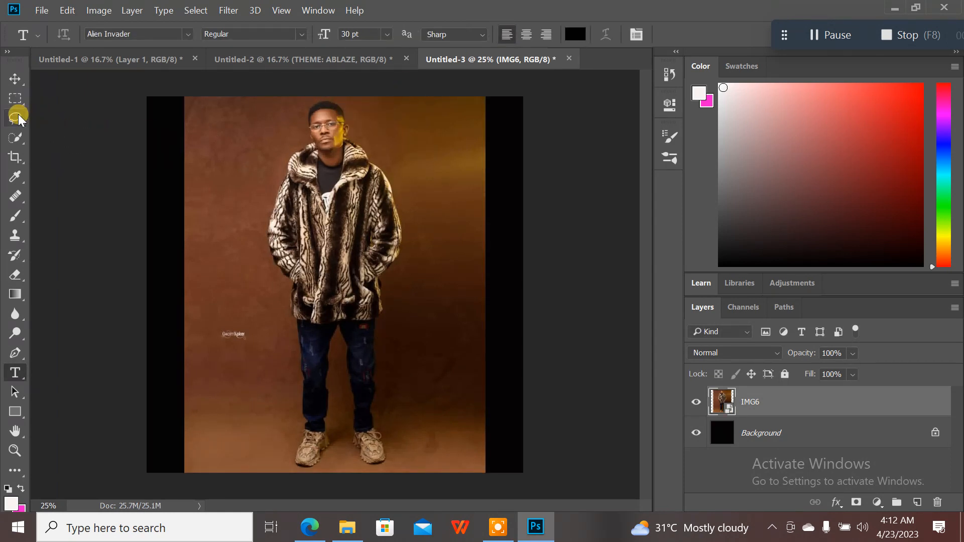
- Select the man in the IMG6 photo with Select Subject
click(16, 137)
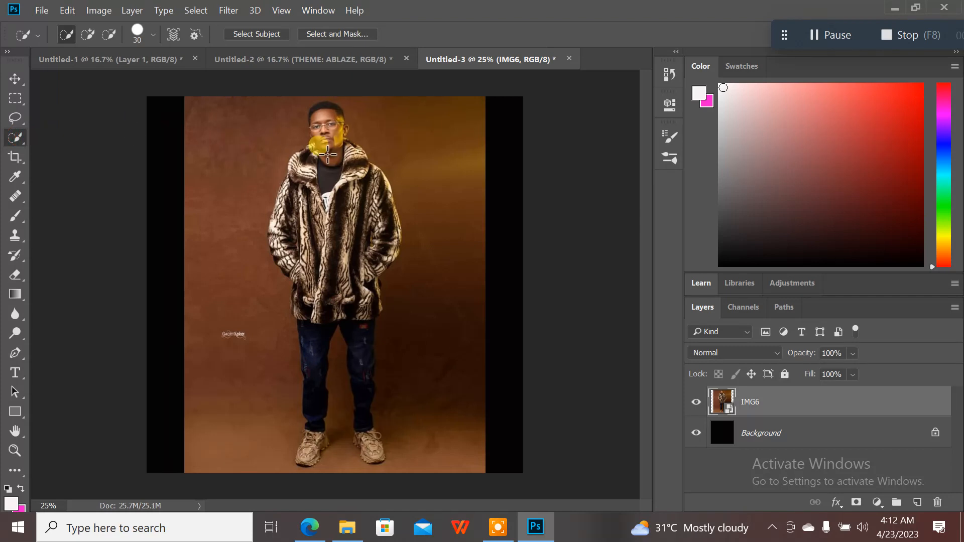
click(267, 40)
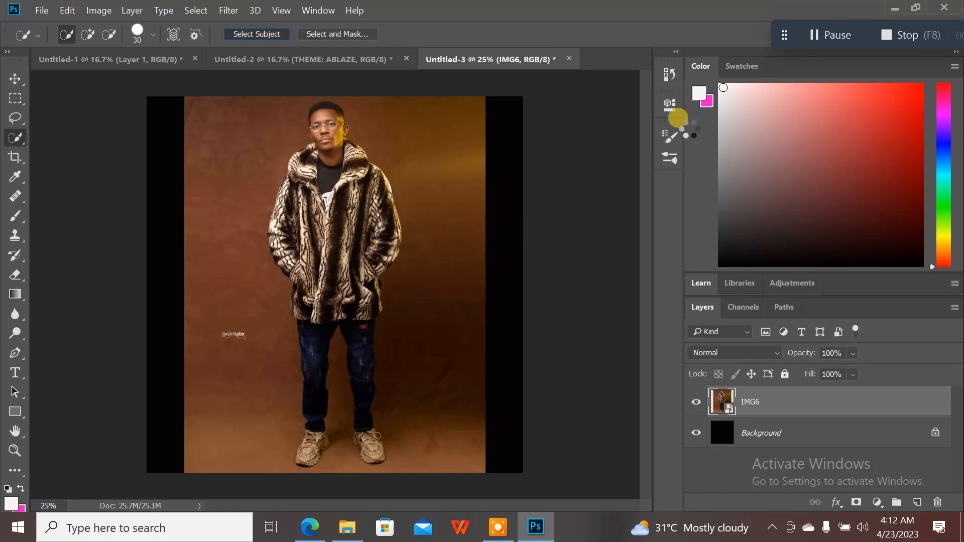
drag(788, 23, 743, 25)
key(ctrl+d)
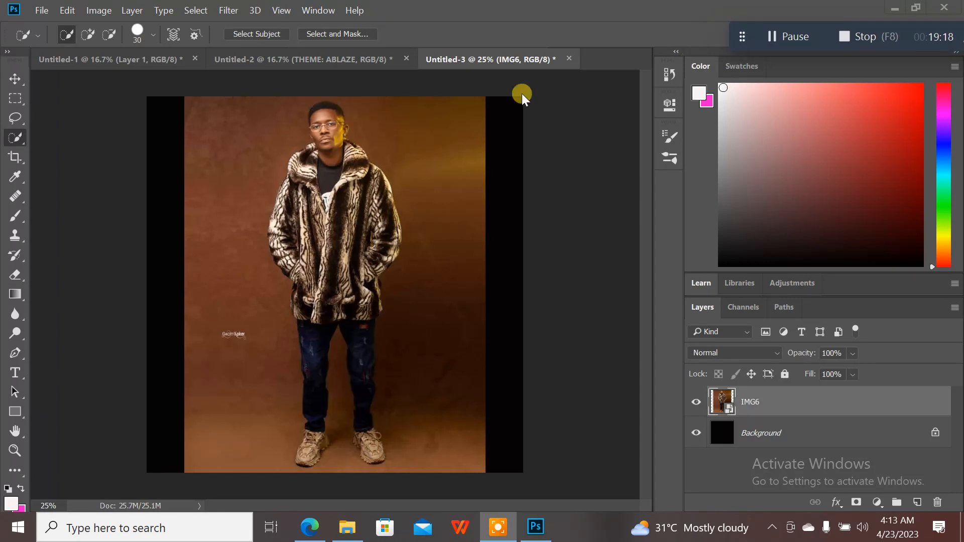
click(256, 40)
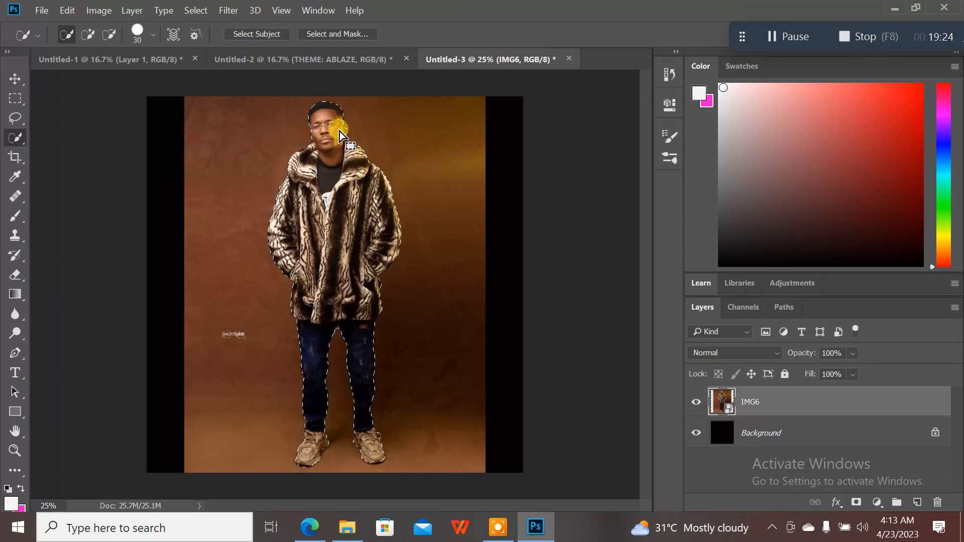
- Try to add the man's missing ear to the selection and undo the unwanted selection changes
key(ctrl+plus)
key(ctrl+plus)
key(ctrl+plus)
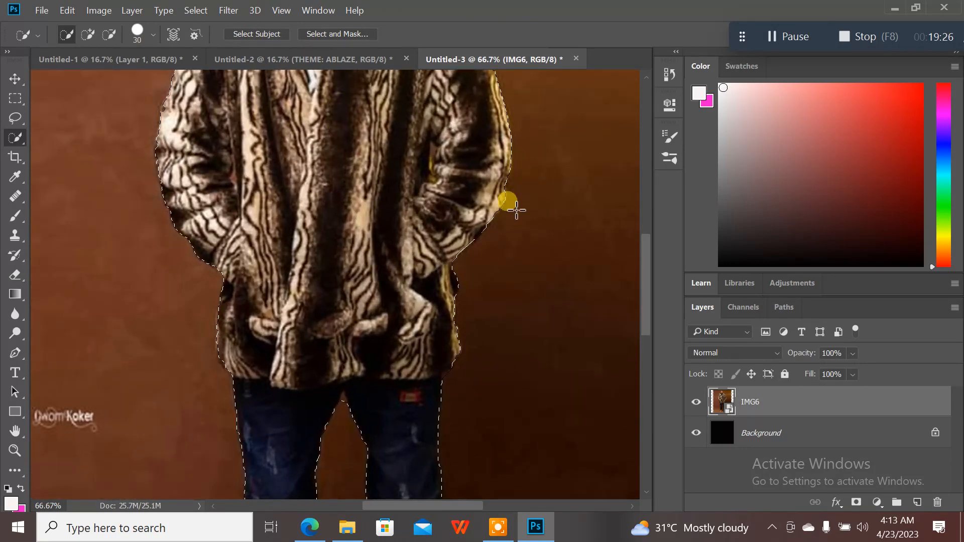
drag(644, 287, 622, 203)
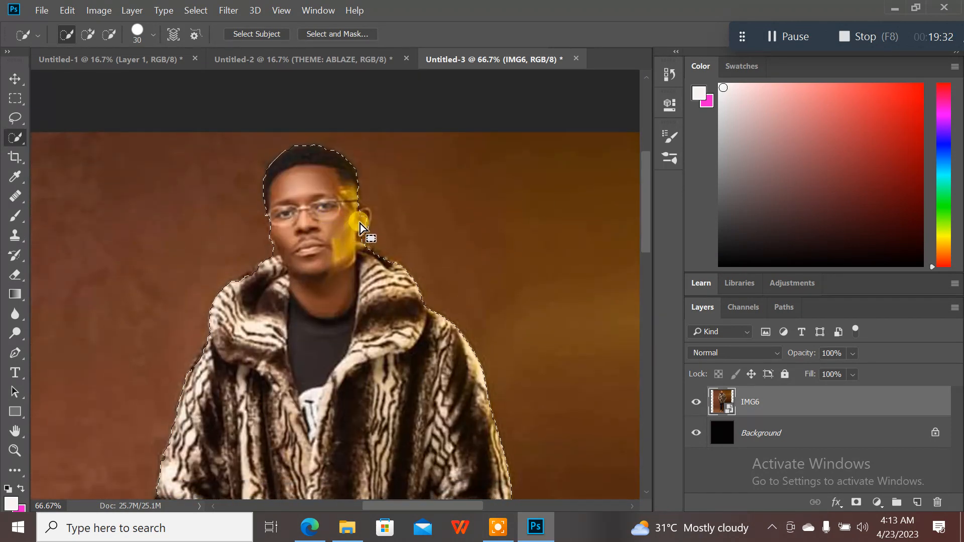
key(alt)
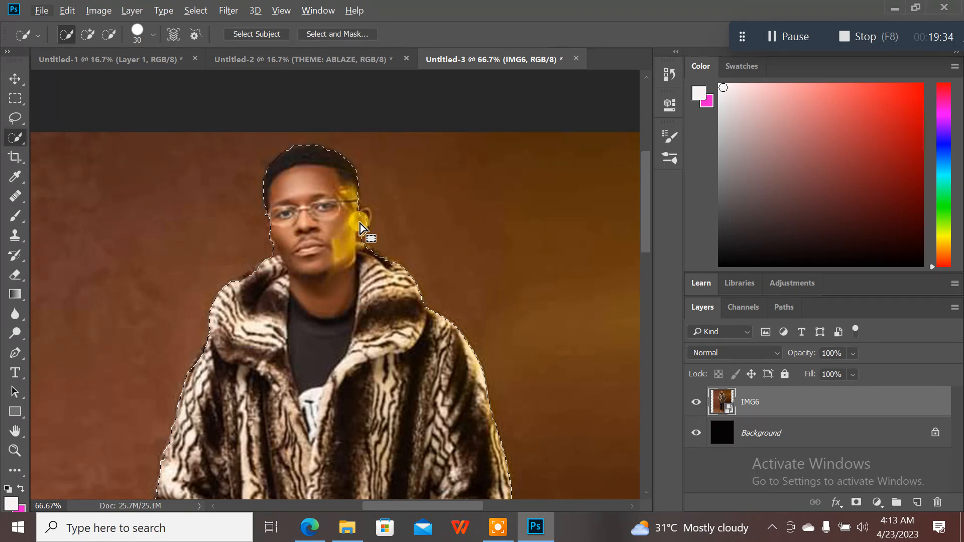
drag(362, 220, 368, 213)
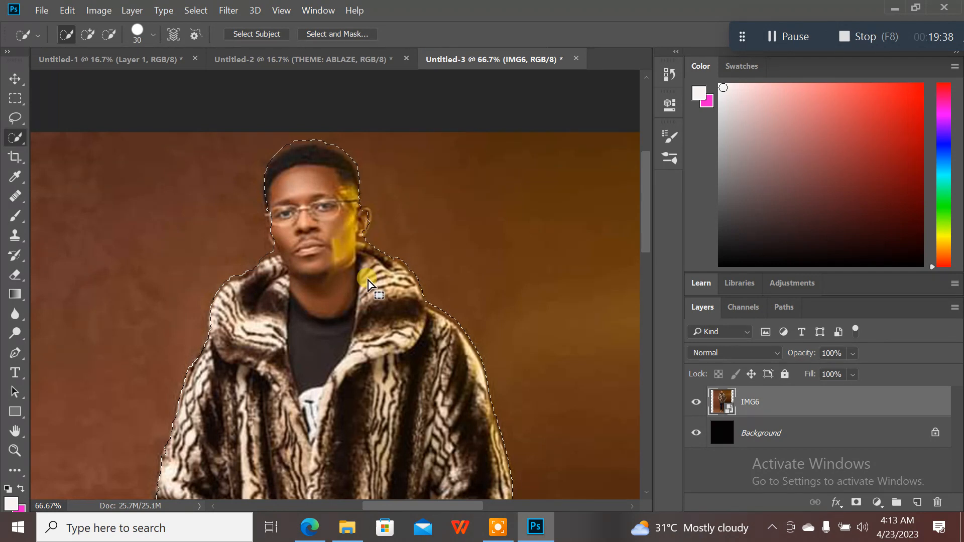
key(ctrl+z)
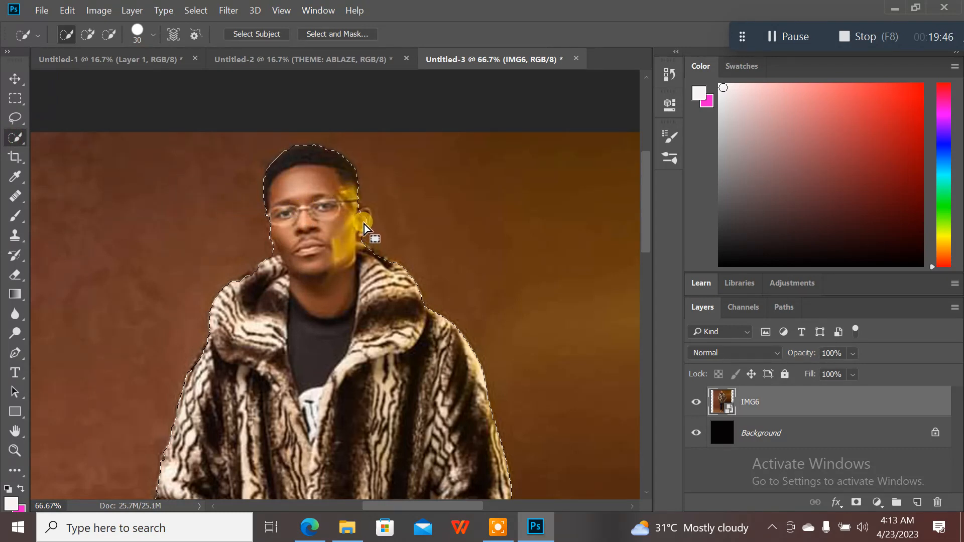
drag(363, 218, 363, 213)
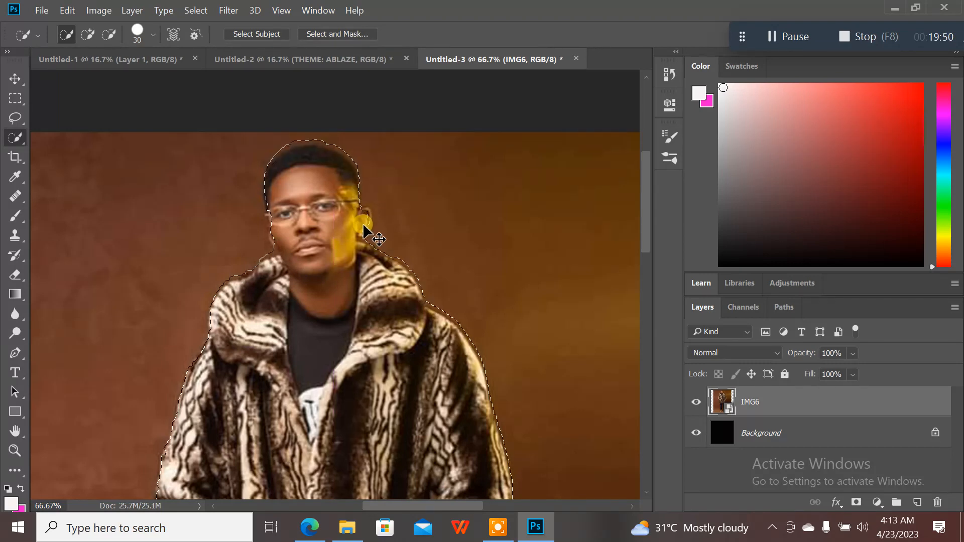
- Run Select Subject again on the man and add his missing ear to the selection with Quick Selection
click(242, 34)
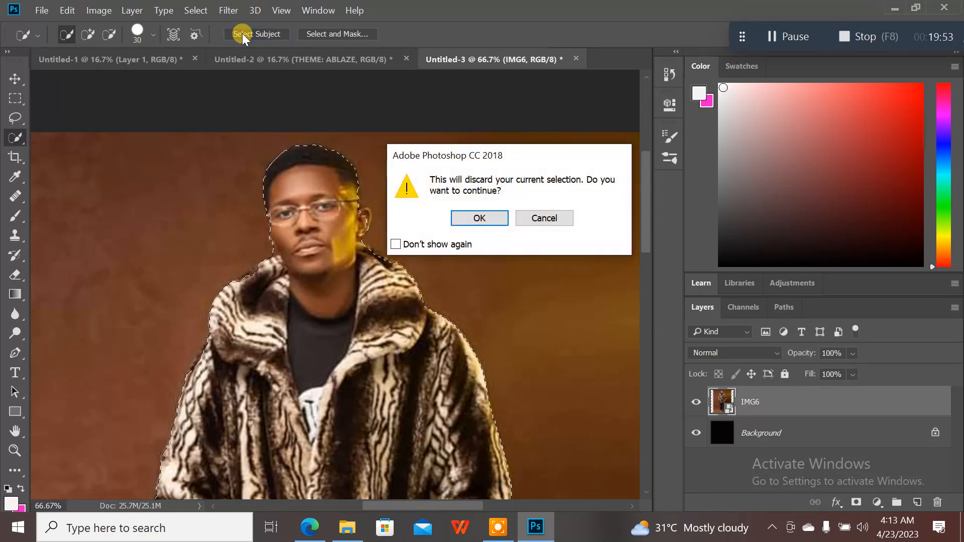
click(466, 218)
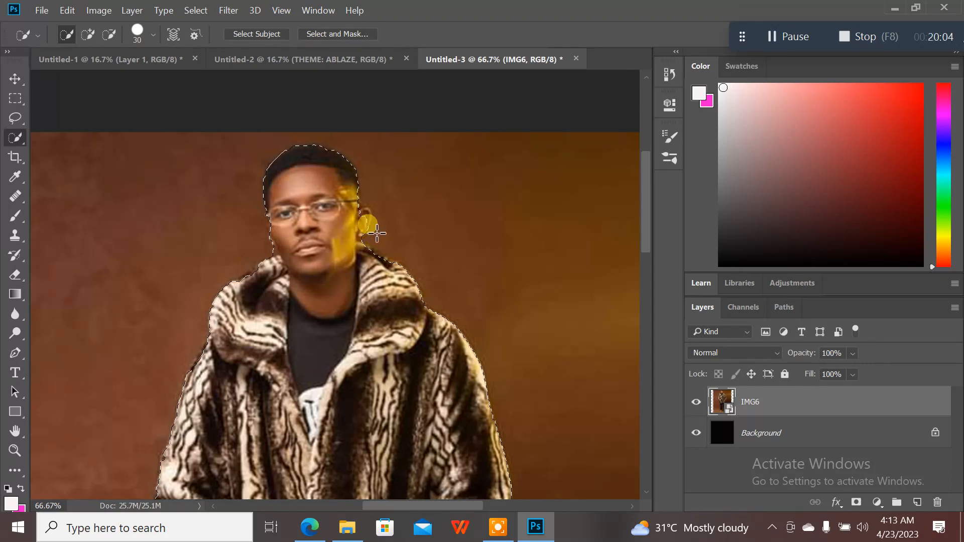
click(372, 218)
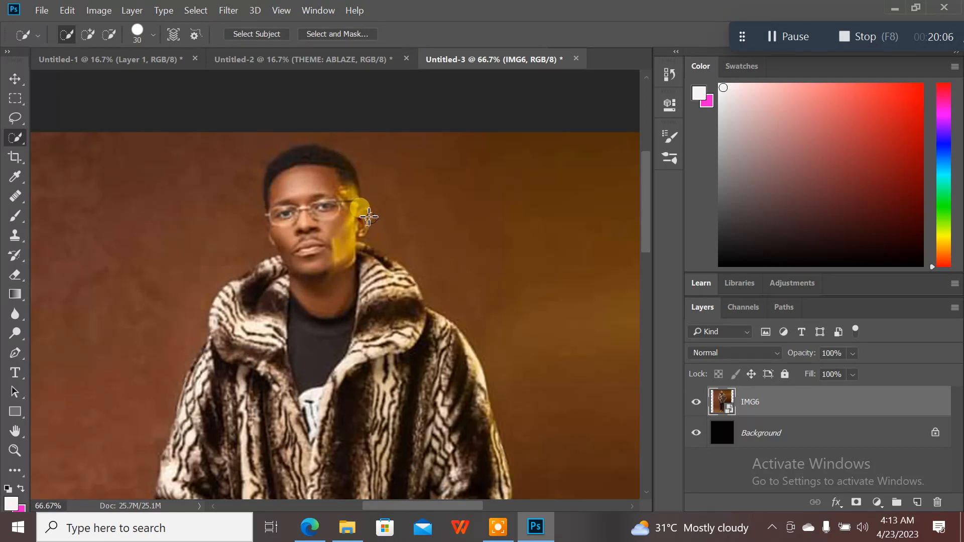
drag(369, 217, 381, 246)
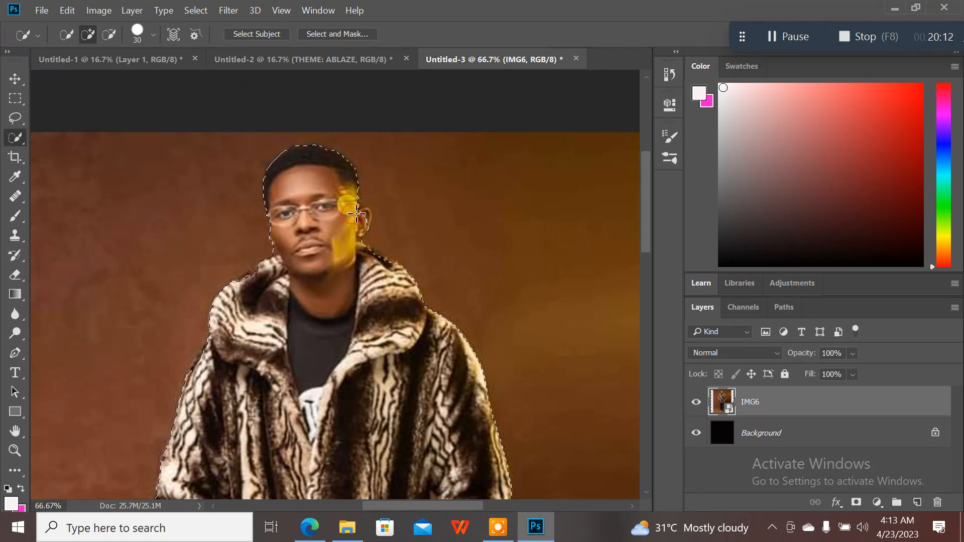
click(368, 219)
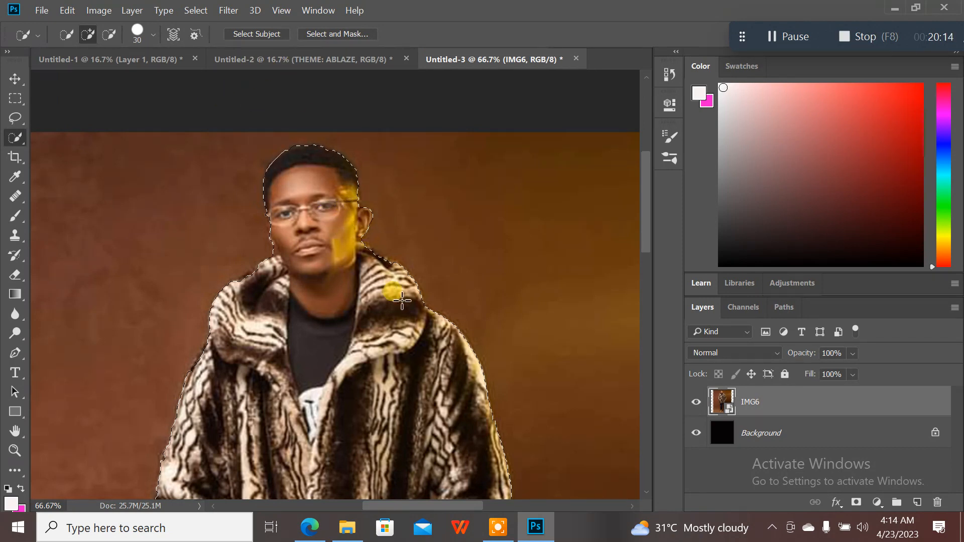
- Mask the IMG6 photo to the selected man and hide the black Background layer
scroll(459, 271, down, 3)
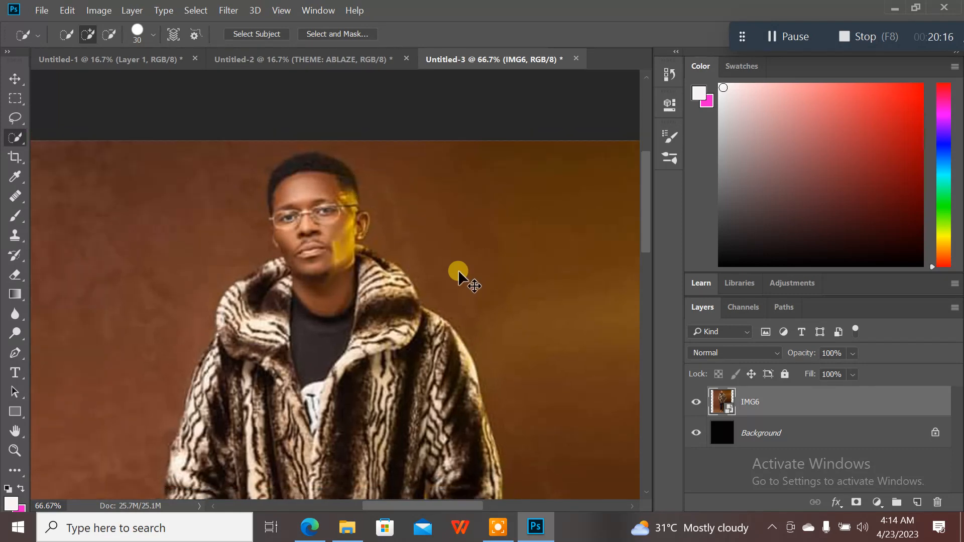
scroll(458, 272, down, 1)
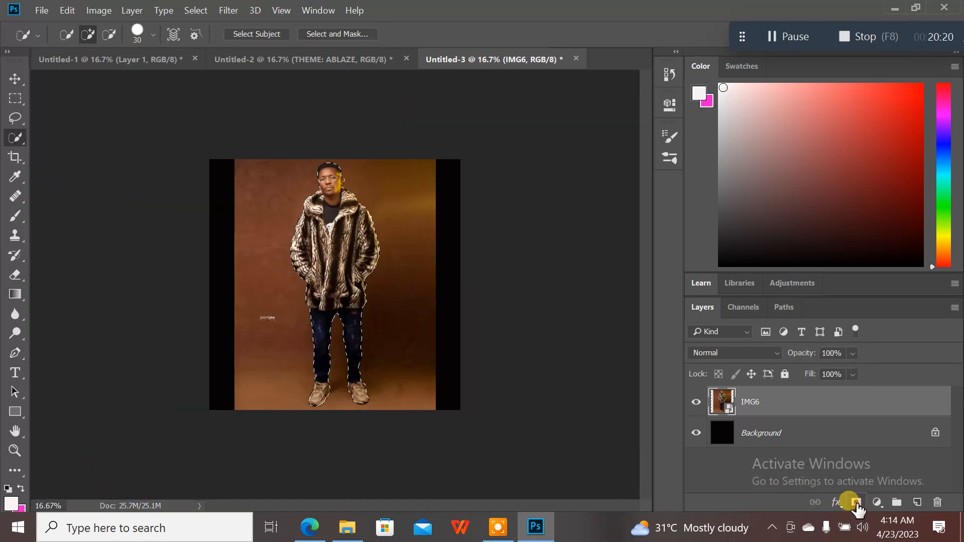
click(856, 502)
click(695, 433)
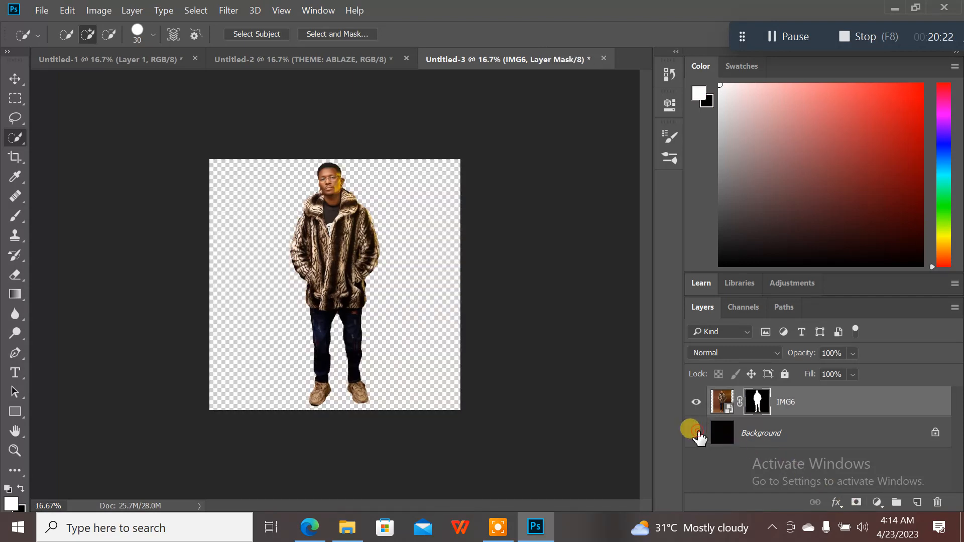
- Bring the masked man into the Untitled-2 flyer and scale him down proportionally to about 64%
click(14, 76)
drag(332, 252, 295, 381)
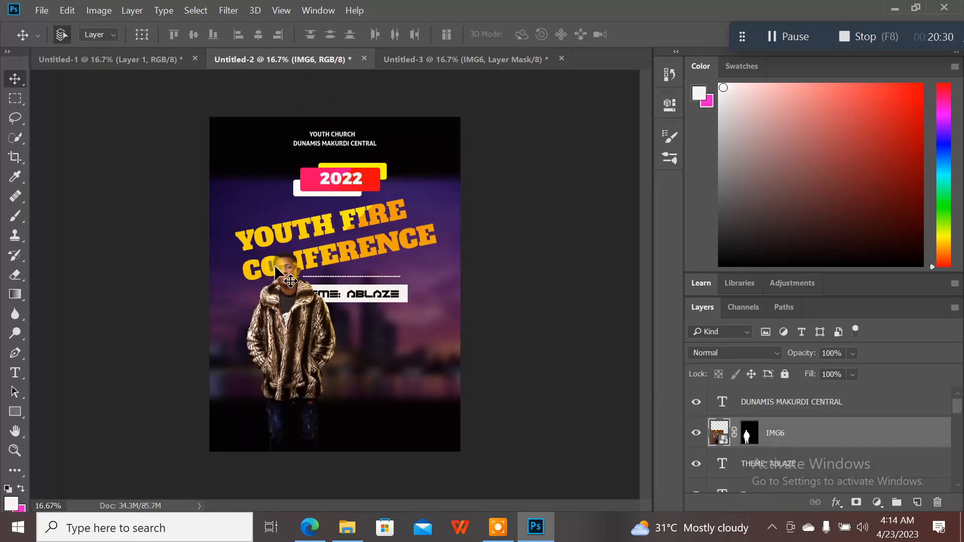
key(t)
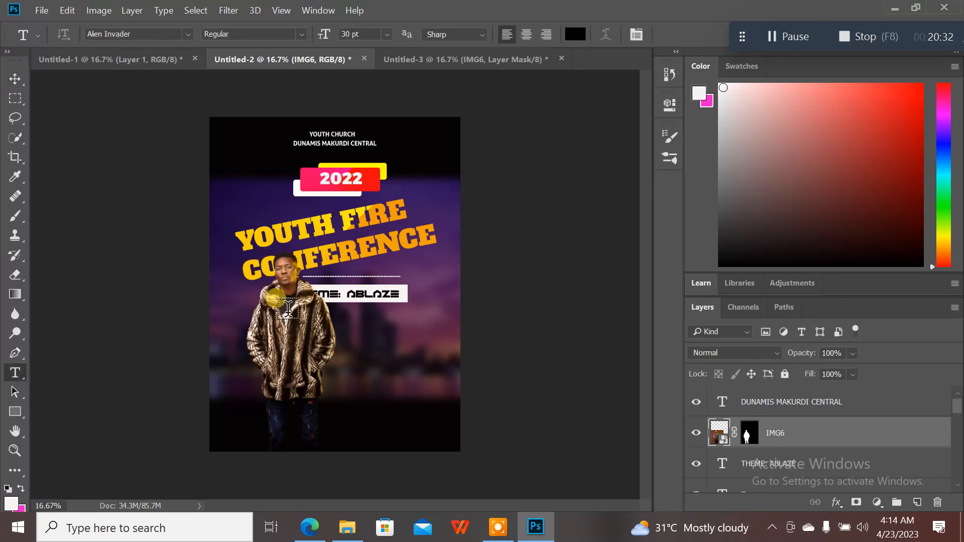
key(ctrl+t)
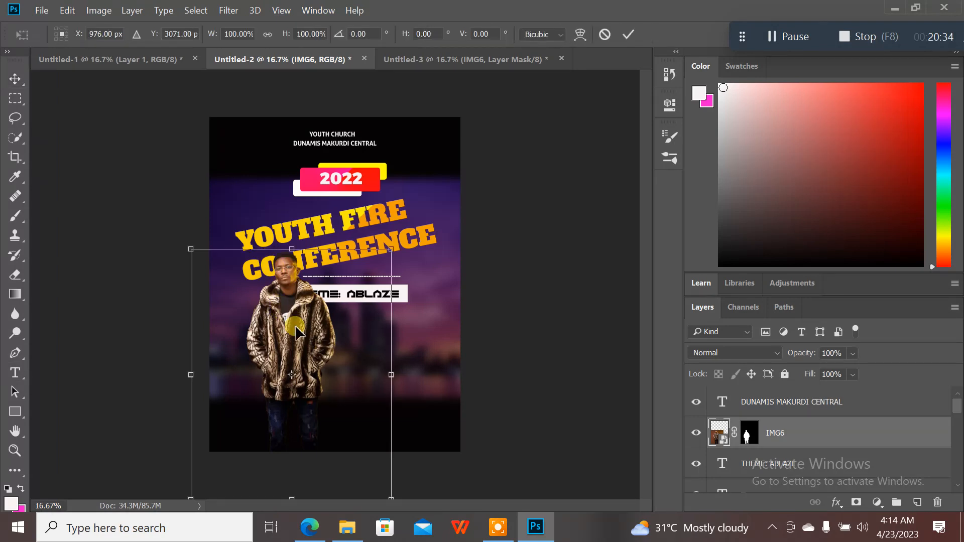
key(Caps_Lock)
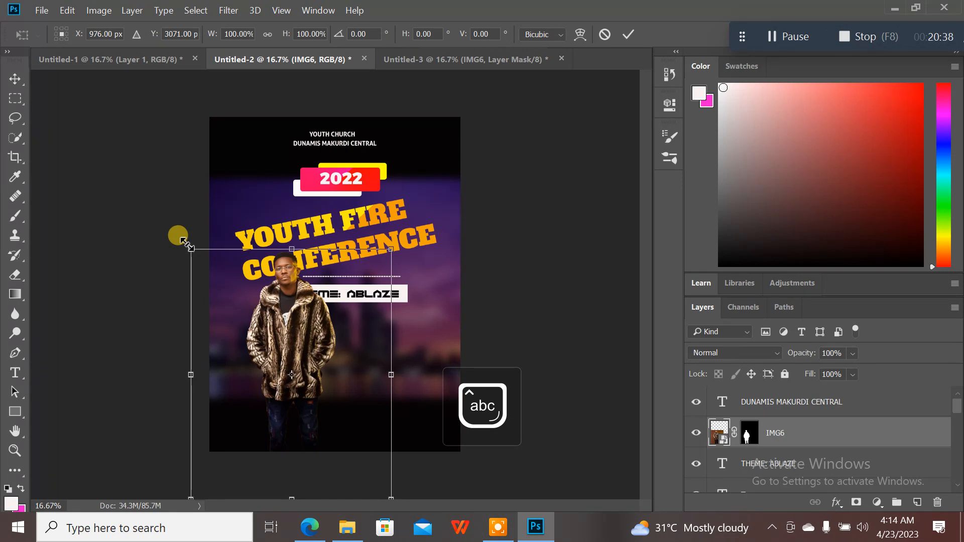
drag(184, 241, 274, 311)
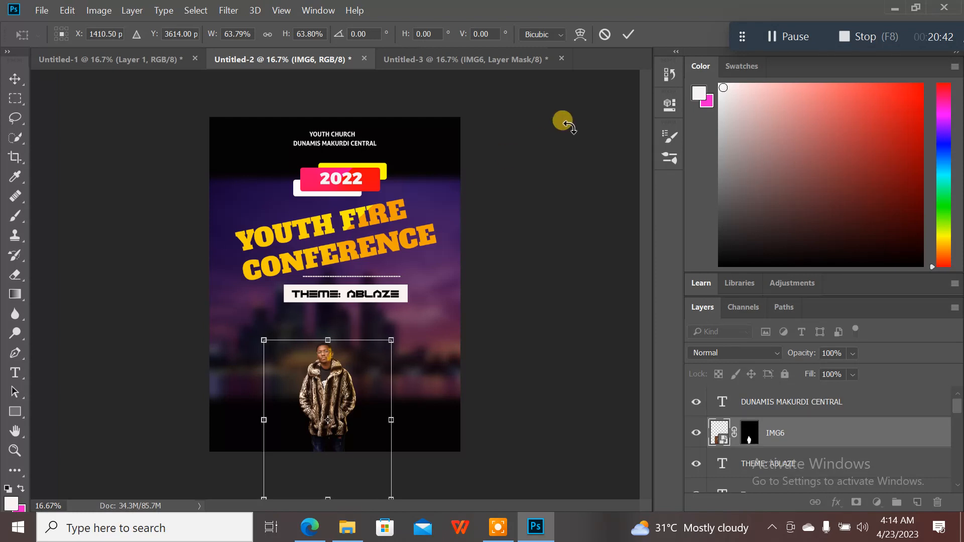
click(628, 34)
- Move the man's cutout slightly up so he stands just below the theme banner
key(t)
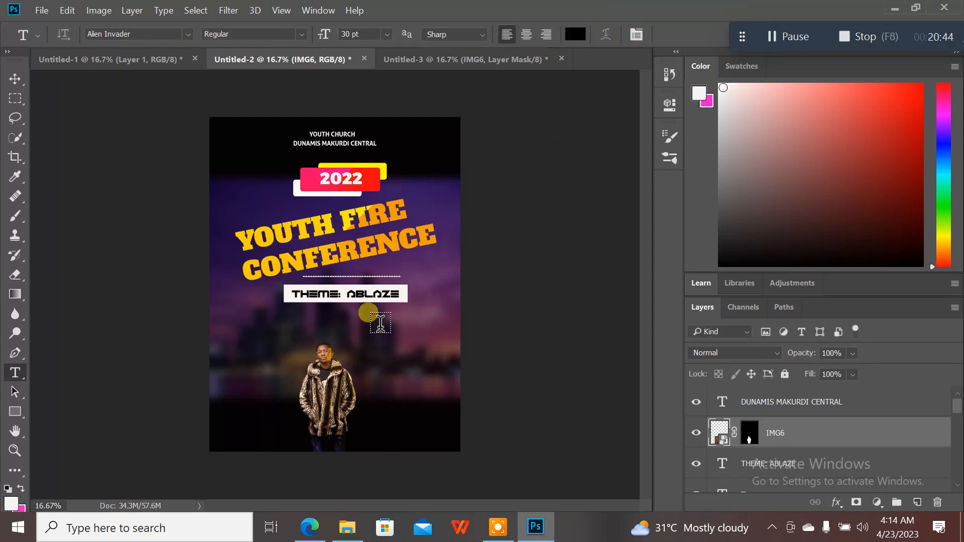
click(14, 79)
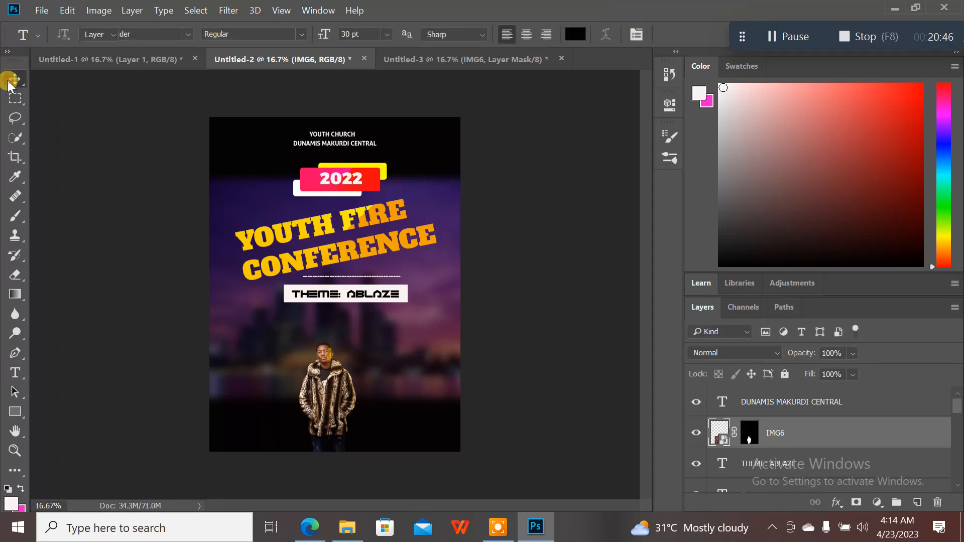
drag(326, 393, 330, 377)
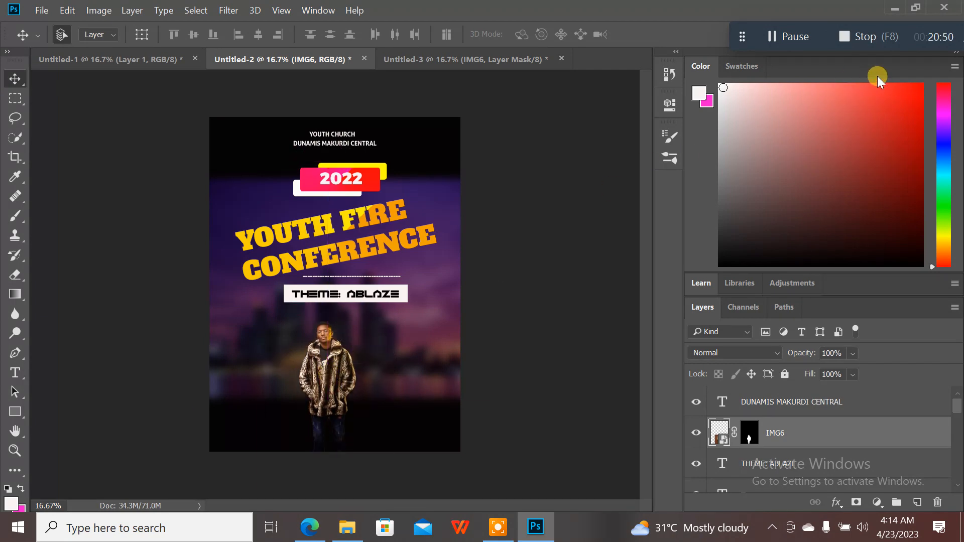
- Place the desktop photo IMG5 into the flyer at its fitted size and commit it
click(895, 9)
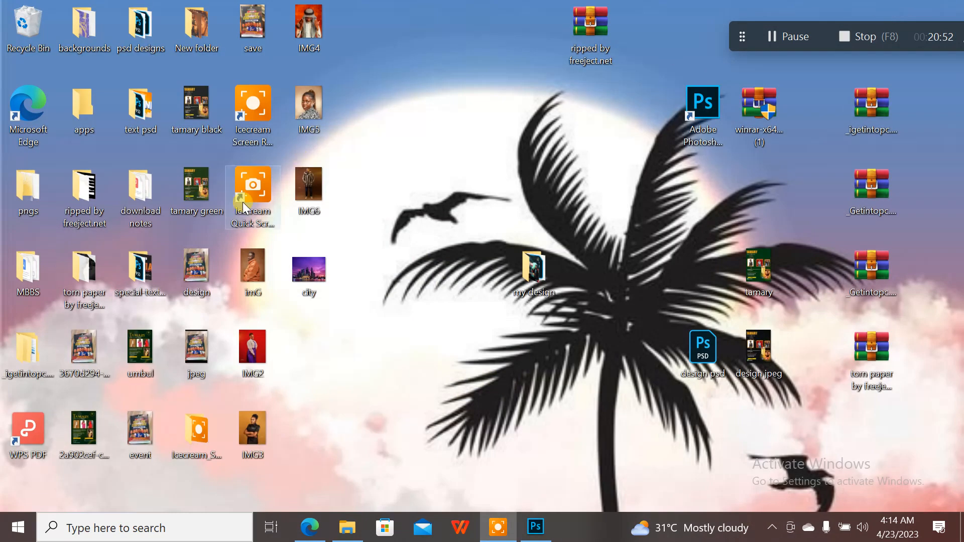
drag(309, 108, 402, 309)
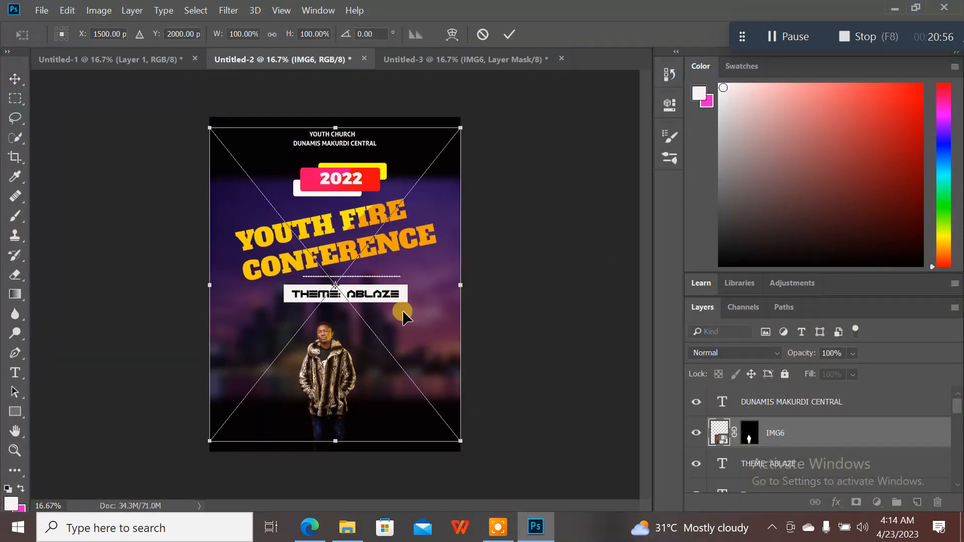
click(452, 36)
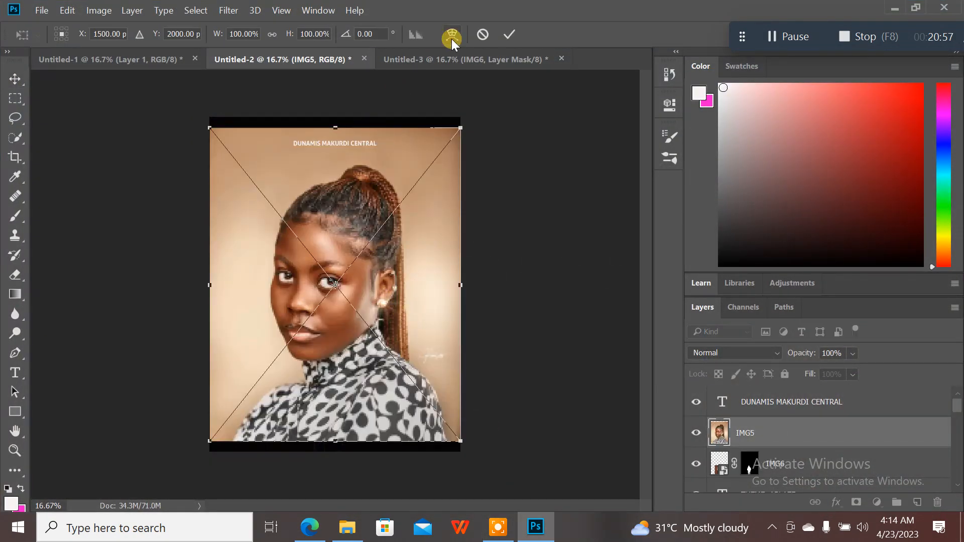
click(508, 31)
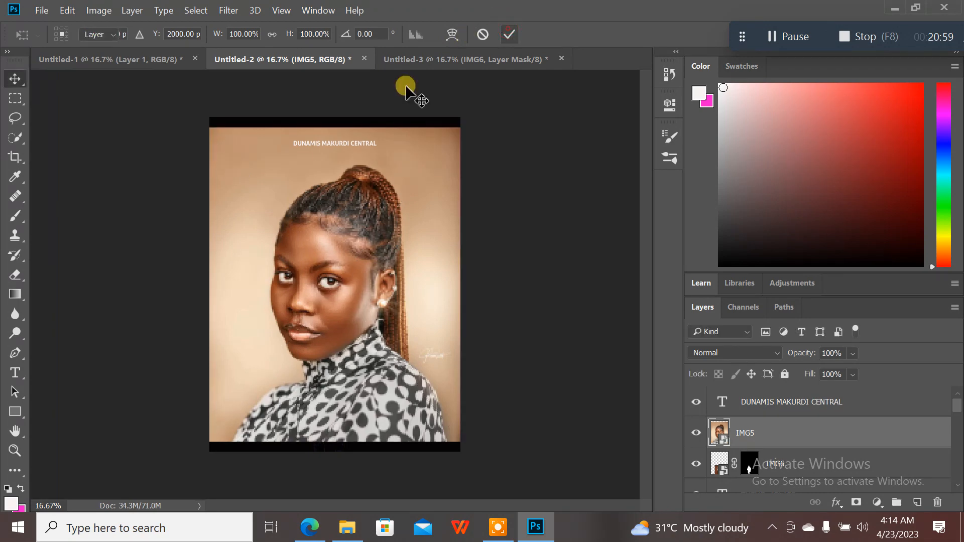
- Select the woman in IMG5, mask out her background and scale the cutout to about 36%
click(20, 133)
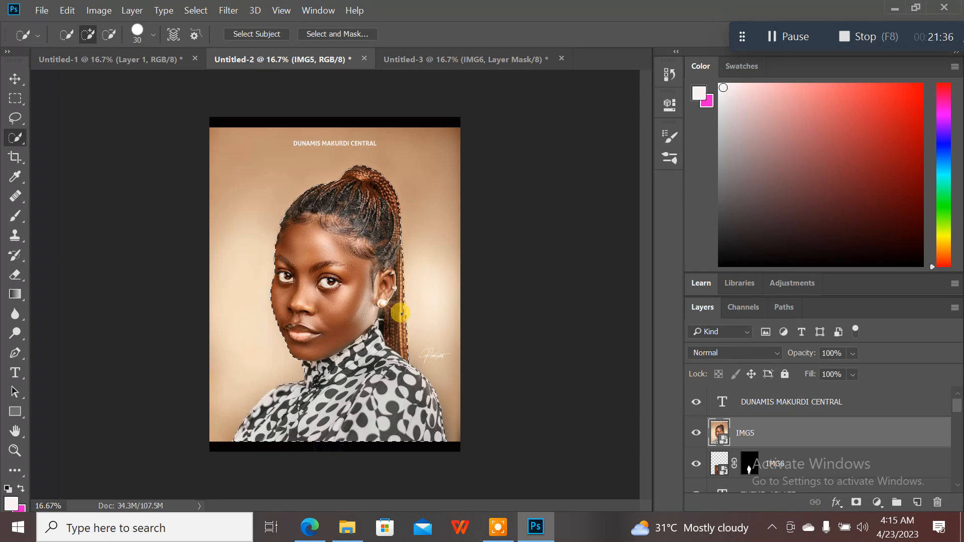
click(856, 502)
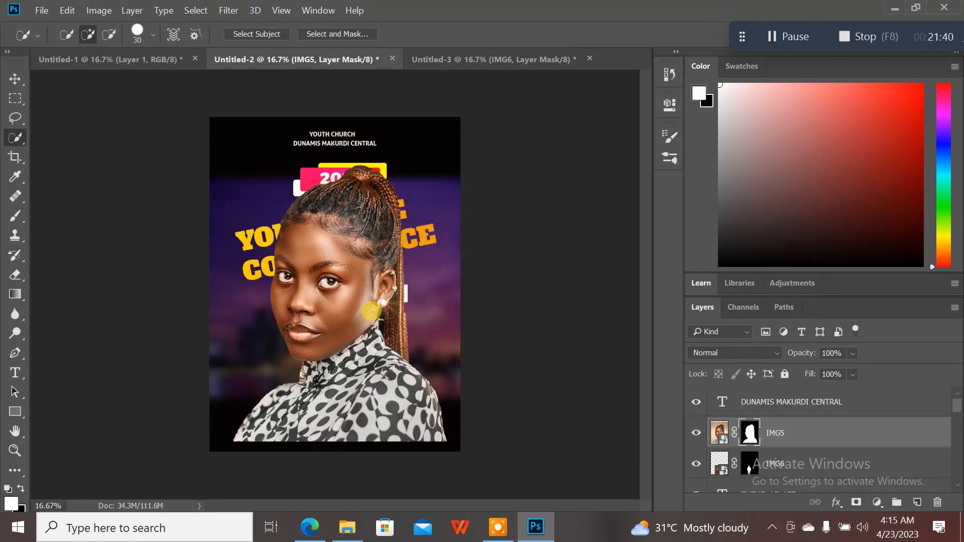
key(ctrl+t)
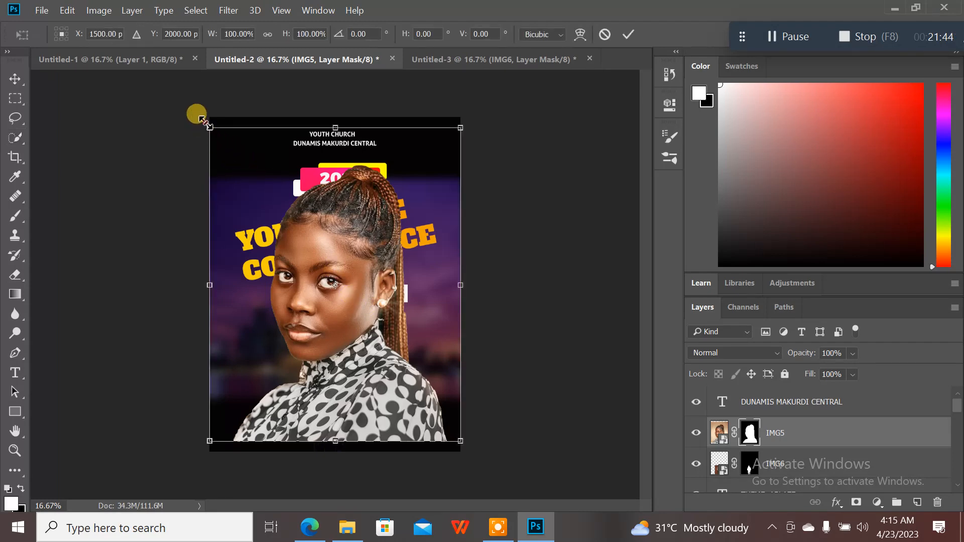
drag(203, 121, 378, 307)
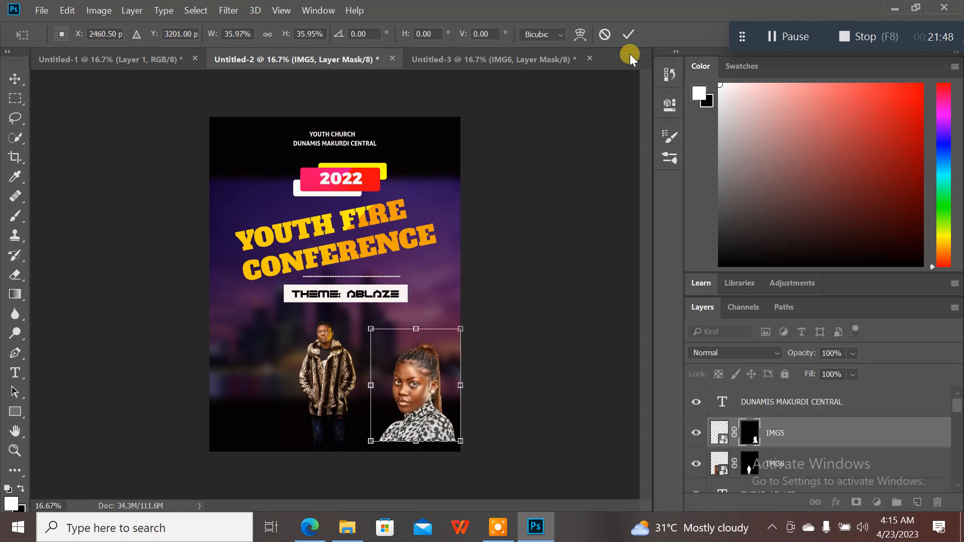
click(629, 34)
- Move the woman's cutout to the man's left side, scale it to about 72% and raise it to his chest level
key(w)
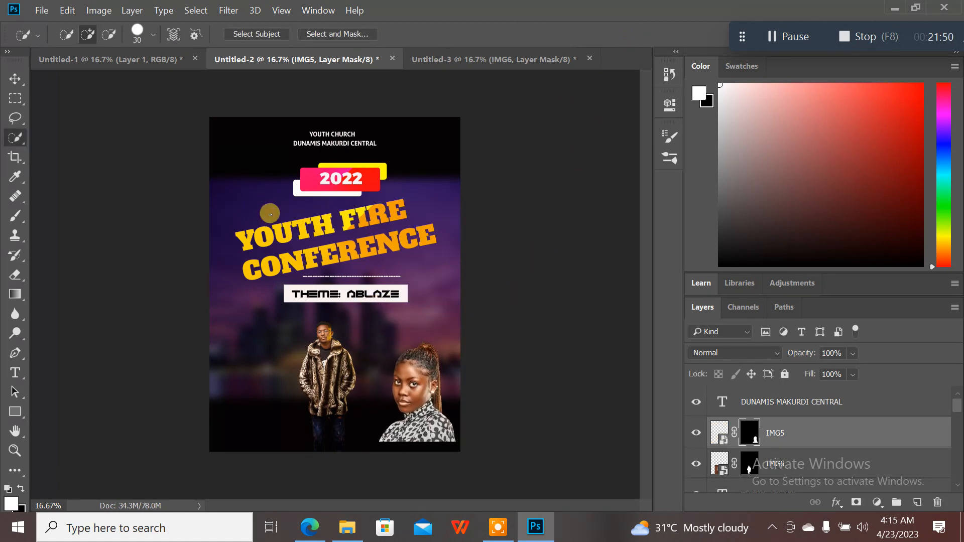
click(11, 77)
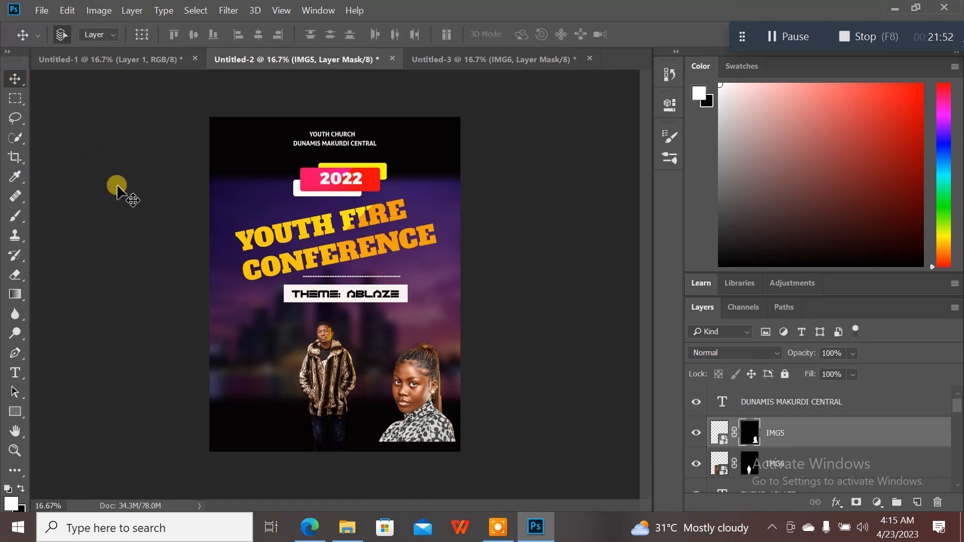
drag(415, 401, 296, 387)
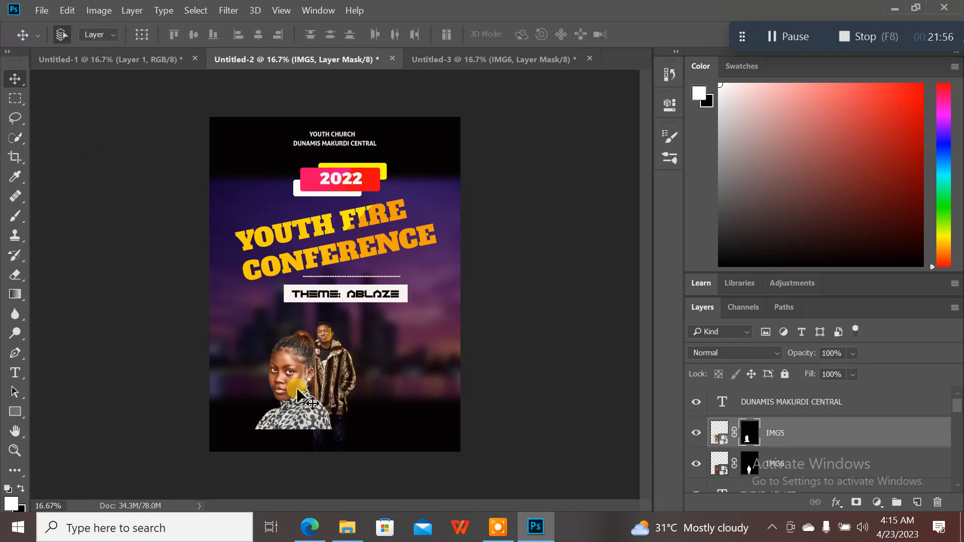
key(ctrl+t)
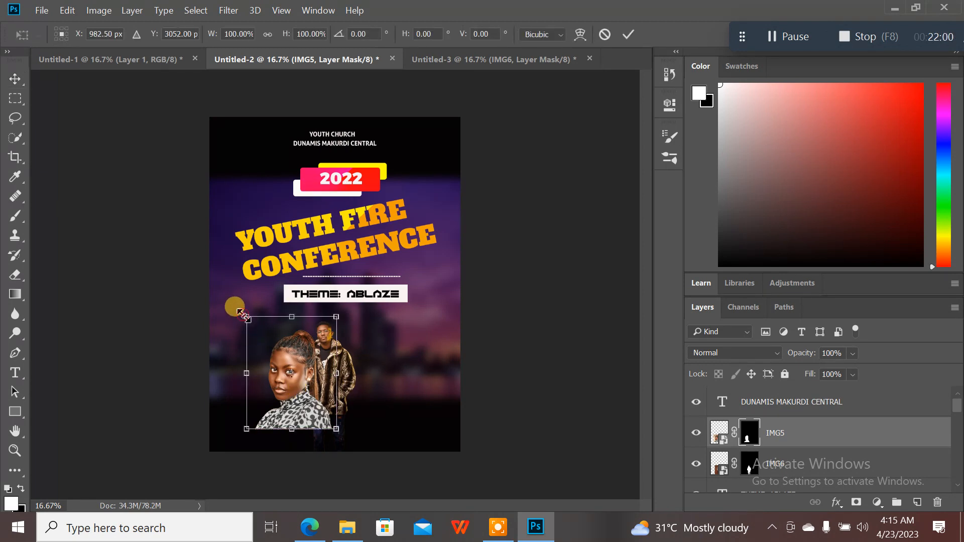
drag(240, 313, 264, 342)
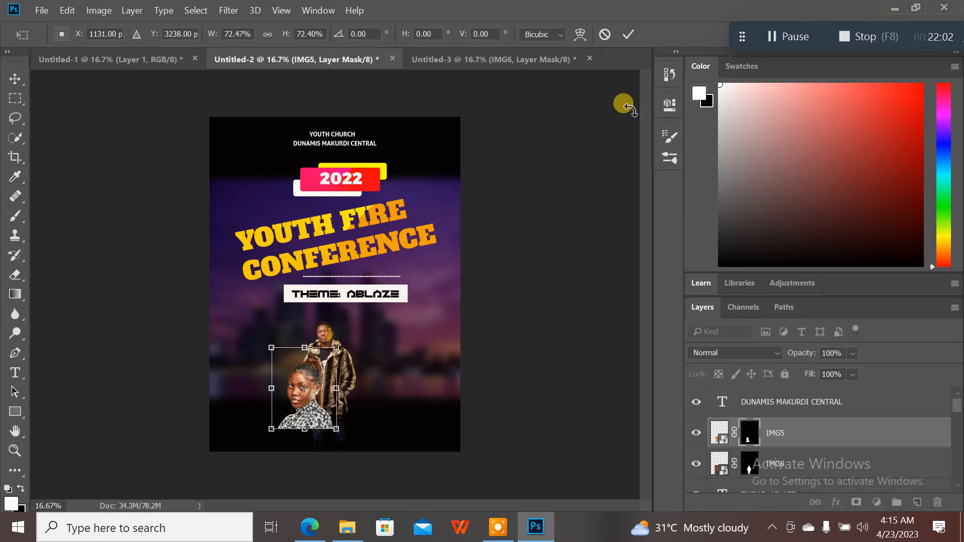
click(629, 34)
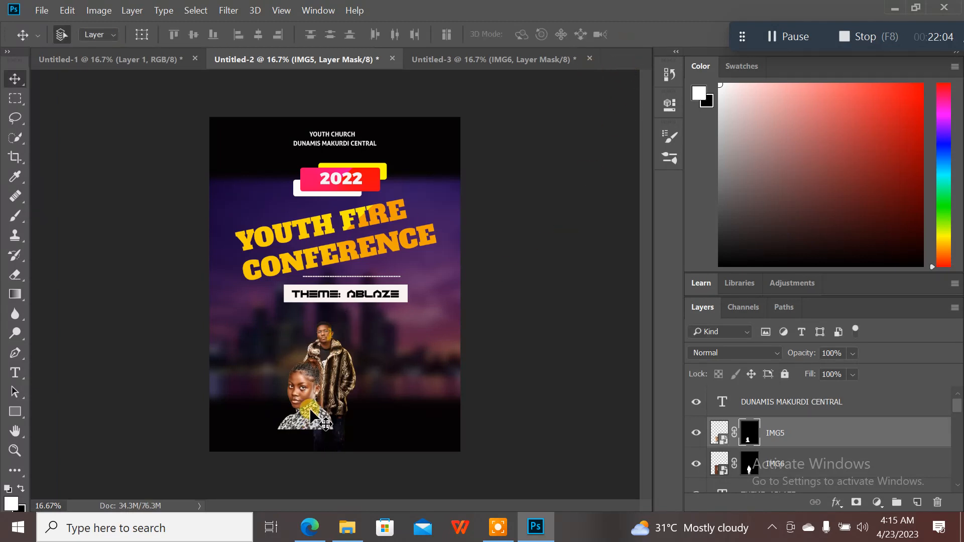
drag(310, 410, 306, 391)
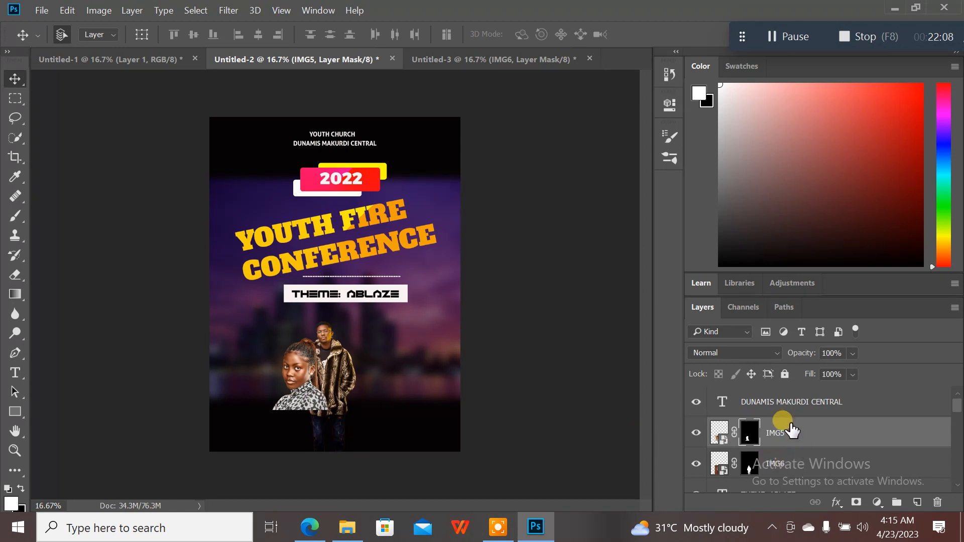
- Stack the IMG5 layer beneath IMG6 and shift the man slightly right to reveal more of the woman
drag(792, 430, 788, 467)
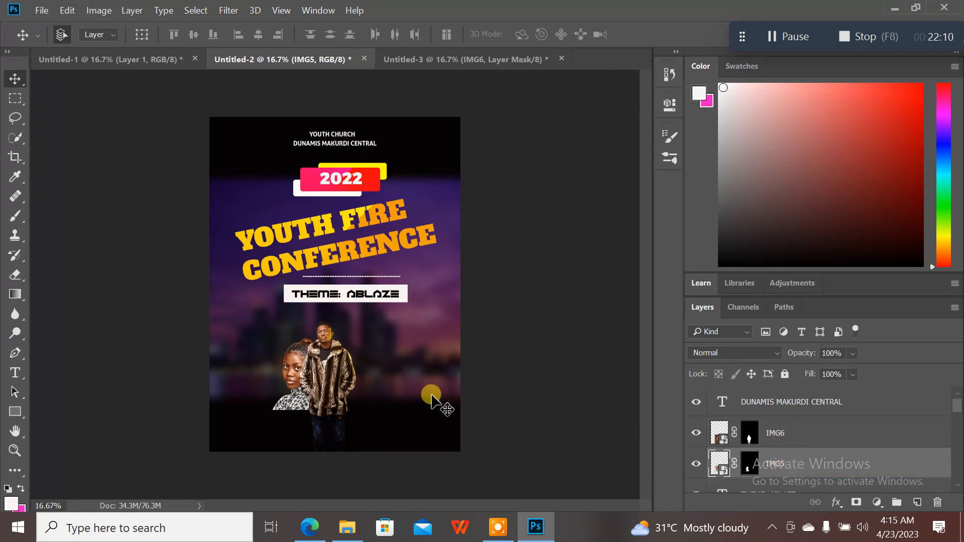
drag(331, 386, 341, 385)
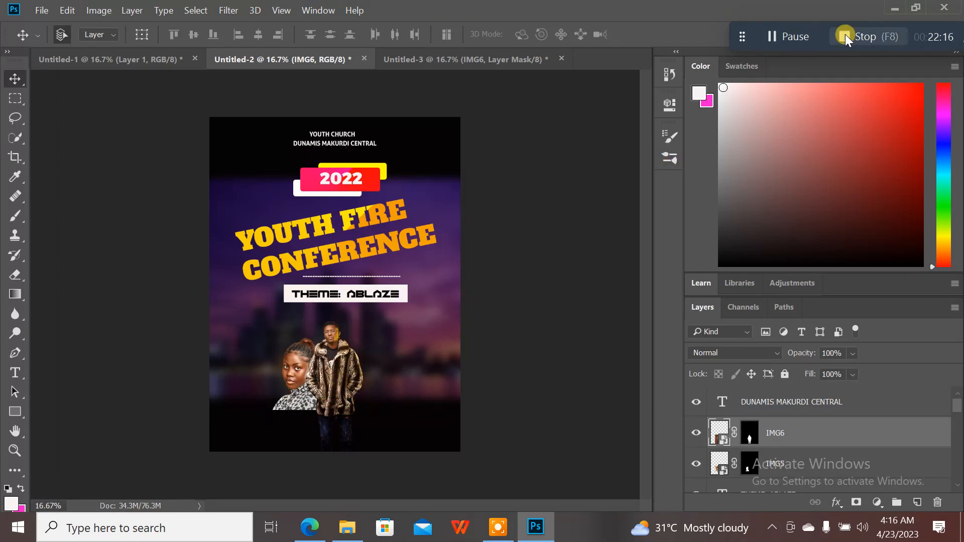
- Place the desktop photo IMG4 into the flyer at its fitted size and commit it
click(897, 7)
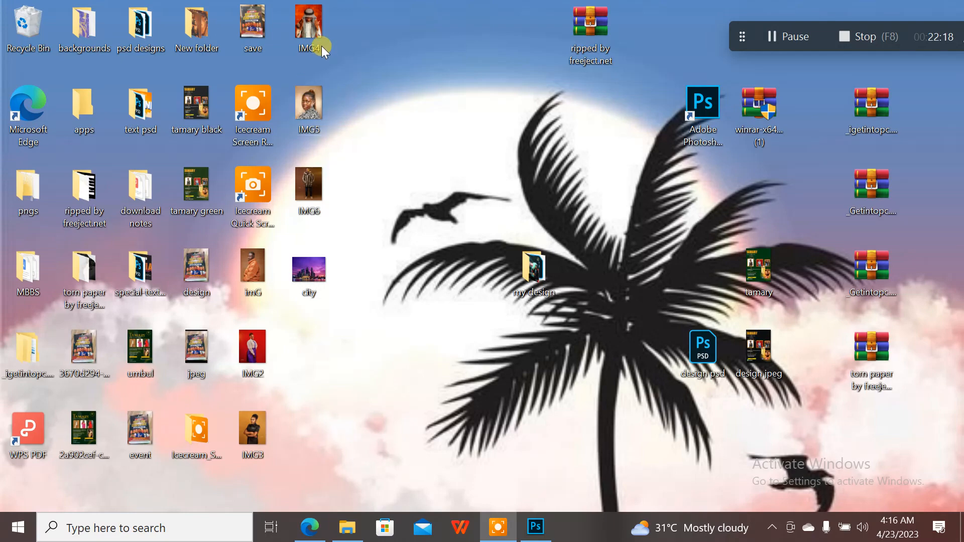
drag(322, 46, 398, 384)
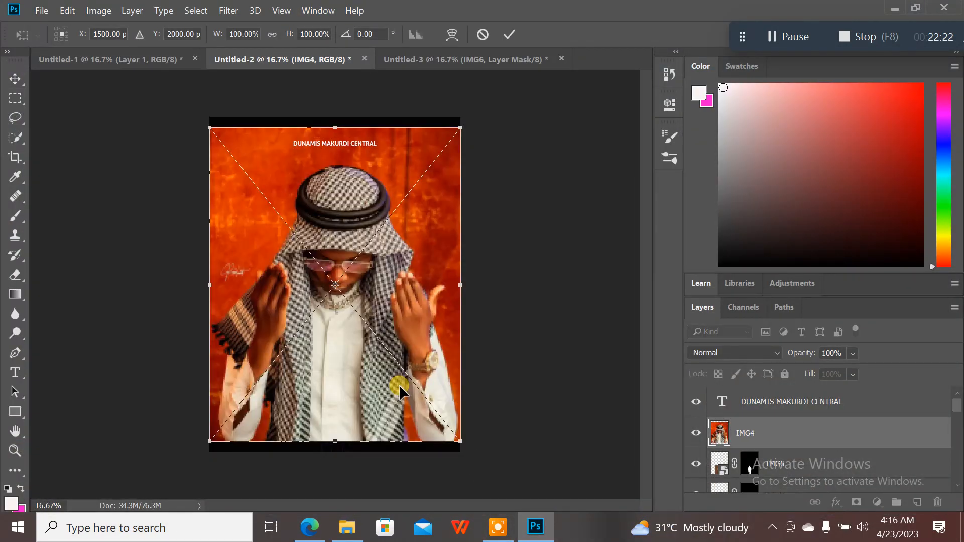
click(510, 34)
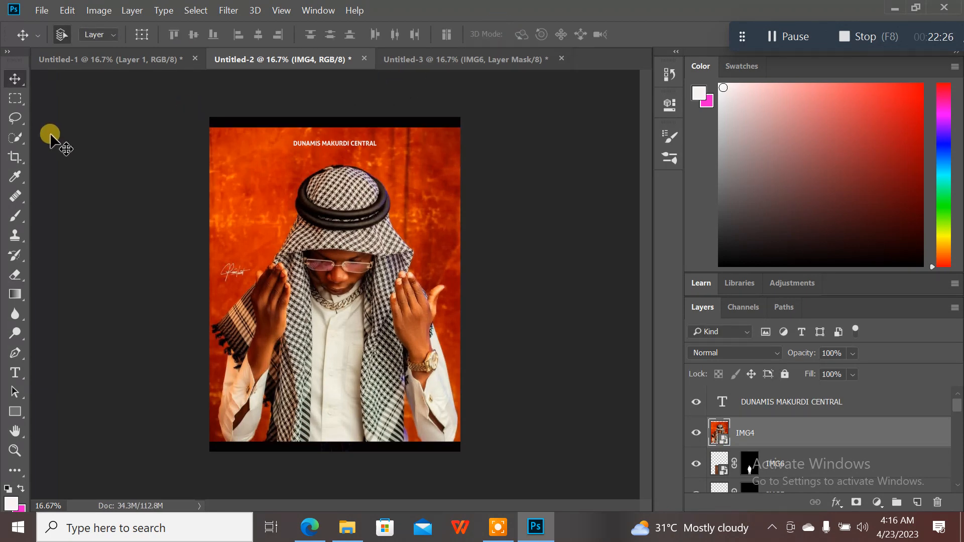
- Select the man in IMG4 with Select Subject and subtract the background gap between his scarf and sleeve
click(18, 134)
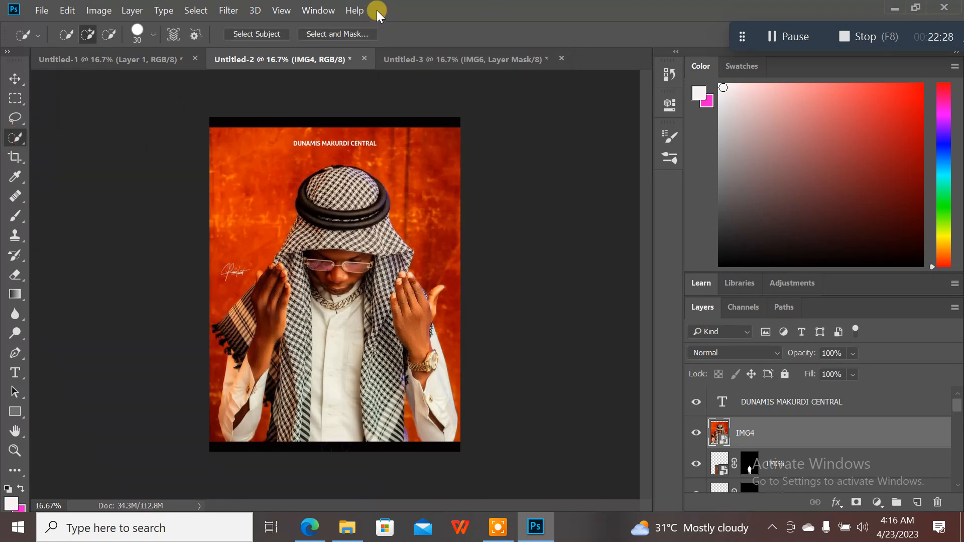
click(283, 33)
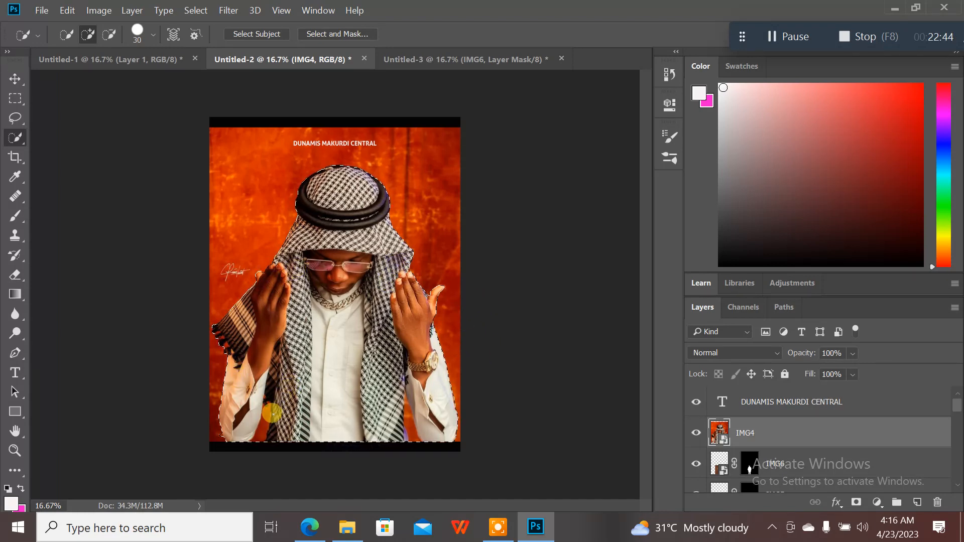
key(alt)
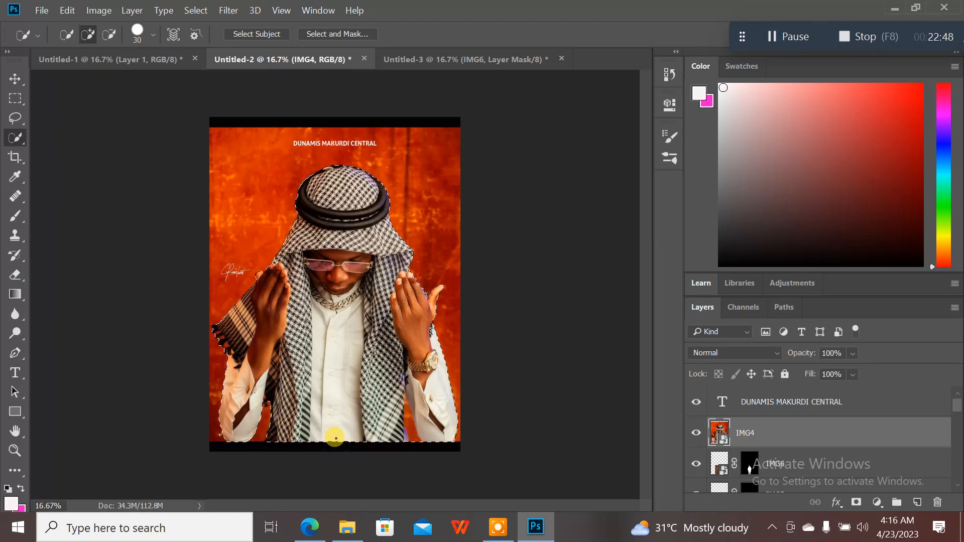
click(404, 401)
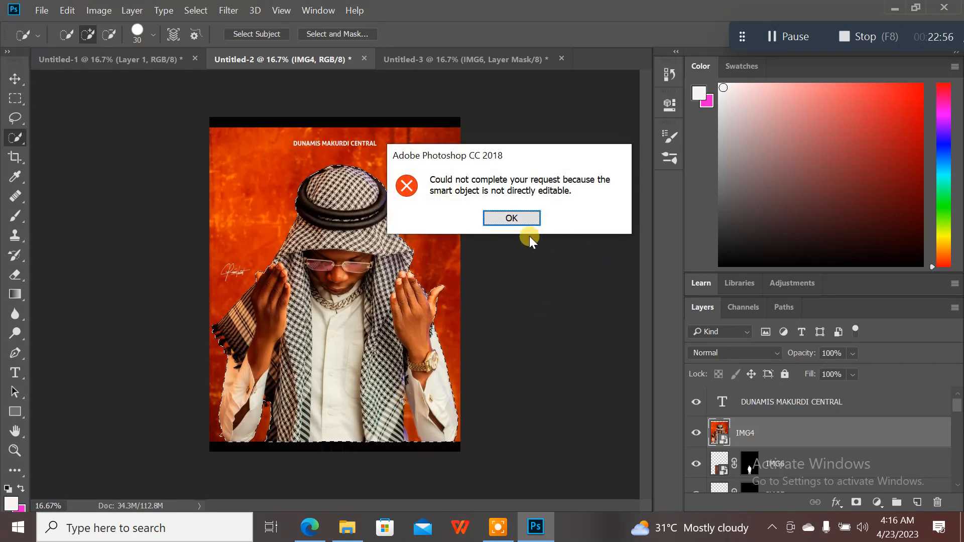
click(511, 218)
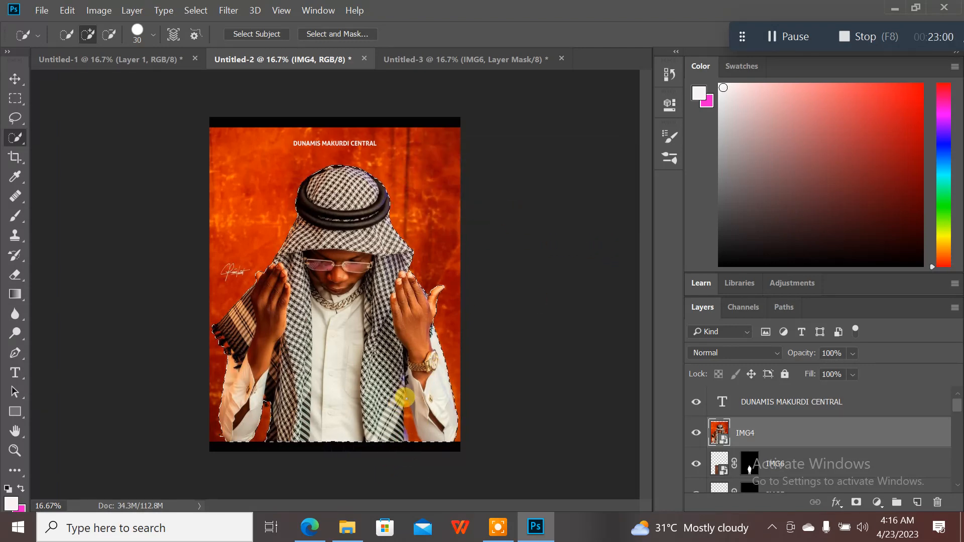
key(alt)
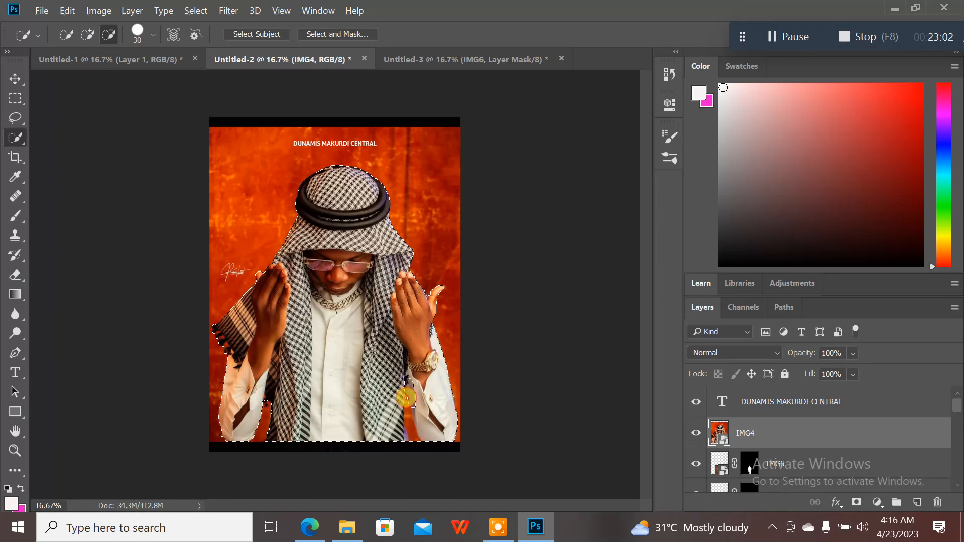
drag(407, 398, 404, 404)
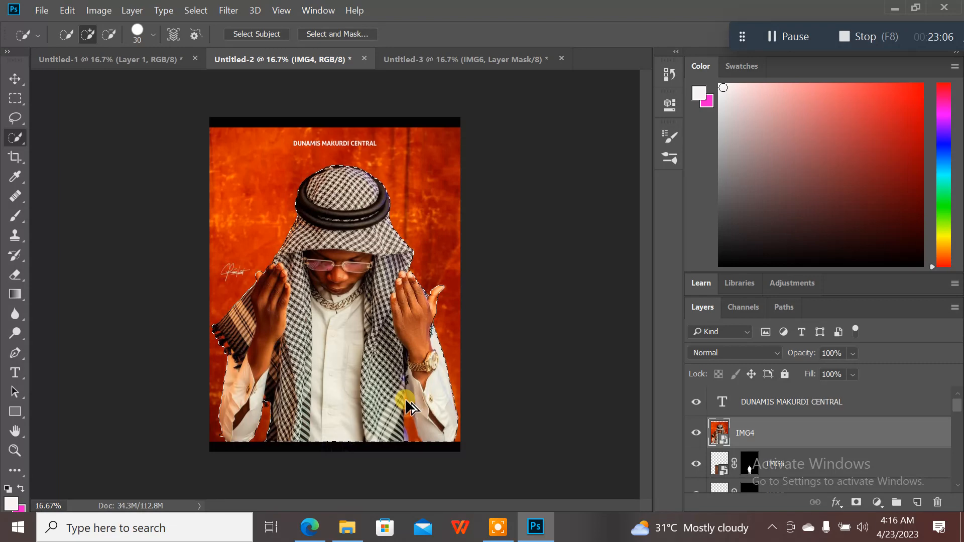
key(alt)
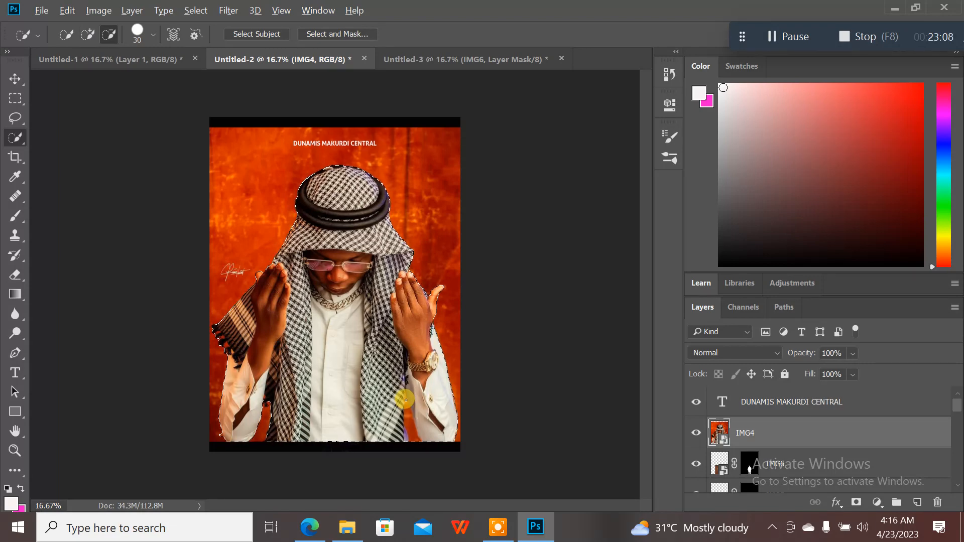
mouse_move(406, 400)
mouse_down()
mouse_move(411, 431)
mouse_move(437, 434)
mouse_move(400, 393)
mouse_up()
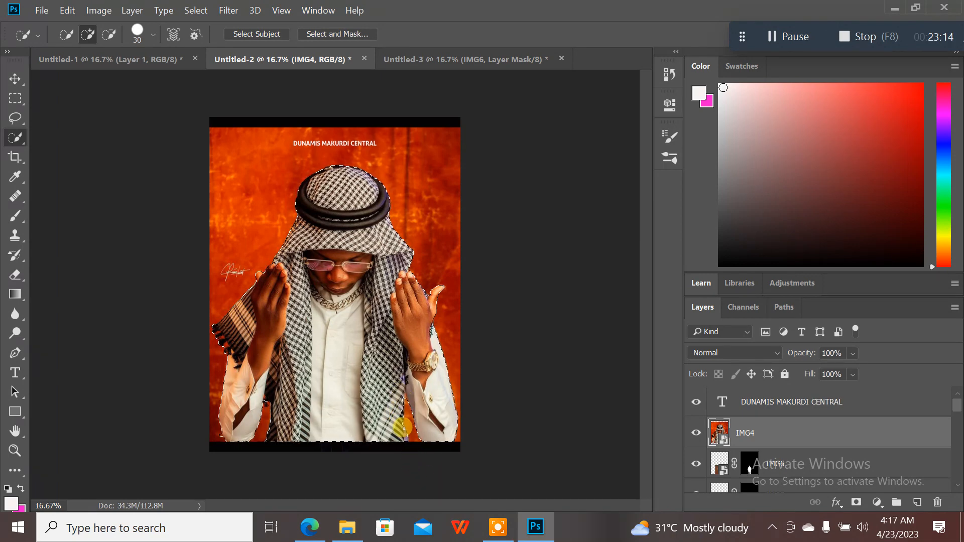
drag(401, 428, 399, 419)
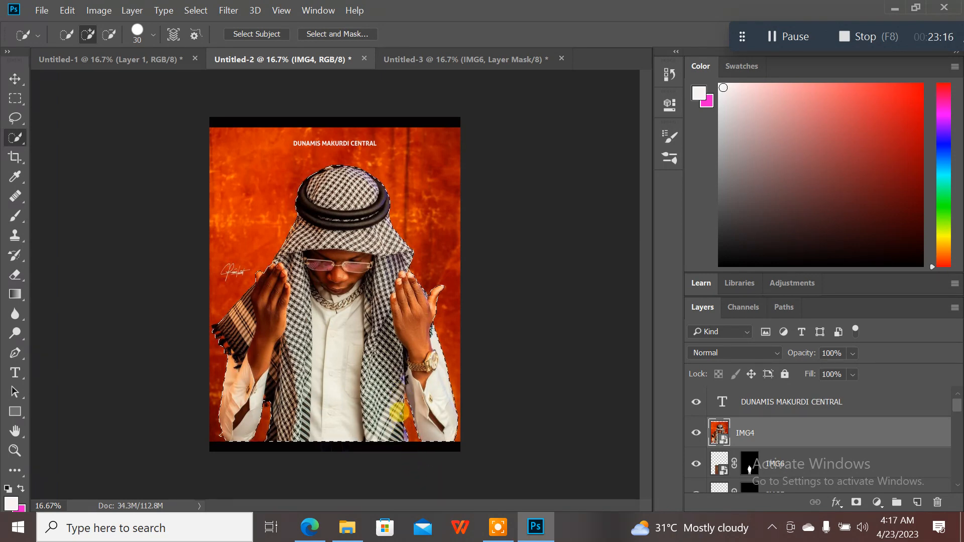
- Mask out IMG4's background using the selection and scale the cutout to about 32%
click(855, 502)
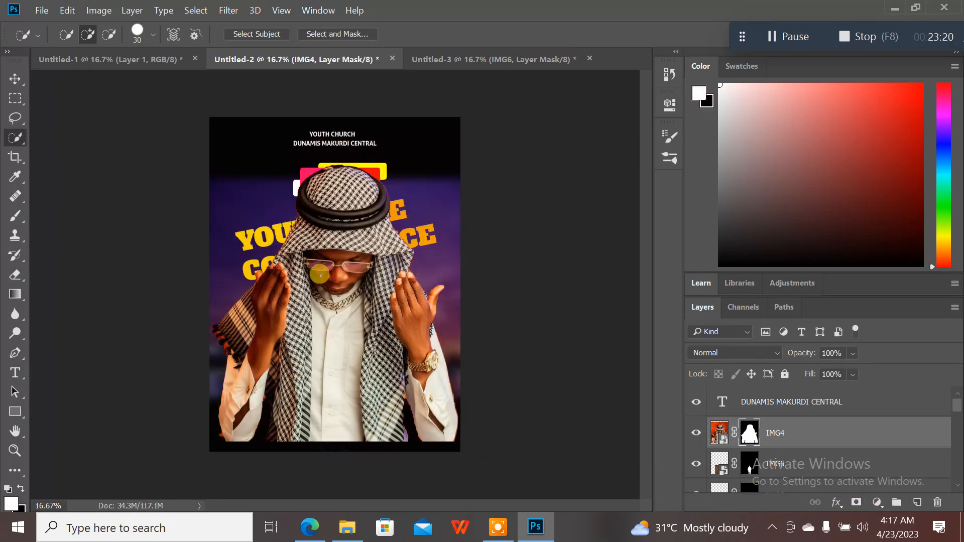
key(ctrl+t)
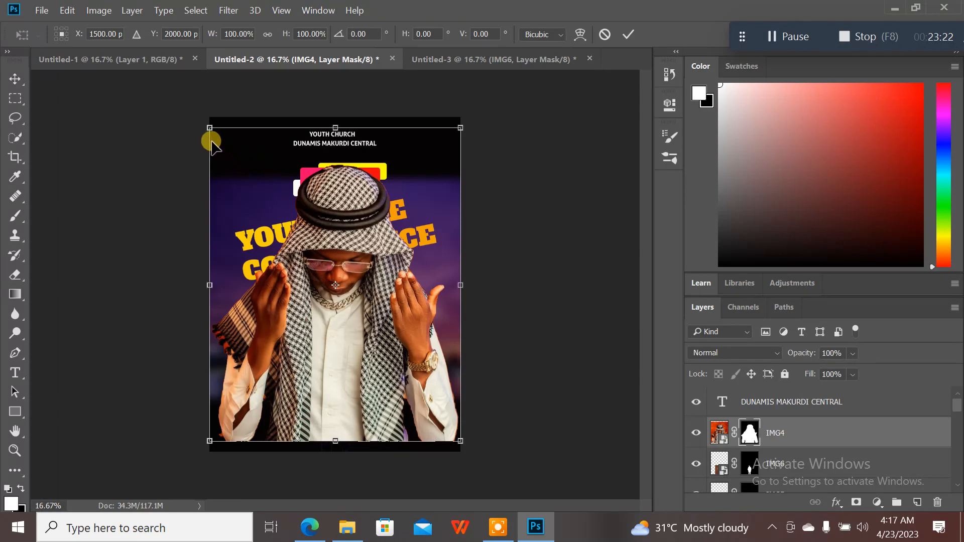
drag(204, 122, 394, 316)
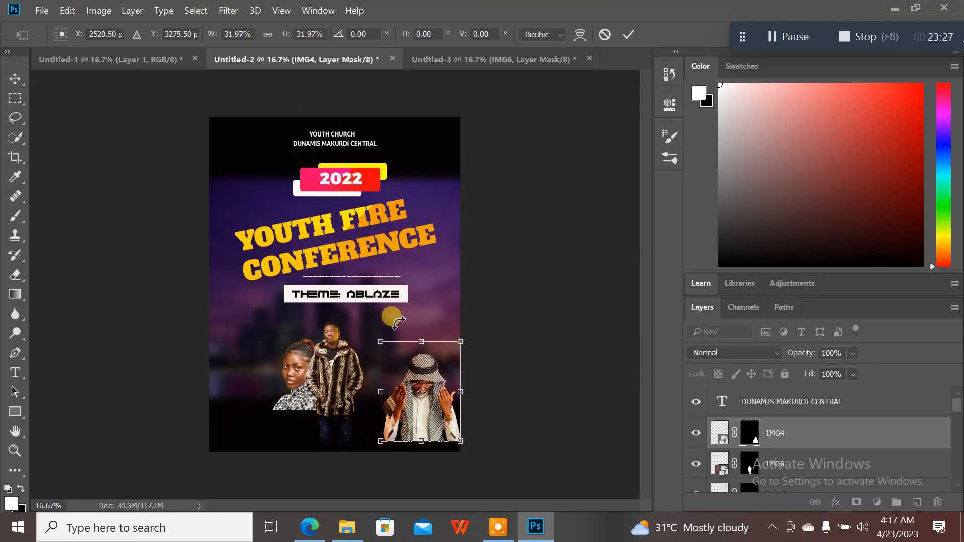
click(629, 33)
key(w)
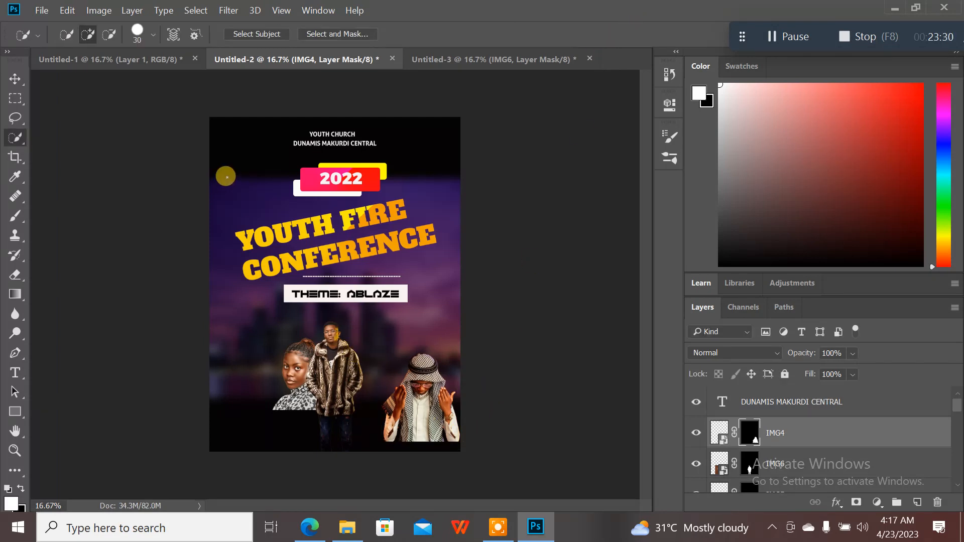
- Move the IMG4 cutout to the right side of the standing man and stack its layer beneath IMG6
click(15, 79)
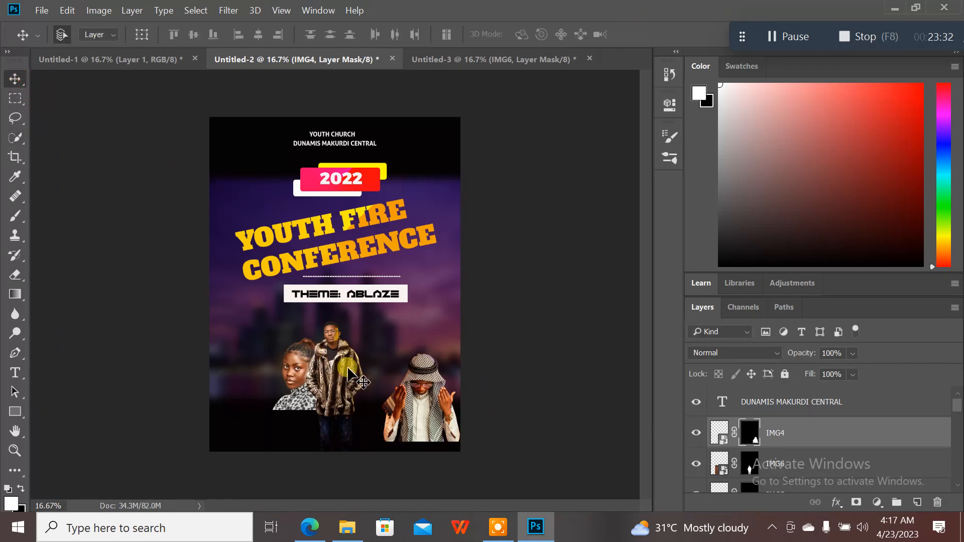
drag(413, 407, 365, 381)
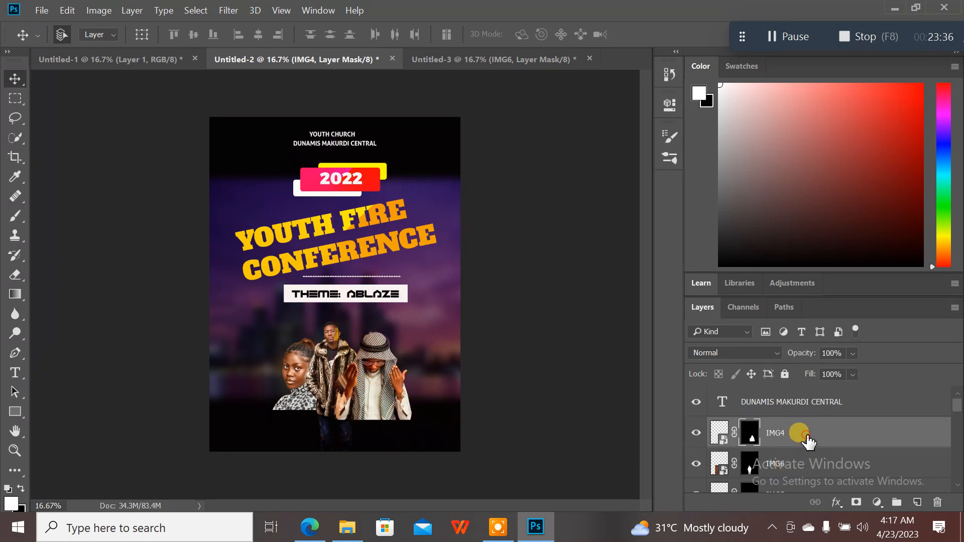
drag(798, 432, 800, 485)
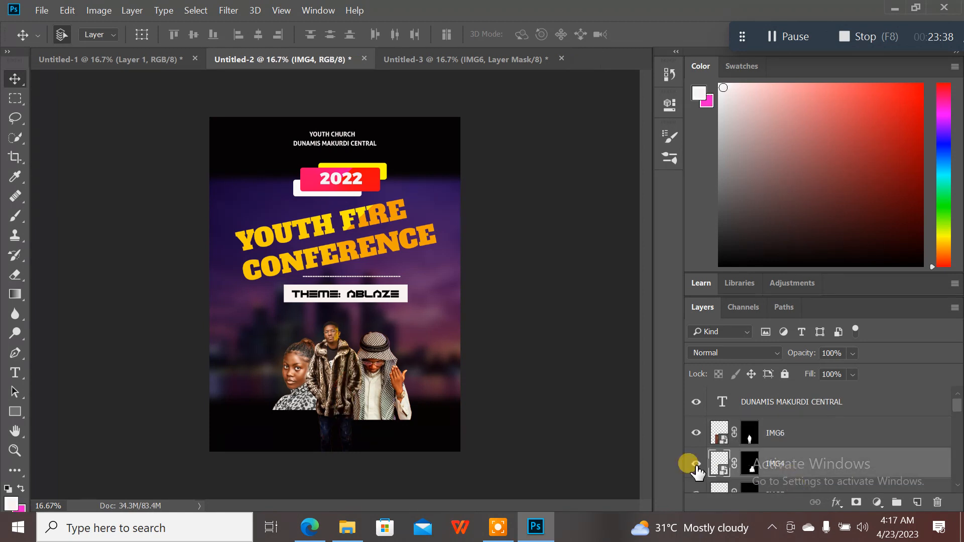
drag(401, 385, 403, 391)
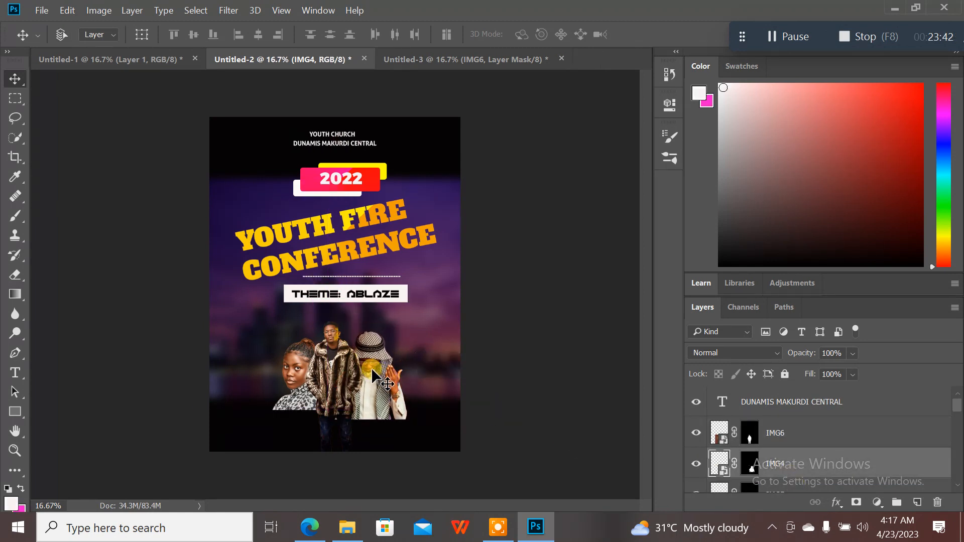
- Scale the IMG4 cutout to about 78% and shift it slightly left behind the standing man
key(ctrl+t)
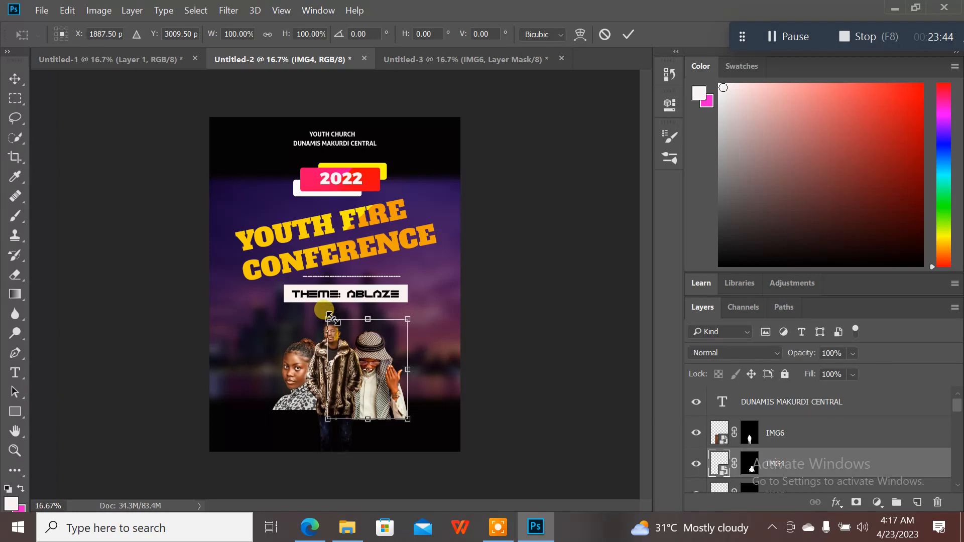
drag(327, 319, 345, 341)
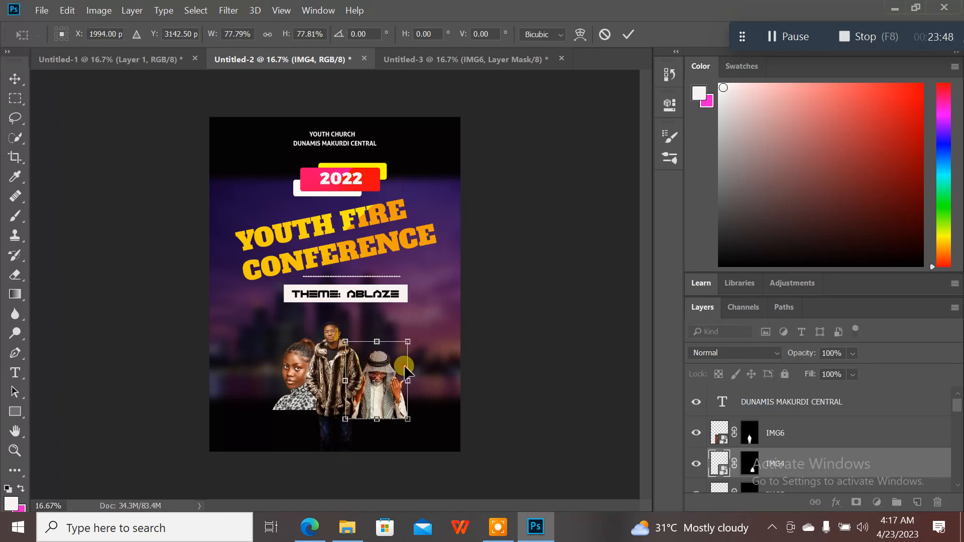
mouse_move(406, 371)
mouse_down()
mouse_move(396, 407)
mouse_move(400, 371)
mouse_up()
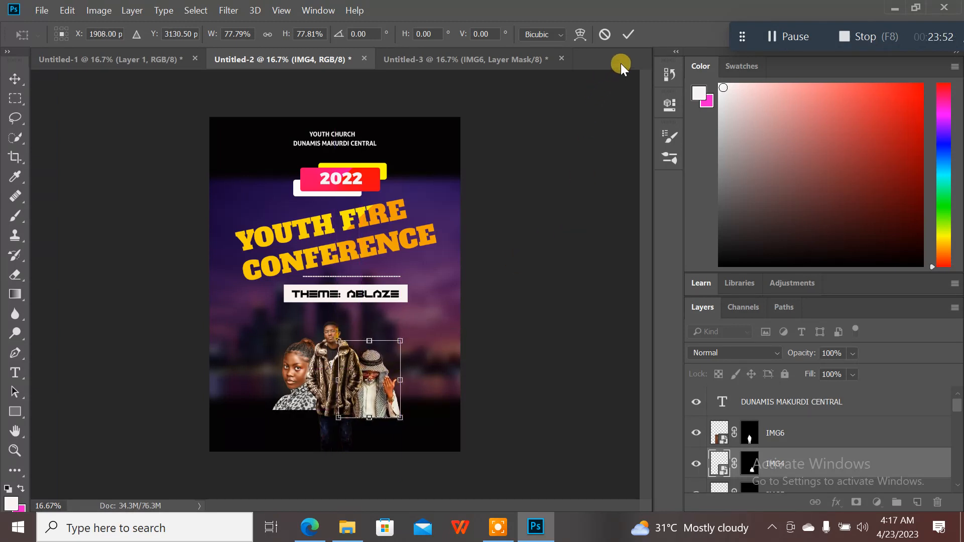
click(623, 39)
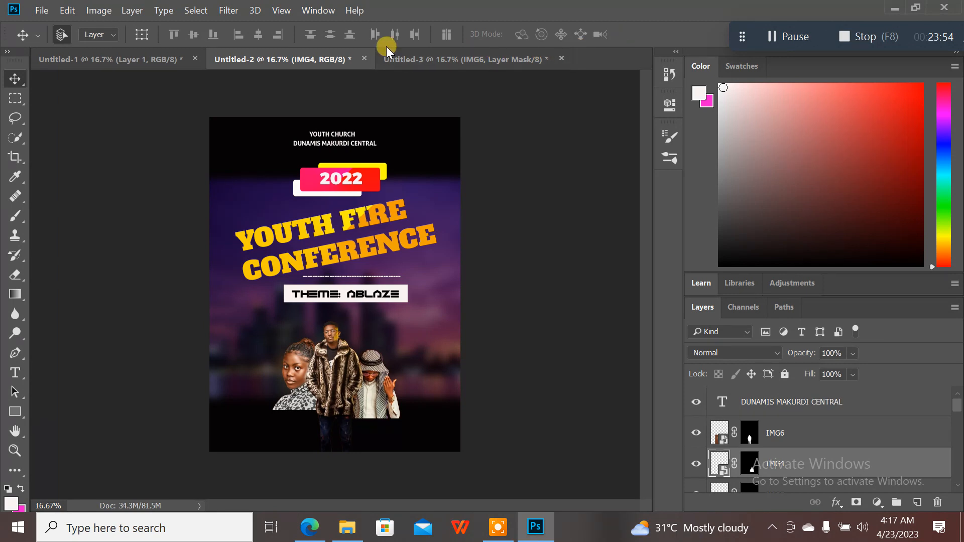
- Check the people and the bottom band in the reference flyer, and choose the 2079 px rough-edged brush tip
click(150, 60)
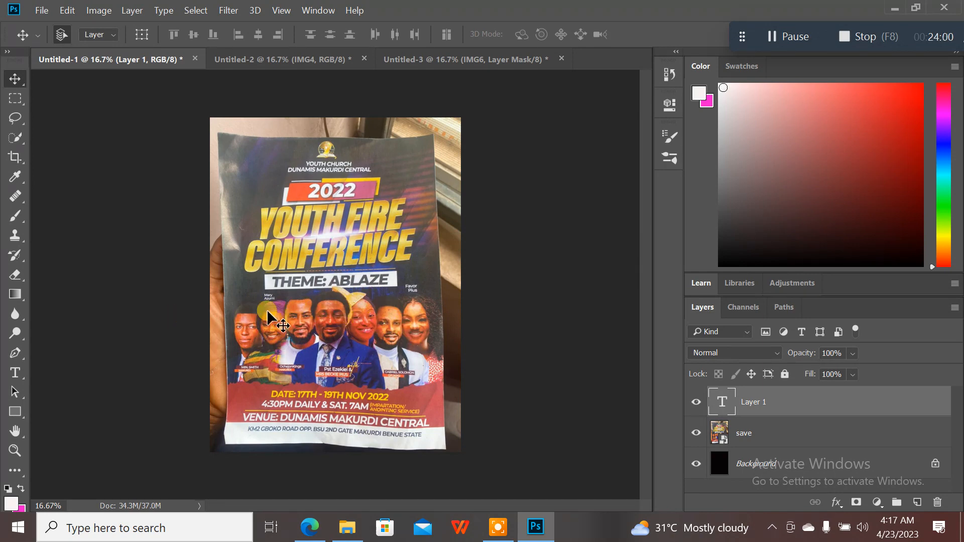
click(322, 54)
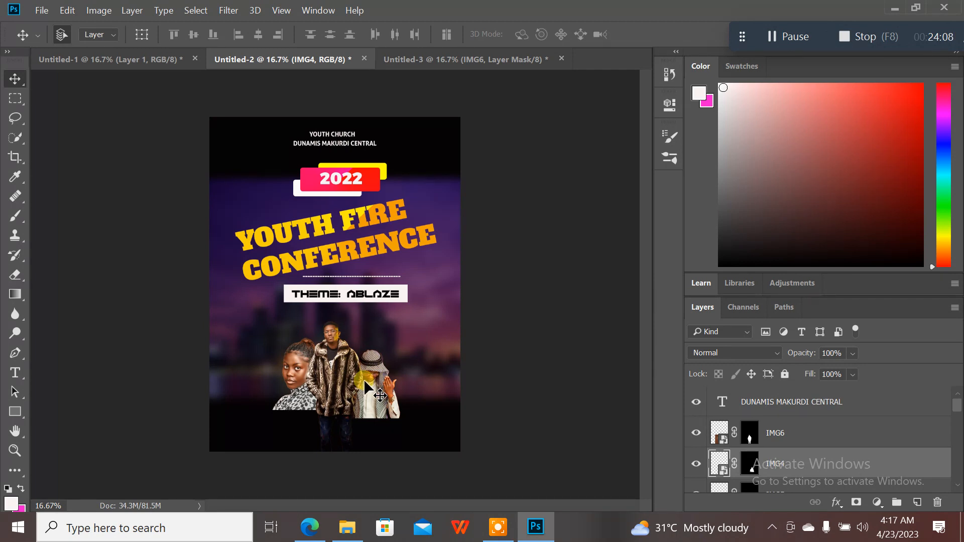
click(150, 60)
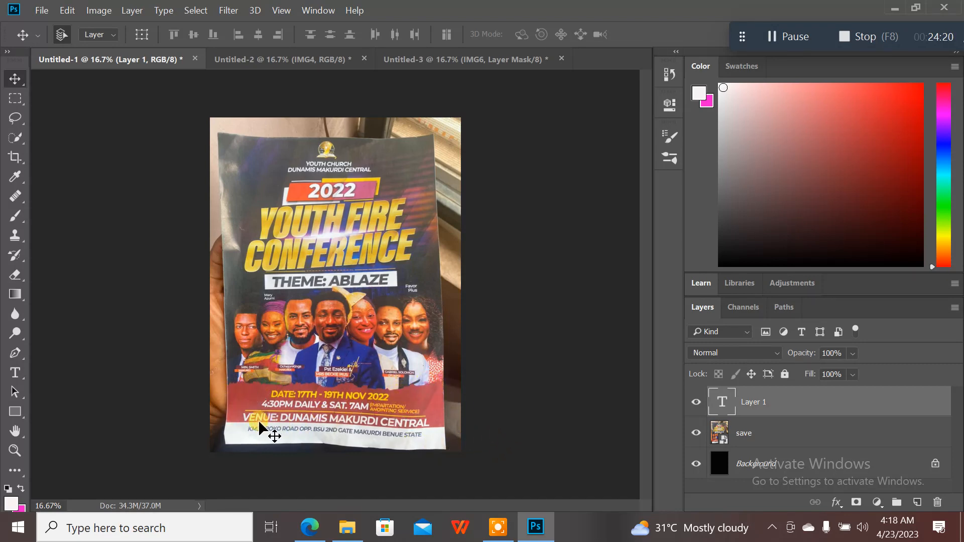
click(282, 59)
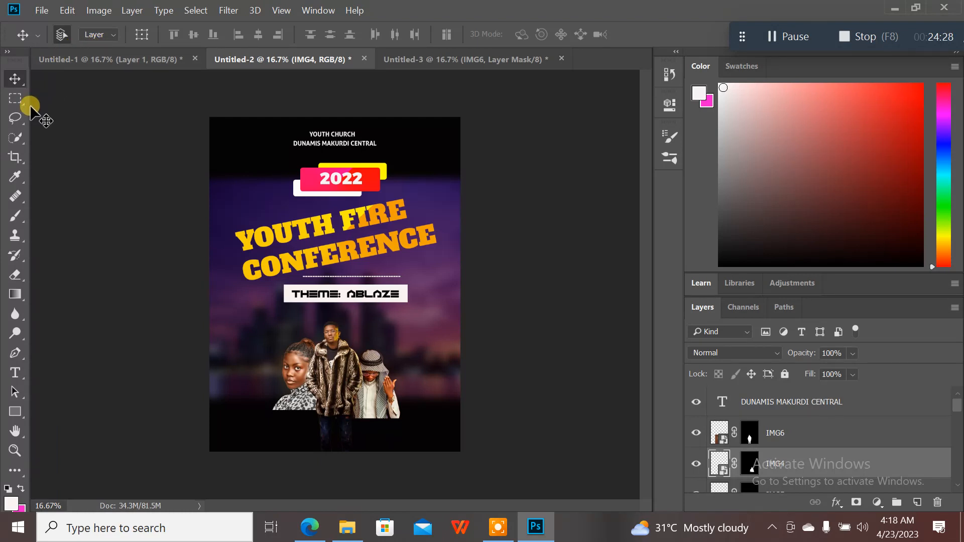
click(14, 222)
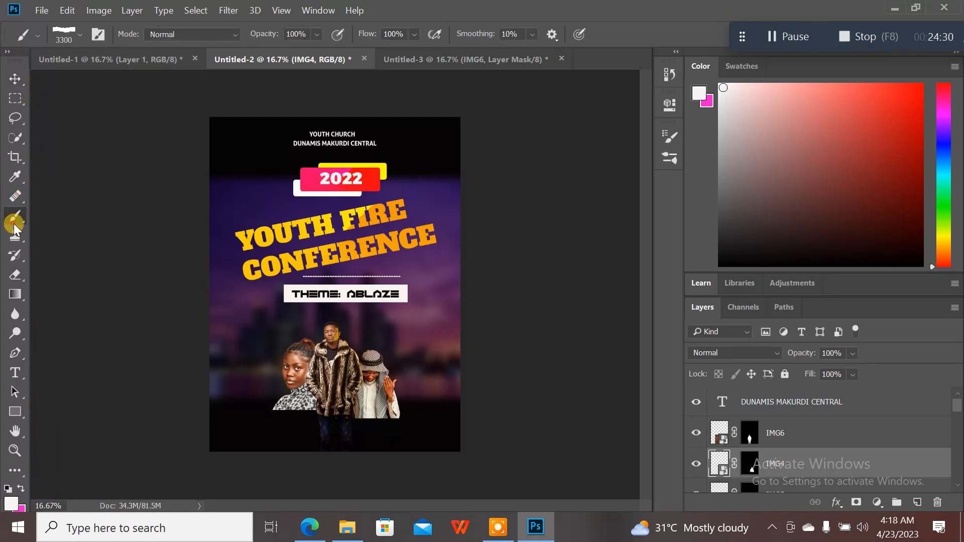
click(101, 36)
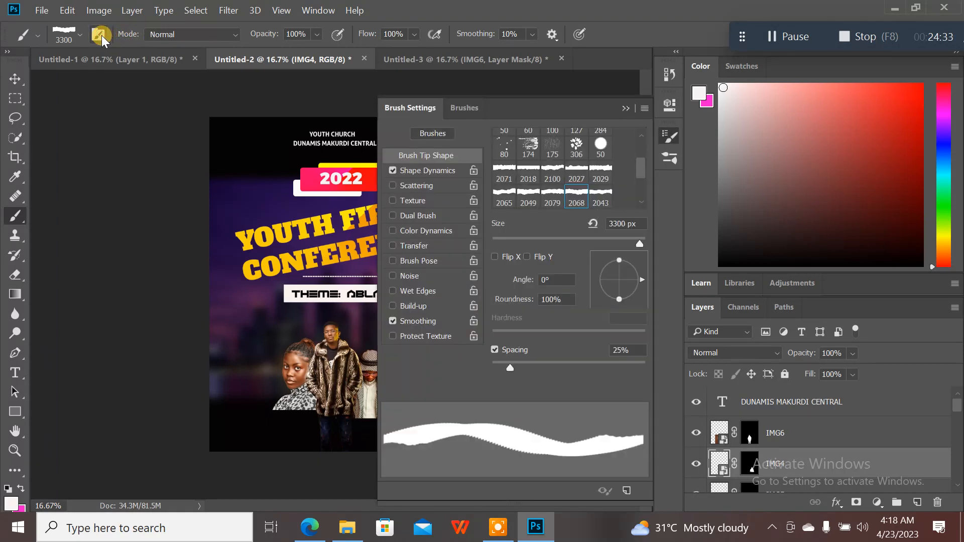
click(550, 194)
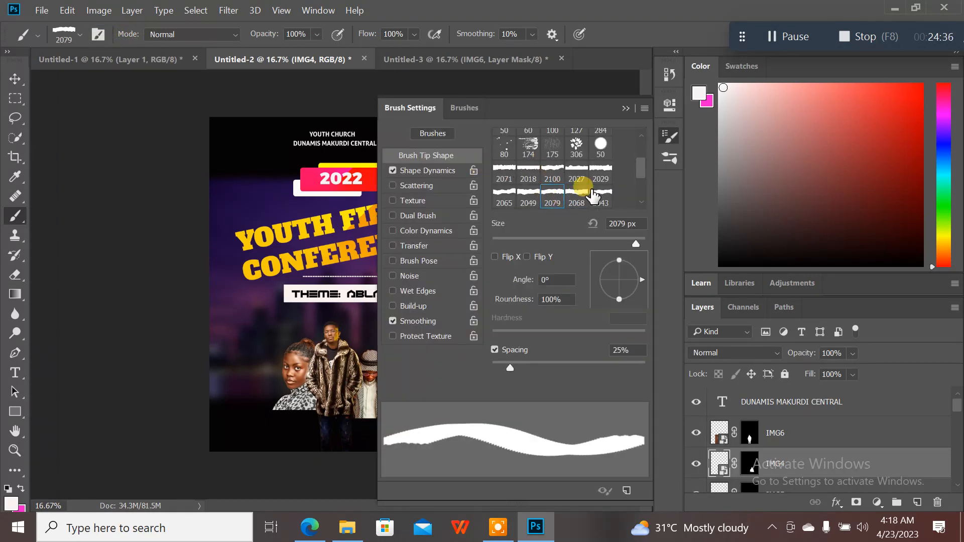
click(627, 108)
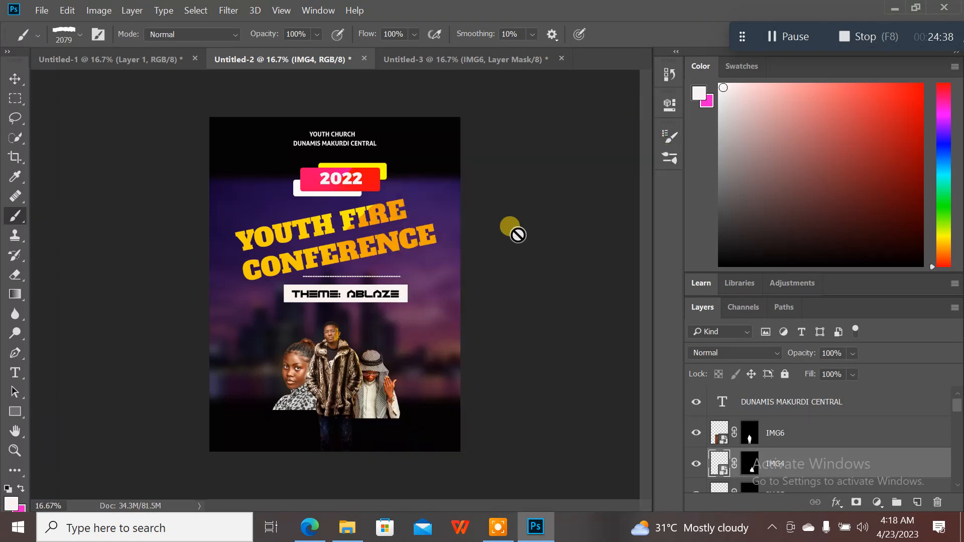
- Rasterize the IMG4 smart object so it can be painted on
click(311, 383)
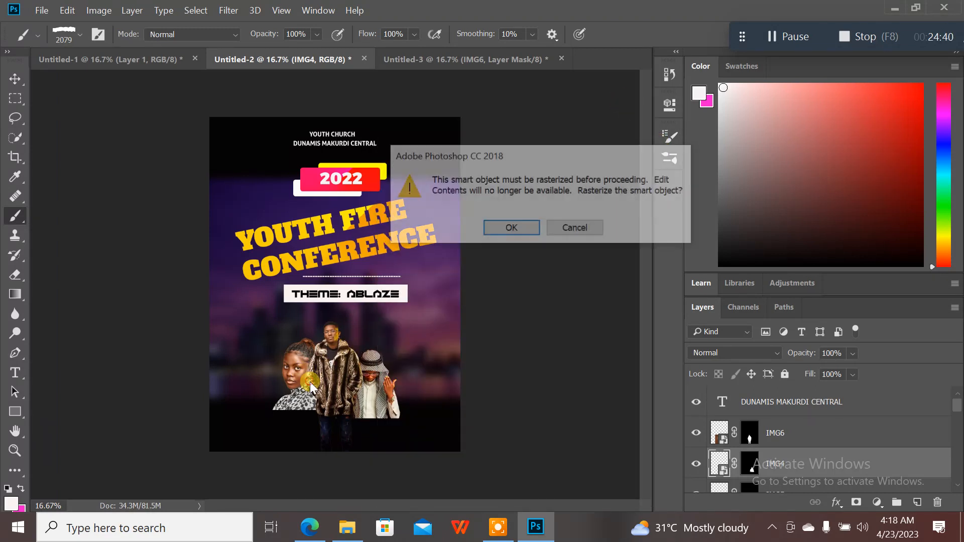
click(503, 233)
click(260, 380)
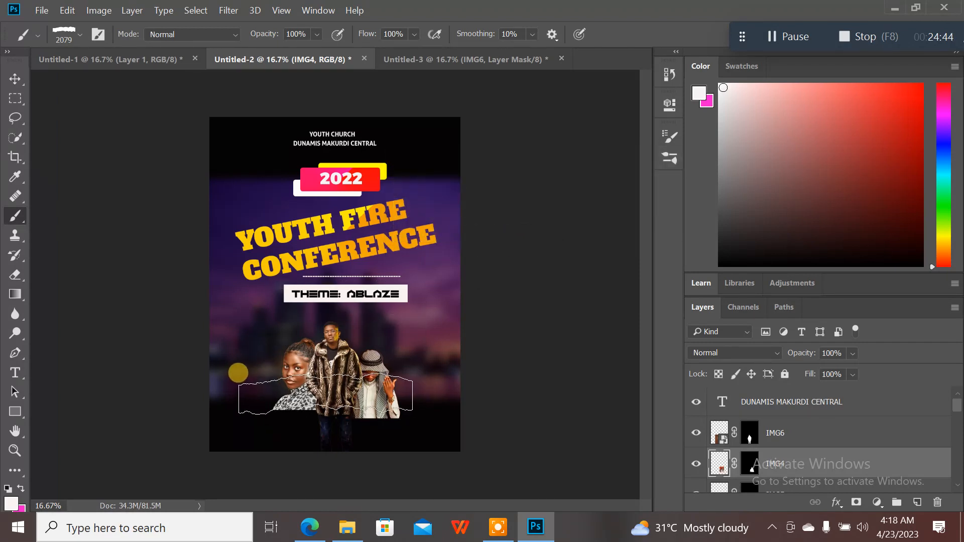
- Enlarge the rough-edged brush to 3100 px and compare the flyer with the reference's bottom band
key(bracketright)
key(bracketright)
key(bracketright)
key(bracketright)
key(bracketright)
key(bracketright)
key(bracketright)
key(bracketright)
key(bracketright)
key(bracketright)
key(bracketright)
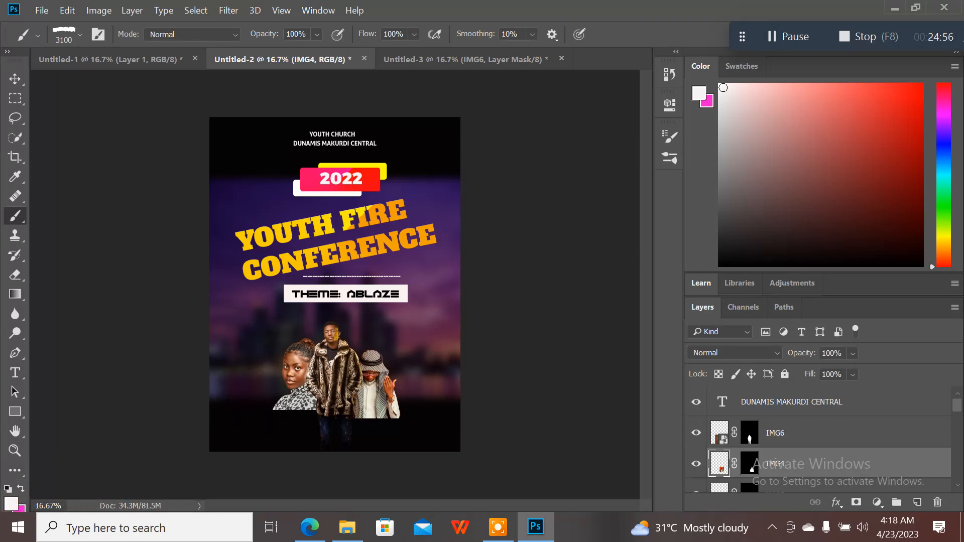
click(69, 56)
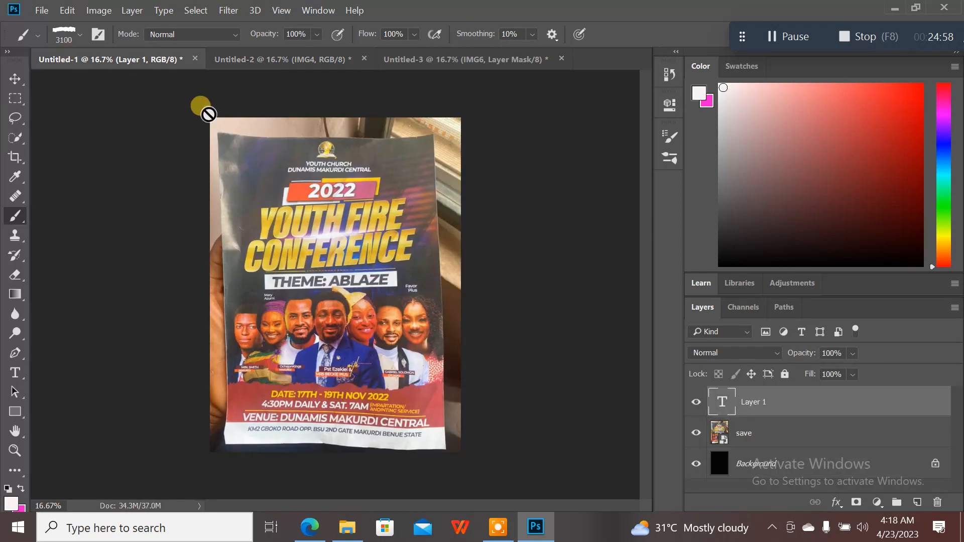
click(290, 61)
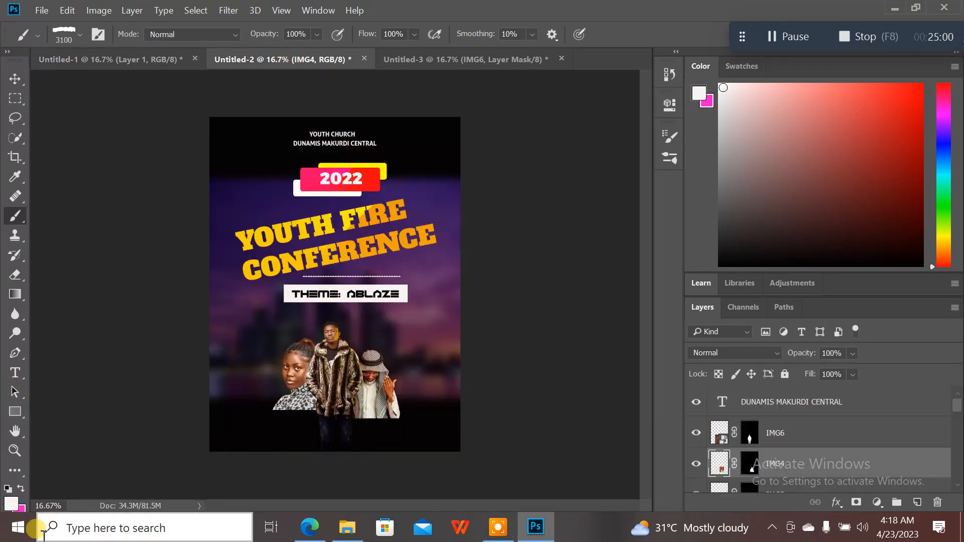
- Set the foreground colour to dark red #9b0101 for the brush
click(11, 504)
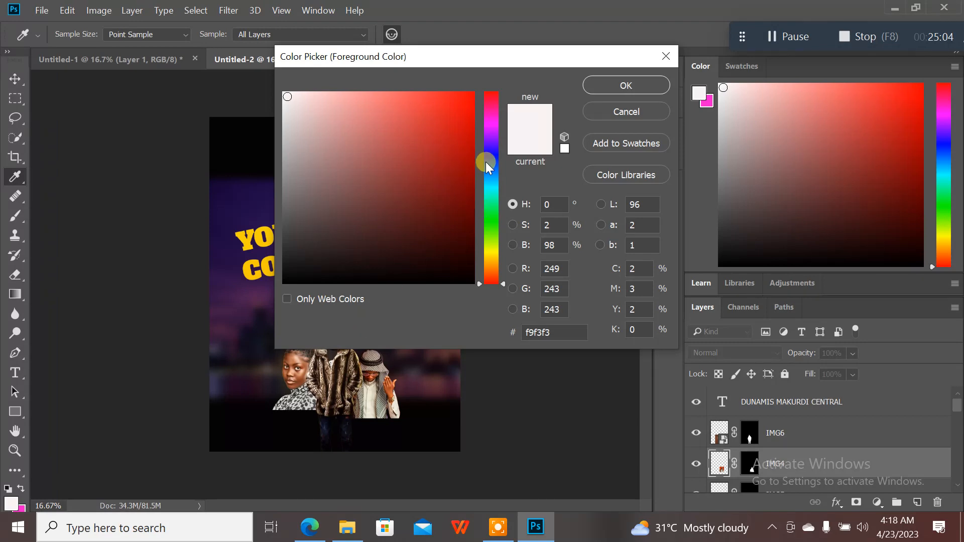
click(475, 167)
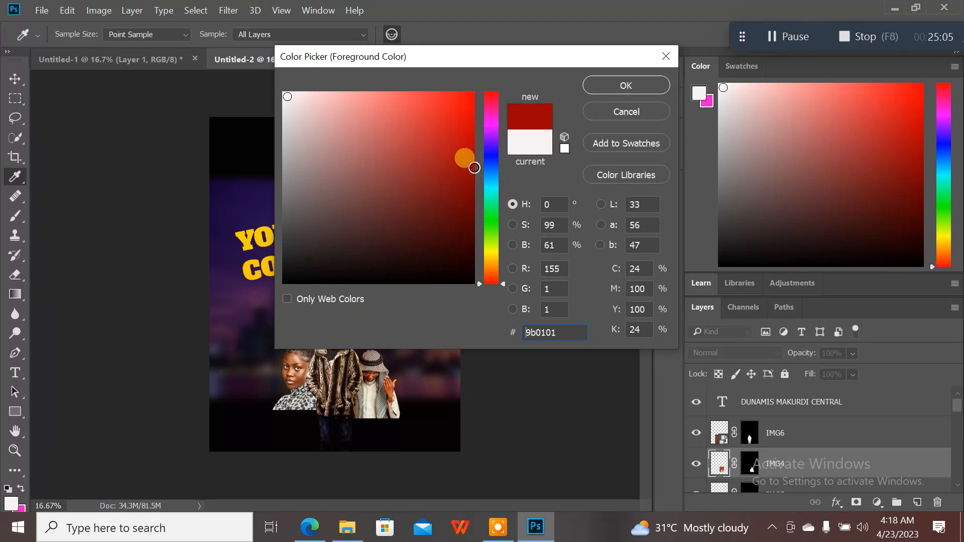
click(650, 90)
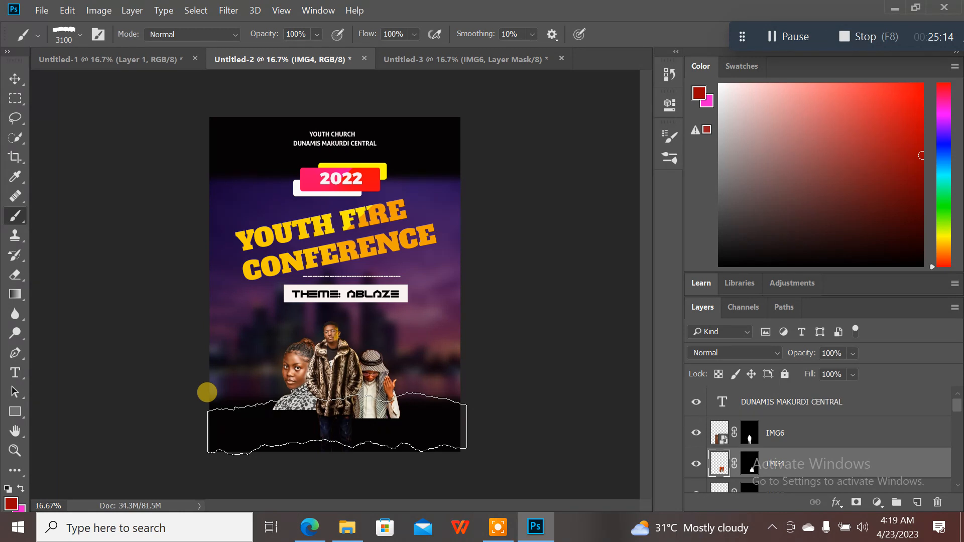
- Try stamping the rough-edged red band on the masked IMG4 layer, and undo the stroke
click(336, 424)
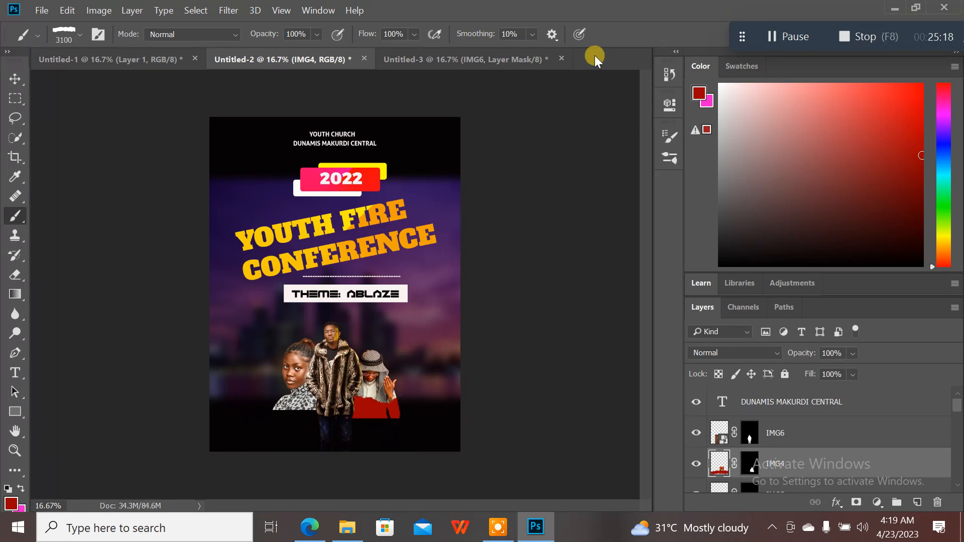
key(ctrl+z)
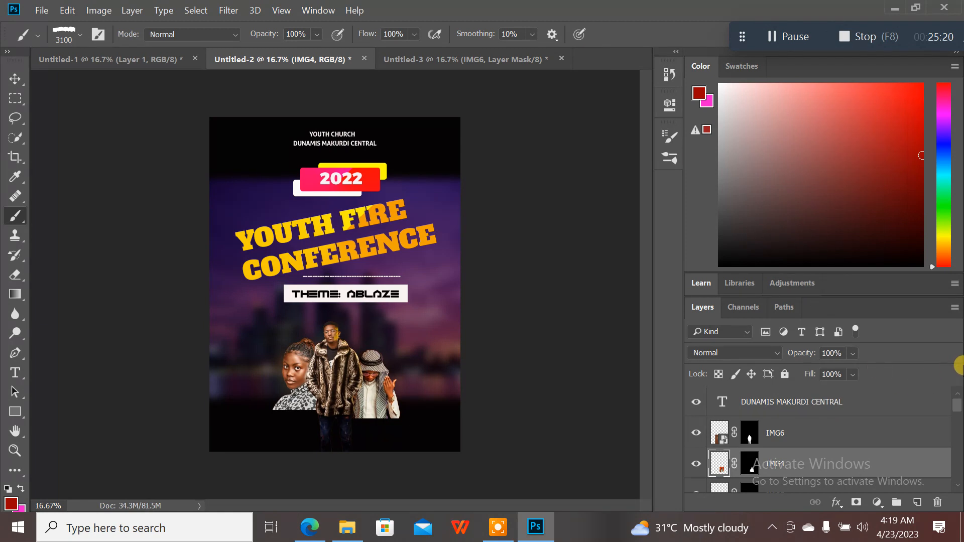
- Merge the three people cutouts, IMG6, IMG4 and the layer directly below, into a single layer
click(815, 435)
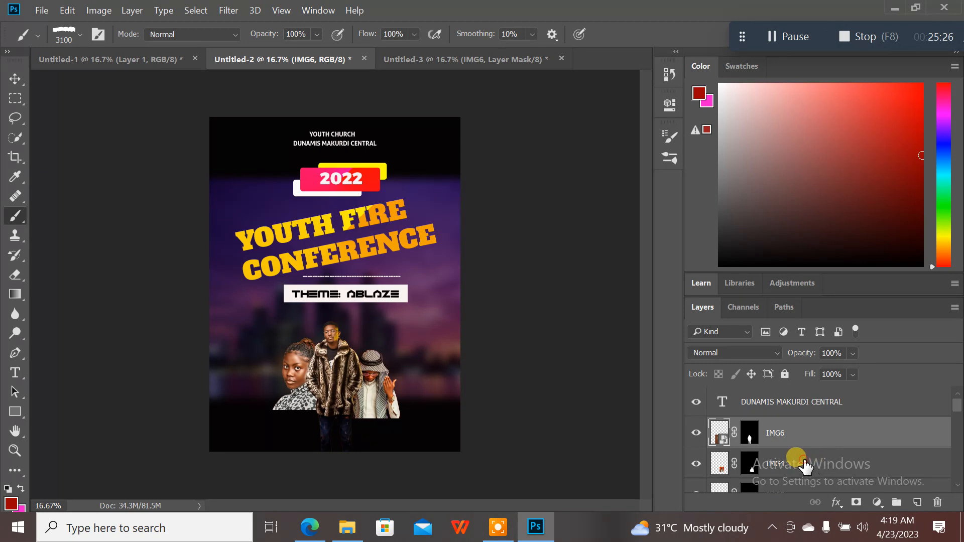
click(805, 466)
shift+click(796, 438)
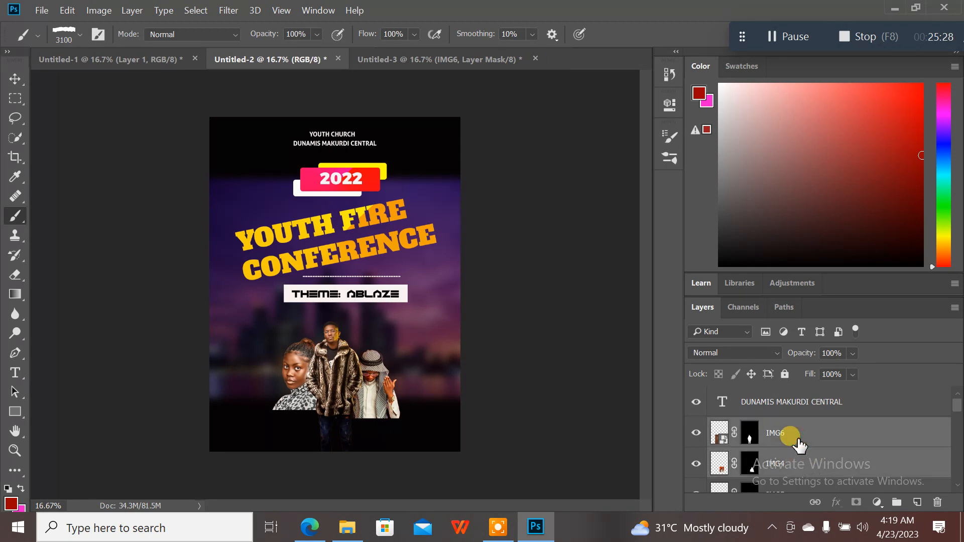
ctrl+click(786, 482)
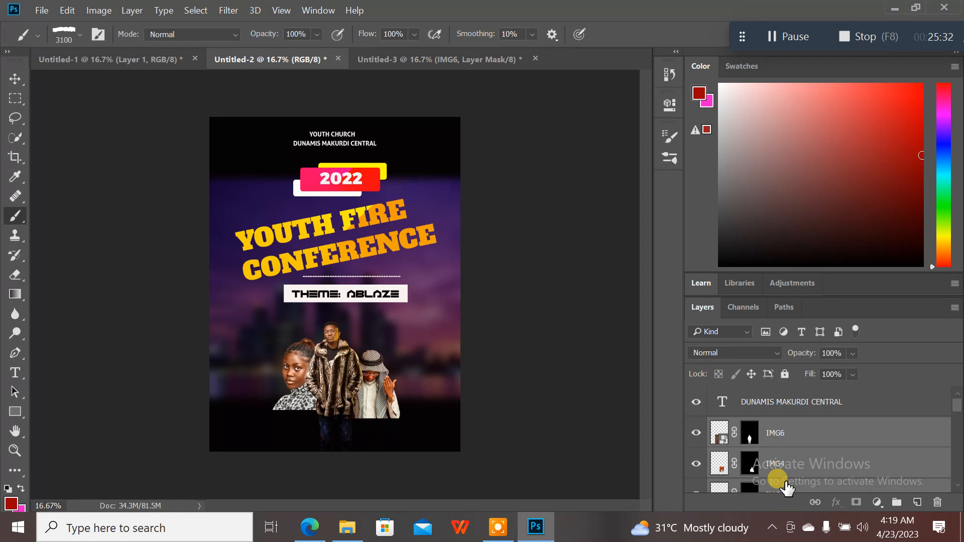
key(ctrl+e)
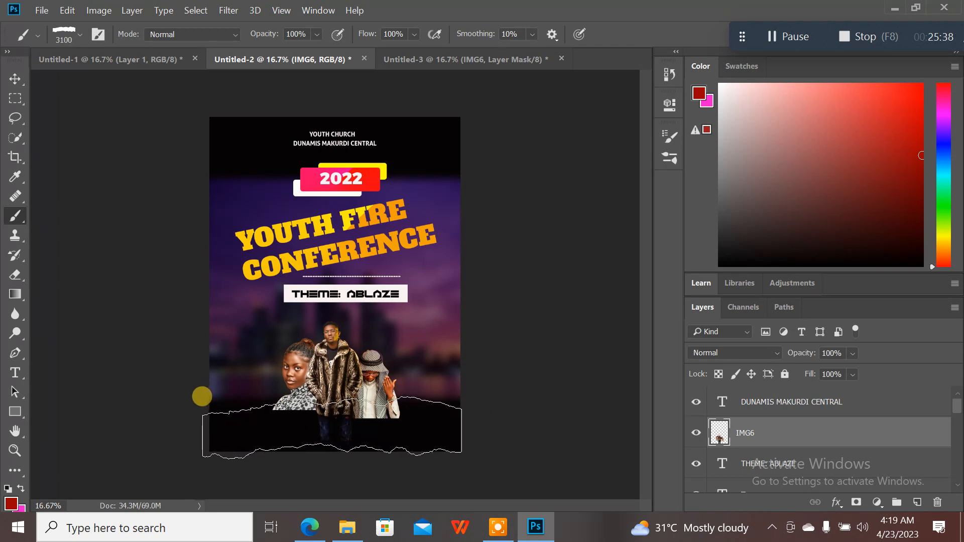
- Stamp a dark red rough-edged band across the flyer's bottom over the people's lower edges, and compare it with the reference
click(202, 397)
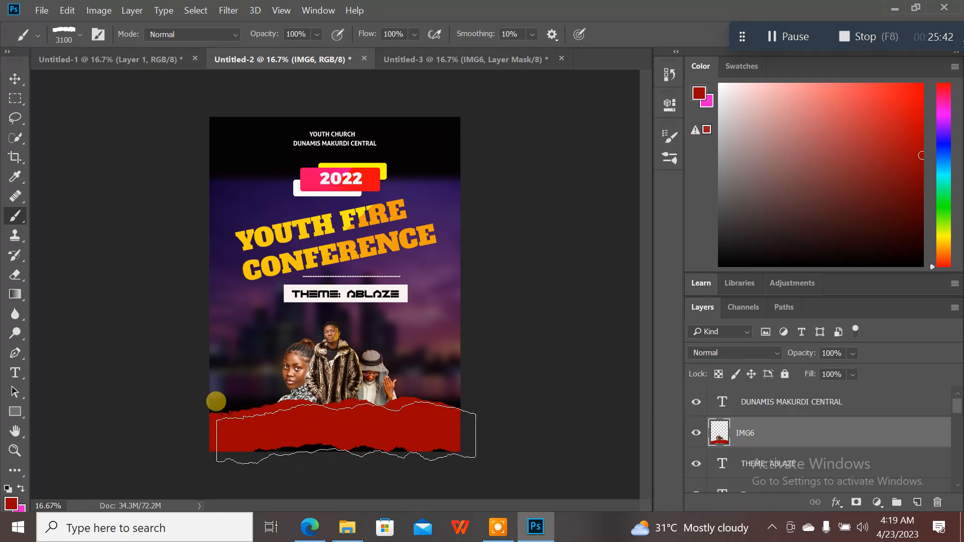
click(126, 52)
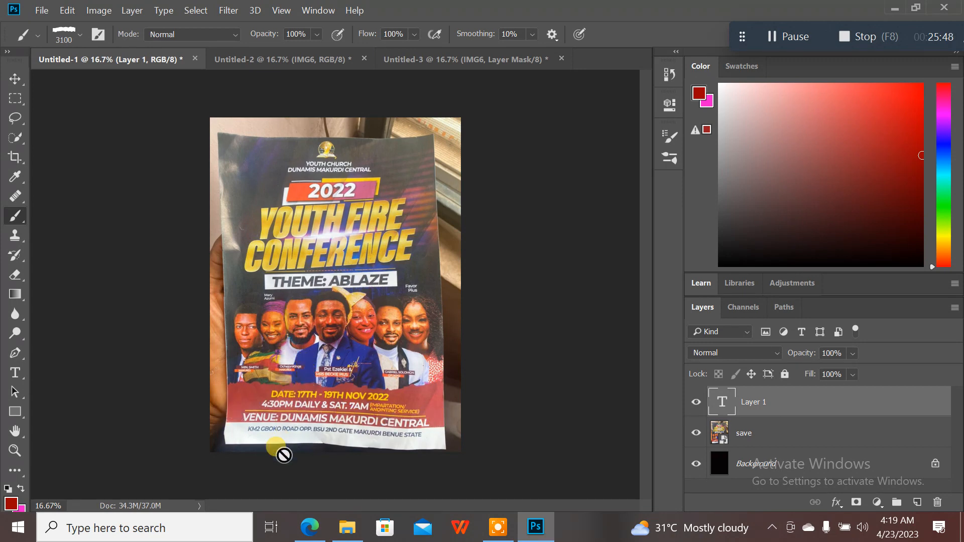
click(313, 70)
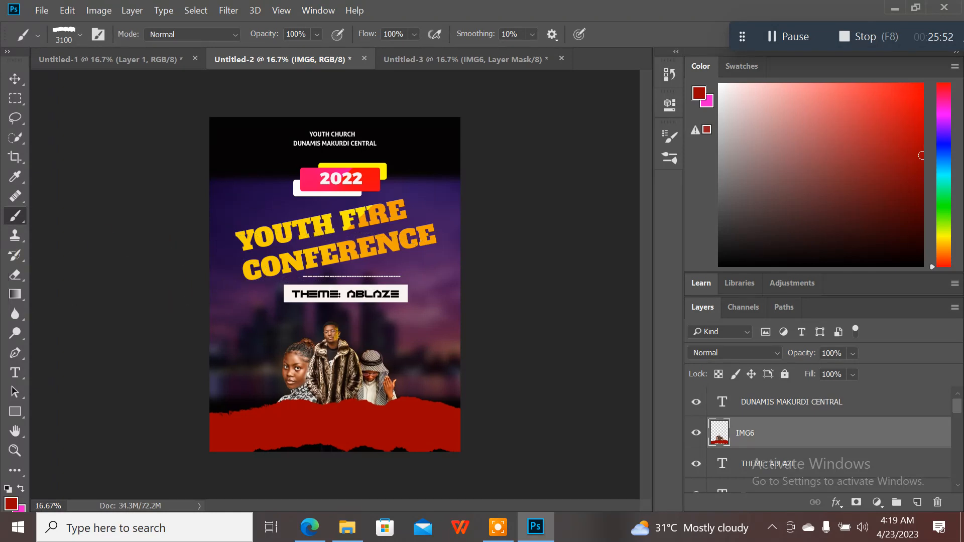
- Draw a near-white #fcfafa rectangle of about 3096 by 288 px along the flyer's bottom edge, overlapping the red band
click(7, 411)
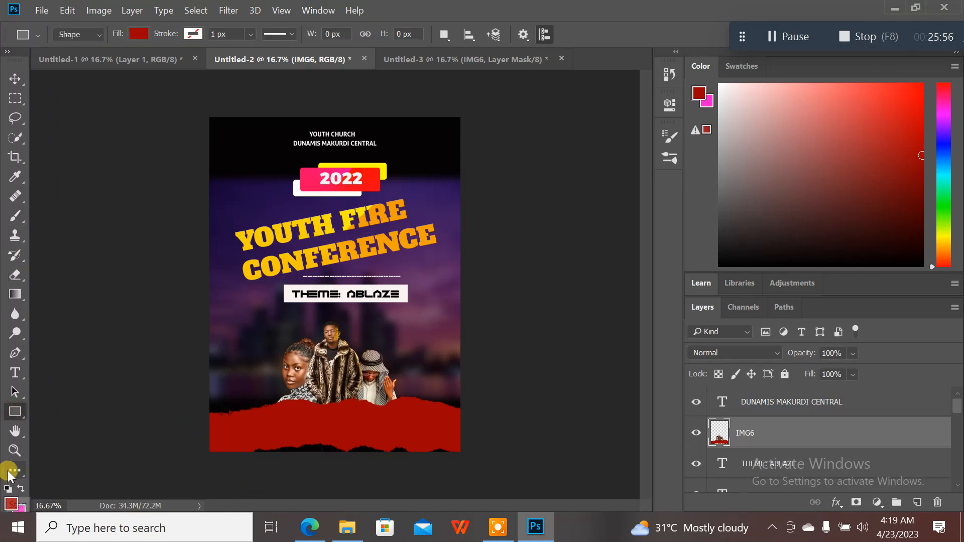
click(10, 504)
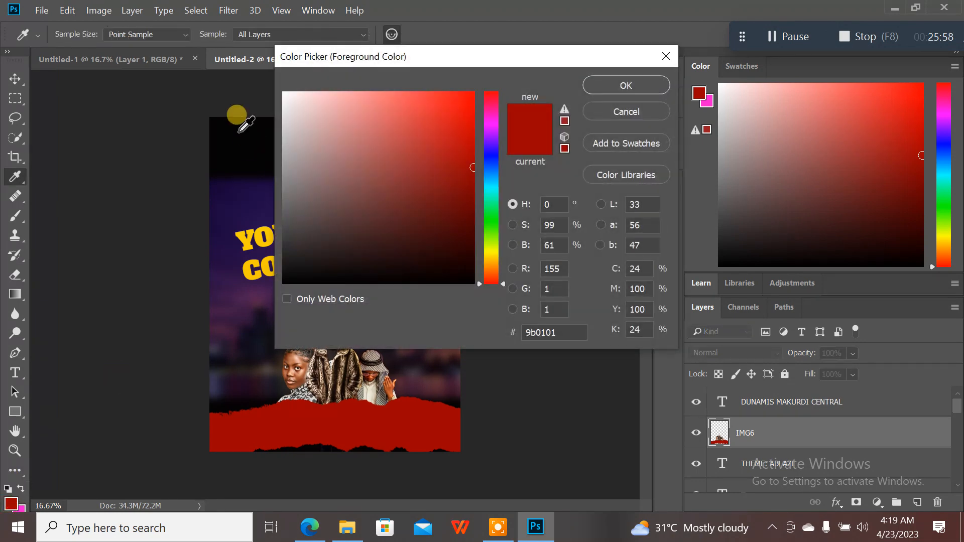
click(283, 95)
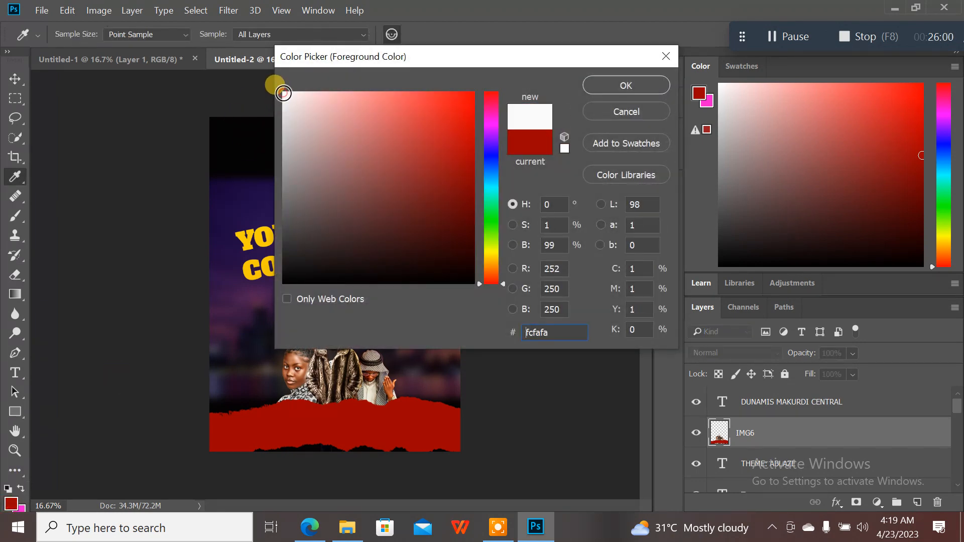
click(662, 89)
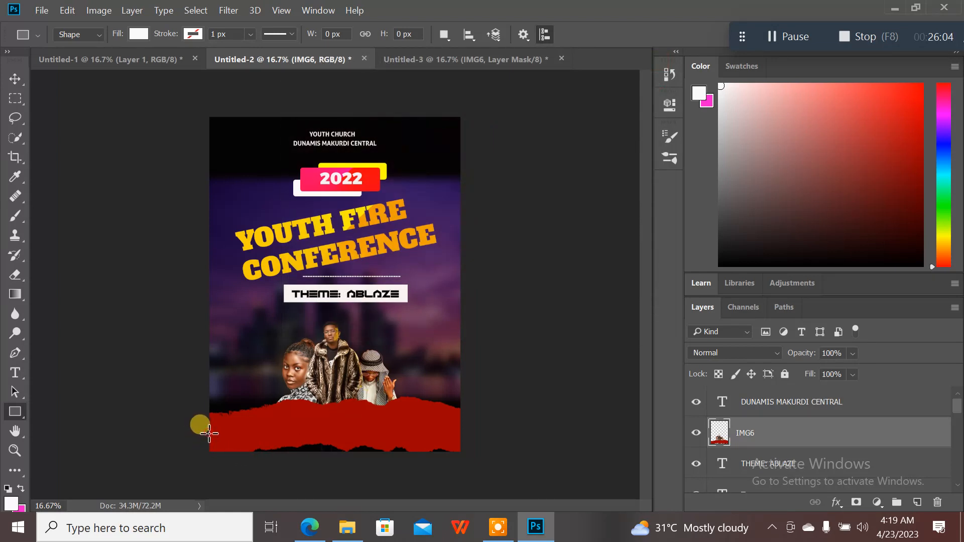
drag(209, 434, 467, 457)
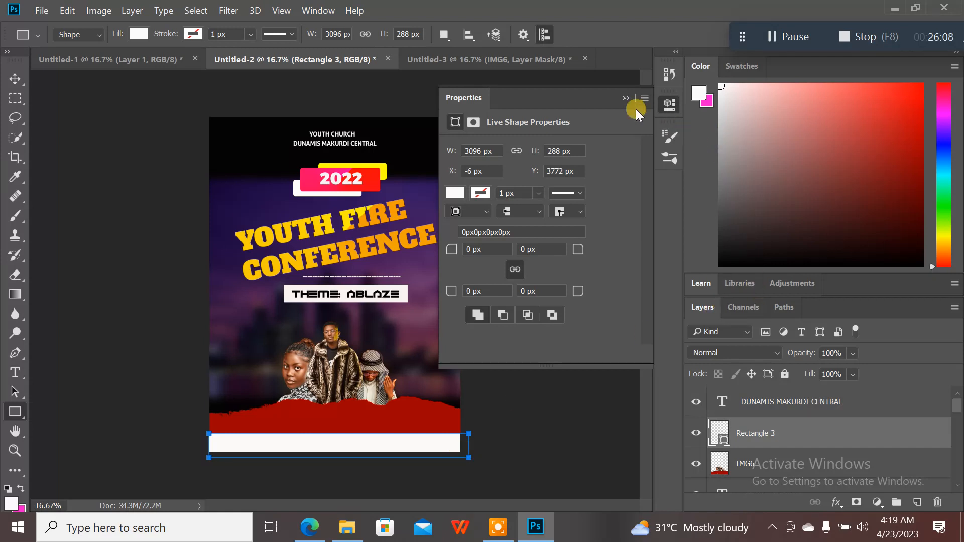
click(626, 98)
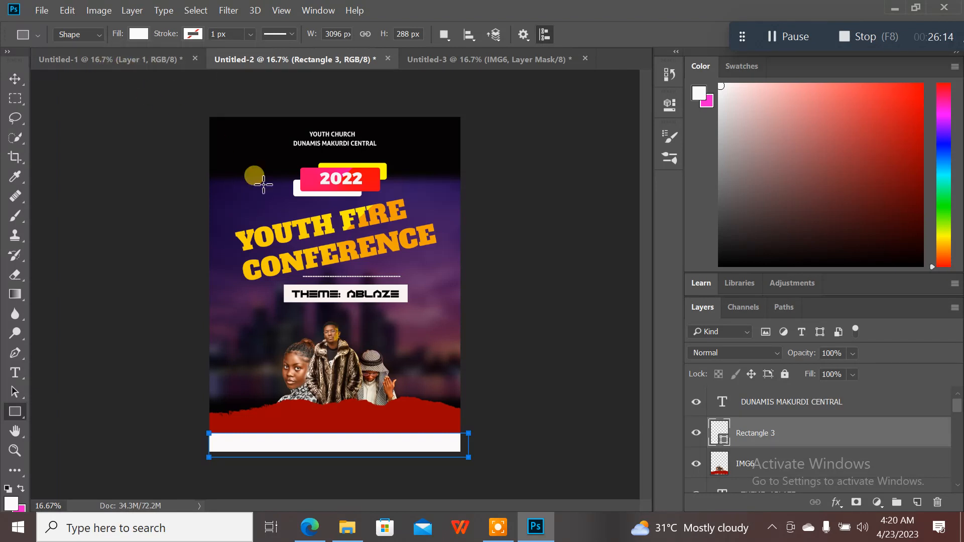
- Check the speakers and the date and venue text on the bottom band of the reference flyer
click(159, 51)
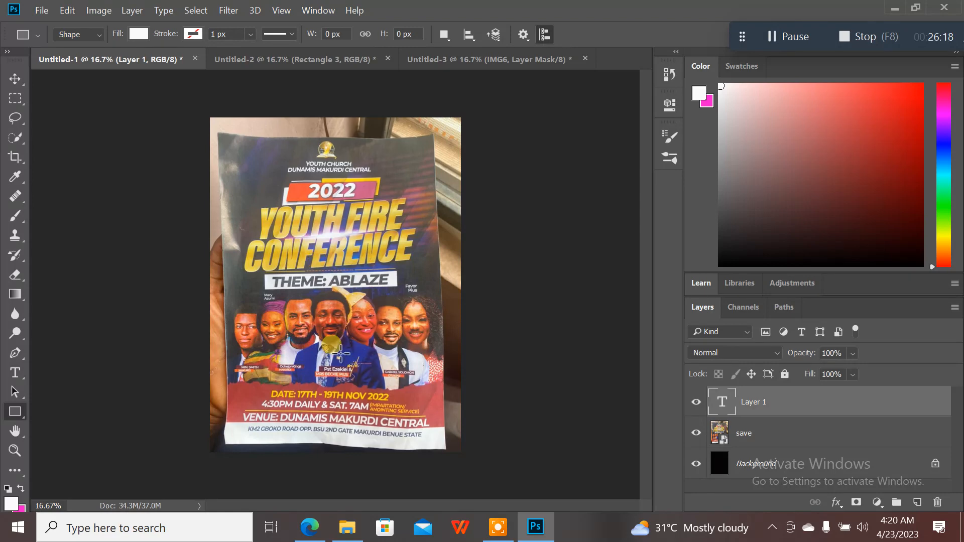
click(250, 314)
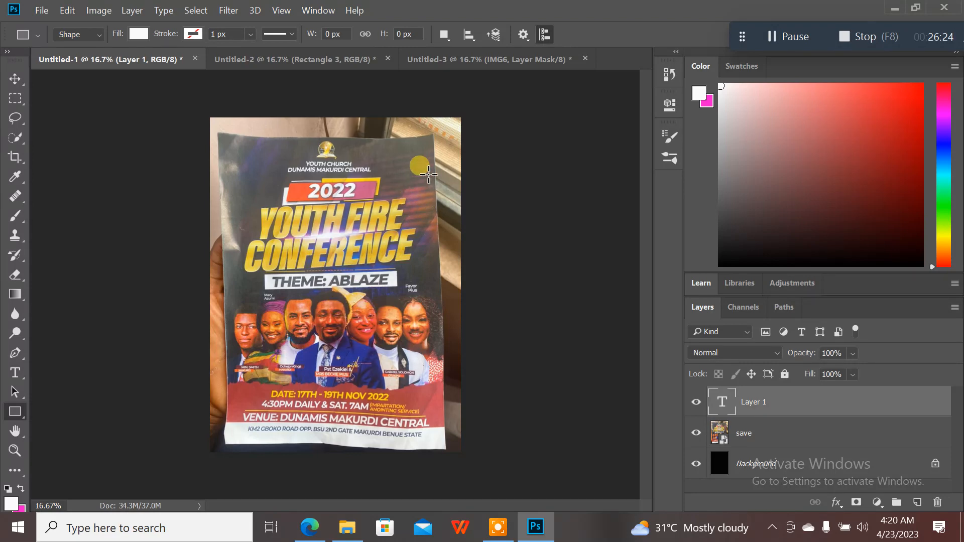
click(354, 49)
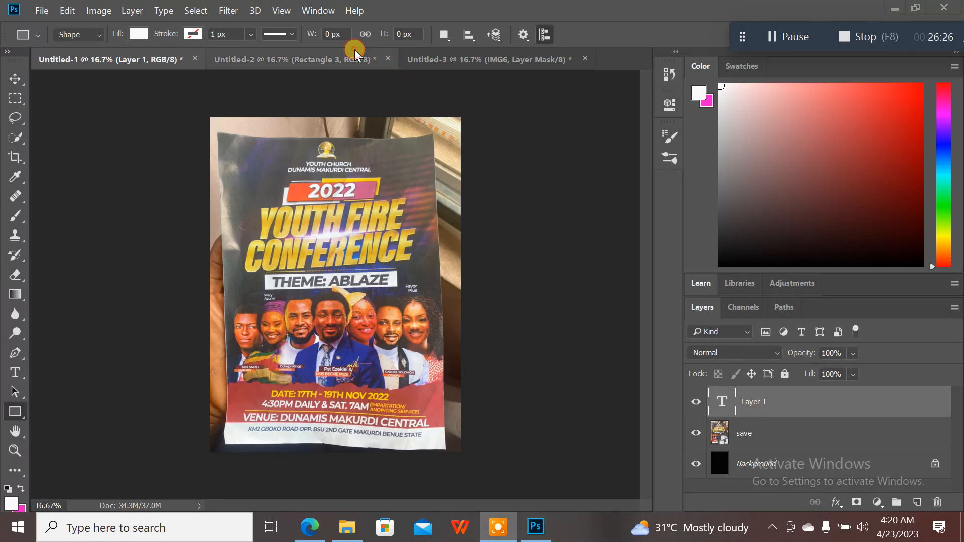
click(339, 56)
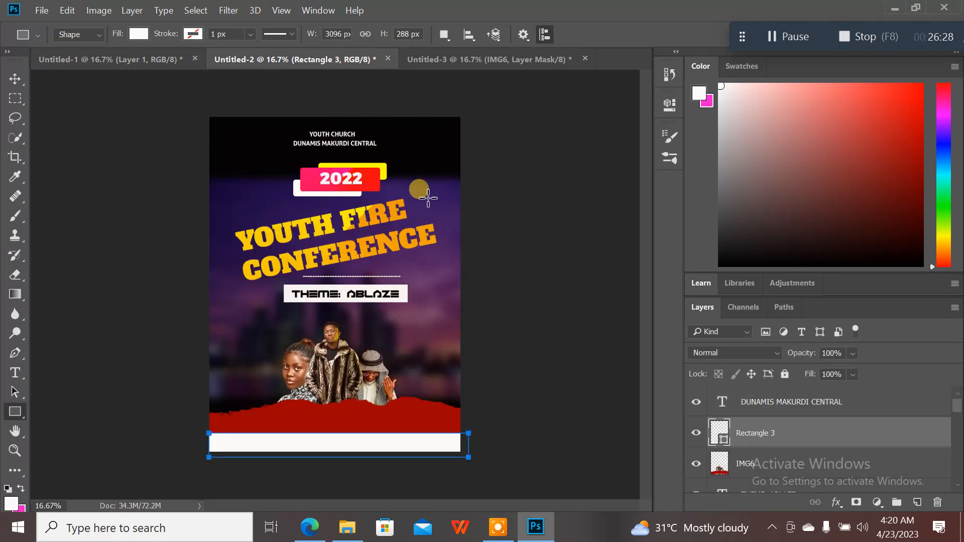
- Start a text line on the upper part of the red band with a yellow text colour
click(15, 372)
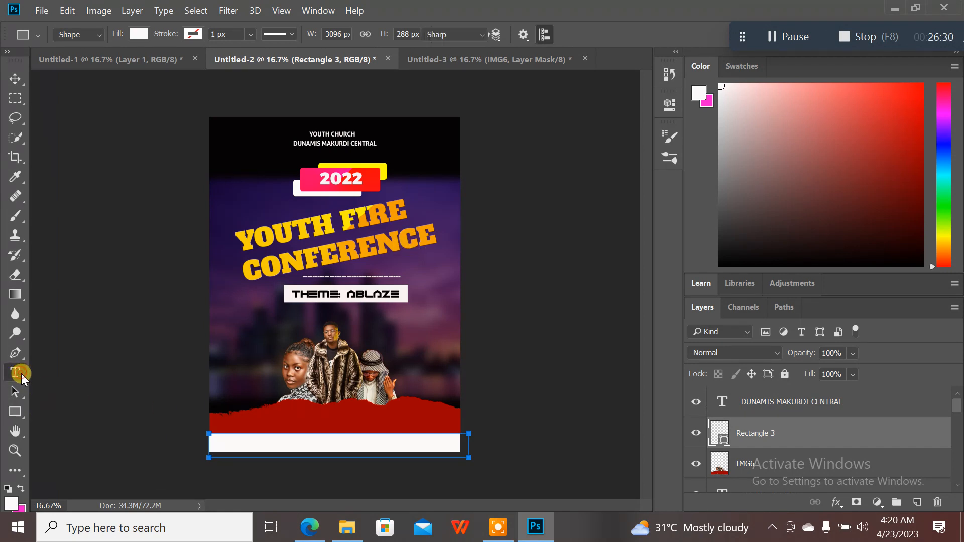
click(269, 410)
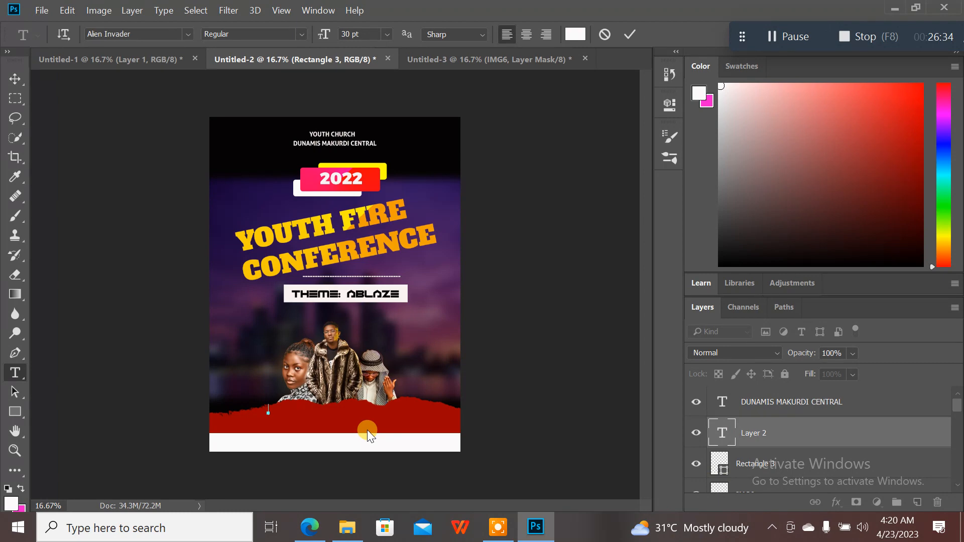
click(574, 34)
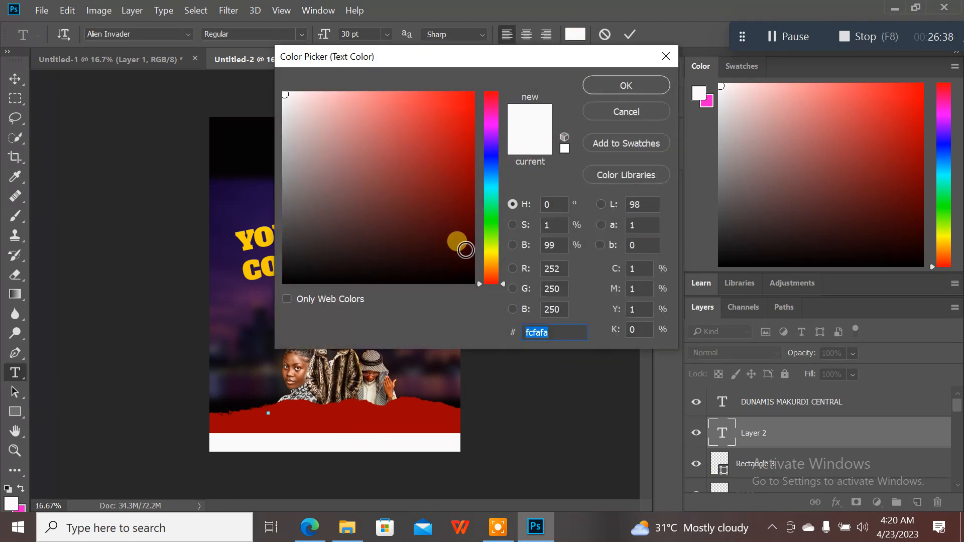
click(493, 251)
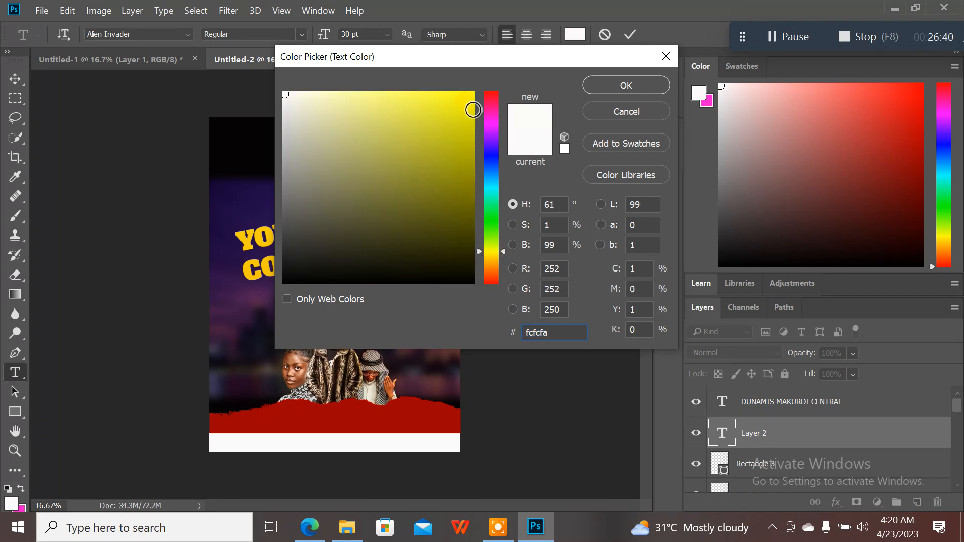
click(472, 105)
click(658, 86)
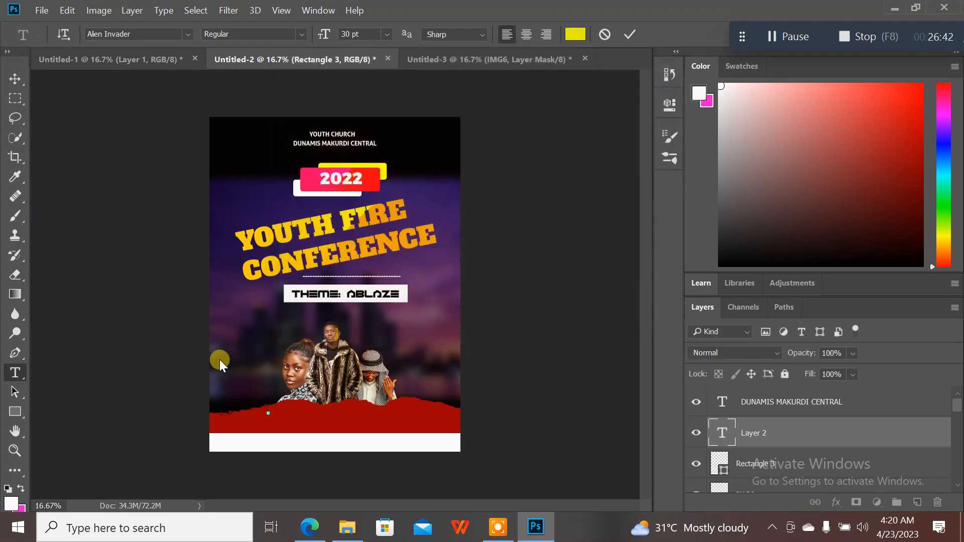
text(DATE)
key(BackSpace)
key(BackSpace)
key(BackSpace)
key(BackSpace)
- Set the font to Alfa Slab One and enter the line "DATE: 17TH - 19TH NOV 2022"
click(188, 34)
click(299, 246)
key(Caps_Lock)
text(D)
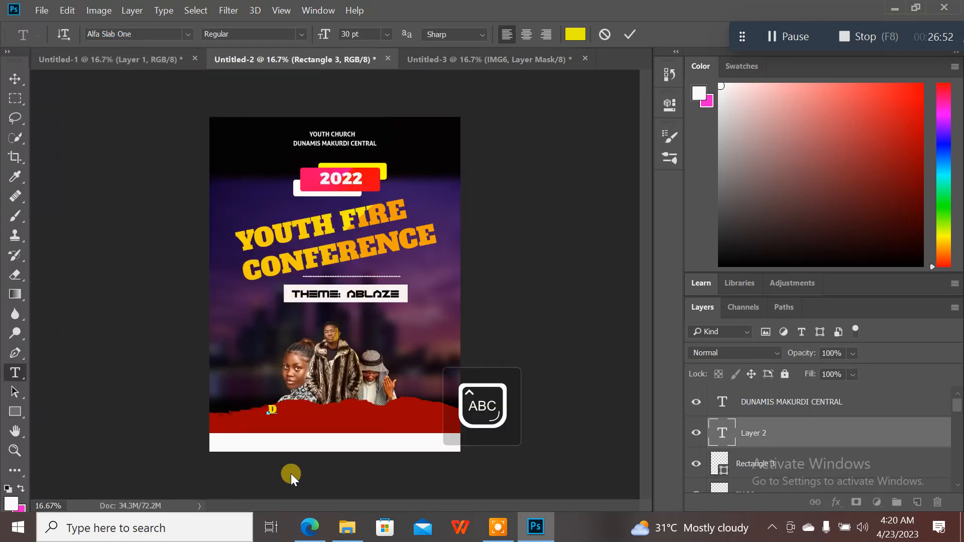
text(ATE: 1)
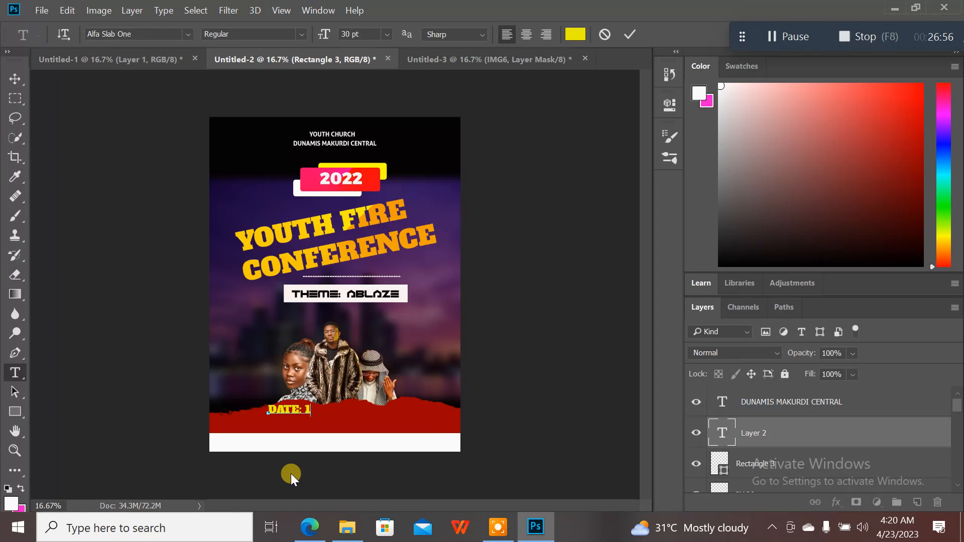
text(7TH - 19TH)
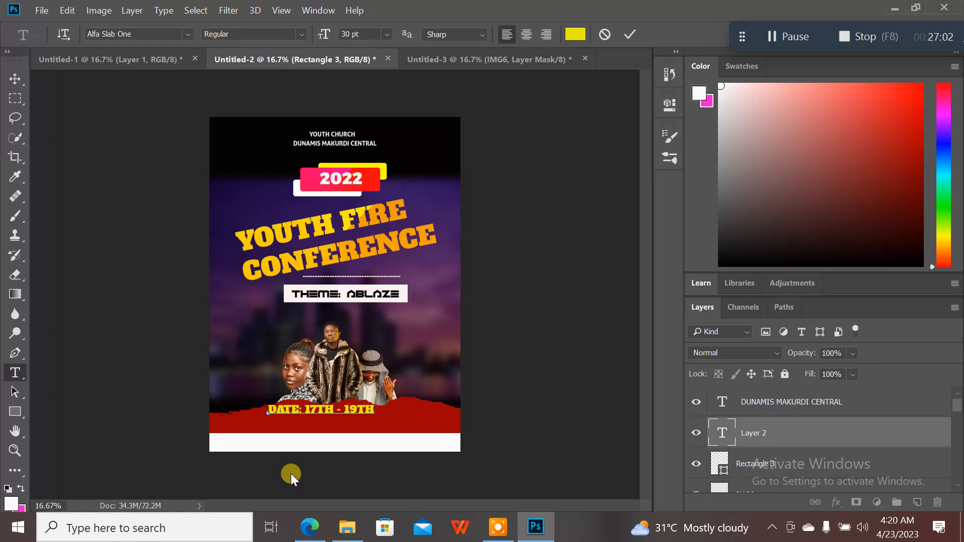
text( NOV 2022)
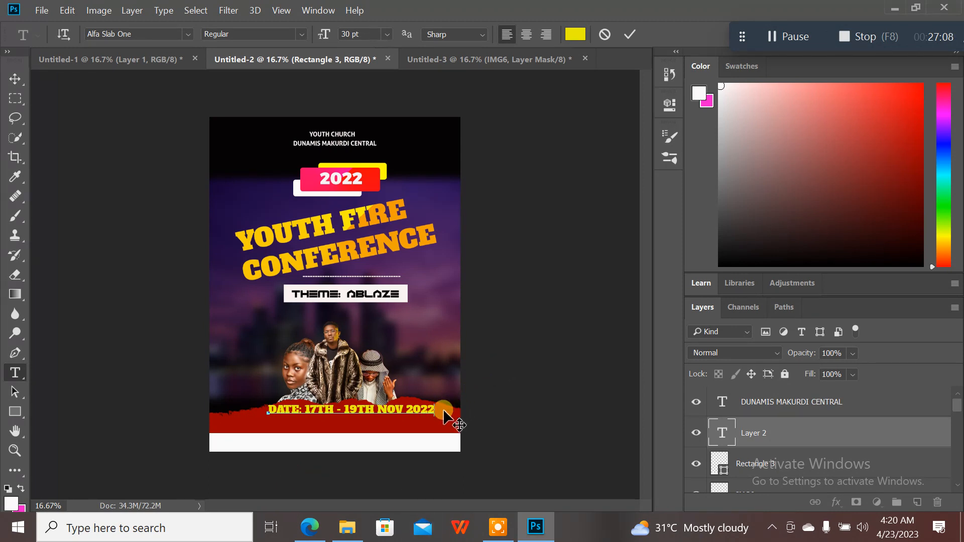
- Reduce the date line to 16 pt and centre it near the top of the red band
drag(435, 403, 254, 412)
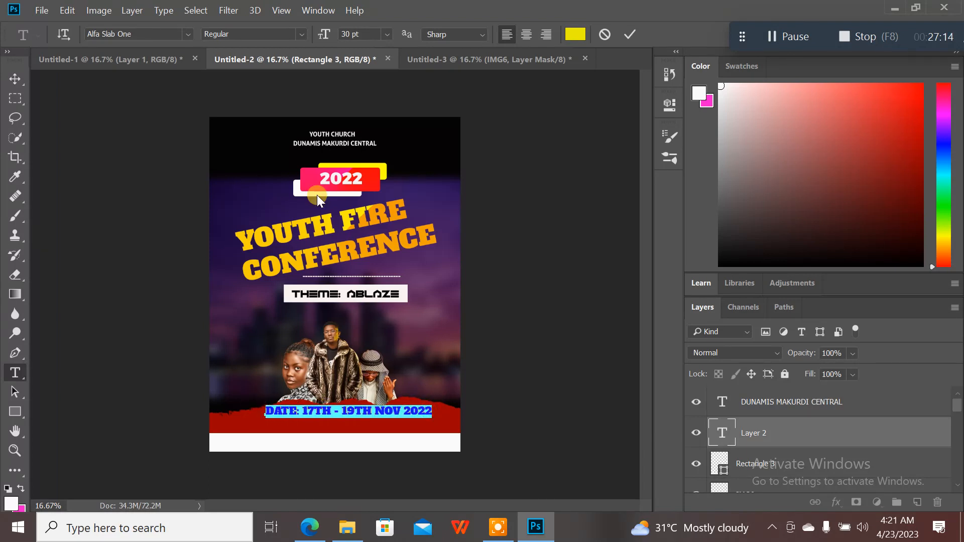
click(383, 36)
click(380, 150)
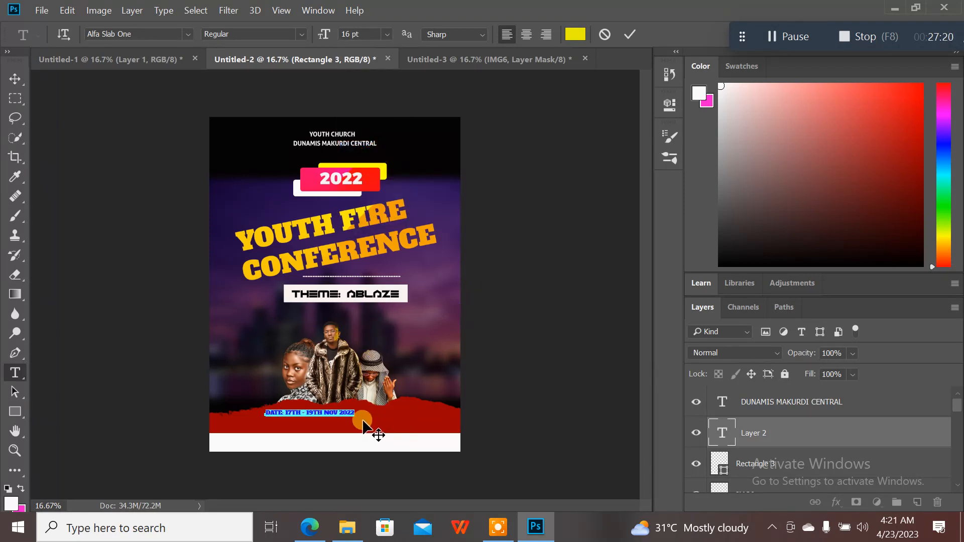
drag(365, 419, 382, 416)
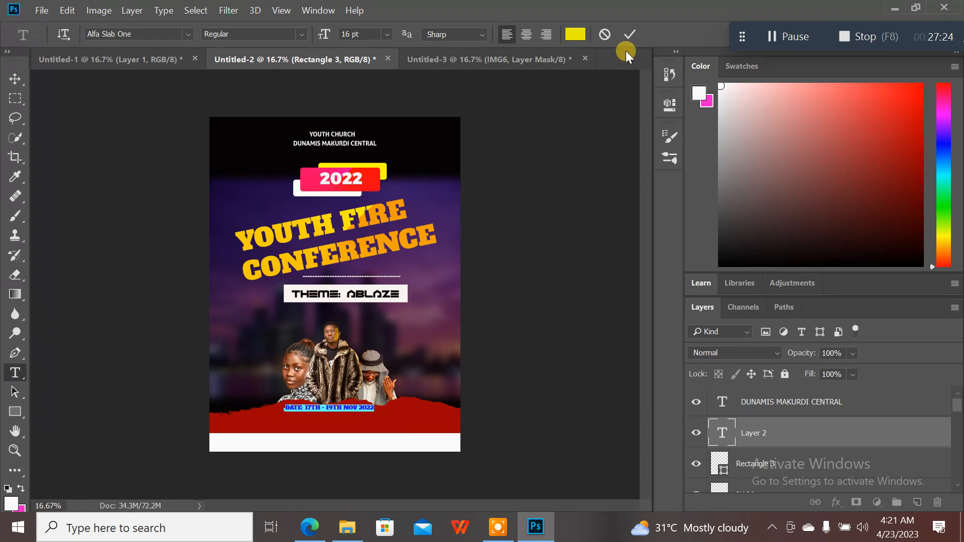
click(627, 36)
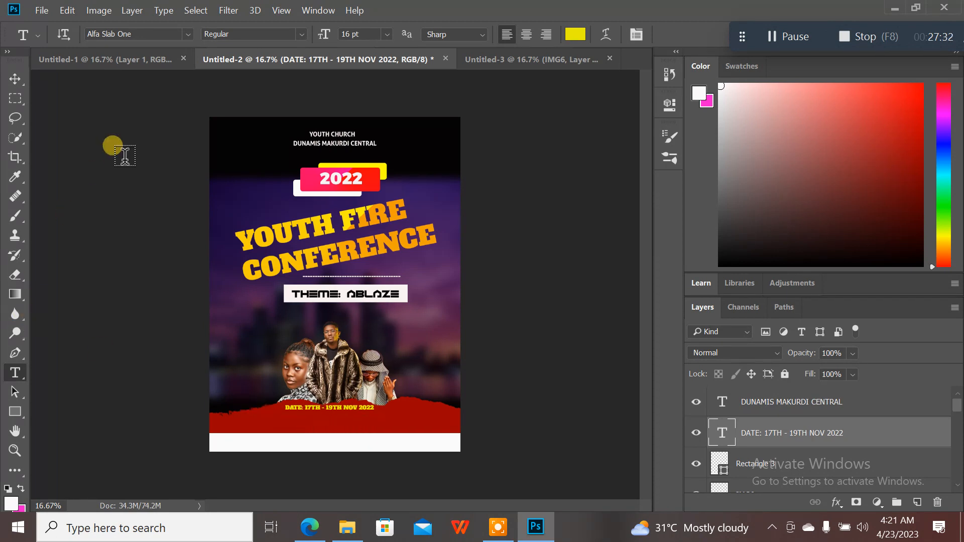
- Check the event time line on the reference flyer, and set the flyer's text colour to off-white (f7f7f3)
click(110, 65)
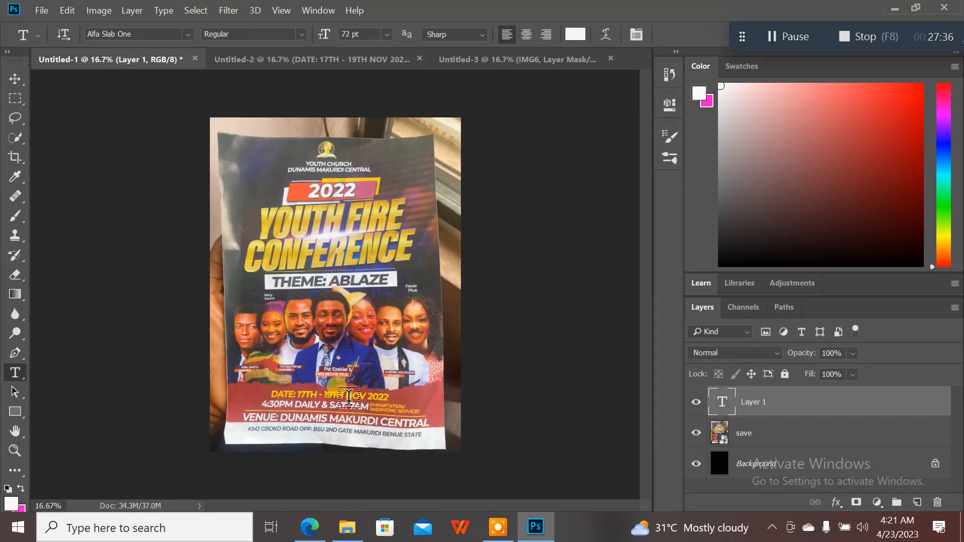
click(368, 60)
click(577, 36)
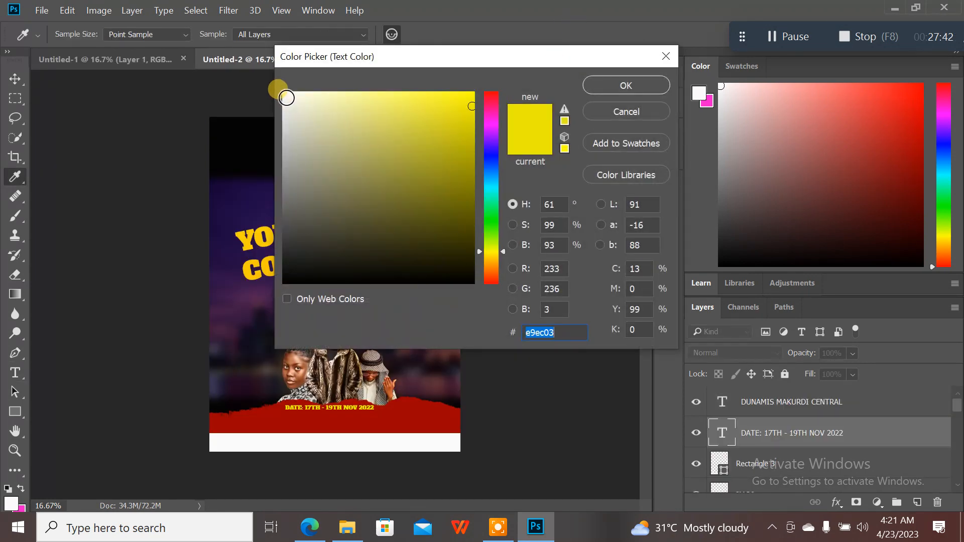
click(286, 98)
click(627, 85)
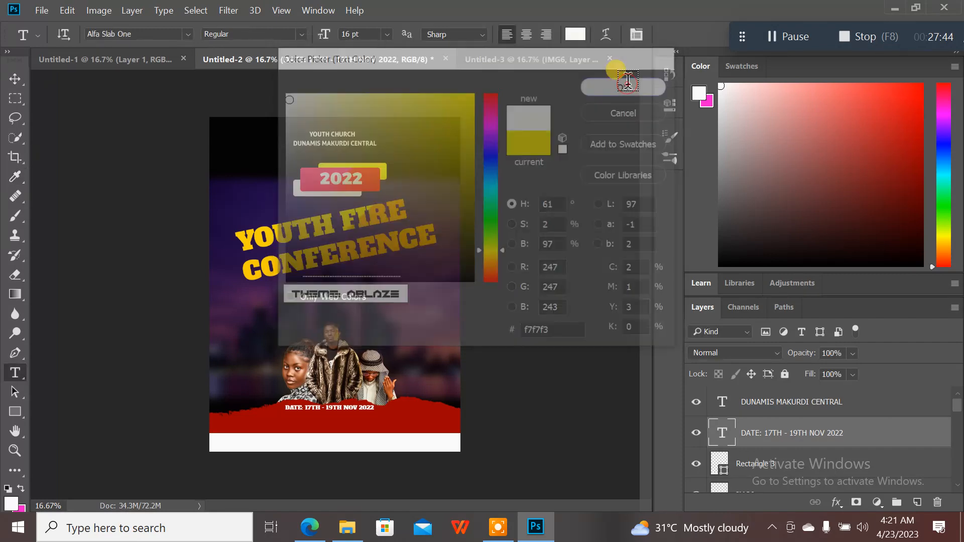
- Enter the text line "4:30PM DAILY & SAT. 7AM" on the red band and position it just below the date line
click(274, 415)
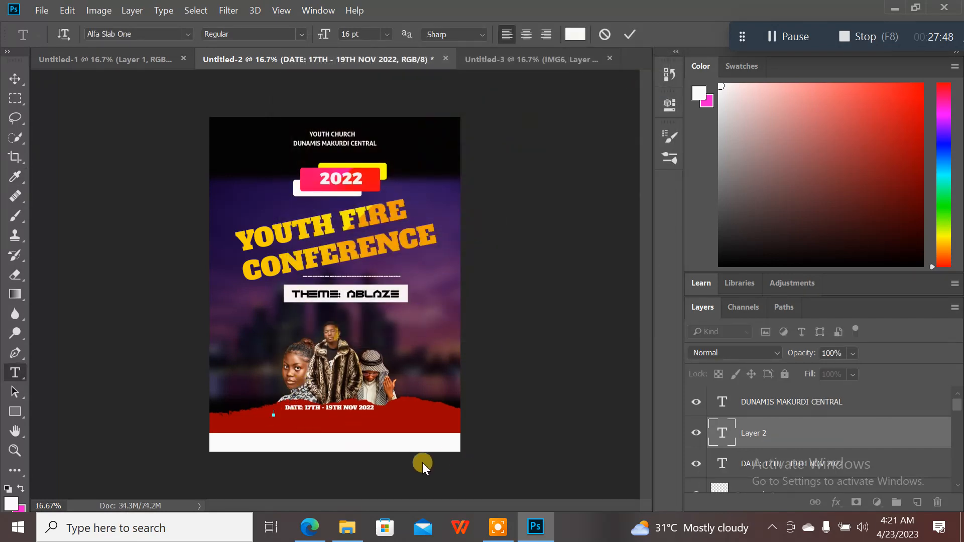
text(A)
text(:30)
text(PM)
text( DAILY)
text( &)
text(SAT.)
text( 7)
text(A)
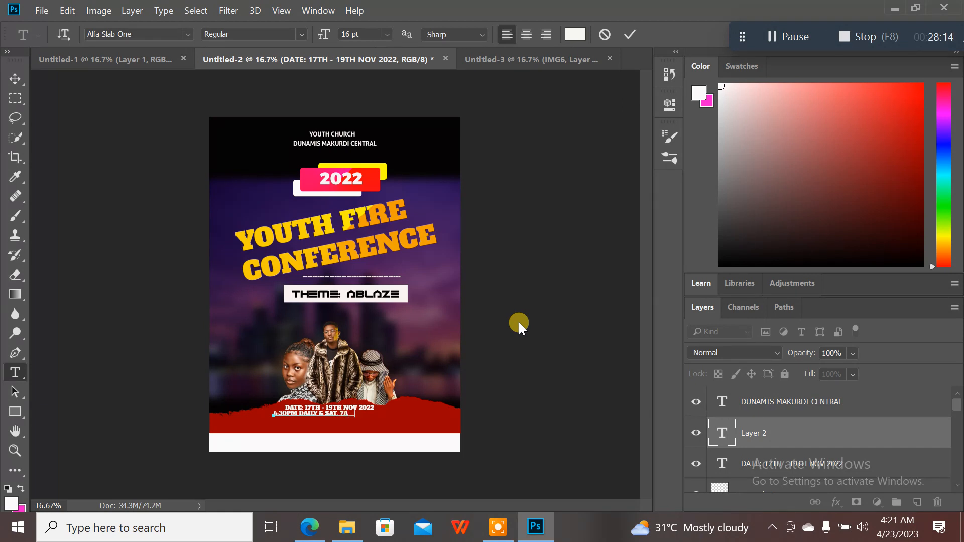
text(M)
drag(385, 413, 397, 419)
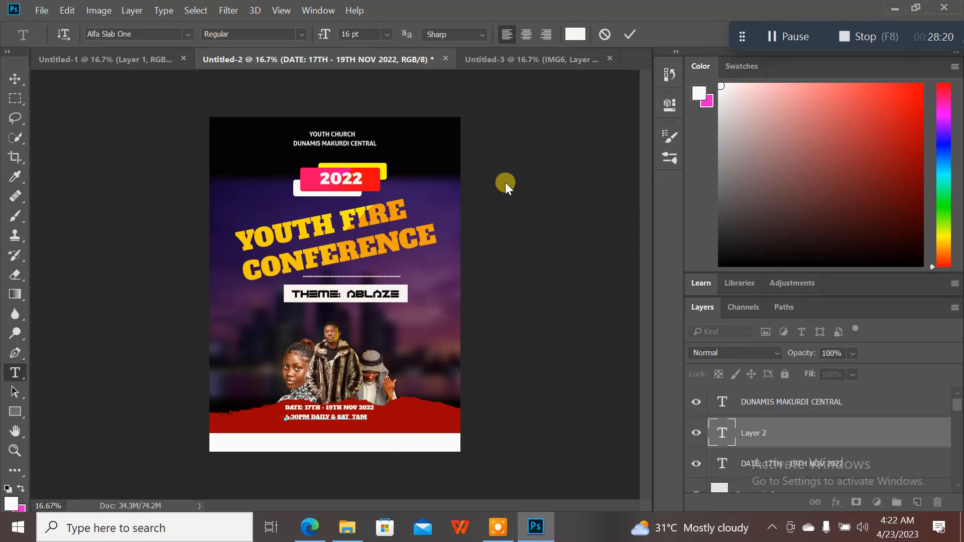
click(634, 33)
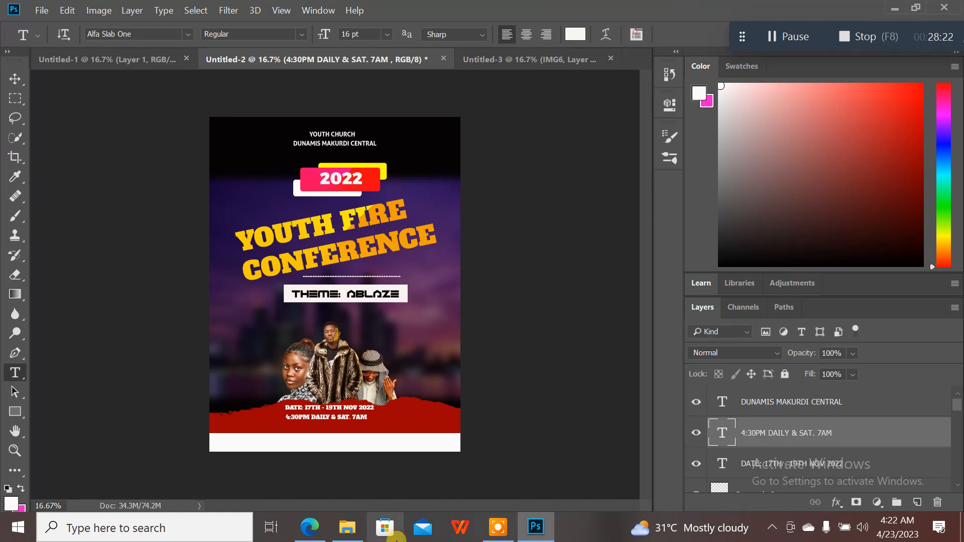
- Recolour the whole date line on the red band to bright yellow (f8fa07)
click(356, 412)
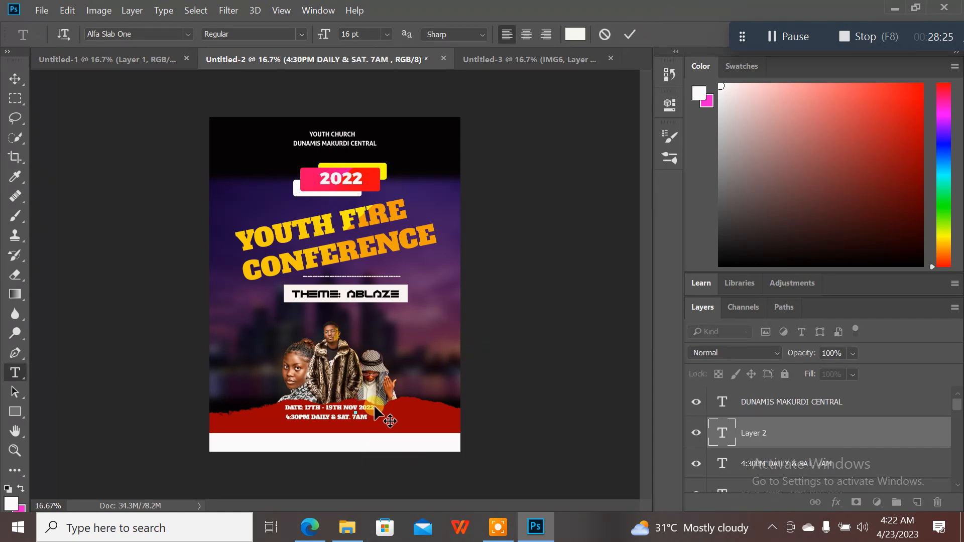
click(630, 36)
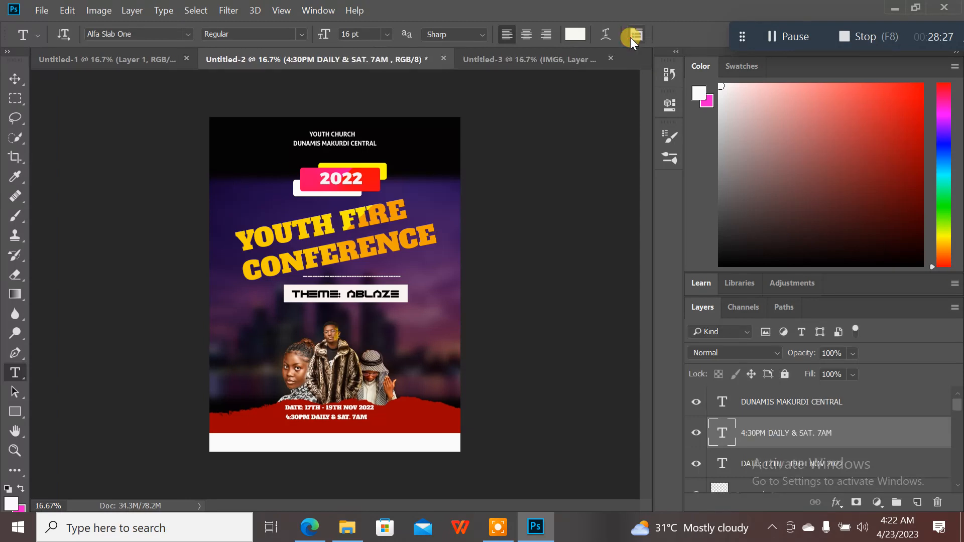
click(350, 406)
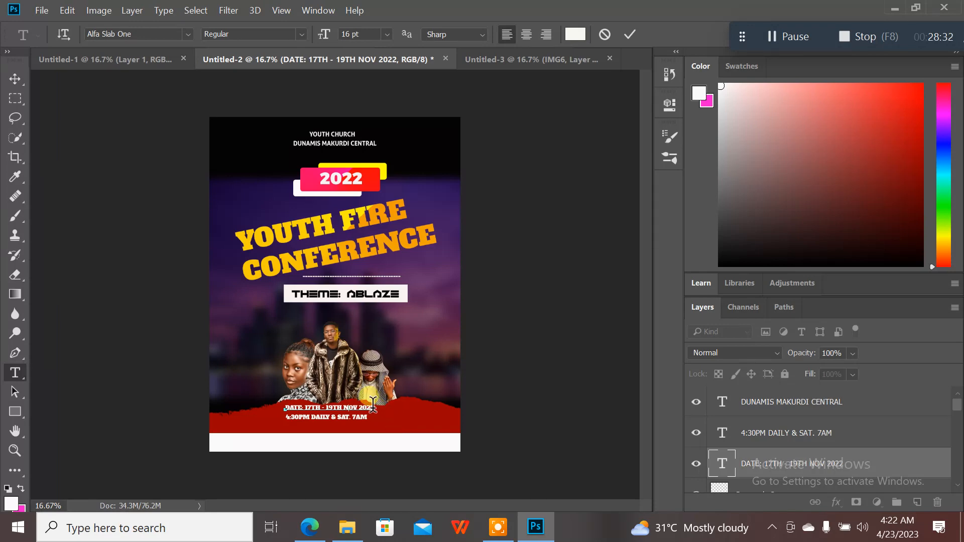
drag(376, 406, 228, 391)
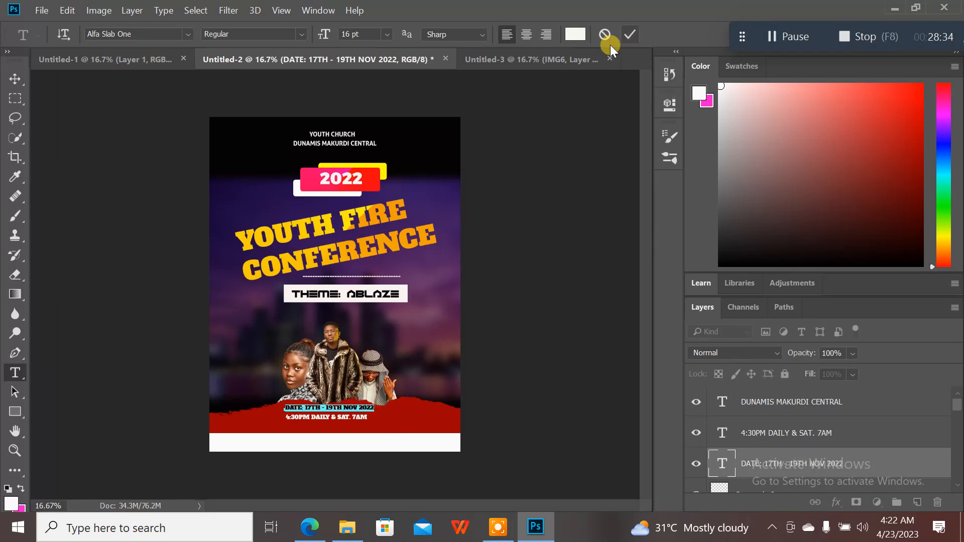
click(575, 34)
click(466, 92)
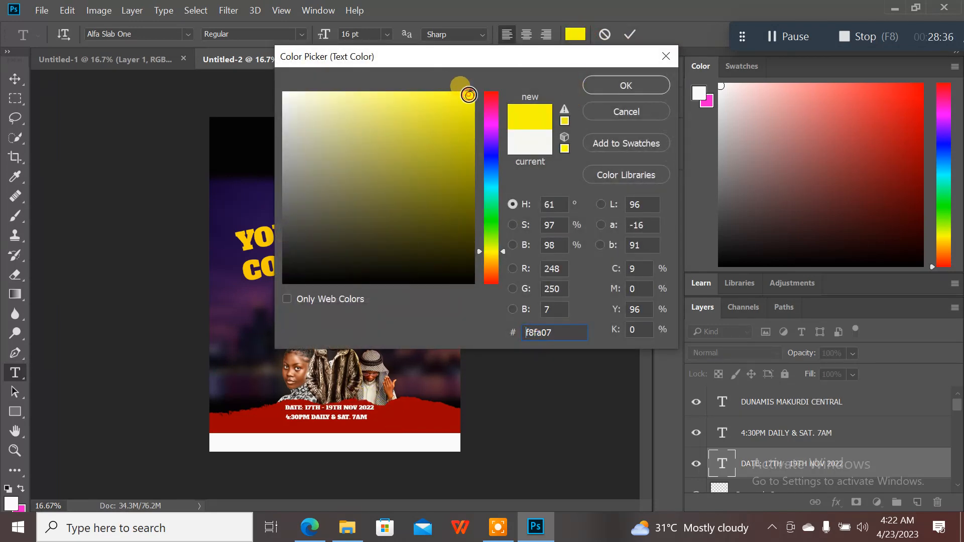
click(605, 86)
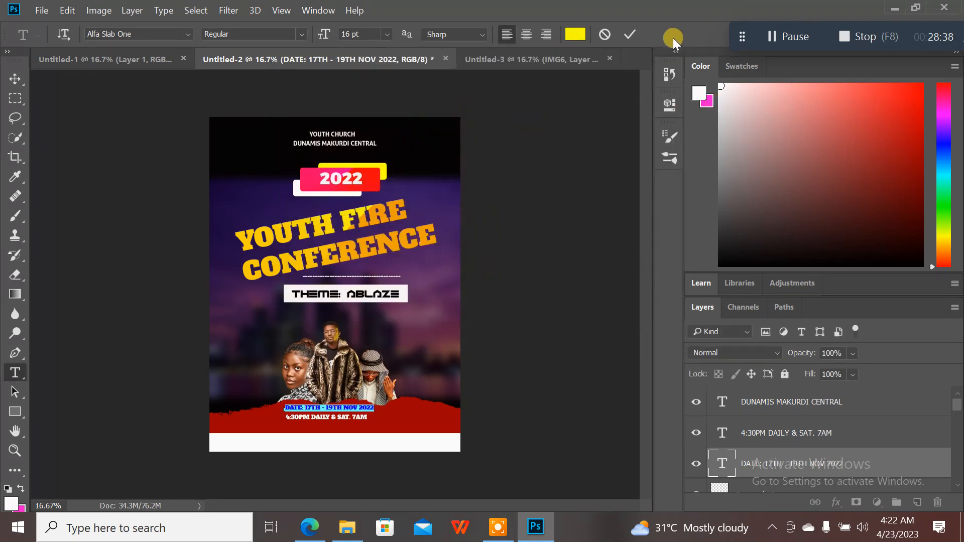
click(628, 31)
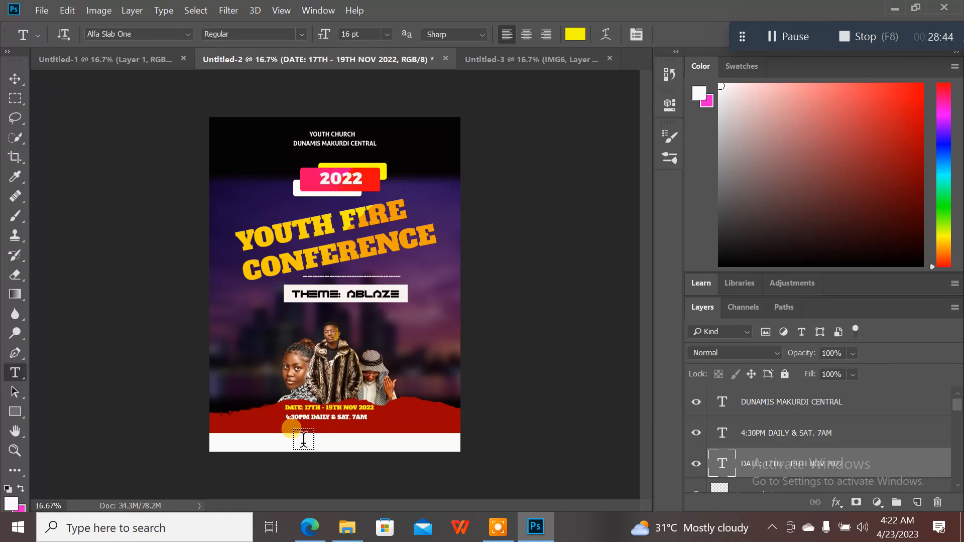
- Add the line "VENUE: DUNAMIS MAKURDI CENTRAL" in cyan (06d5d7), centred below the time line at the red band's lower edge
click(258, 426)
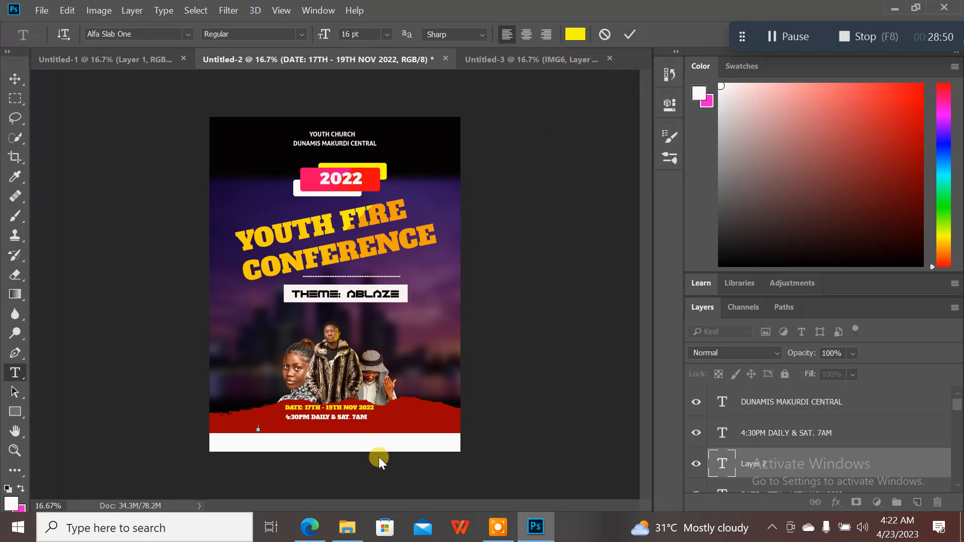
text(VENUE: DUNAMIS MAKURDI CENTRAL)
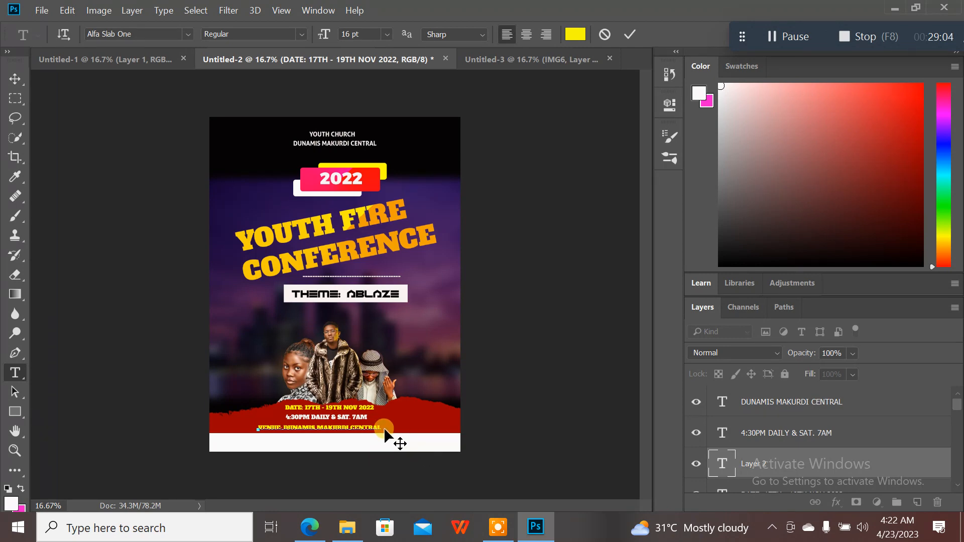
drag(383, 423, 226, 419)
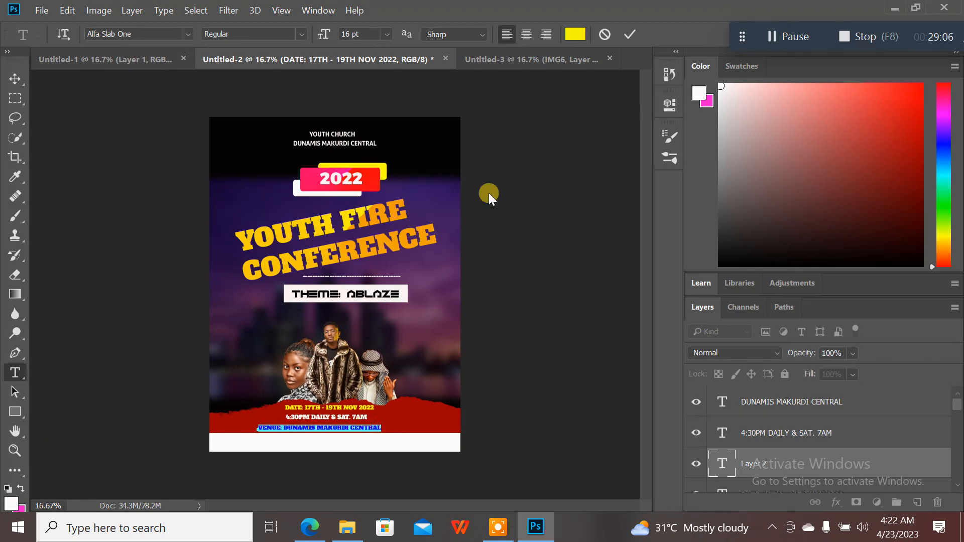
click(574, 35)
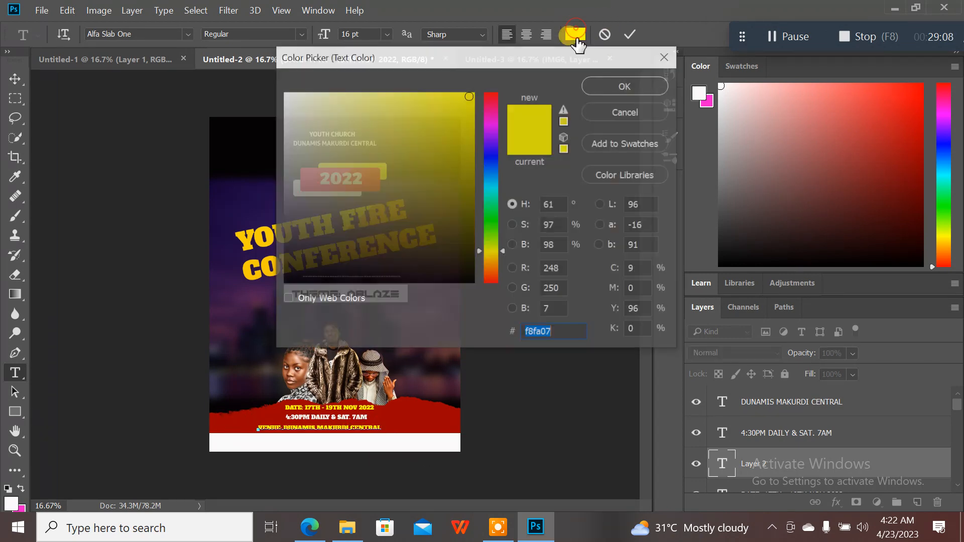
click(491, 188)
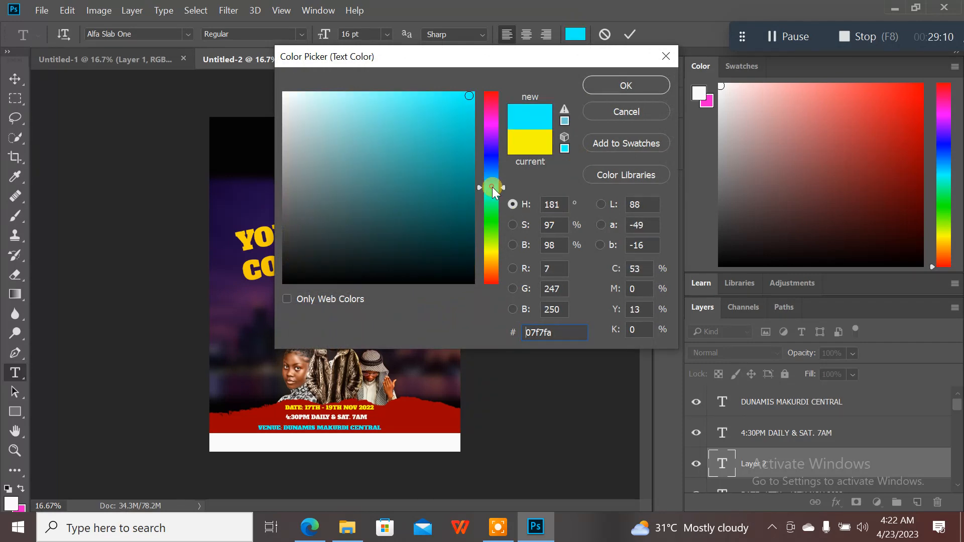
click(469, 122)
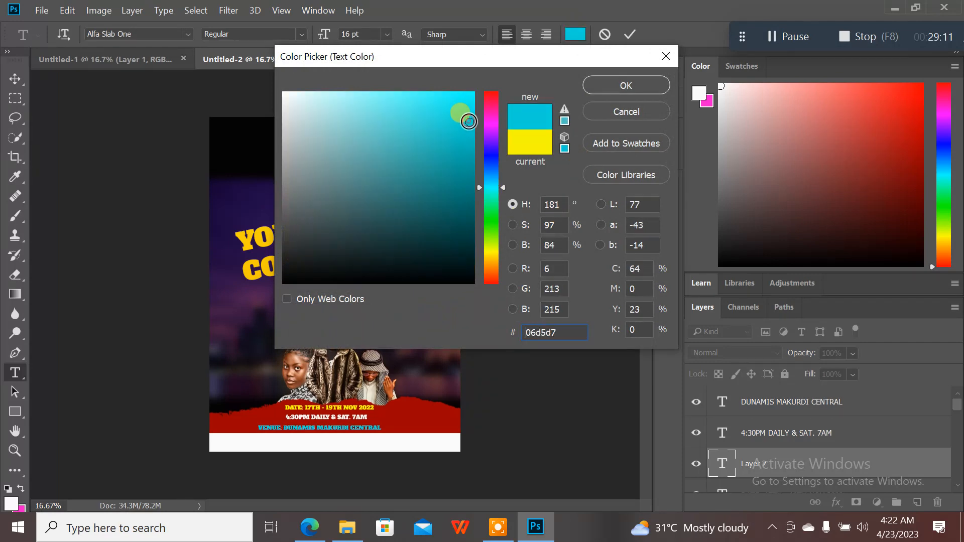
click(627, 82)
drag(400, 441, 413, 442)
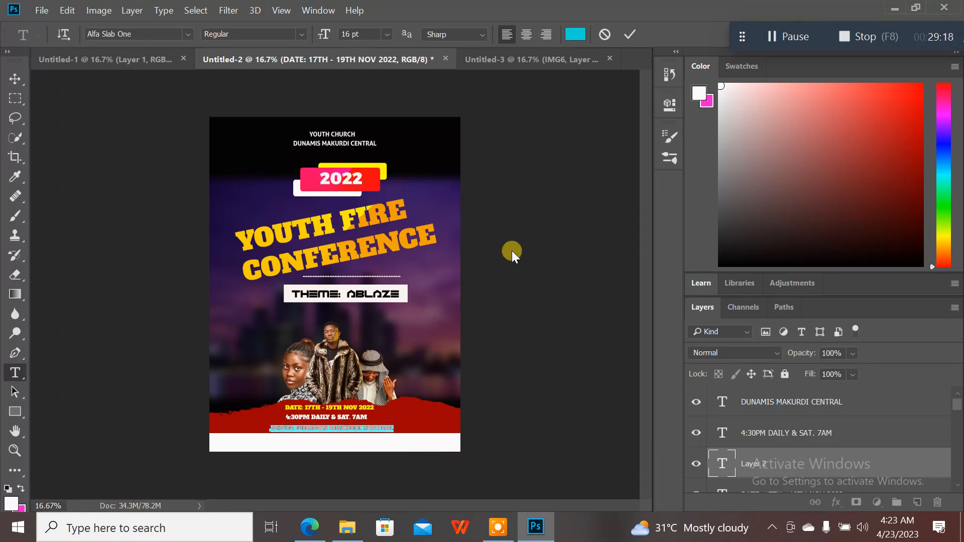
click(633, 32)
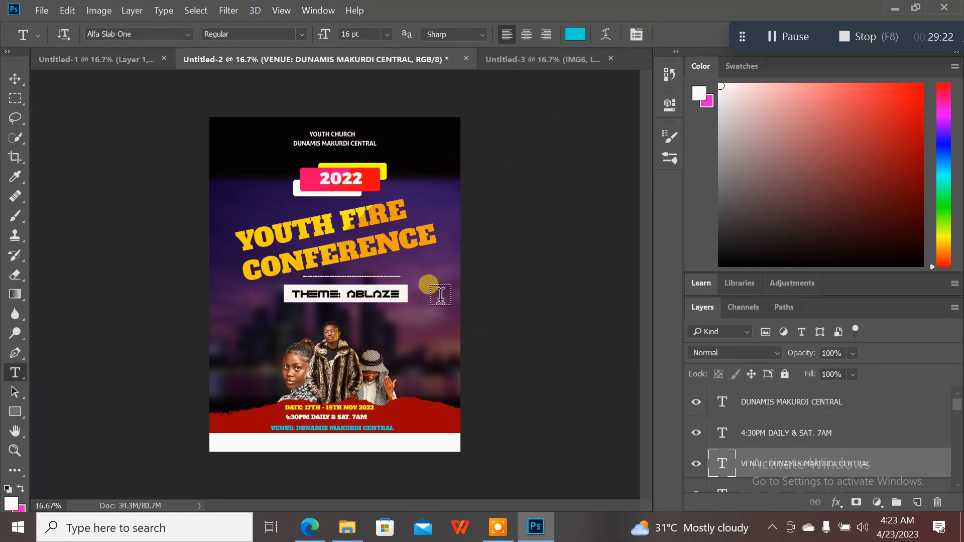
- Check the address line on the reference flyer, and start a near-black (000101) text line on the flyer's white bottom band
click(143, 61)
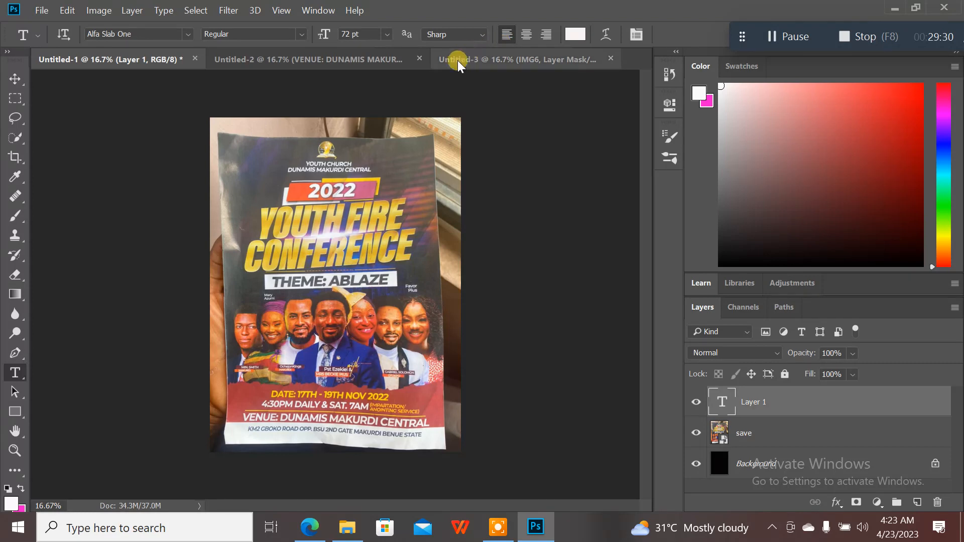
click(378, 62)
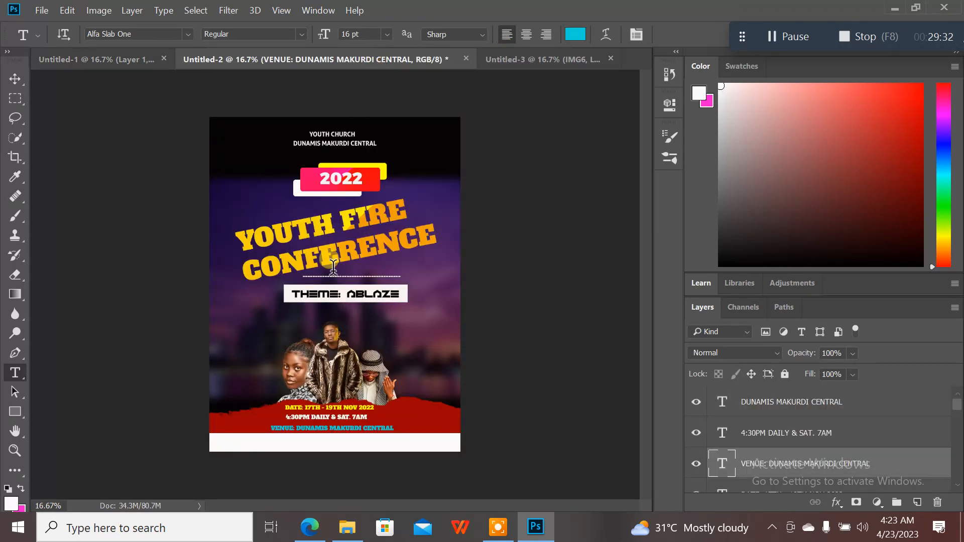
click(216, 440)
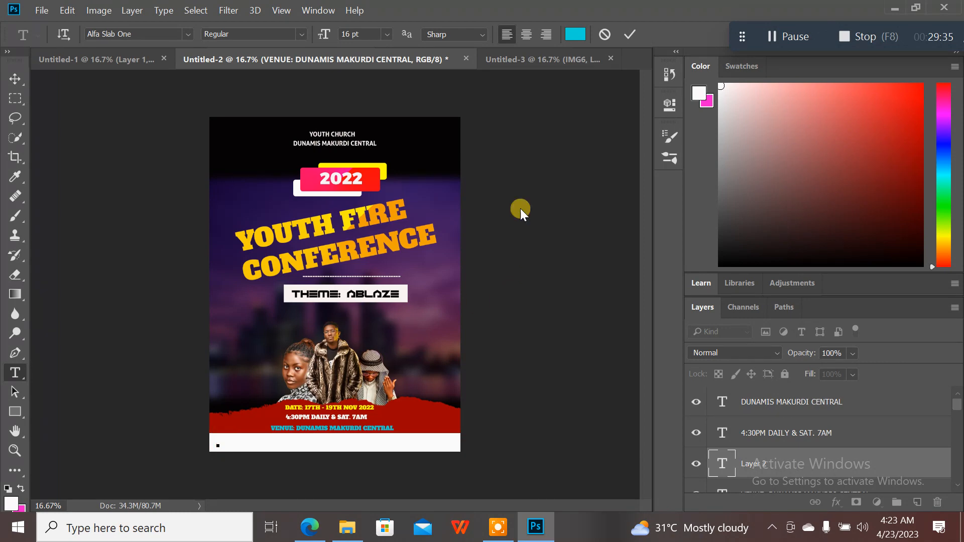
click(568, 35)
click(472, 282)
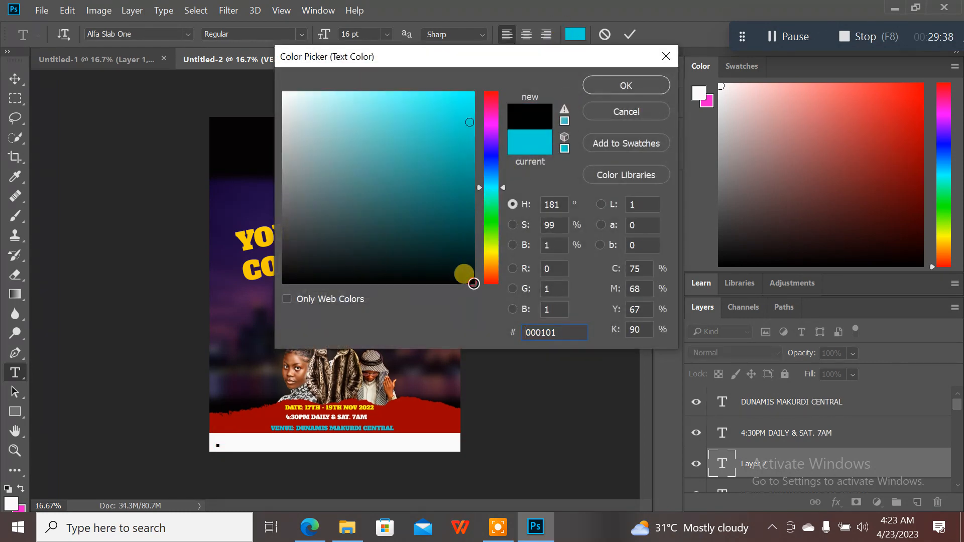
click(648, 86)
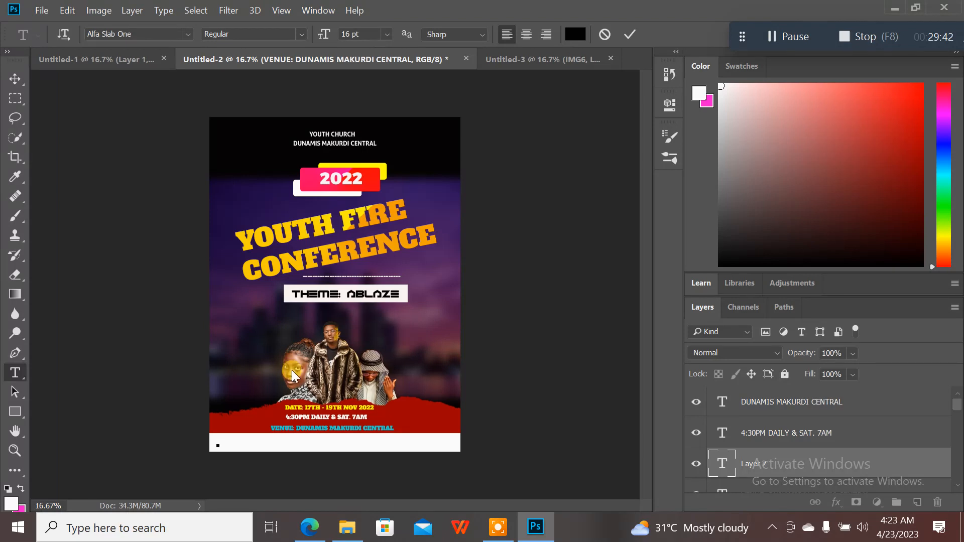
- Enter the venue's street address on the white bottom band and centre it across the band
text(XMZ GBOKO ROAD OPP. BSU)
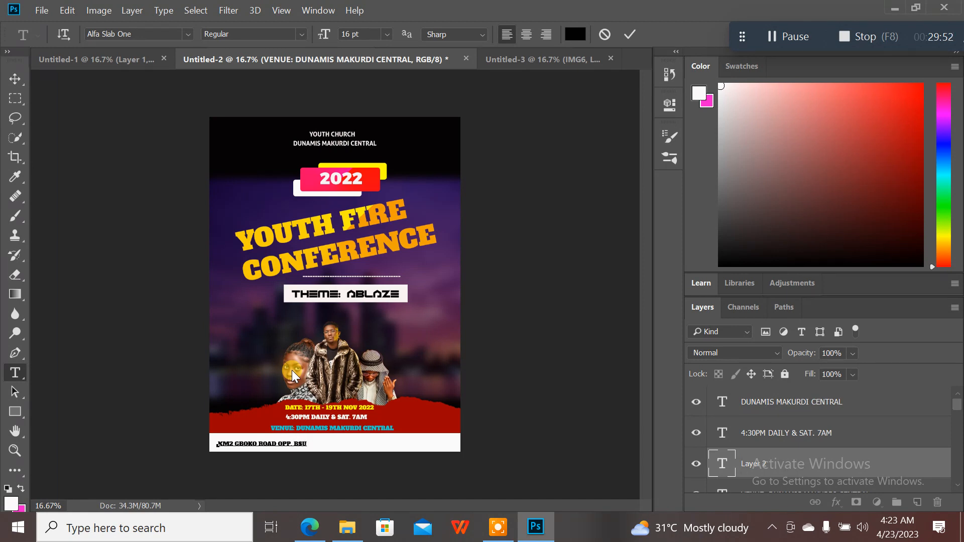
text( 2ND GATE MAKURDI BENUE)
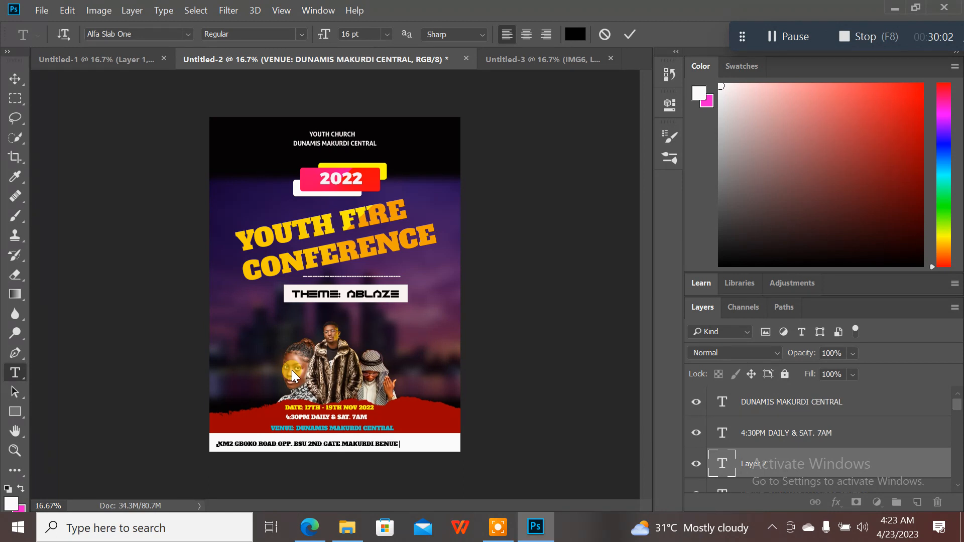
text( STATE)
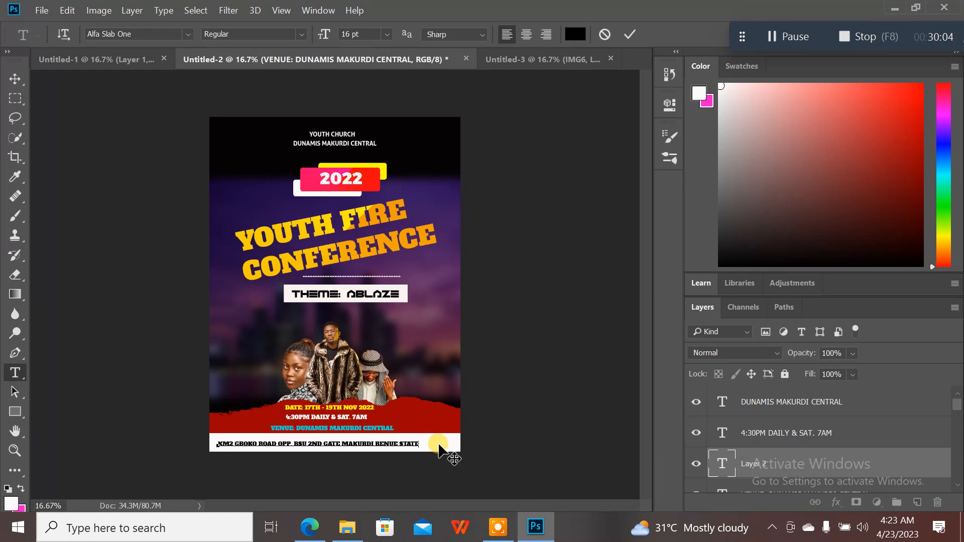
drag(439, 447, 451, 449)
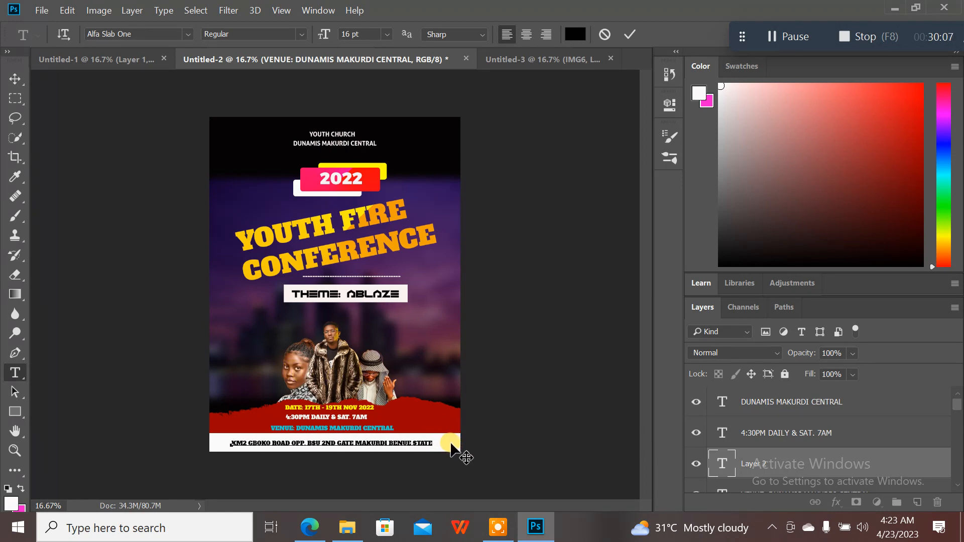
click(631, 35)
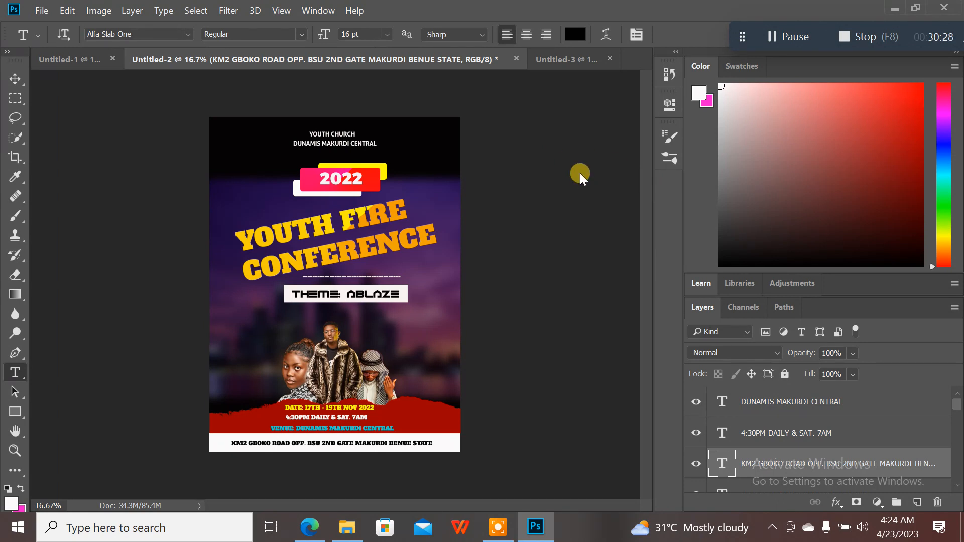
- Save the flyer to the Desktop as a JPEG named "CHURCH EVENT" at maximum quality 12, and minimise the window to show the desktop
key(ctrl+s)
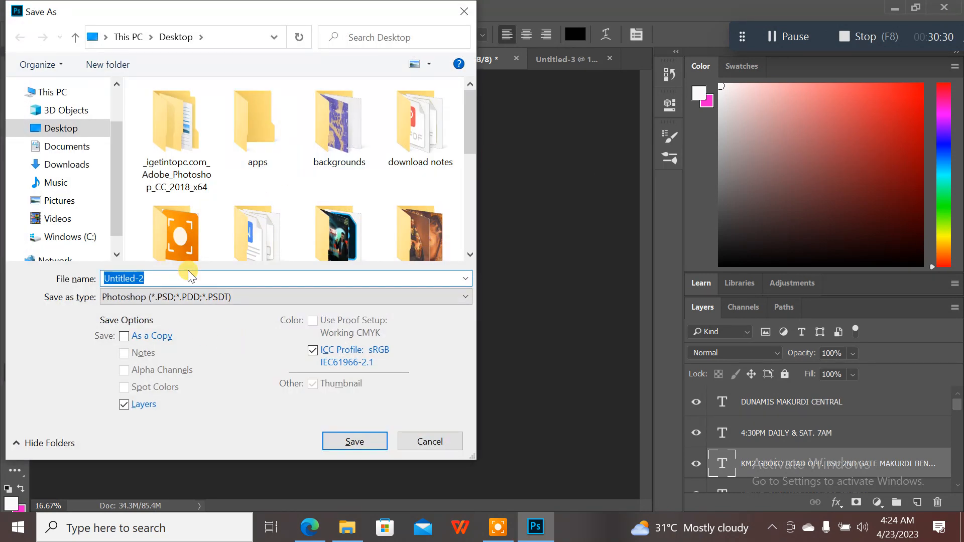
text(CHUC)
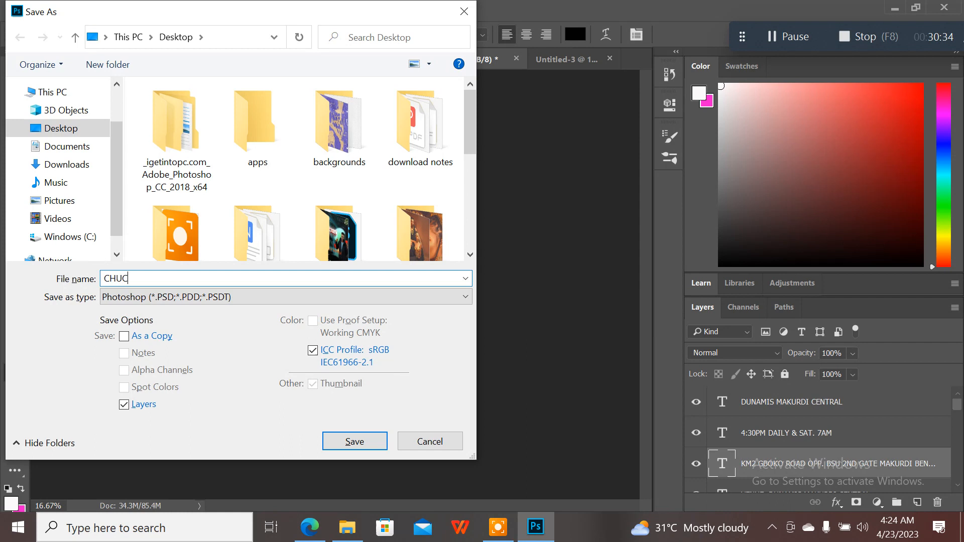
key(BackSpace)
text(RCH EVENT)
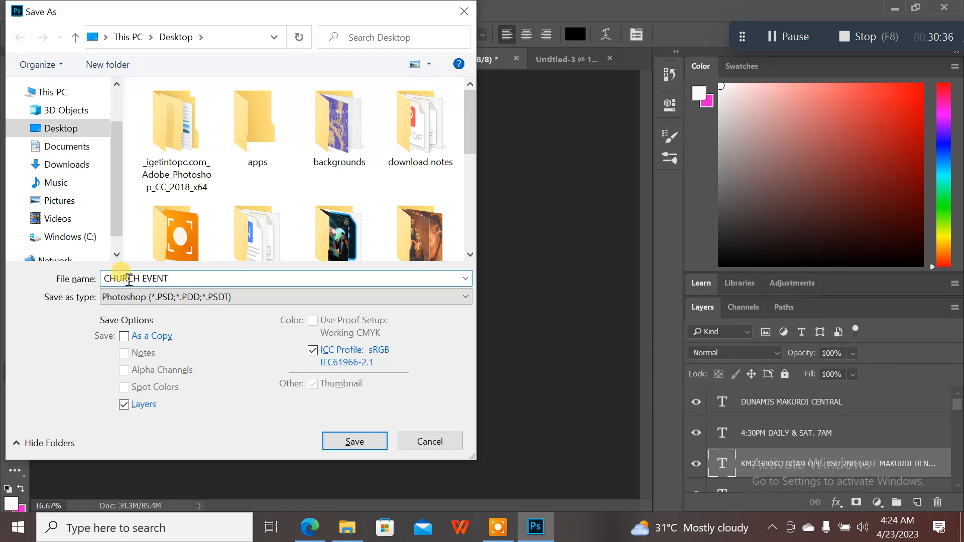
click(179, 299)
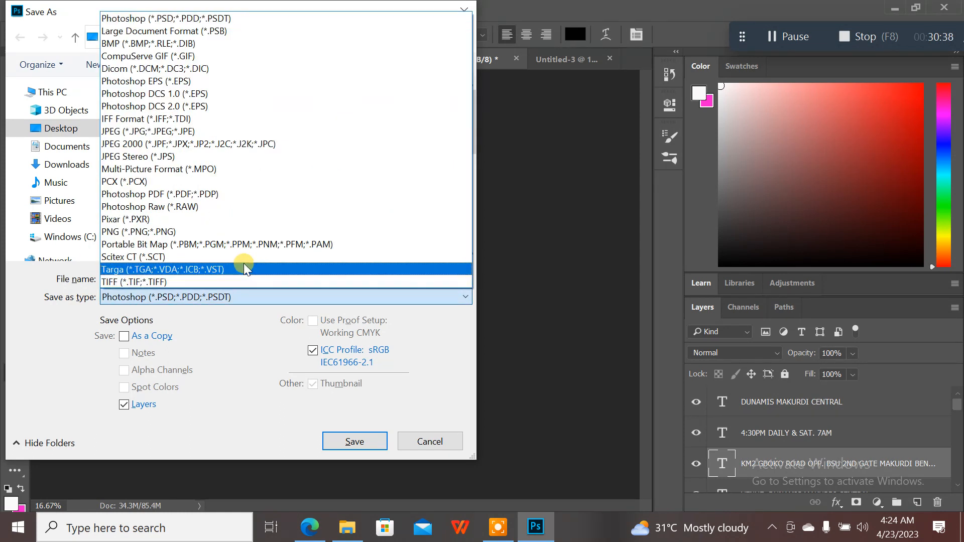
click(203, 132)
click(354, 429)
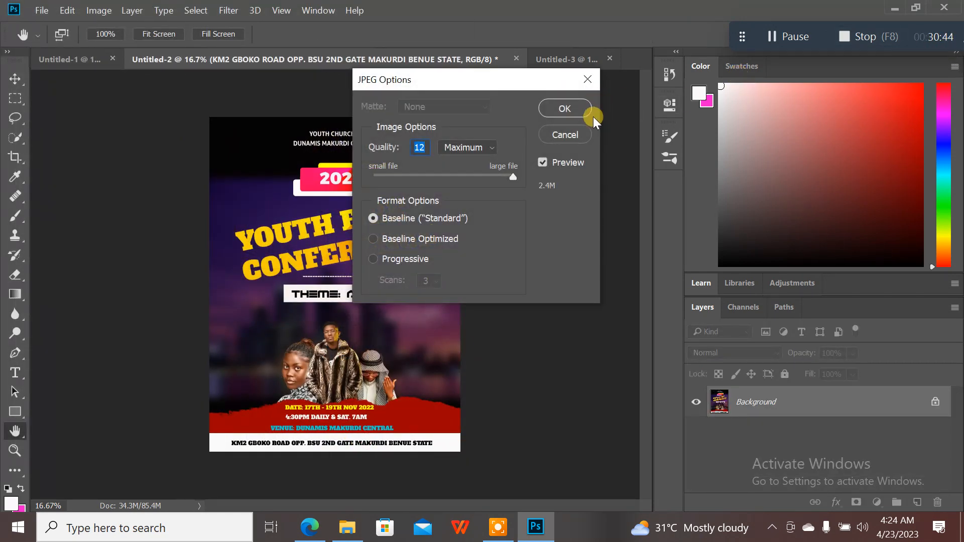
click(582, 114)
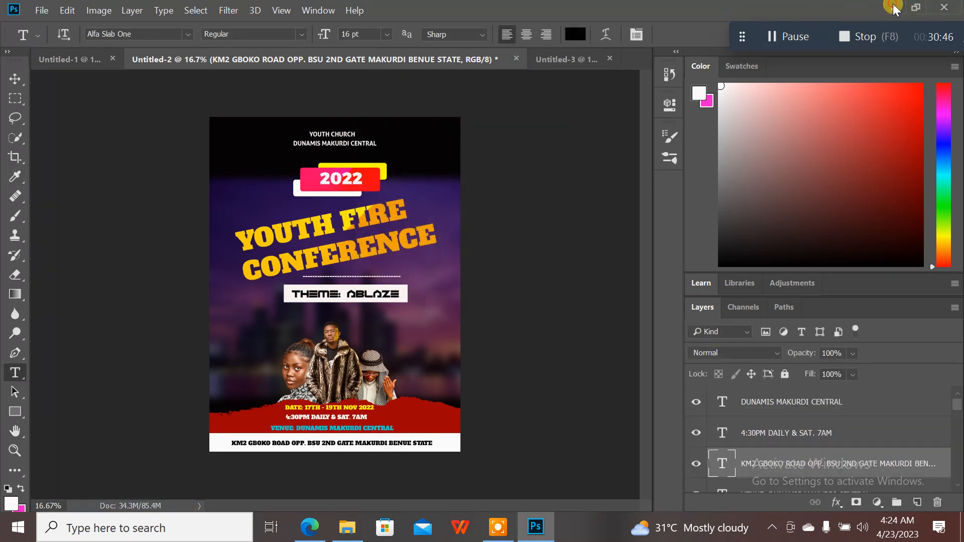
click(894, 9)
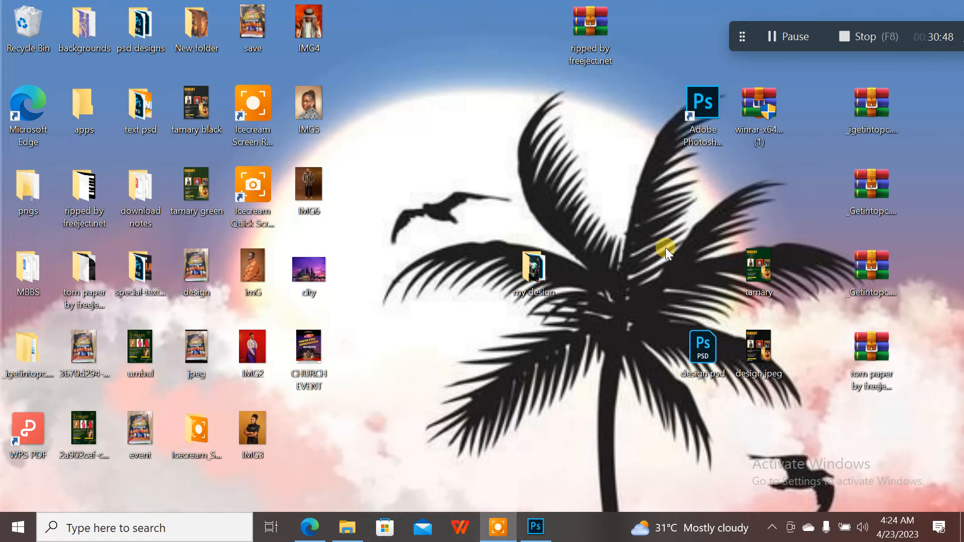